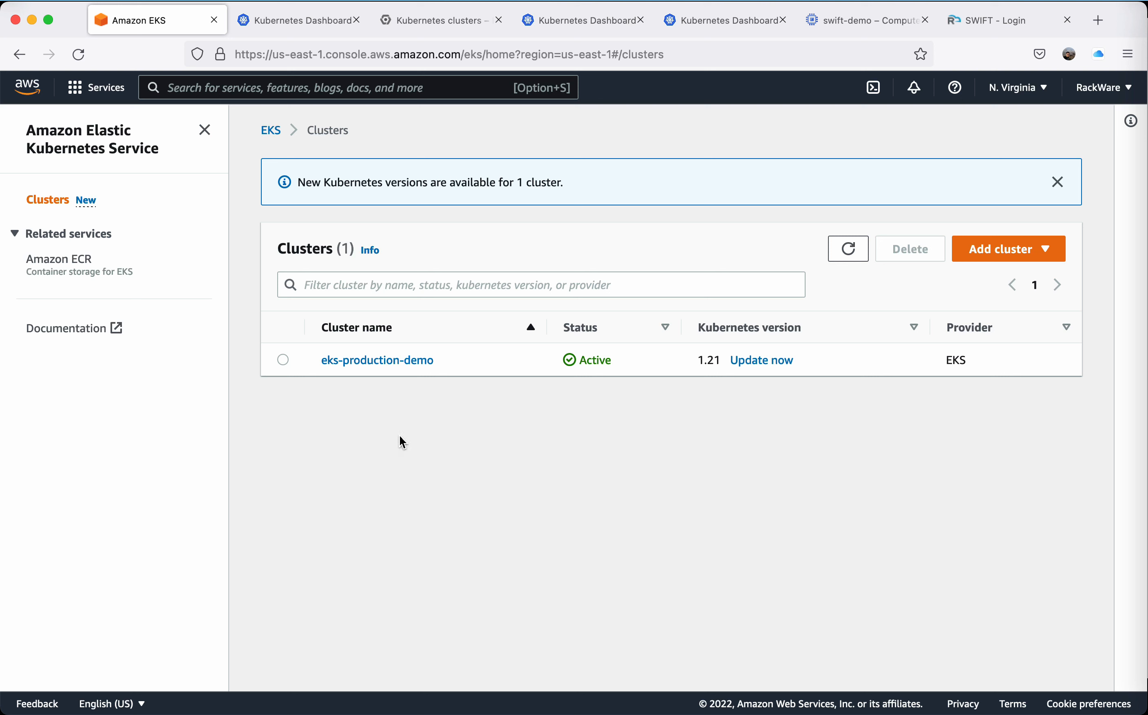
Sign in to the EKS cluster's Kubernetes Dashboard with the prefilled token and switch to the bloggerapp namespace.
{"action": "left_click", "coordinate": [322, 21]}
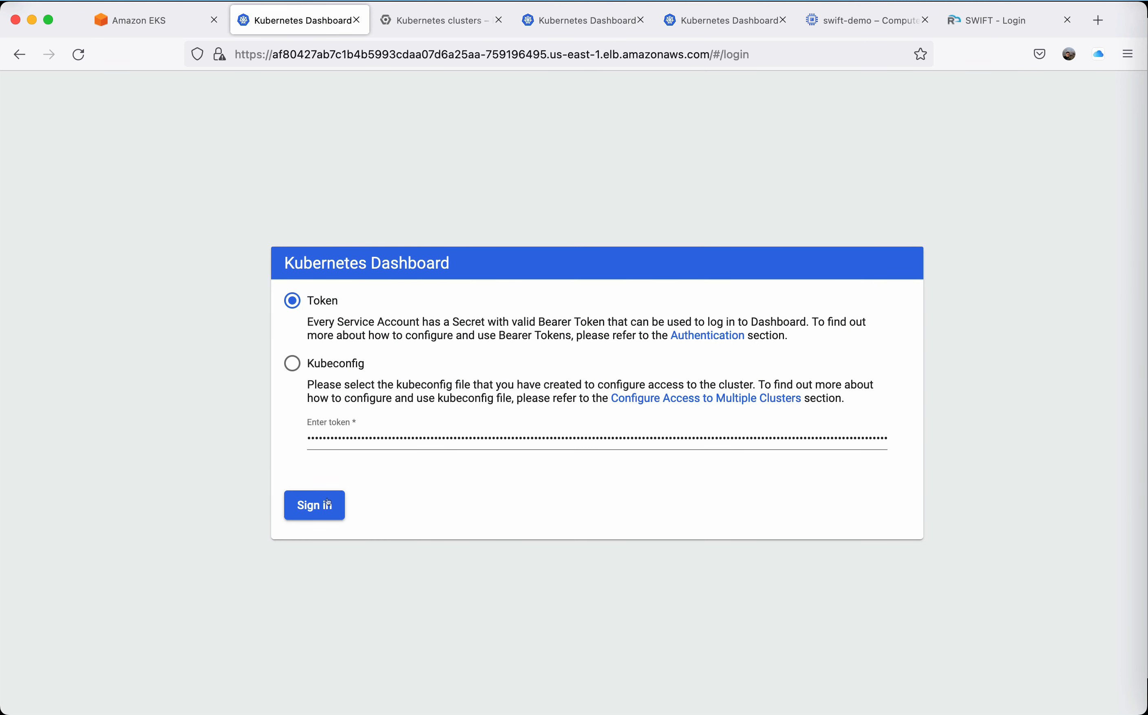
{"action": "key", "text": "Return"}
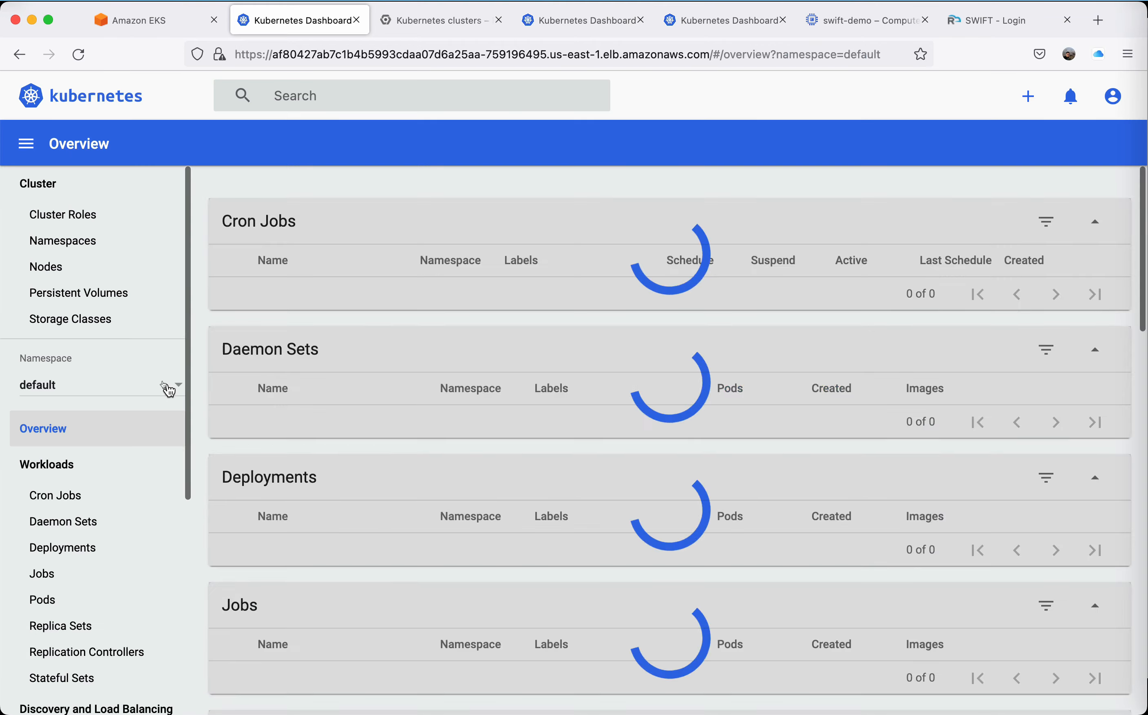
{"action": "left_click", "coordinate": [105, 386]}
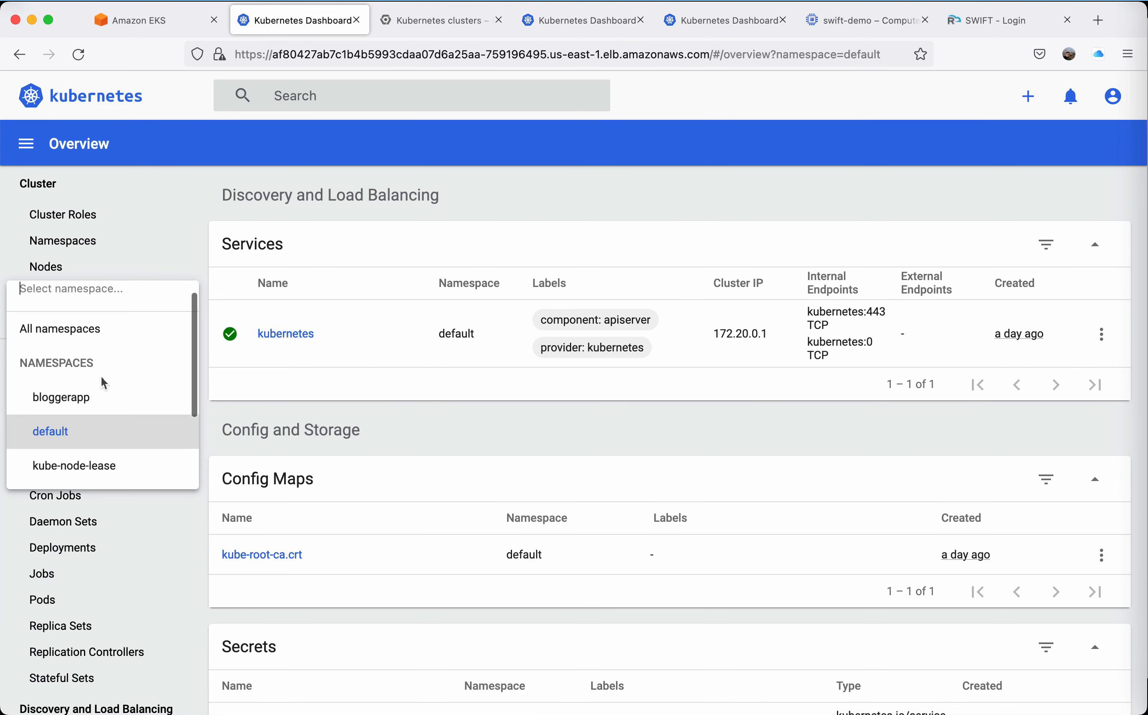
{"action": "left_click", "coordinate": [92, 396]}
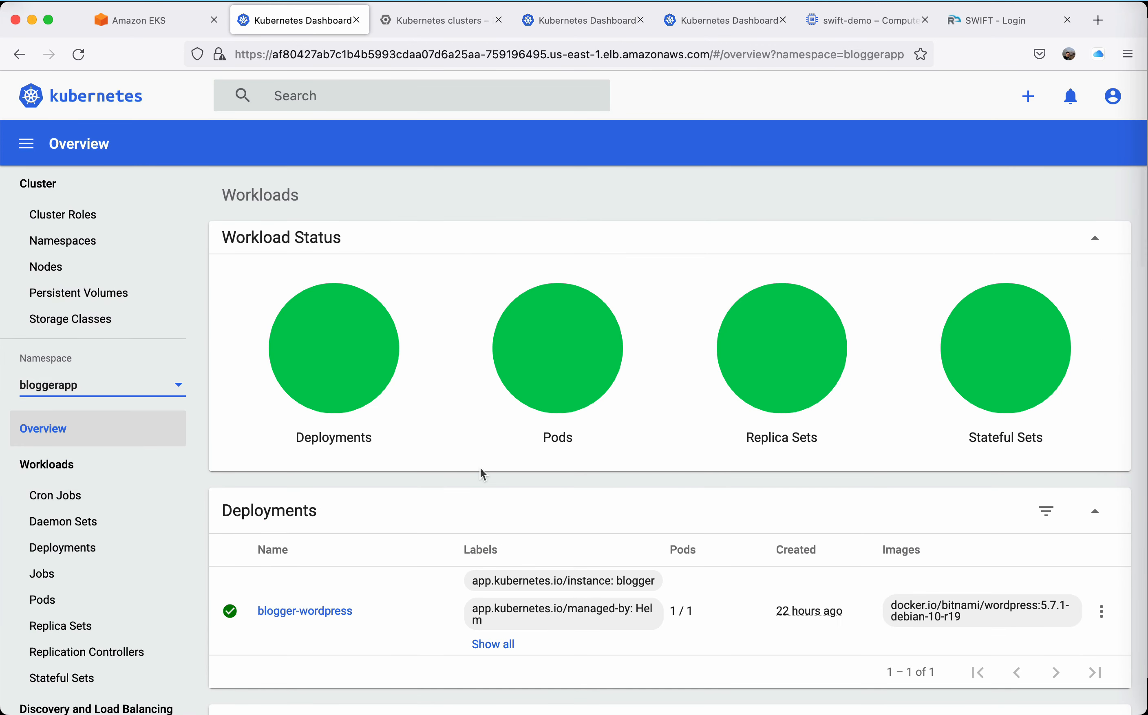
Examine the bloggerapp overview on the EKS cluster, from deployments and pods through services, config maps, volume claims and secrets.
{"action": "scroll", "coordinate": [479, 468], "scroll_direction": "down", "scroll_amount": 10}
{"action": "scroll", "coordinate": [480, 468], "scroll_direction": "down", "scroll_amount": 10}
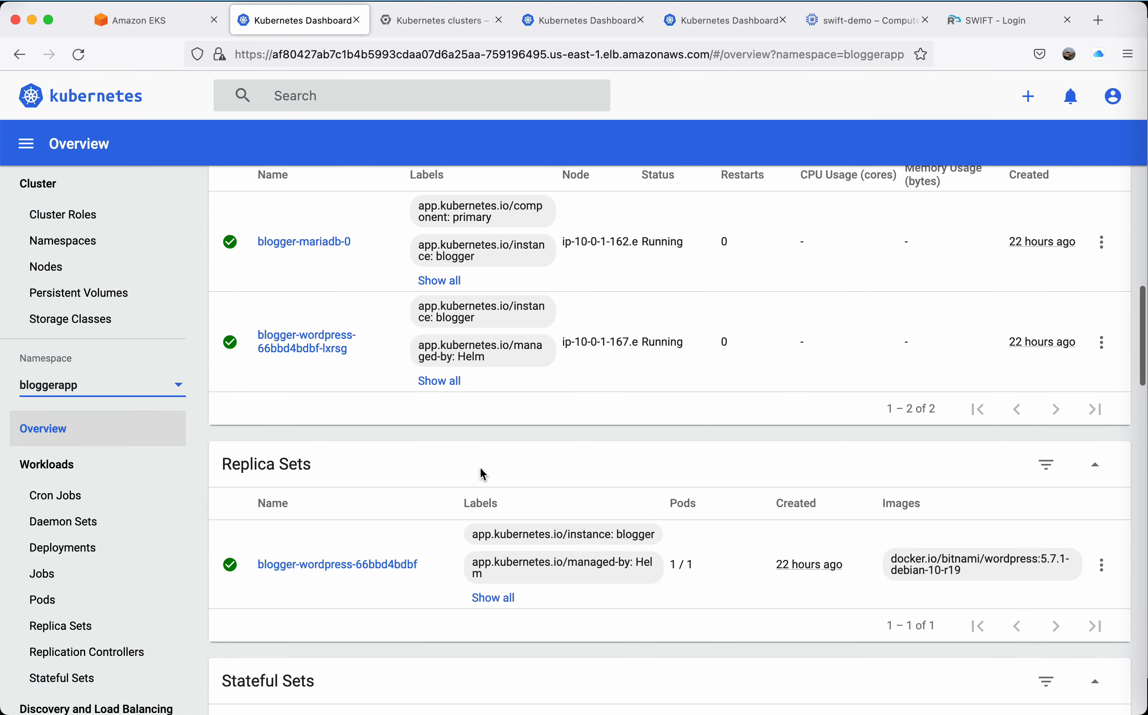
{"action": "scroll", "coordinate": [480, 468], "scroll_direction": "up", "scroll_amount": 3}
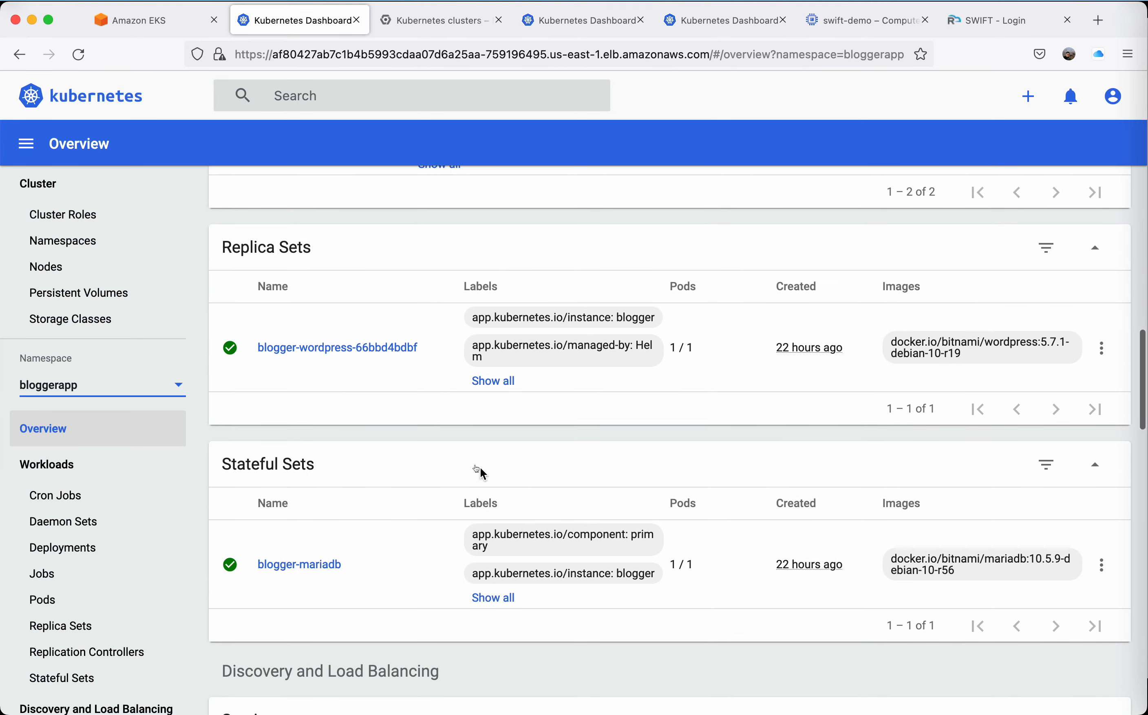
{"action": "scroll", "coordinate": [480, 468], "scroll_direction": "down", "scroll_amount": 5}
{"action": "scroll", "coordinate": [480, 468], "scroll_direction": "down", "scroll_amount": 13}
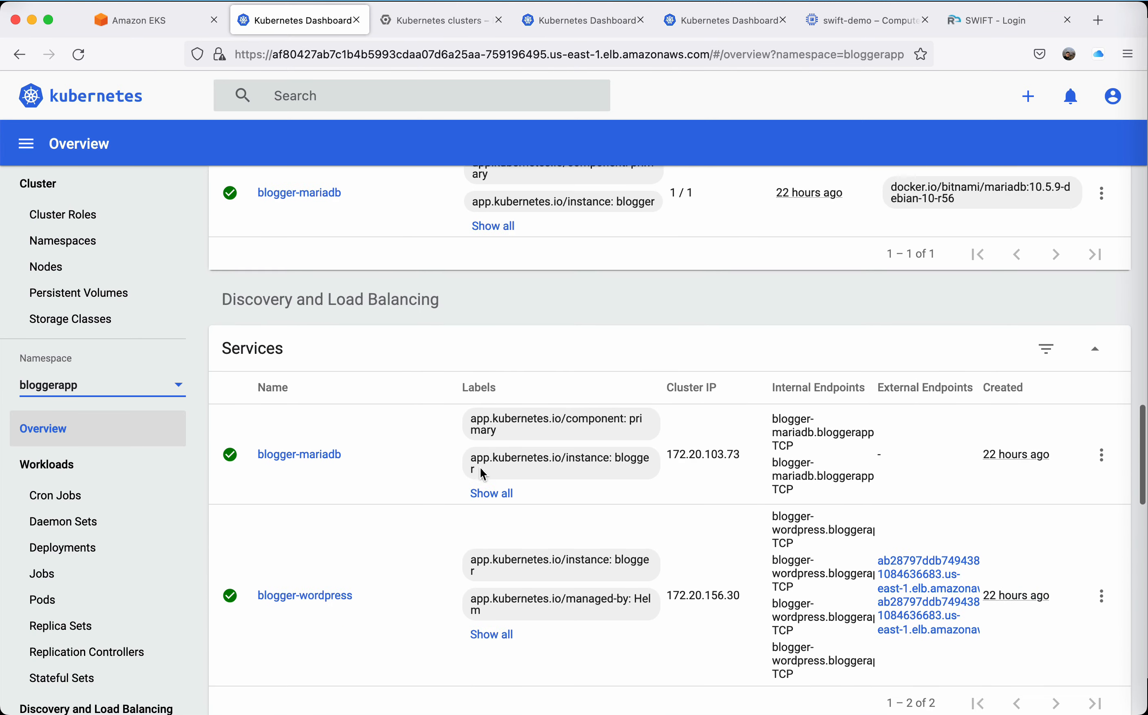
{"action": "scroll", "coordinate": [480, 468], "scroll_direction": "down", "scroll_amount": 10}
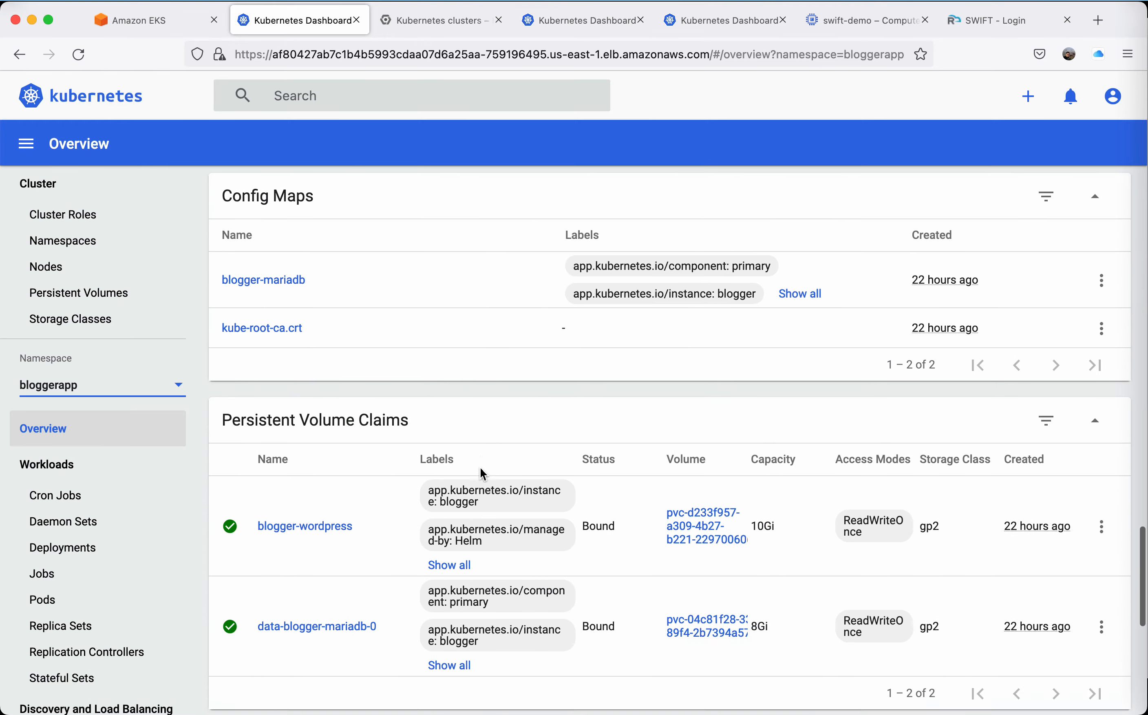
{"action": "scroll", "coordinate": [480, 469], "scroll_direction": "up", "scroll_amount": 18}
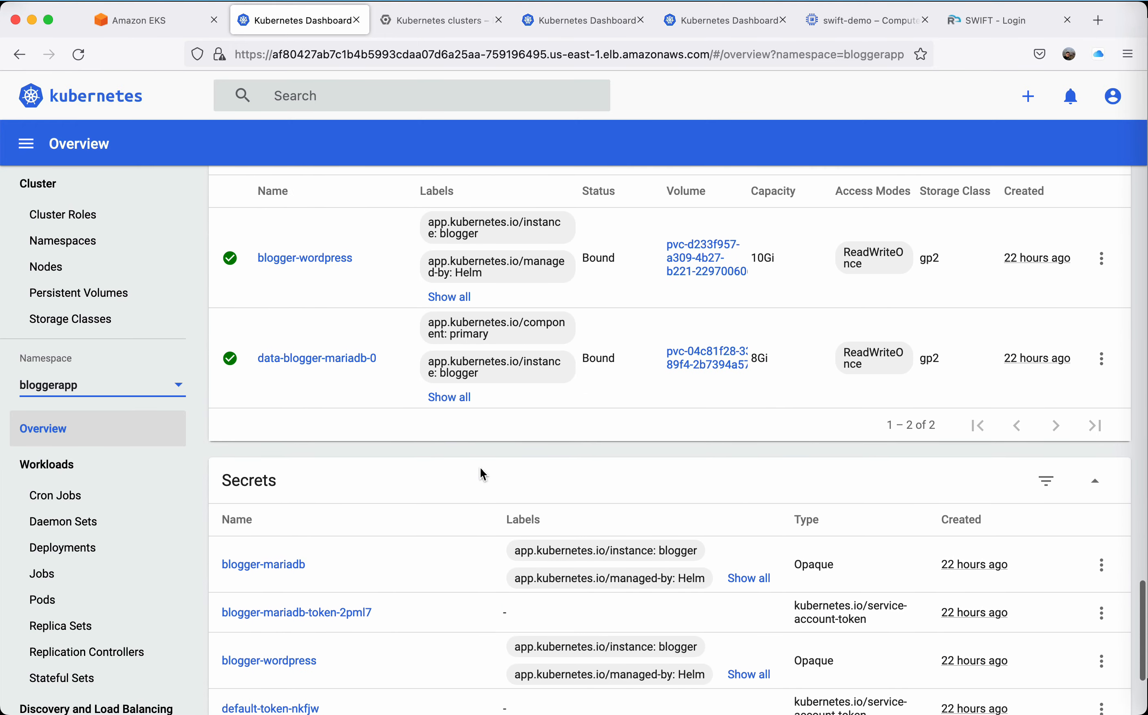
{"action": "scroll", "coordinate": [480, 468], "scroll_direction": "up", "scroll_amount": 2}
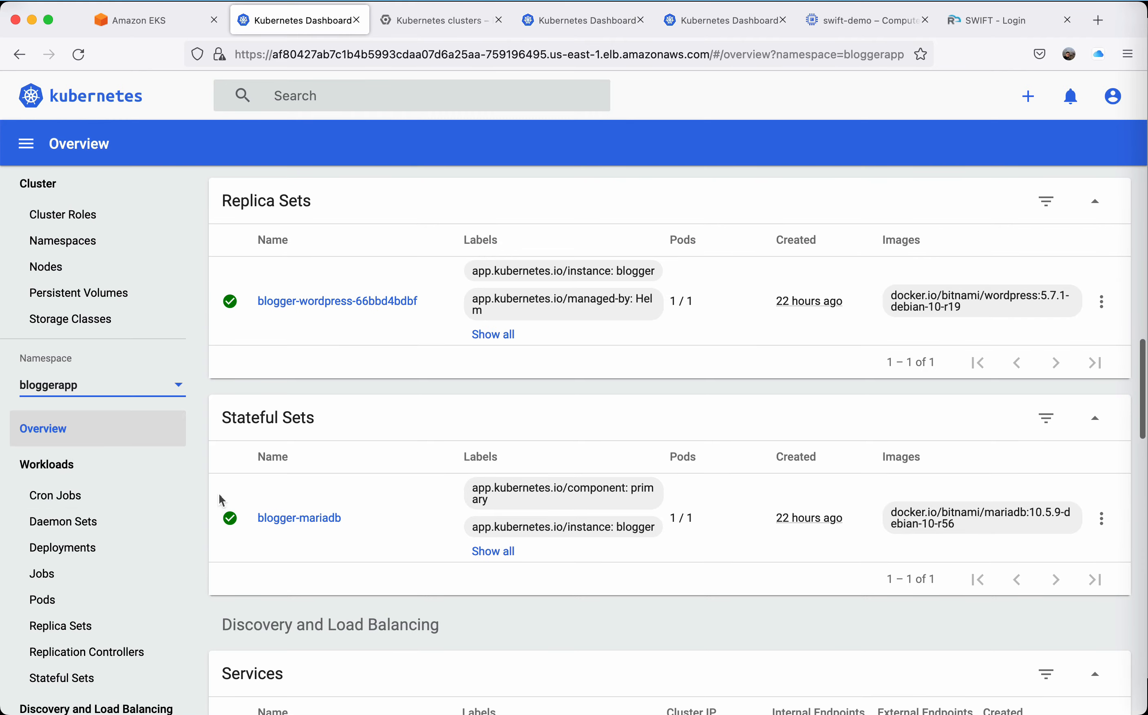
{"action": "scroll", "coordinate": [509, 453], "scroll_direction": "up", "scroll_amount": 14}
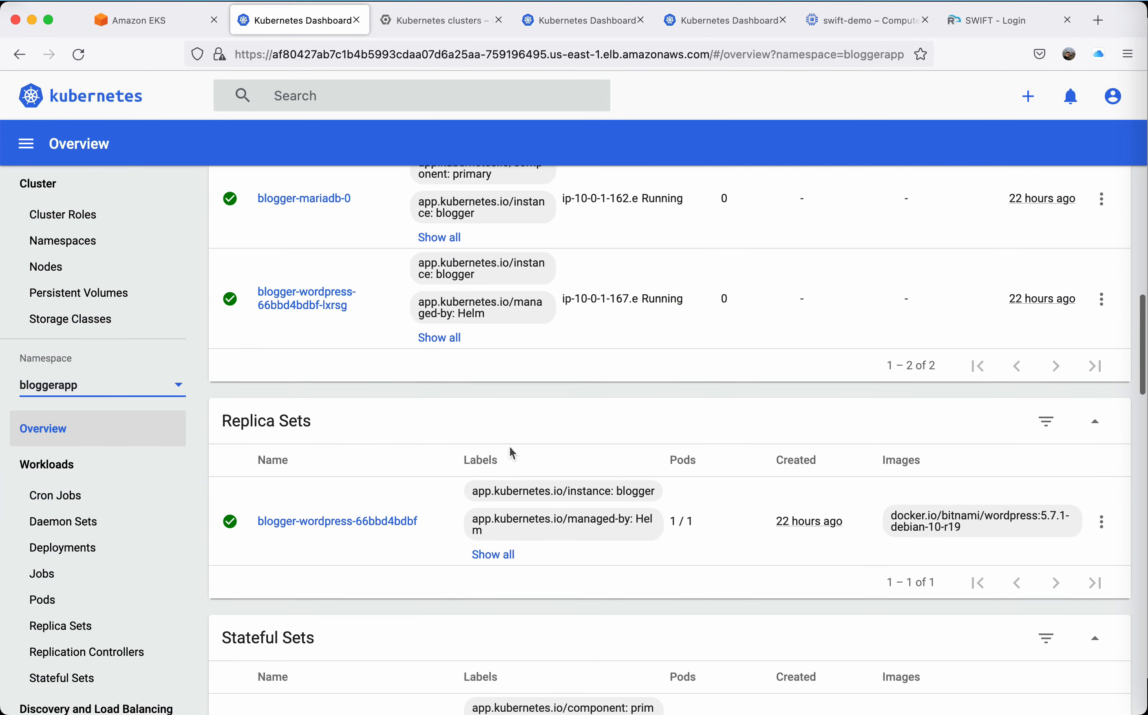
{"action": "scroll", "coordinate": [509, 449], "scroll_direction": "down", "scroll_amount": 5}
{"action": "scroll", "coordinate": [510, 449], "scroll_direction": "up", "scroll_amount": 2}
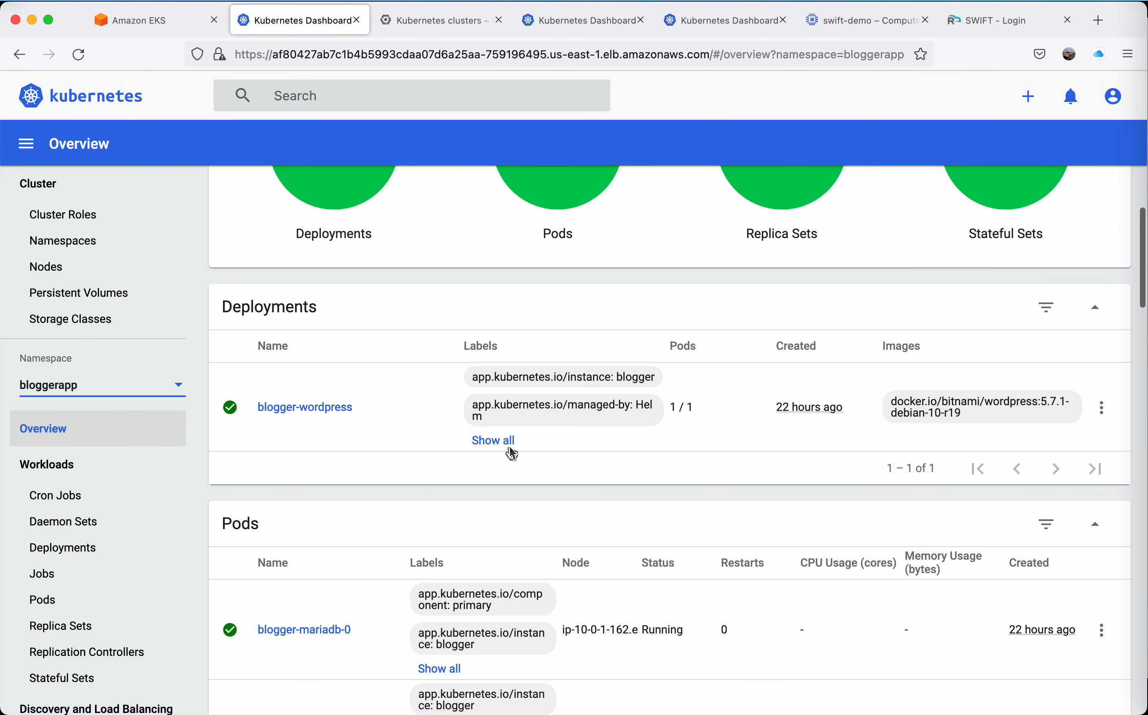
{"action": "scroll", "coordinate": [406, 437], "scroll_direction": "up", "scroll_amount": 5}
{"action": "scroll", "coordinate": [406, 437], "scroll_direction": "down", "scroll_amount": 16}
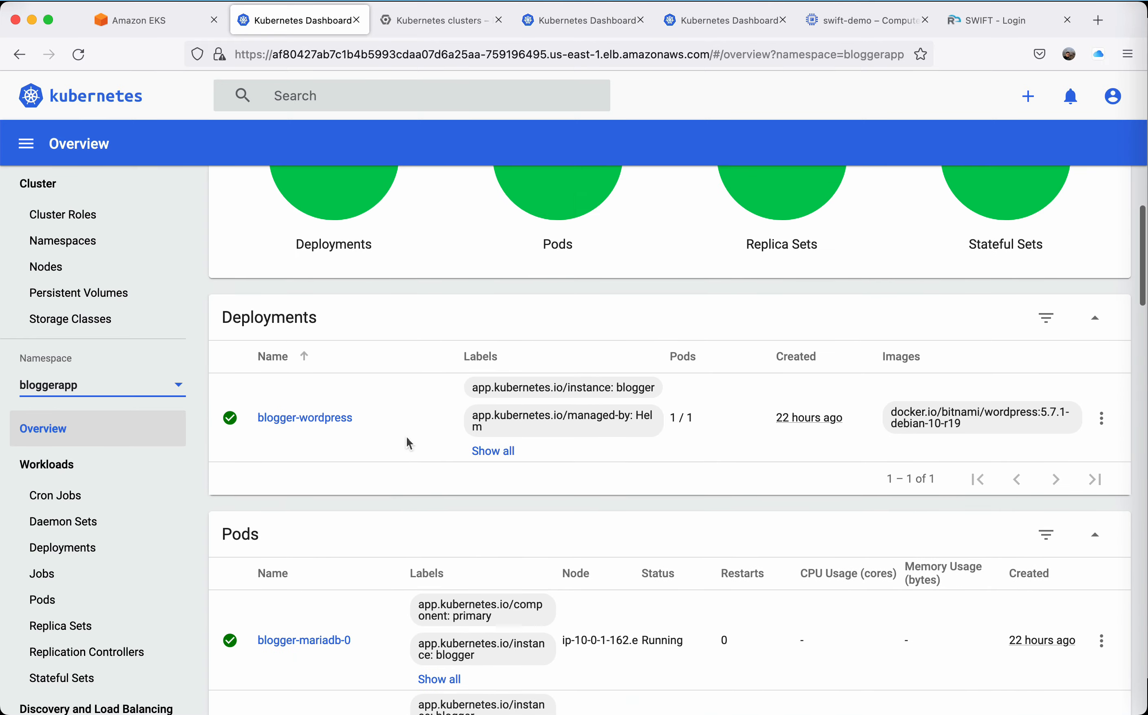
Review the bloggerapp stateful sets, services and persistent volume claims, highlighting the storage class of the blogger-wordpress claim.
{"action": "scroll", "coordinate": [406, 441], "scroll_direction": "down", "scroll_amount": 12}
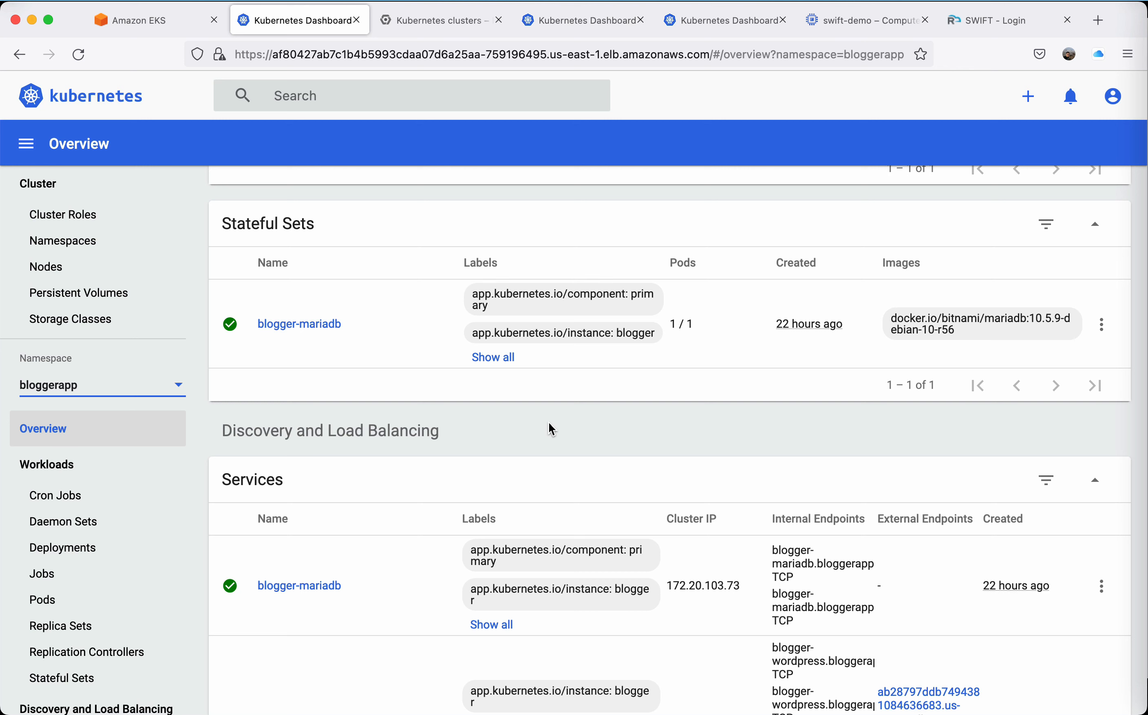
{"action": "scroll", "coordinate": [551, 428], "scroll_direction": "down", "scroll_amount": 12}
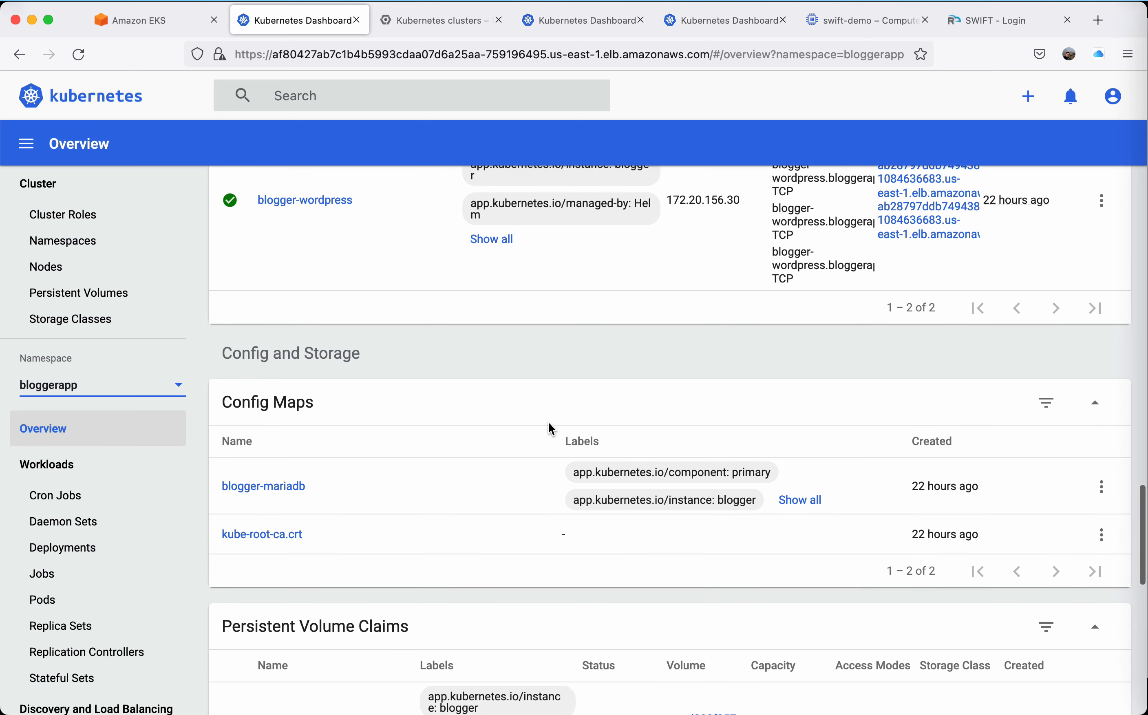
{"action": "scroll", "coordinate": [551, 429], "scroll_direction": "down", "scroll_amount": 6}
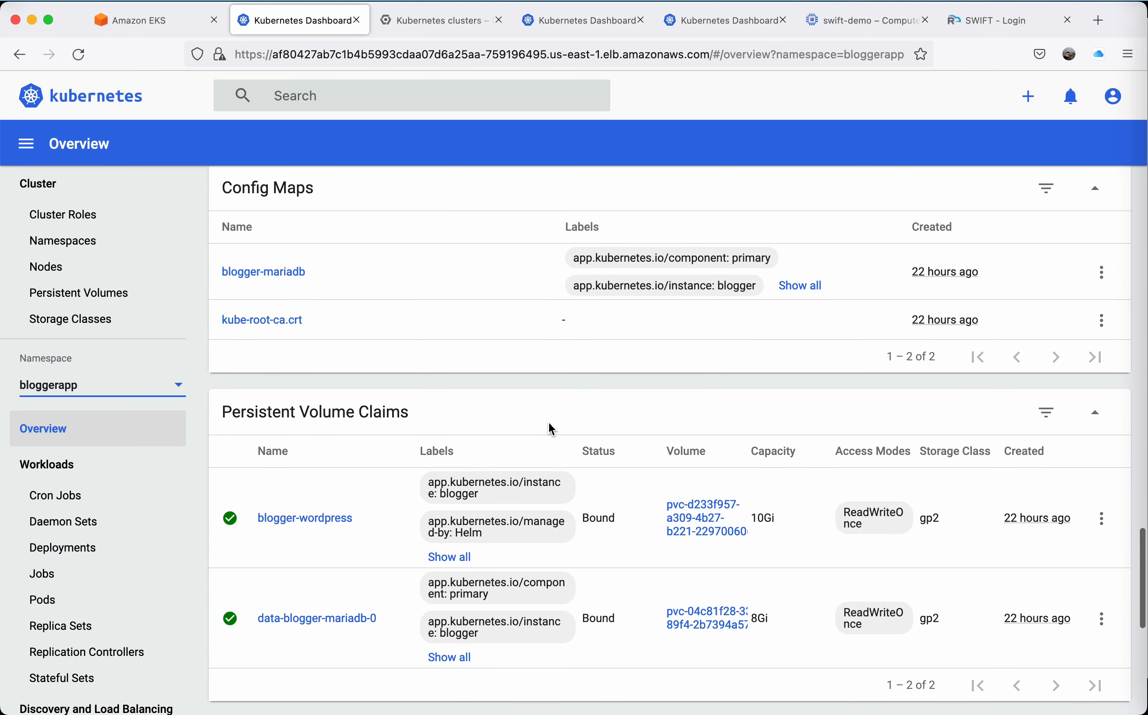
{"action": "scroll", "coordinate": [551, 428], "scroll_direction": "down", "scroll_amount": 3}
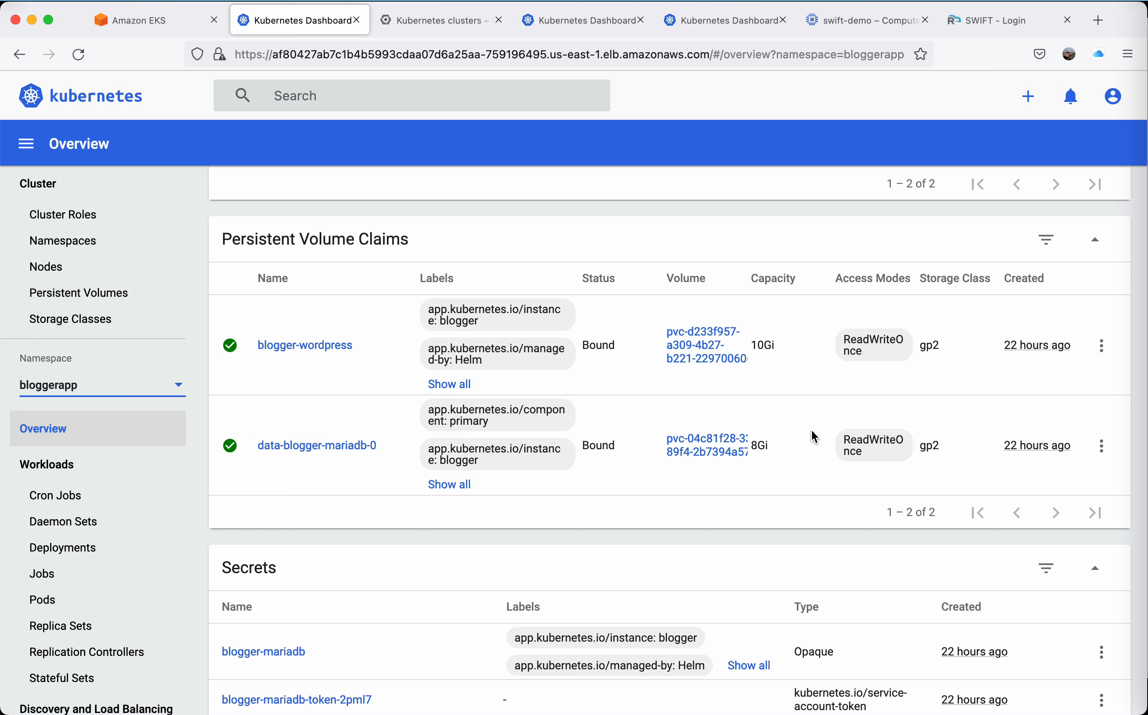
{"action": "double_click", "coordinate": [929, 345]}
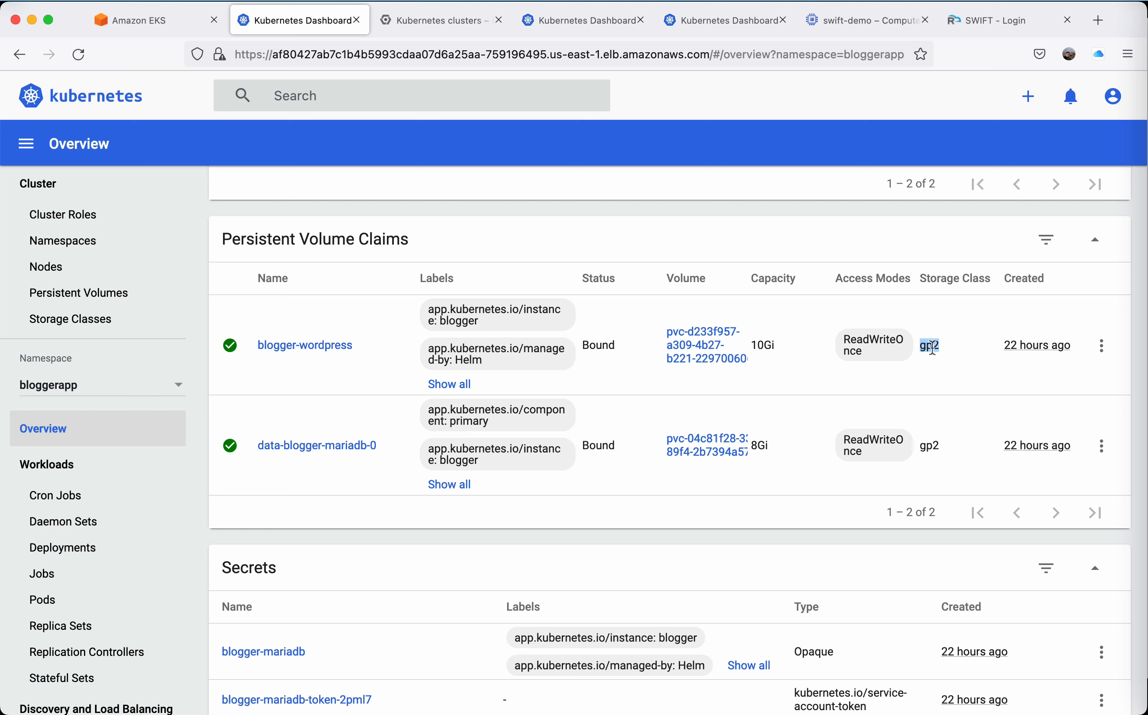
{"action": "left_click", "coordinate": [813, 406]}
Compare the Google Cloud Kubernetes clusters list with the Amazon EKS clusters list, ending on the Google Cloud list.
{"action": "left_click", "coordinate": [455, 21]}
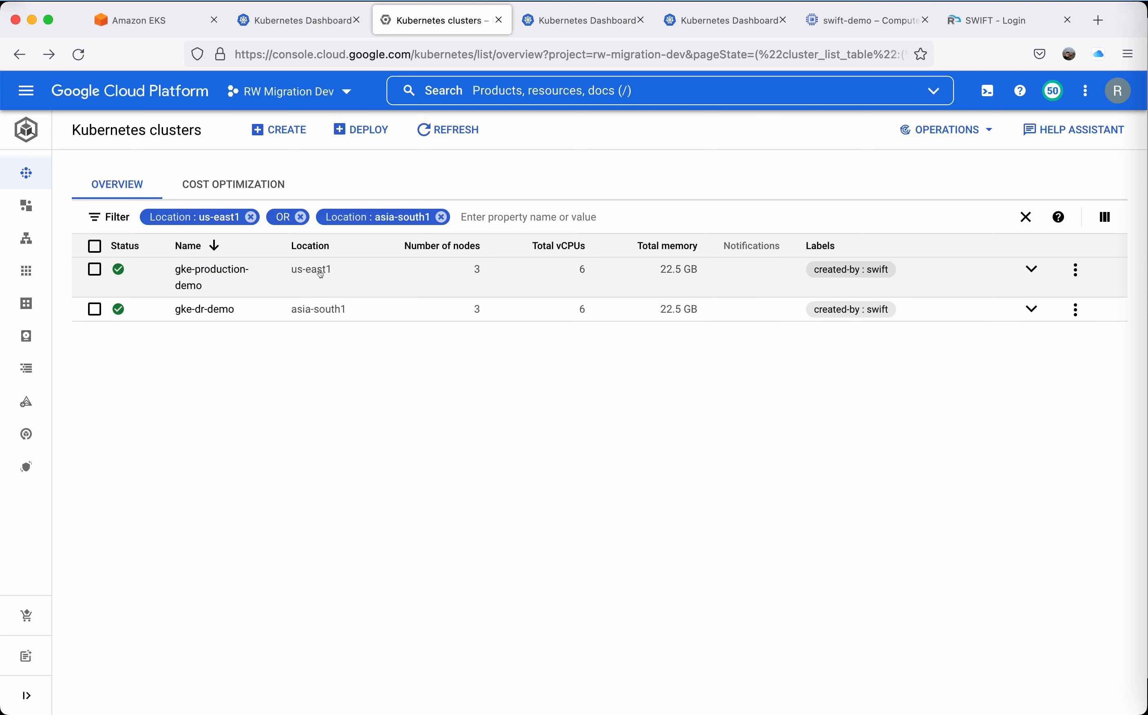
{"action": "left_click", "coordinate": [156, 26]}
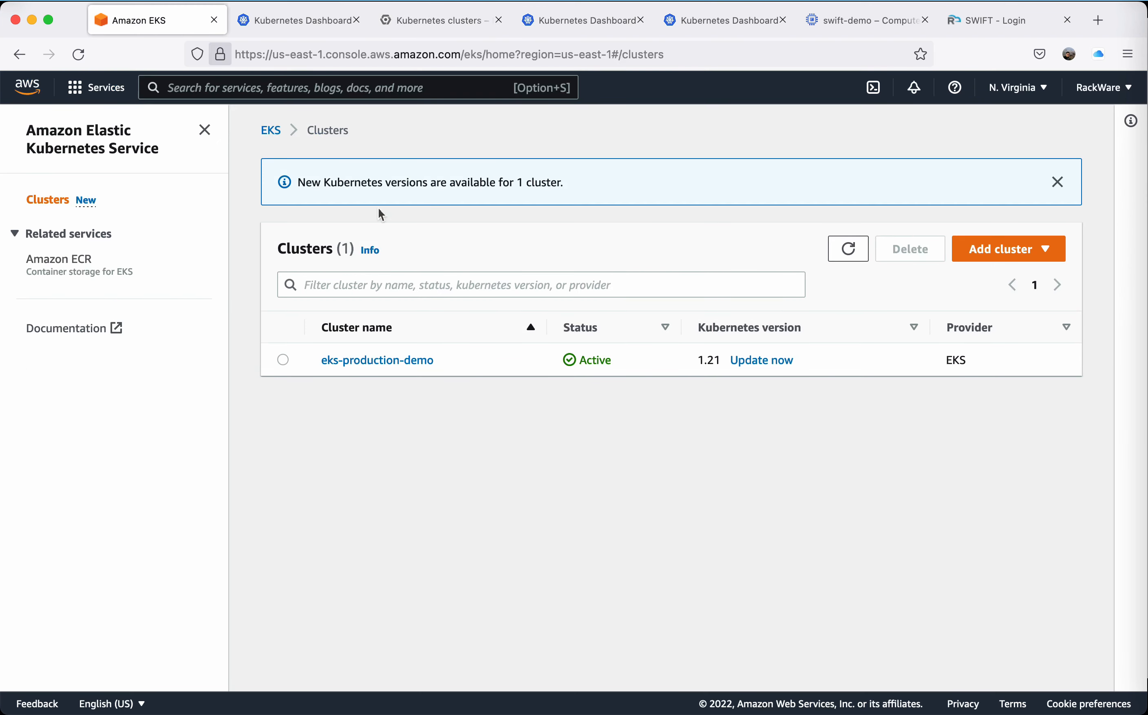
{"action": "left_click", "coordinate": [424, 26]}
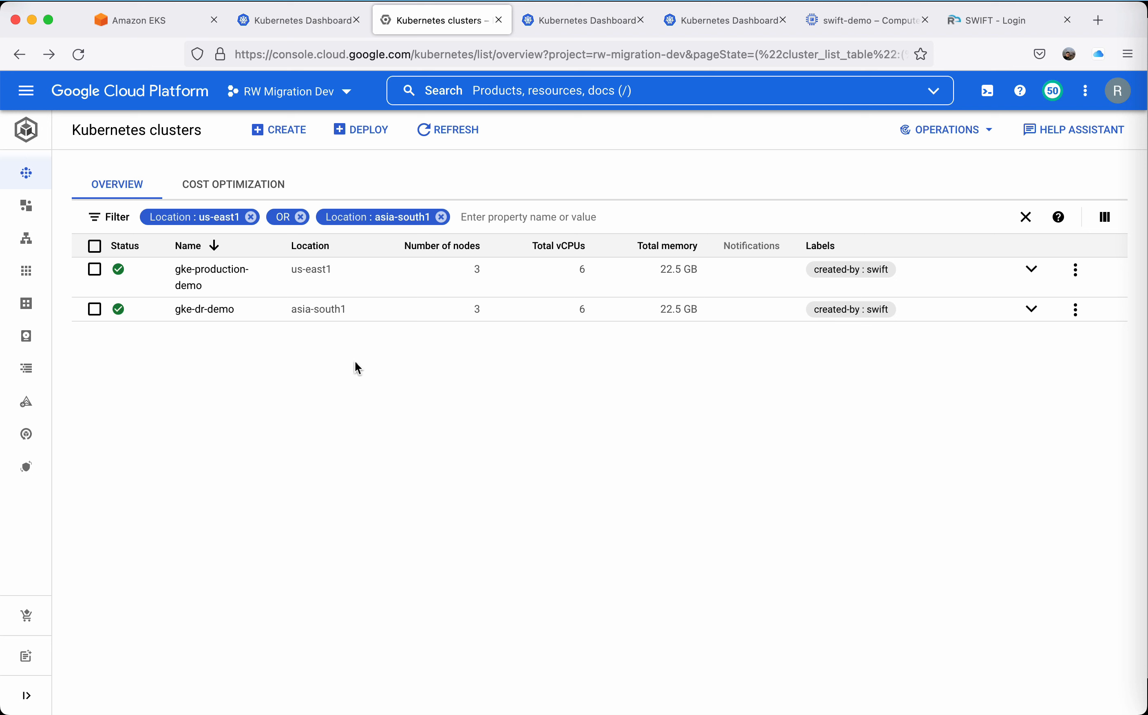
Sign in to the Kubernetes Dashboard at 34.148.66.17 with the prefilled token and show the bloggerapp namespace.
{"action": "left_click", "coordinate": [583, 26]}
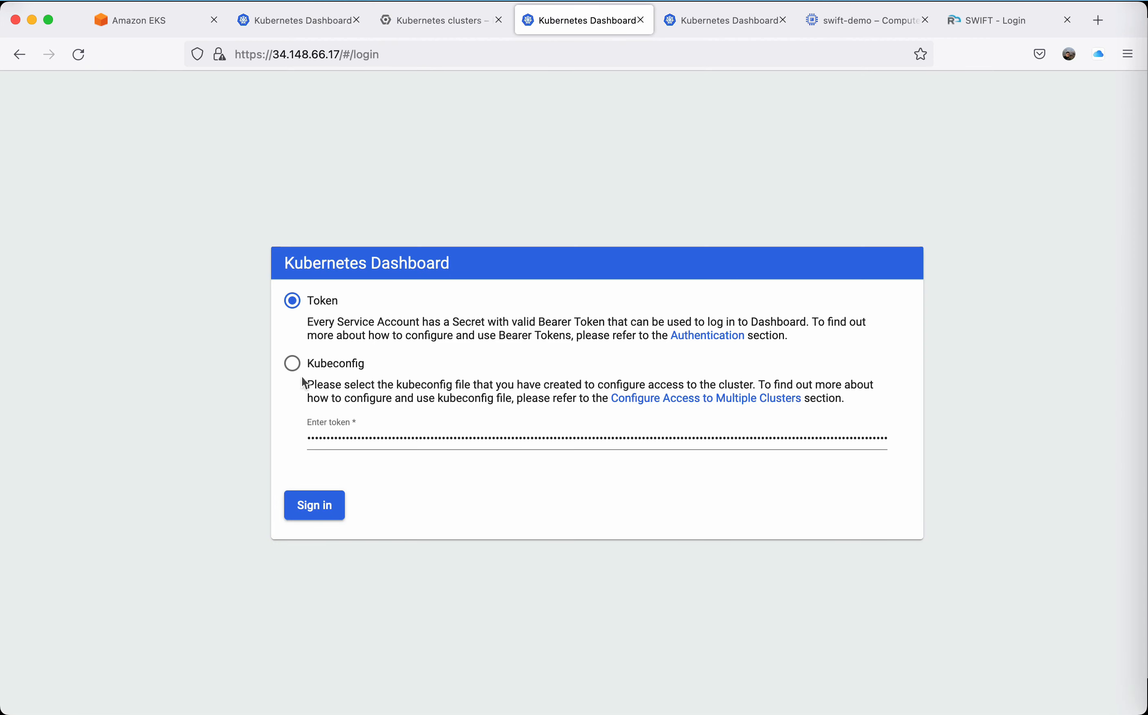
{"action": "key", "text": "Return"}
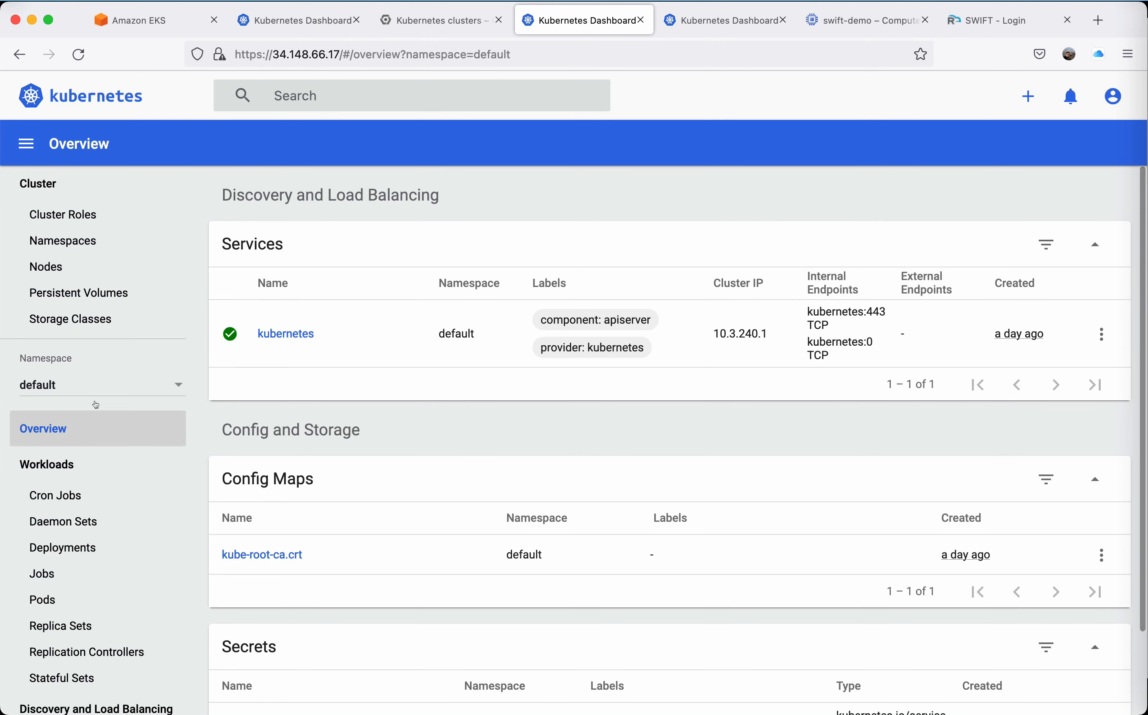
{"action": "left_click", "coordinate": [119, 387]}
{"action": "left_click", "coordinate": [85, 399]}
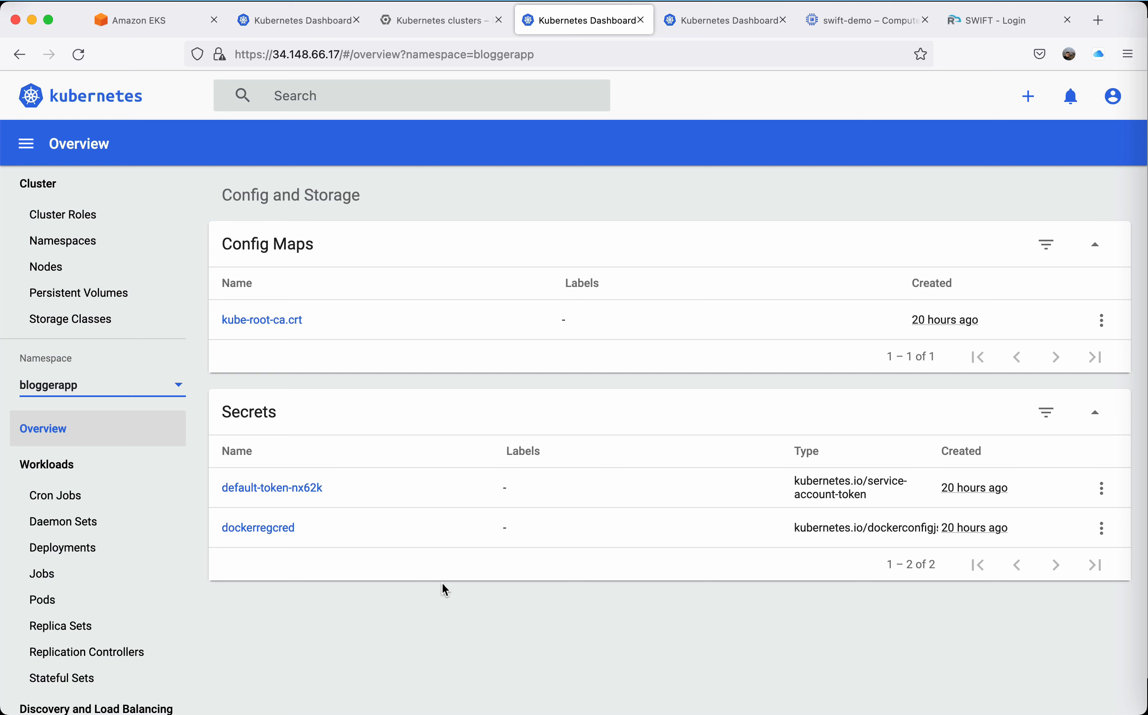
Sign in to the Kubernetes Dashboard at 34.100.160.200 with the prefilled token and show the bloggerapp namespace.
{"action": "left_click", "coordinate": [740, 21]}
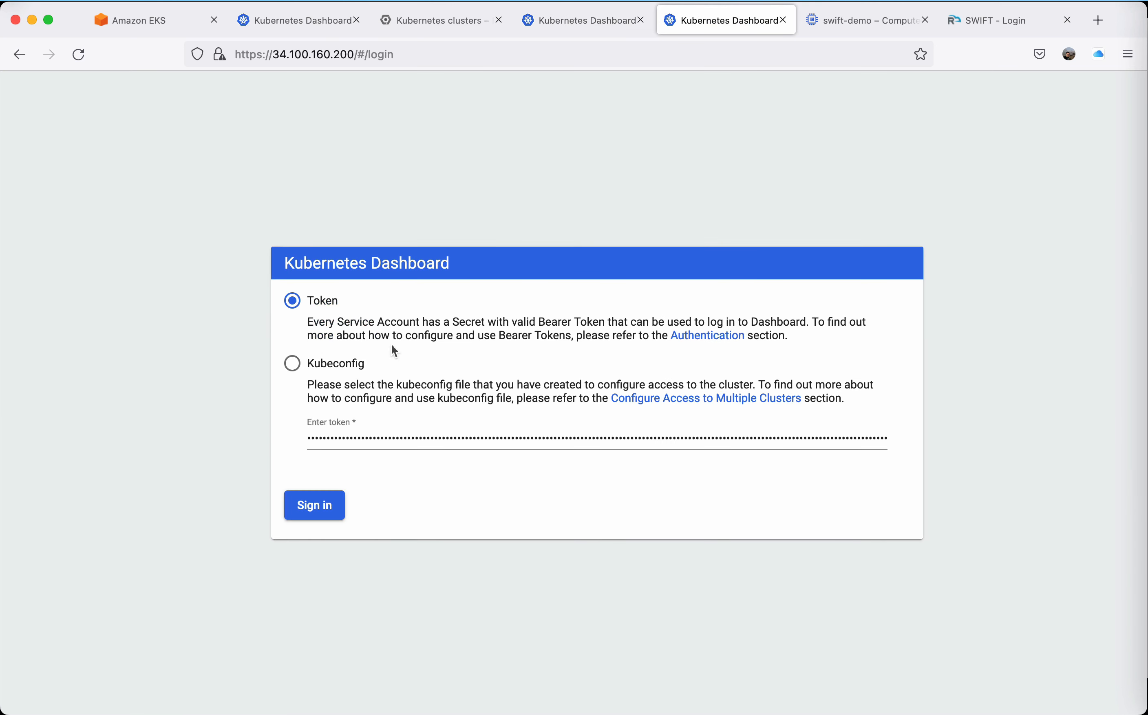
{"action": "left_click", "coordinate": [315, 505]}
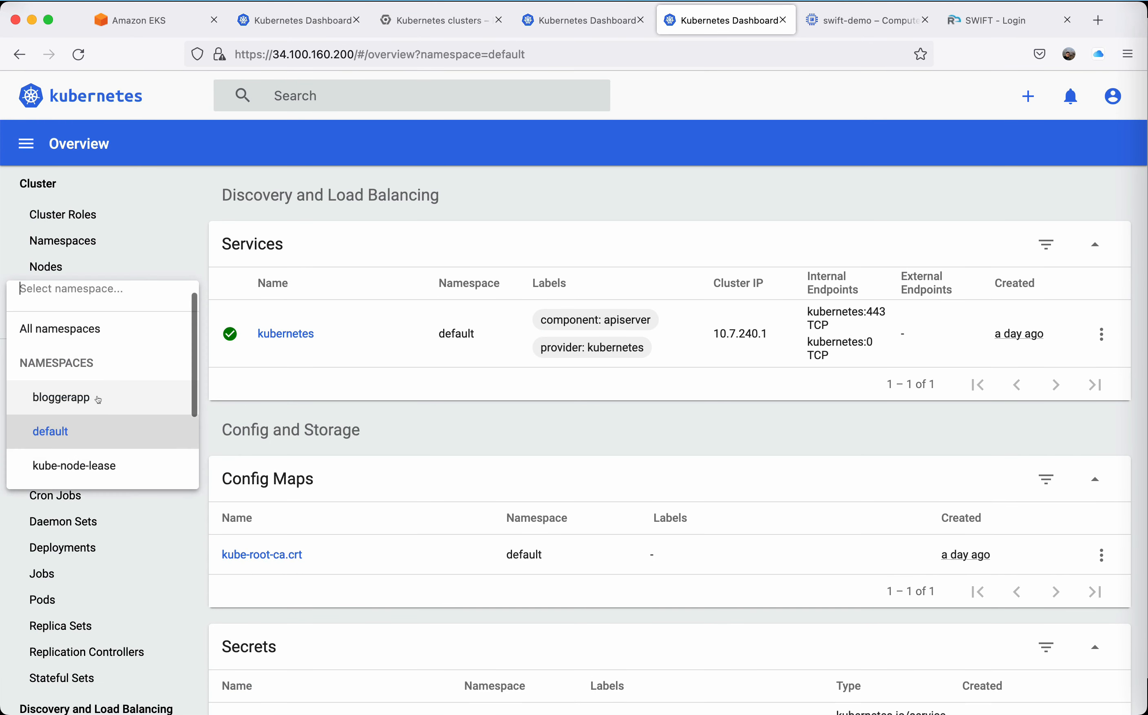
{"action": "left_click", "coordinate": [94, 396]}
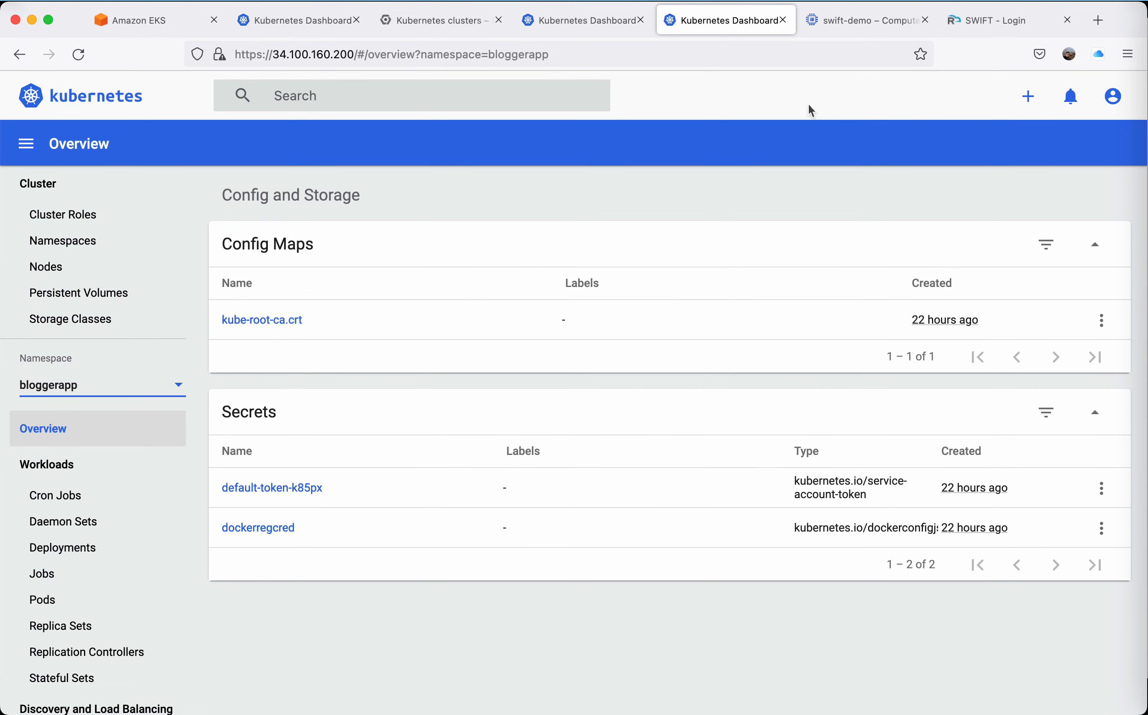
Examine the swift-demo VM instance's details in Google Cloud, including machine configuration, networking, firewalls, boot disk and additional disks.
{"action": "left_click", "coordinate": [852, 23]}
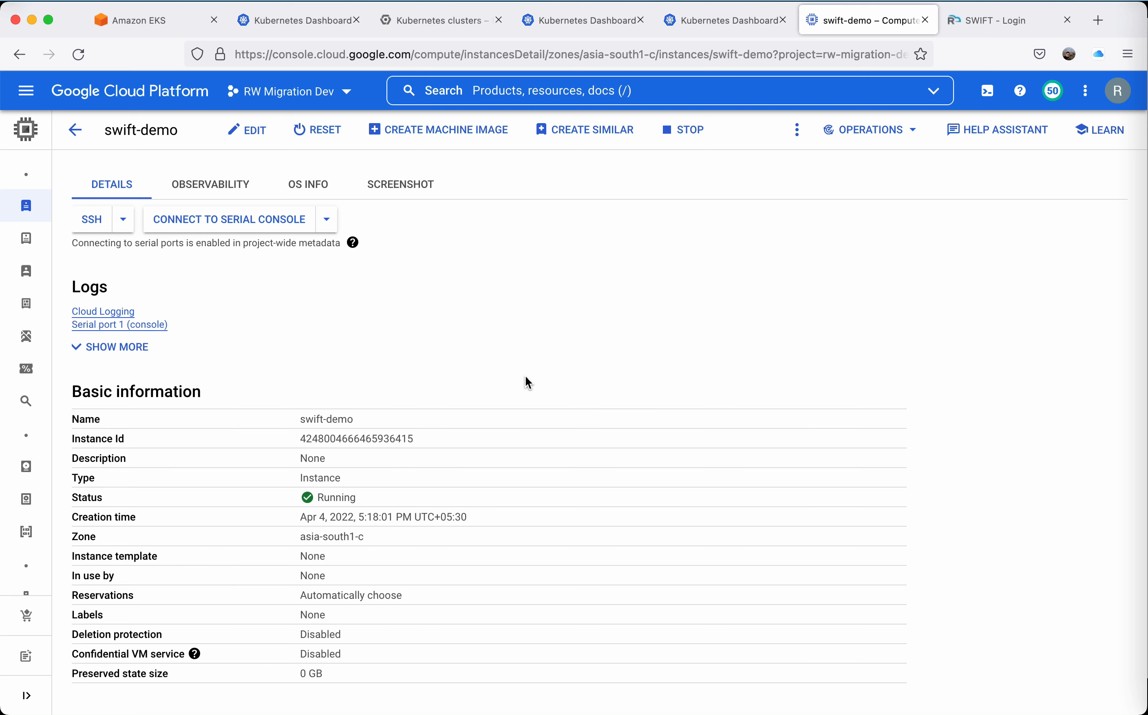
{"action": "scroll", "coordinate": [526, 378], "scroll_direction": "down", "scroll_amount": 5}
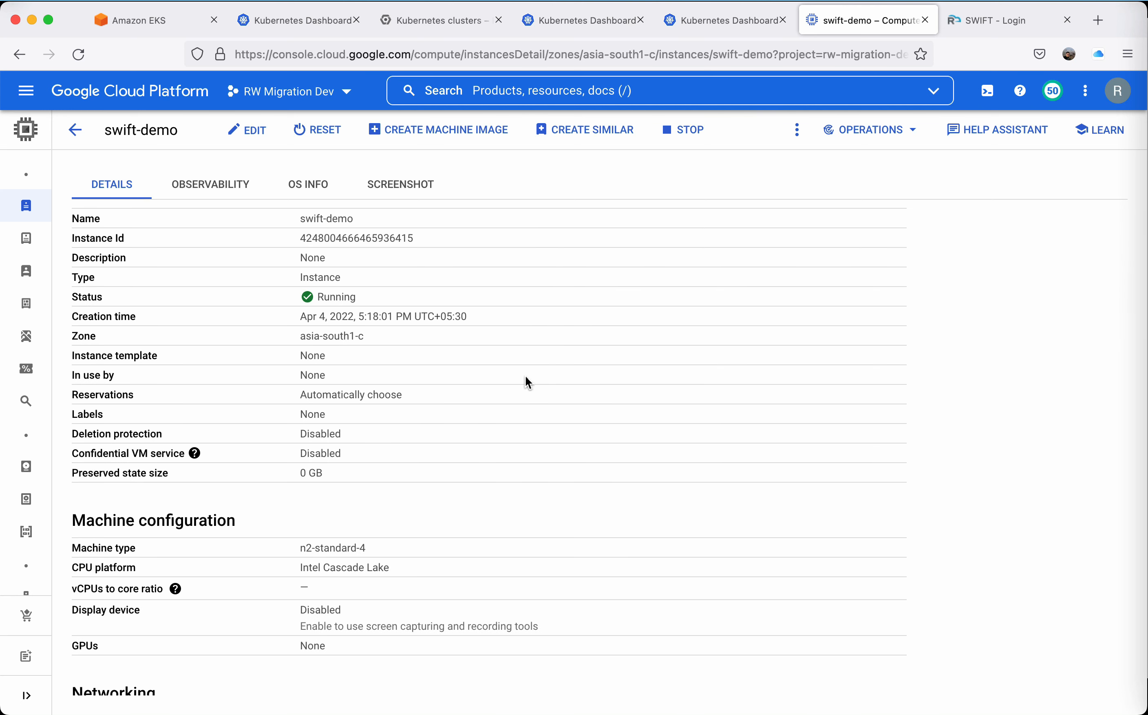
{"action": "scroll", "coordinate": [526, 378], "scroll_direction": "down", "scroll_amount": 8}
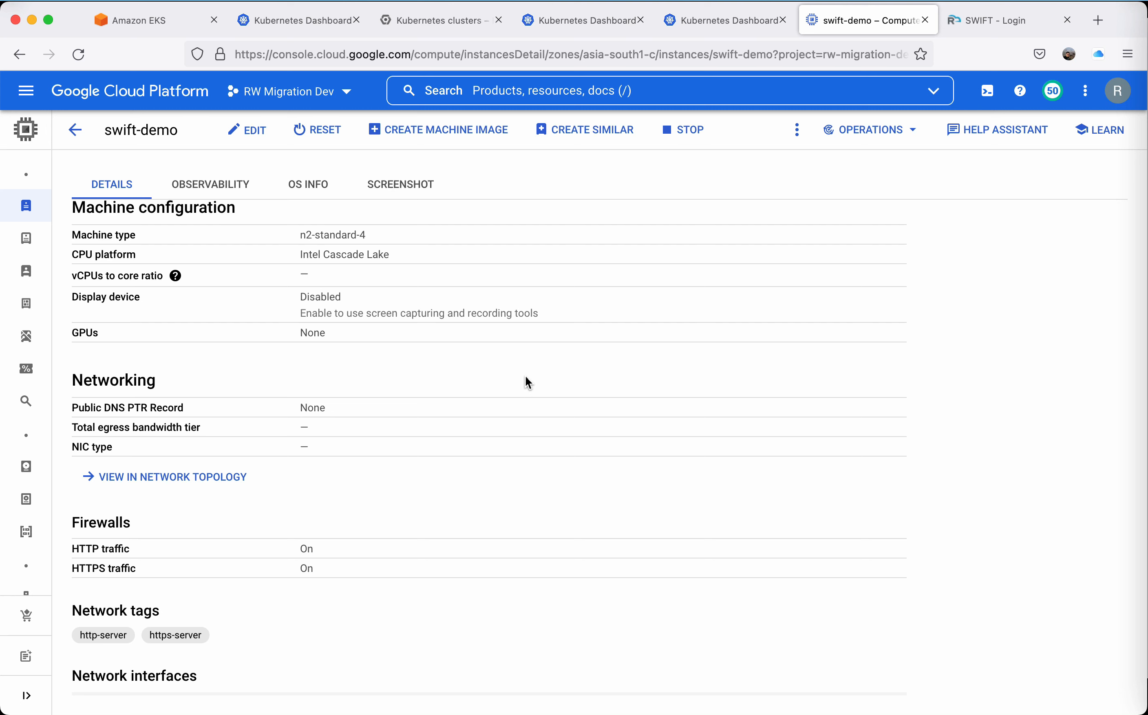
{"action": "scroll", "coordinate": [526, 377], "scroll_direction": "down", "scroll_amount": 6}
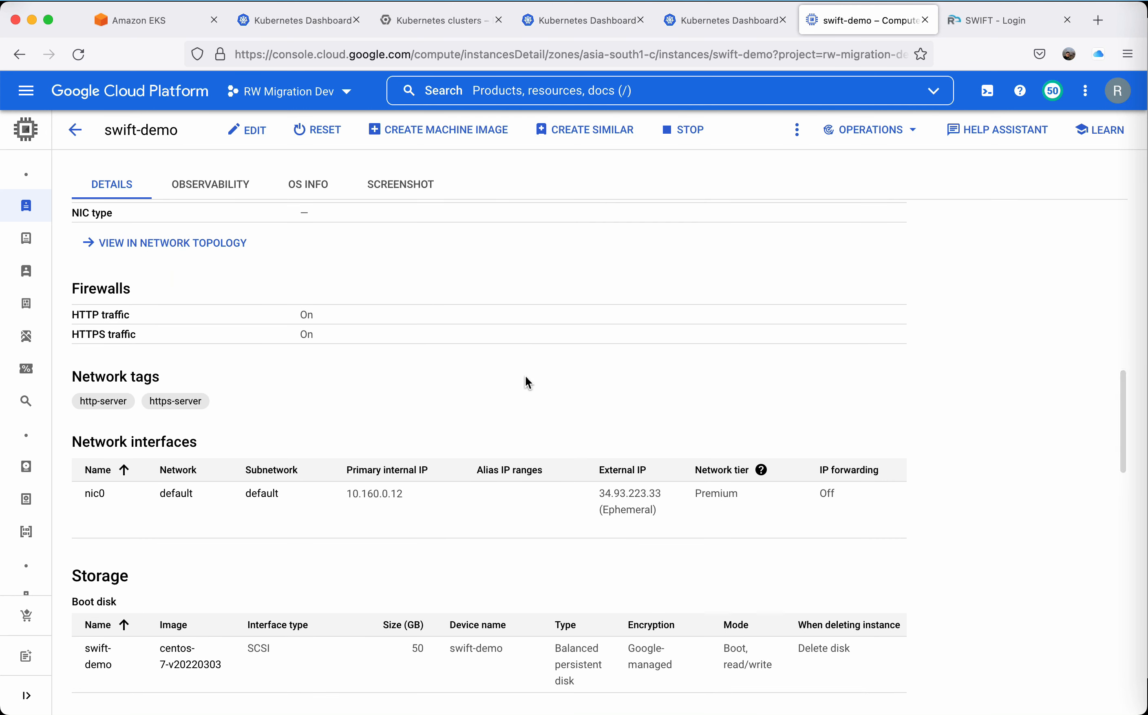
{"action": "scroll", "coordinate": [525, 376], "scroll_direction": "down", "scroll_amount": 7}
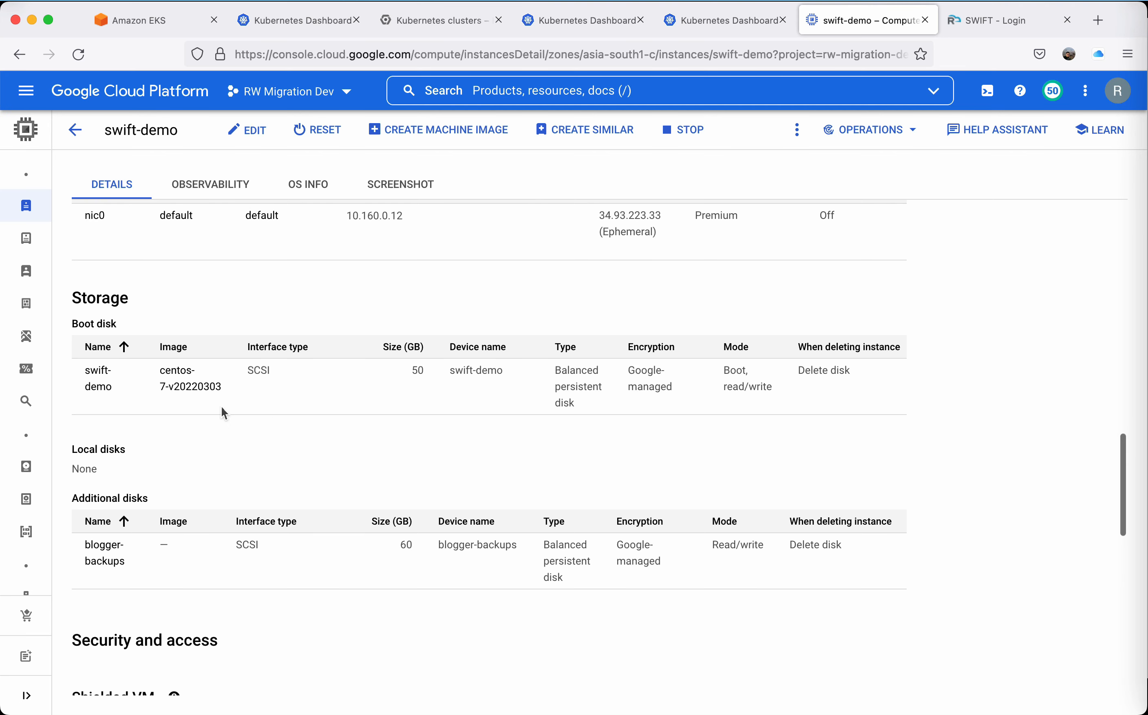
{"action": "scroll", "coordinate": [279, 421], "scroll_direction": "up", "scroll_amount": 1}
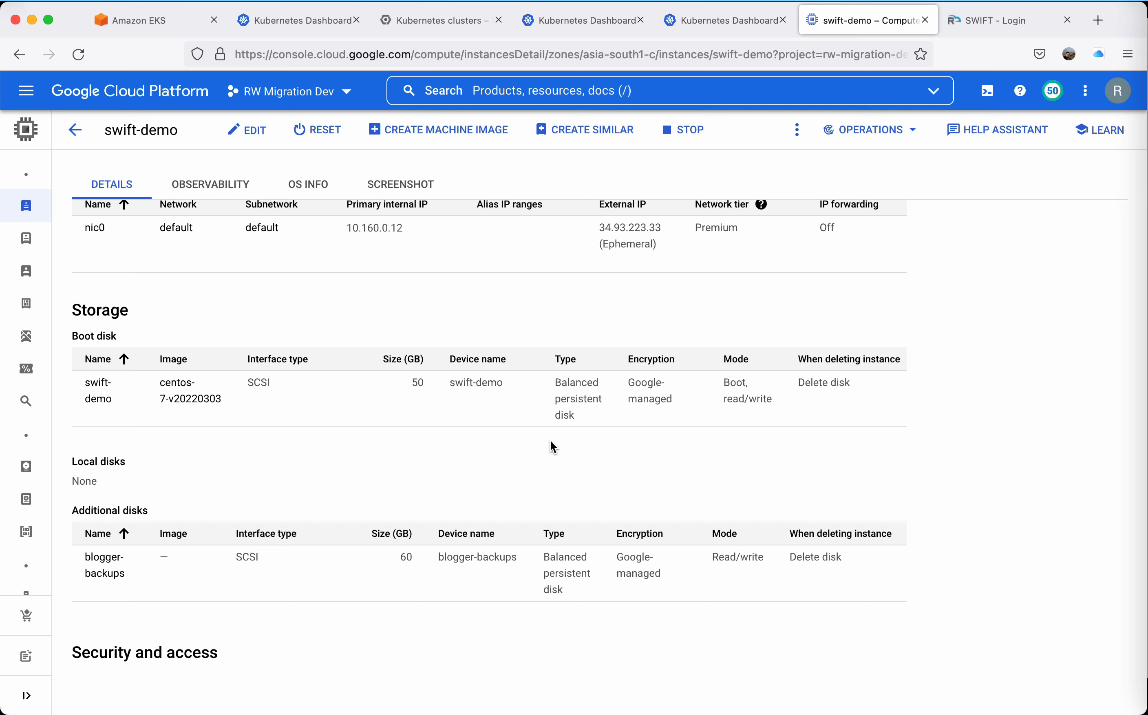
{"action": "scroll", "coordinate": [550, 440], "scroll_direction": "down", "scroll_amount": 5}
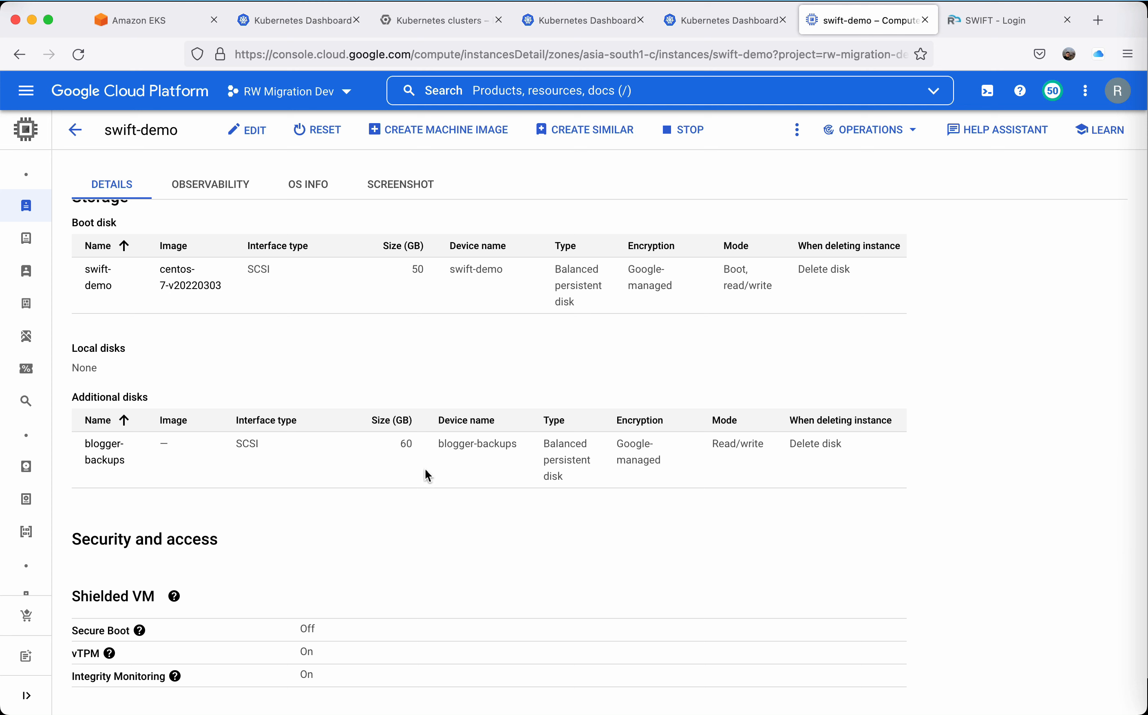
{"action": "scroll", "coordinate": [425, 470], "scroll_direction": "up", "scroll_amount": 10}
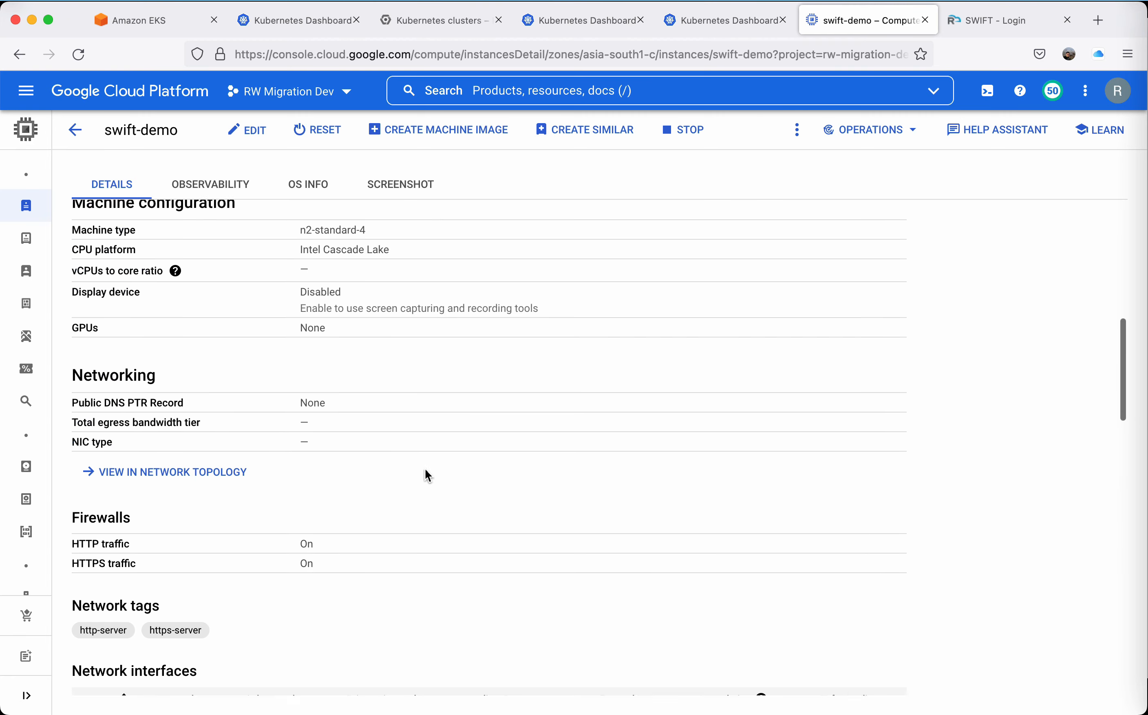
Examine the swift-demo VM's basic information, network interfaces, storage and additional disks against the SWIFT login page's address.
{"action": "scroll", "coordinate": [425, 470], "scroll_direction": "down", "scroll_amount": 10}
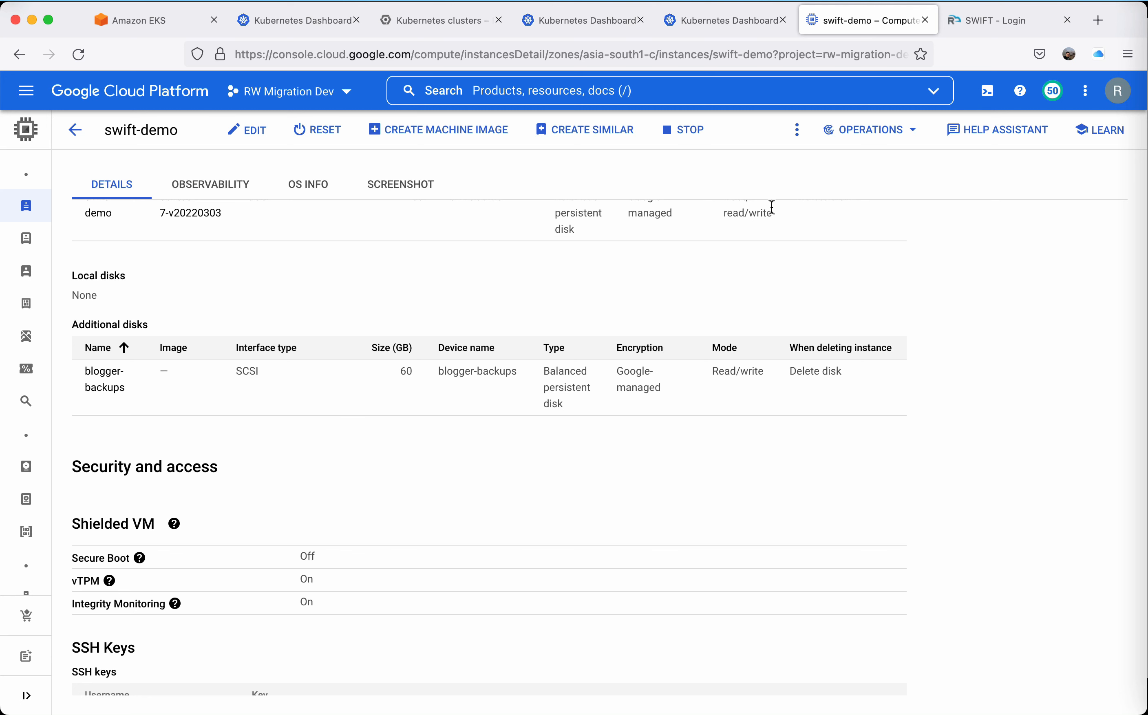
{"action": "key", "text": "ctrl+Tab"}
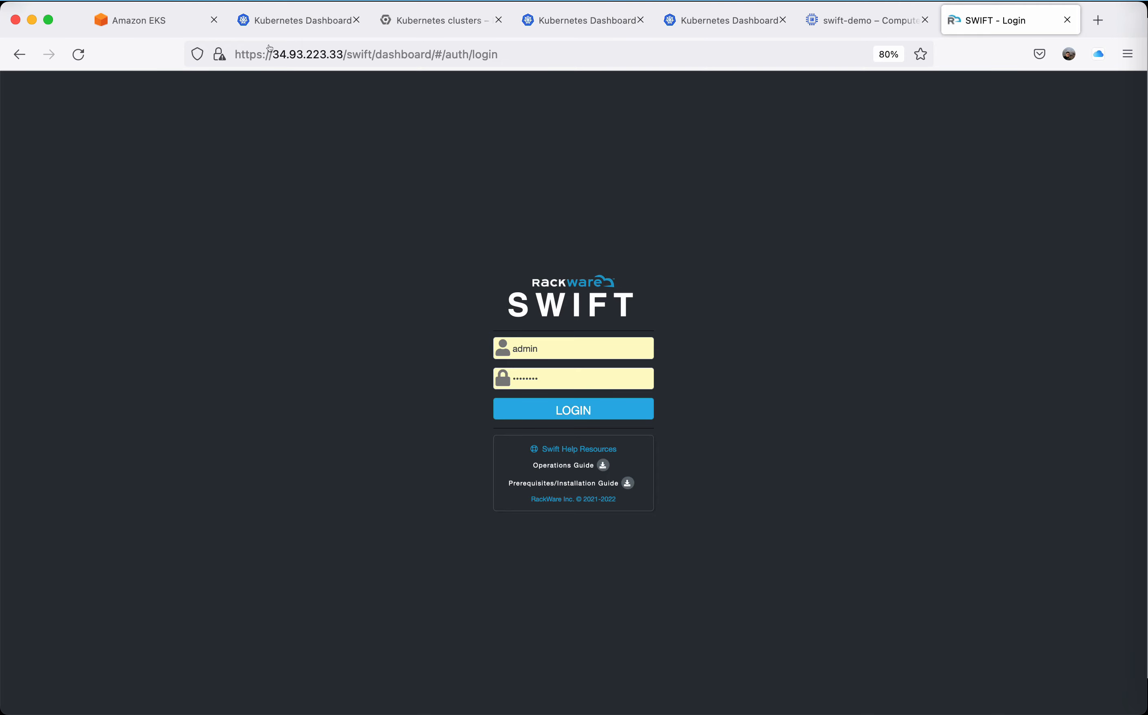
{"action": "left_click", "coordinate": [836, 31]}
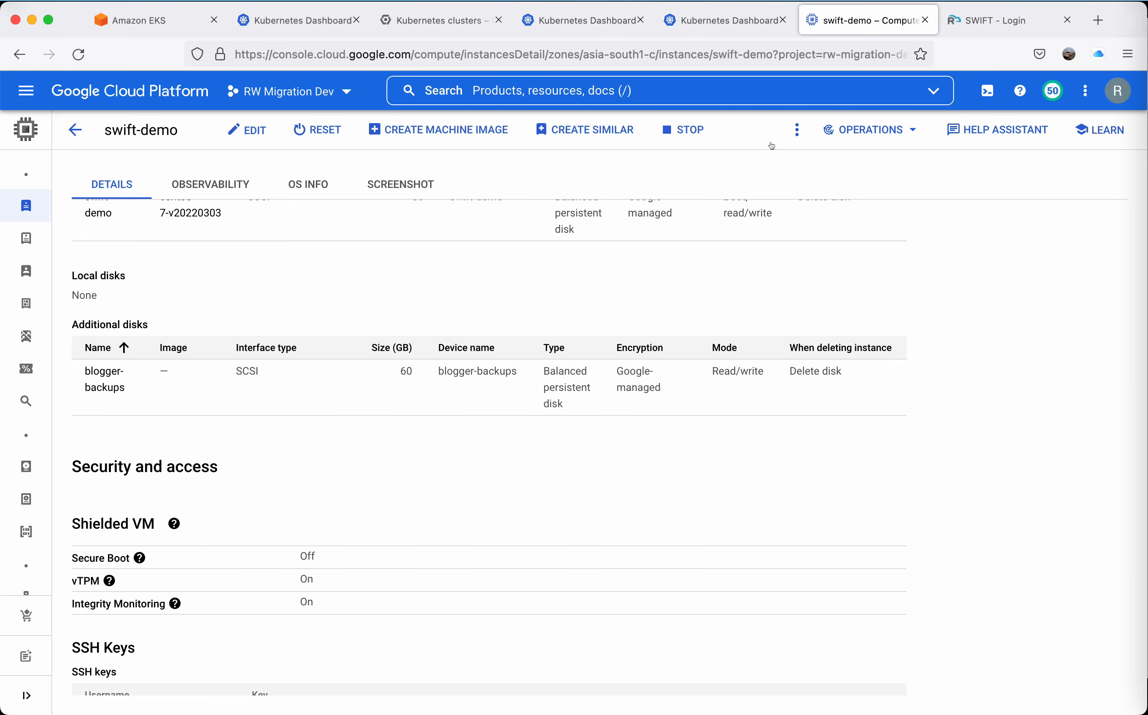
{"action": "scroll", "coordinate": [736, 316], "scroll_direction": "up", "scroll_amount": 15}
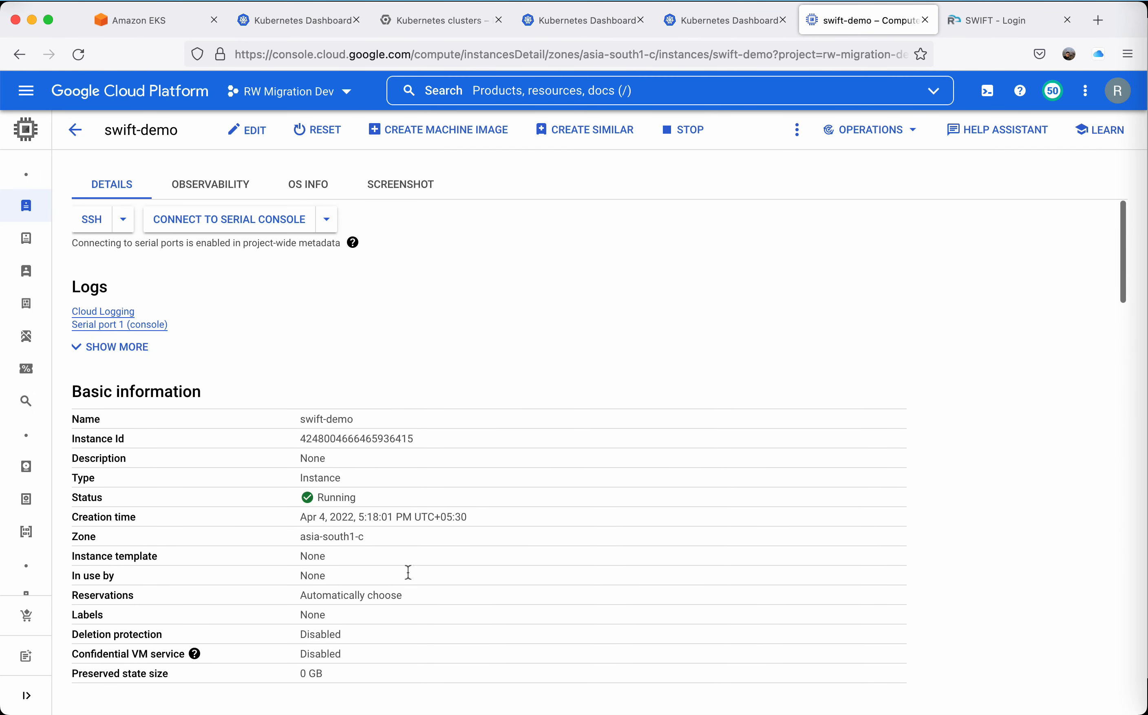
{"action": "scroll", "coordinate": [406, 574], "scroll_direction": "down", "scroll_amount": 15}
{"action": "scroll", "coordinate": [422, 573], "scroll_direction": "down", "scroll_amount": 8}
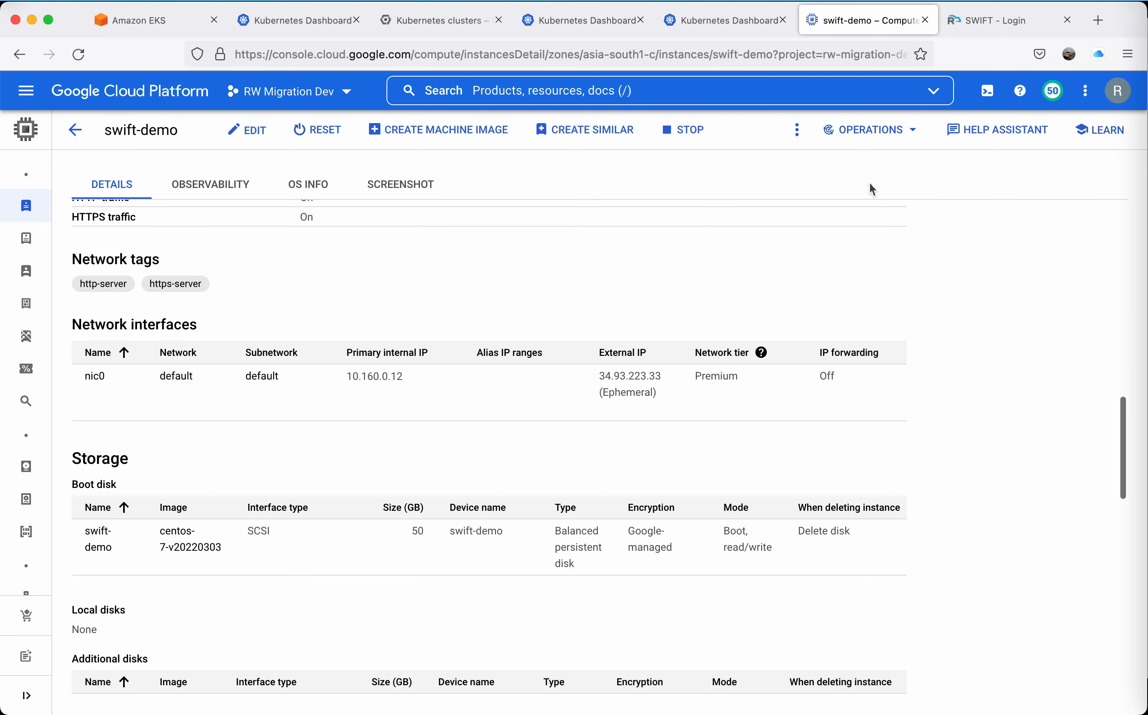
Switch to the SWIFT login page at 34.93.223.33 and sign in with the prefilled admin credentials.
{"action": "left_click", "coordinate": [1002, 24]}
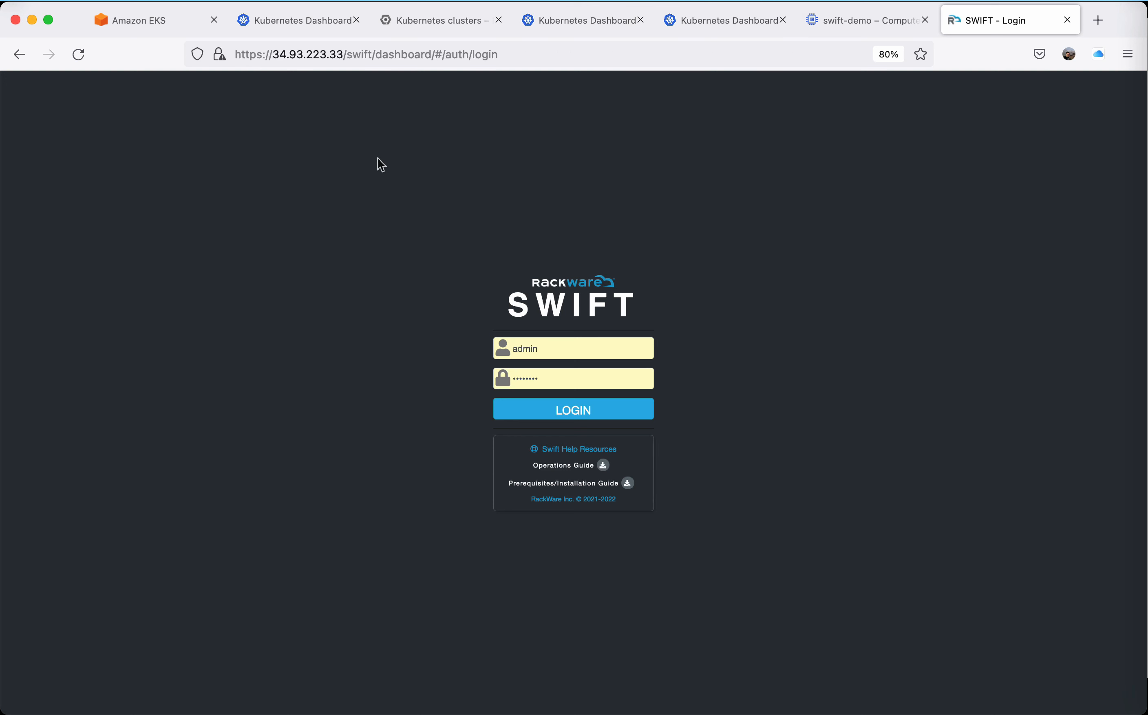
{"action": "left_click", "coordinate": [530, 412]}
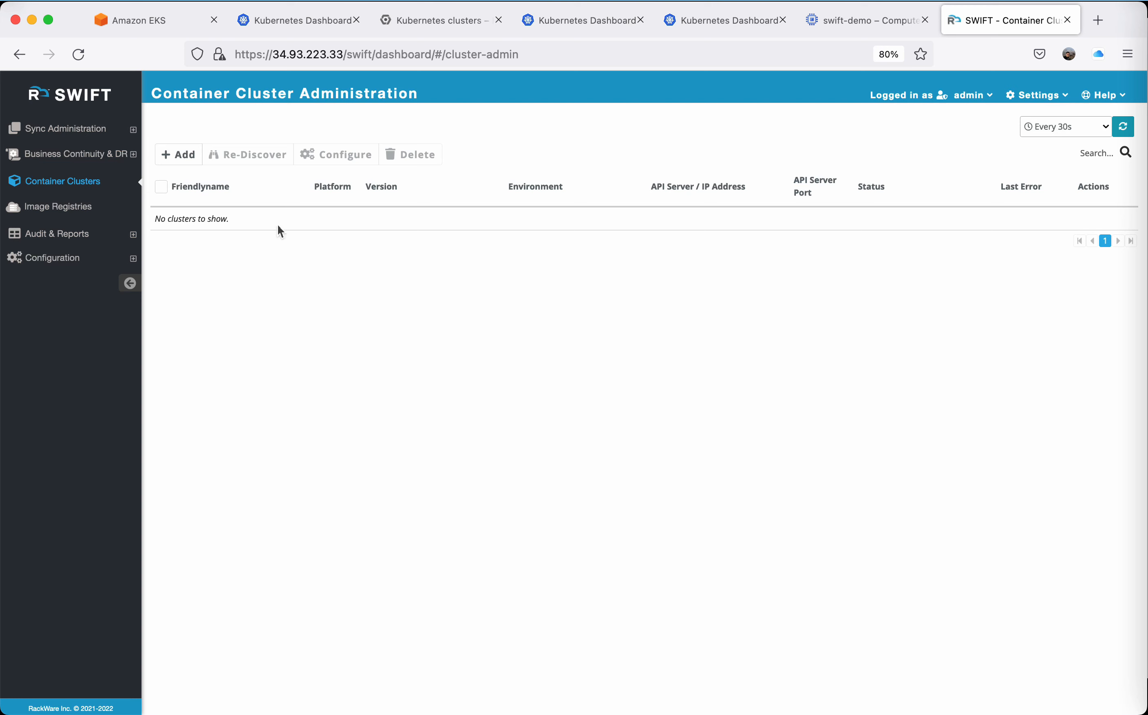
Add AWS cluster eks-production-demo as eks-prod in us-east-1 with the access key, secret key, TRAIPOD image, image secret dockerregcred and Verbose, saving the browser login.
{"action": "left_click", "coordinate": [176, 154]}
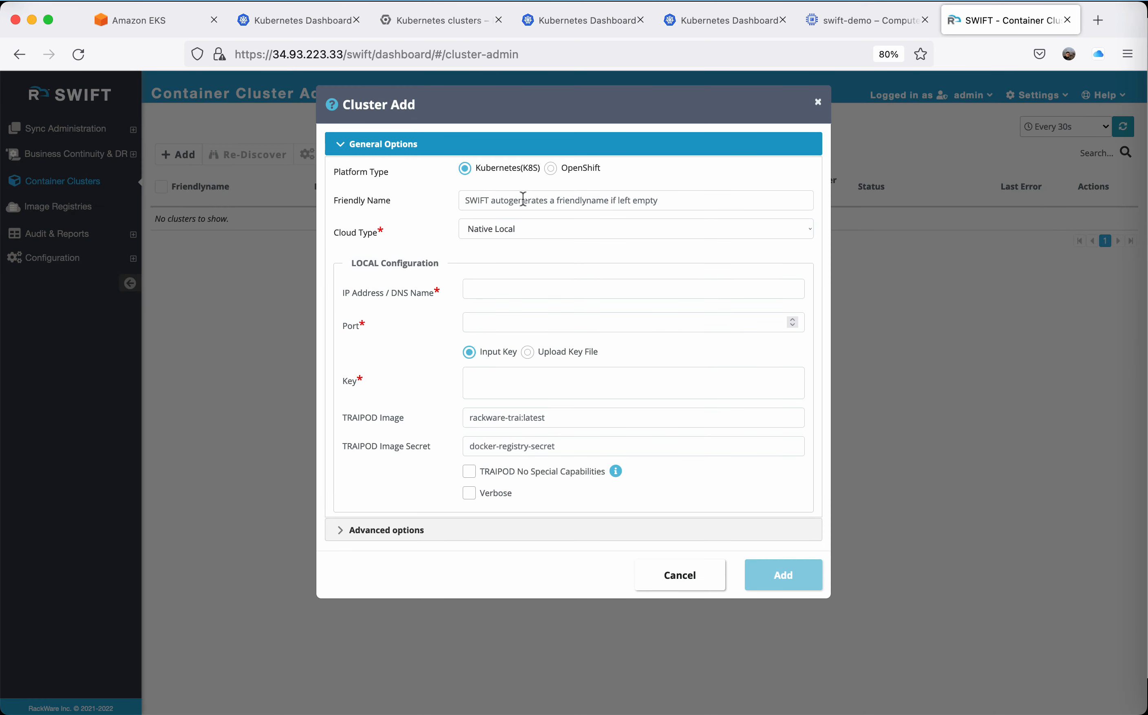
{"action": "left_click", "coordinate": [523, 199]}
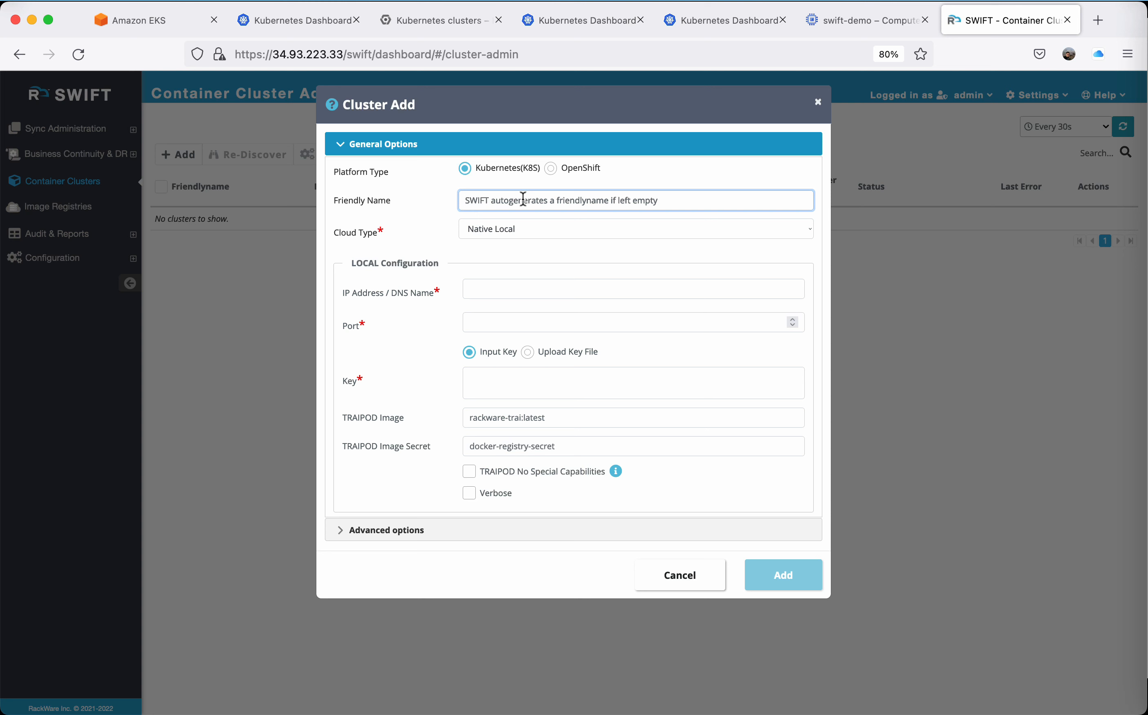
{"action": "key", "text": "super+2"}
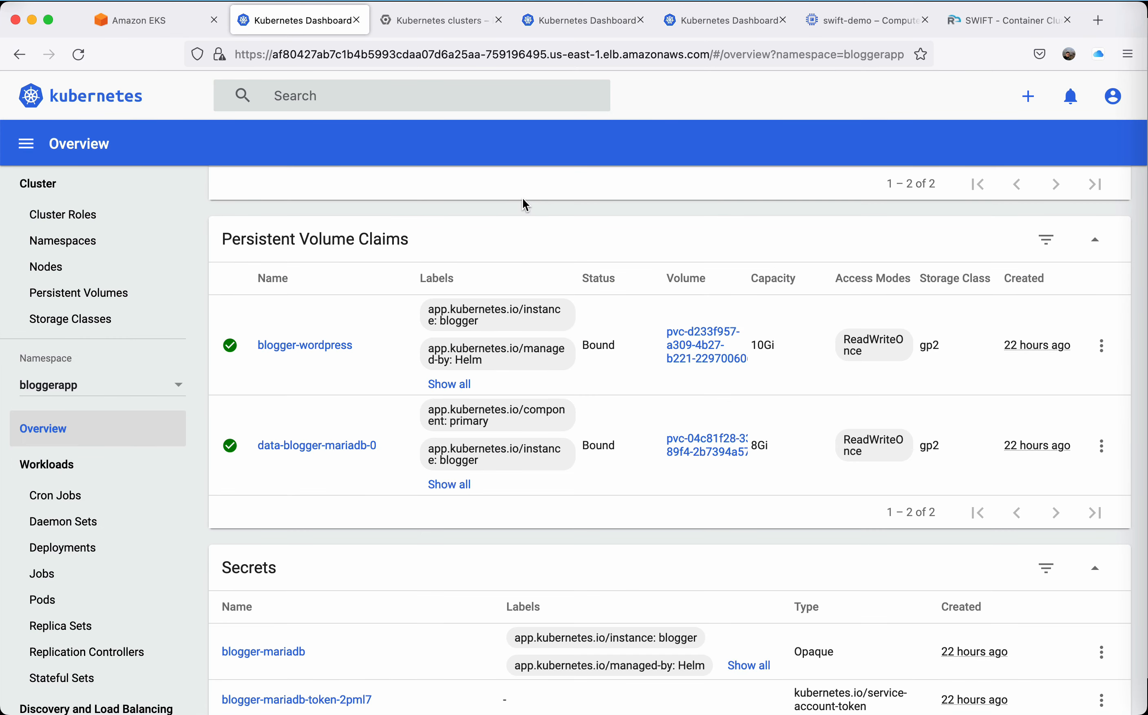
{"action": "key", "text": "super+9"}
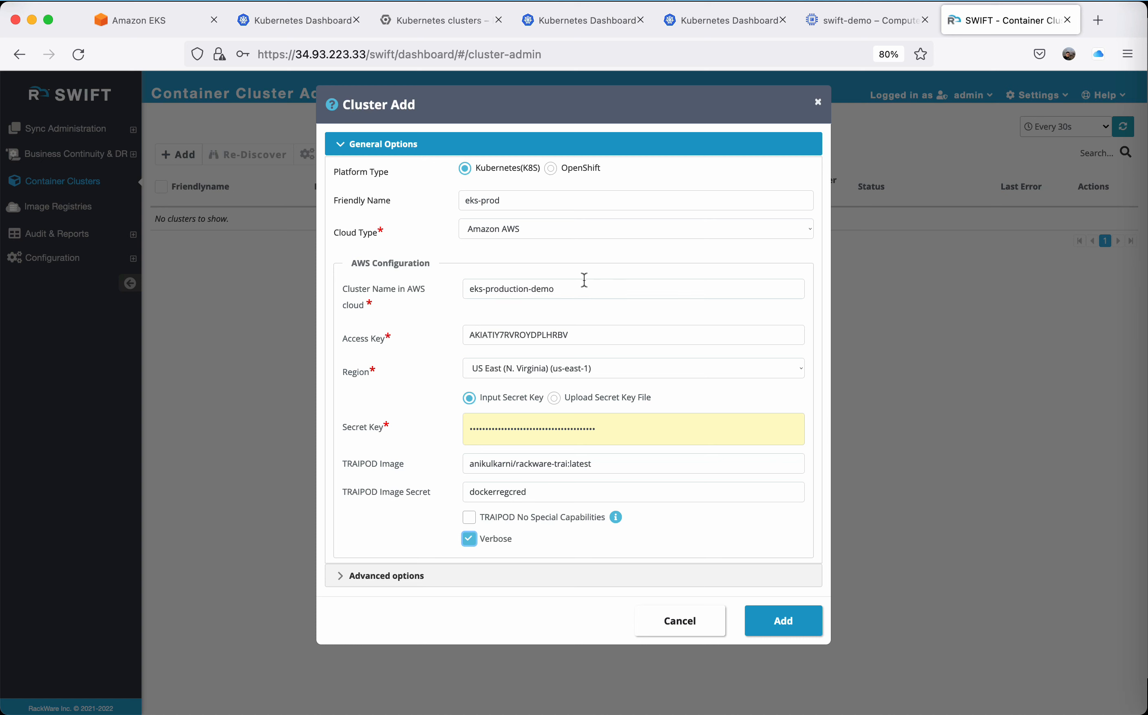
{"action": "left_click_drag", "start_coordinate": [580, 287], "coordinate": [448, 287]}
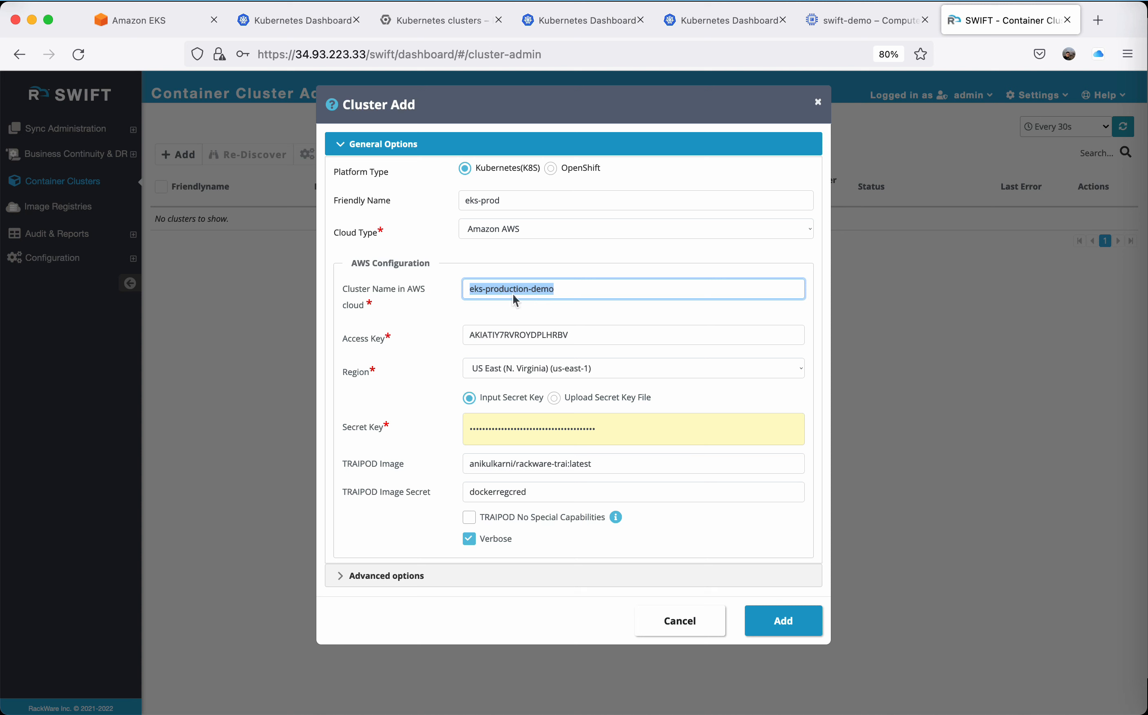
{"action": "left_click_drag", "start_coordinate": [508, 201], "coordinate": [430, 203]}
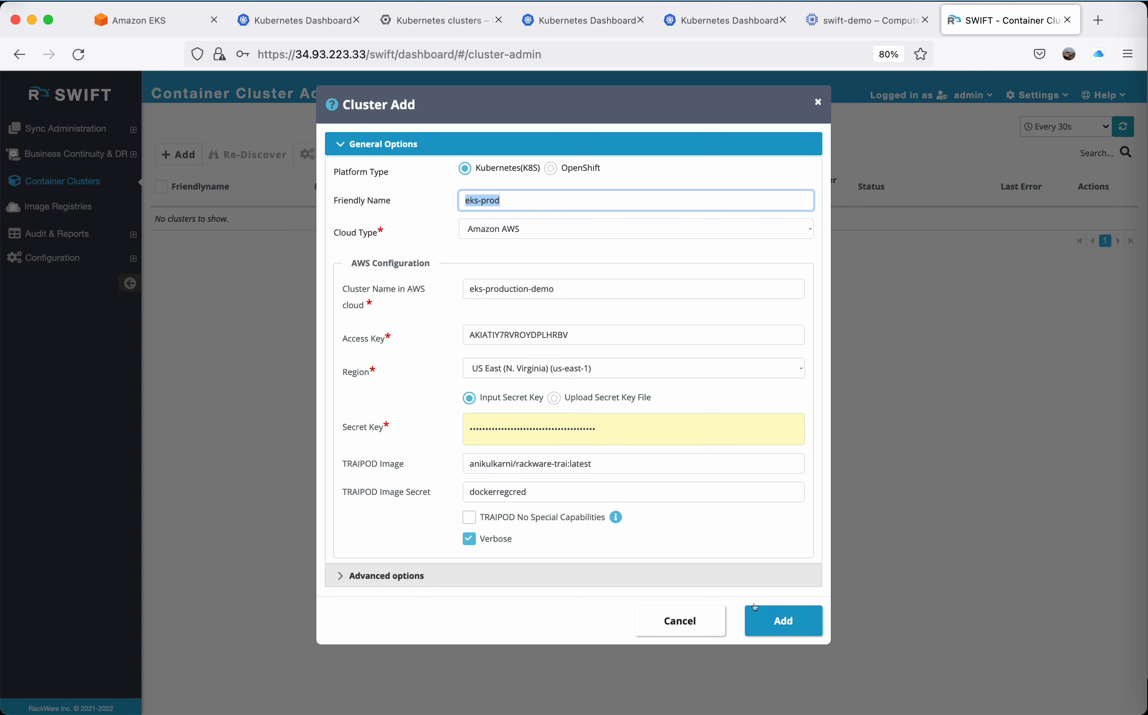
{"action": "left_click", "coordinate": [763, 619]}
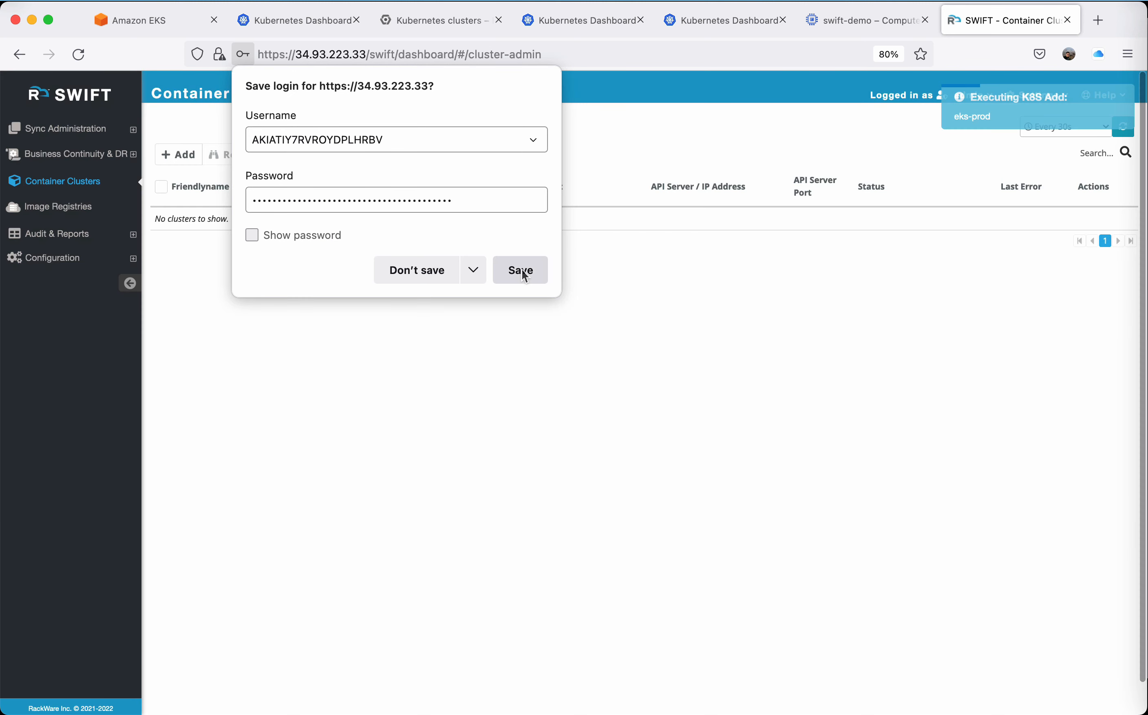
{"action": "left_click", "coordinate": [520, 270]}
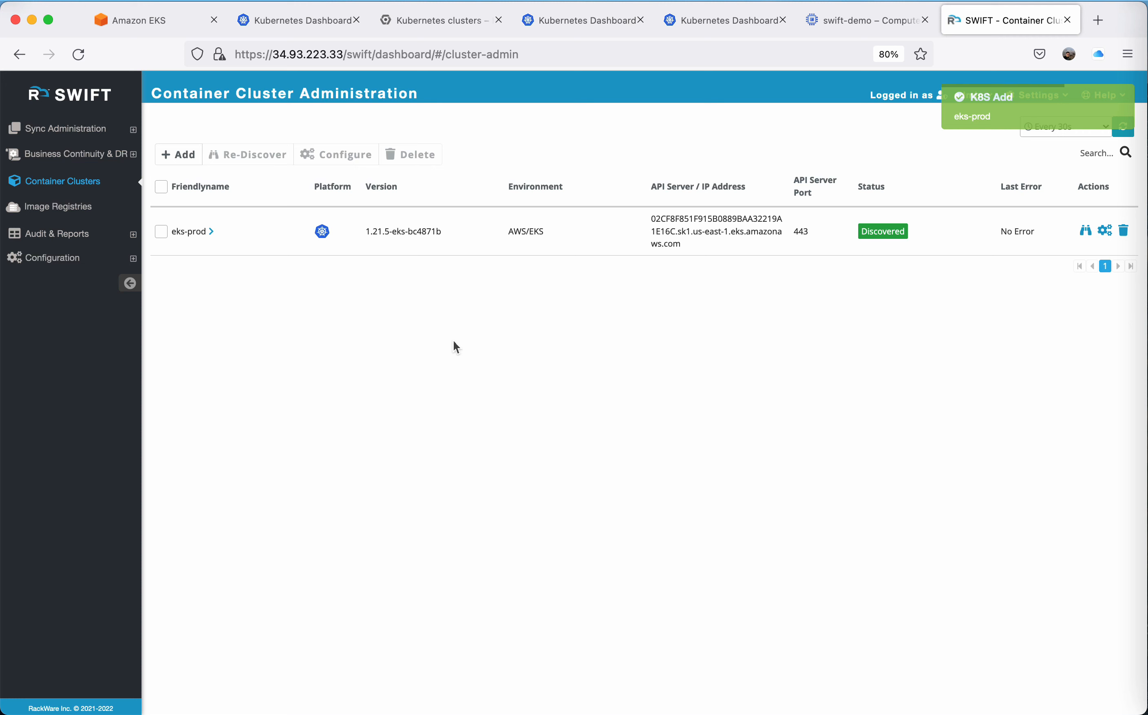
Add regional GCP clusters gke-production-demo as gke-prod in us-east1 and gke-dr-demo as gke-dr in asia-south1, with the private key file, dockerregcred and Verbose.
{"action": "left_click", "coordinate": [184, 159]}
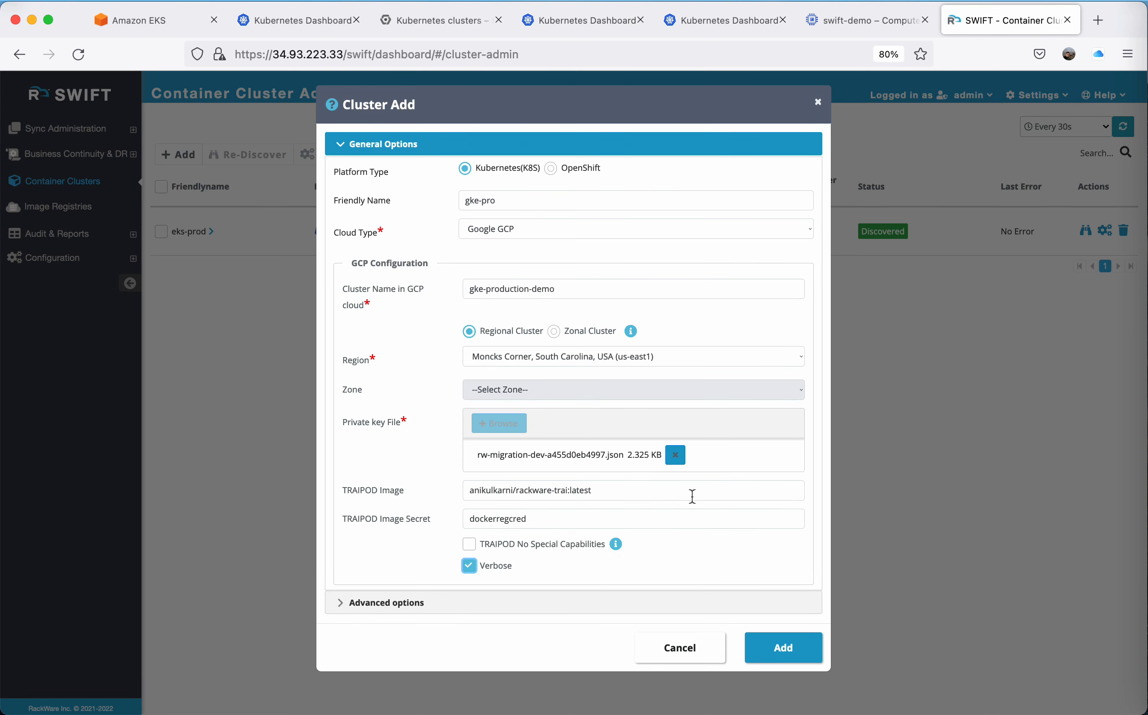
{"action": "left_click", "coordinate": [540, 194]}
{"action": "type", "text": "d"}
{"action": "key", "text": "BackSpace"}
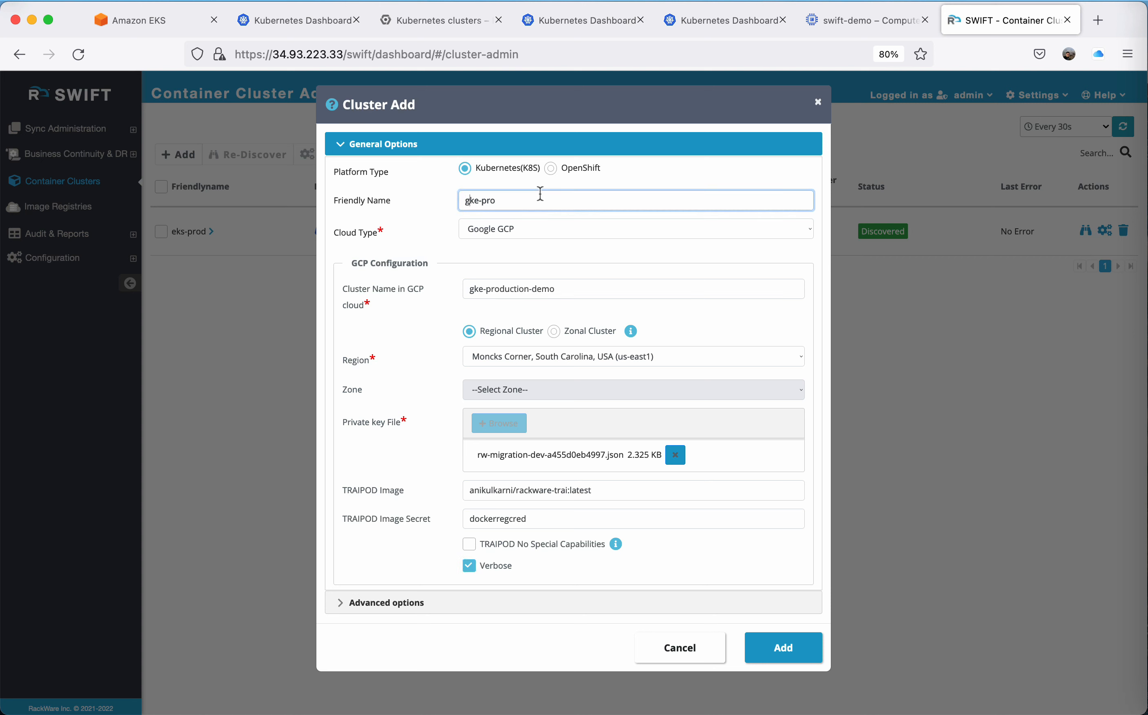
{"action": "left_click", "coordinate": [539, 195]}
{"action": "type", "text": "d"}
{"action": "left_click", "coordinate": [769, 648]}
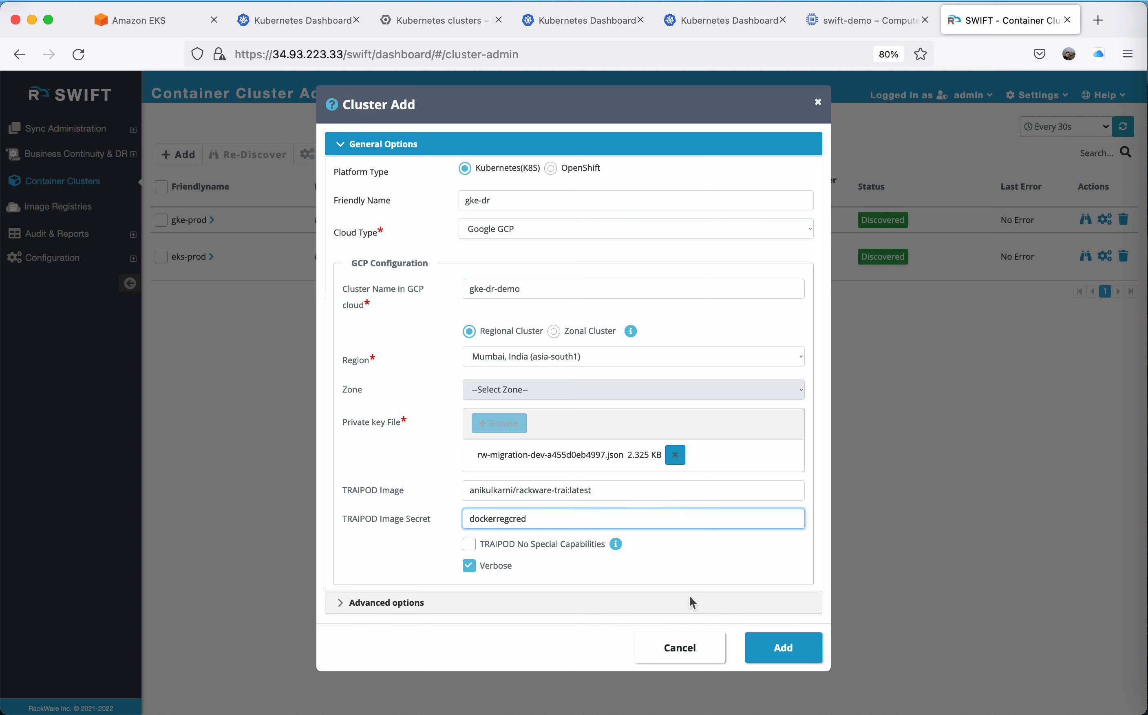
{"action": "left_click", "coordinate": [783, 647]}
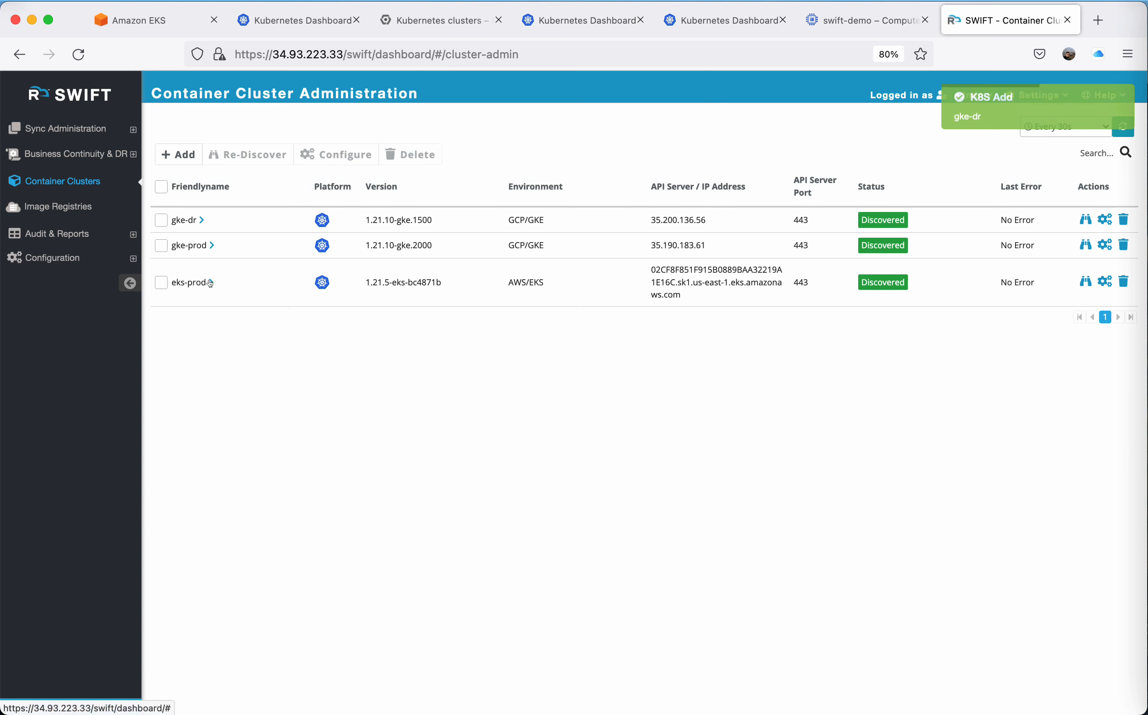
Examine the gke-prod cluster's summary, its namespaces and the Pod objects and object kinds of bloggerapp, then collapse the details.
{"action": "left_click", "coordinate": [210, 244]}
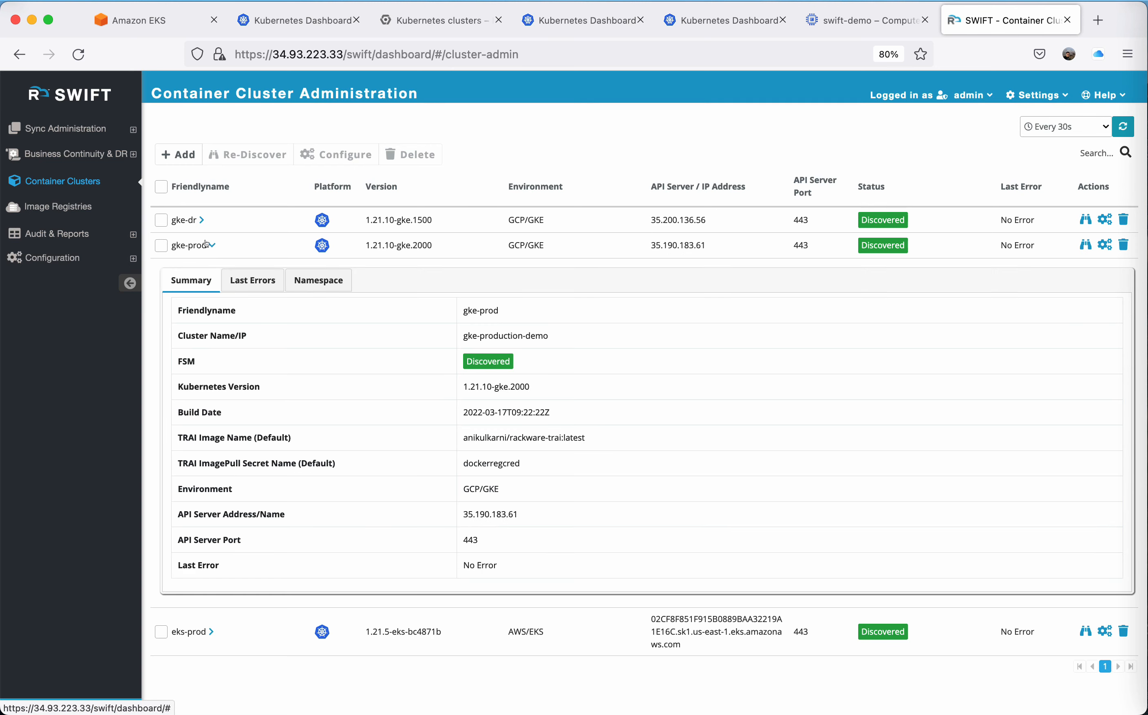
{"action": "left_click", "coordinate": [311, 281]}
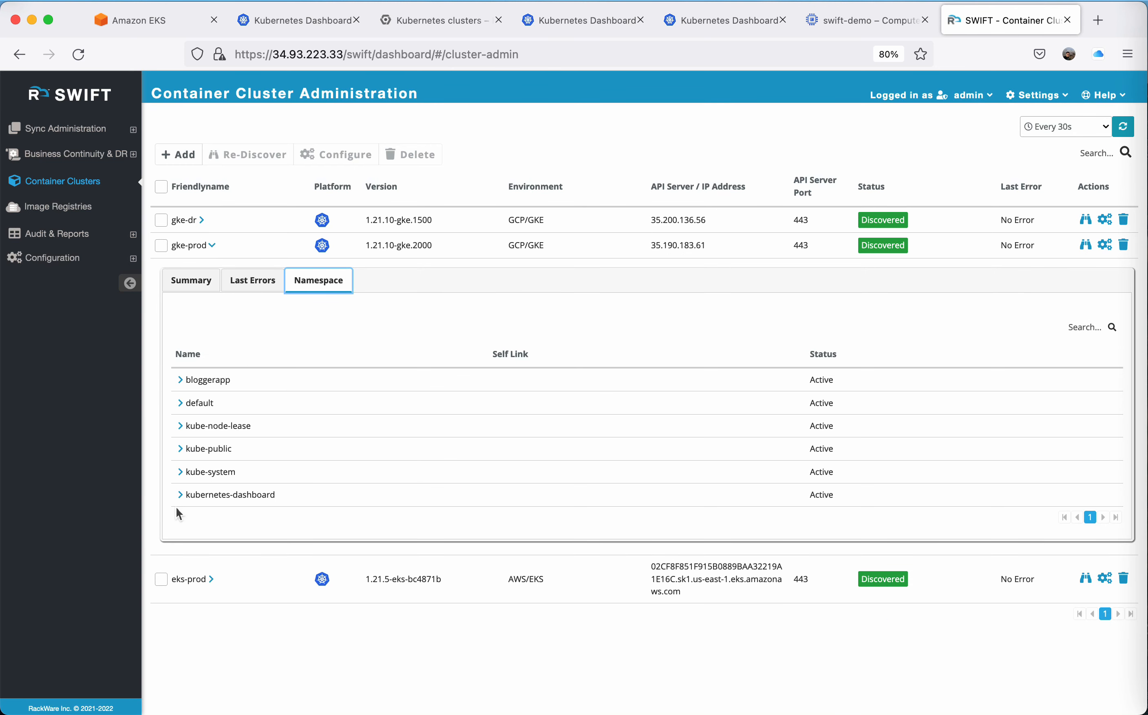
{"action": "left_click", "coordinate": [180, 379]}
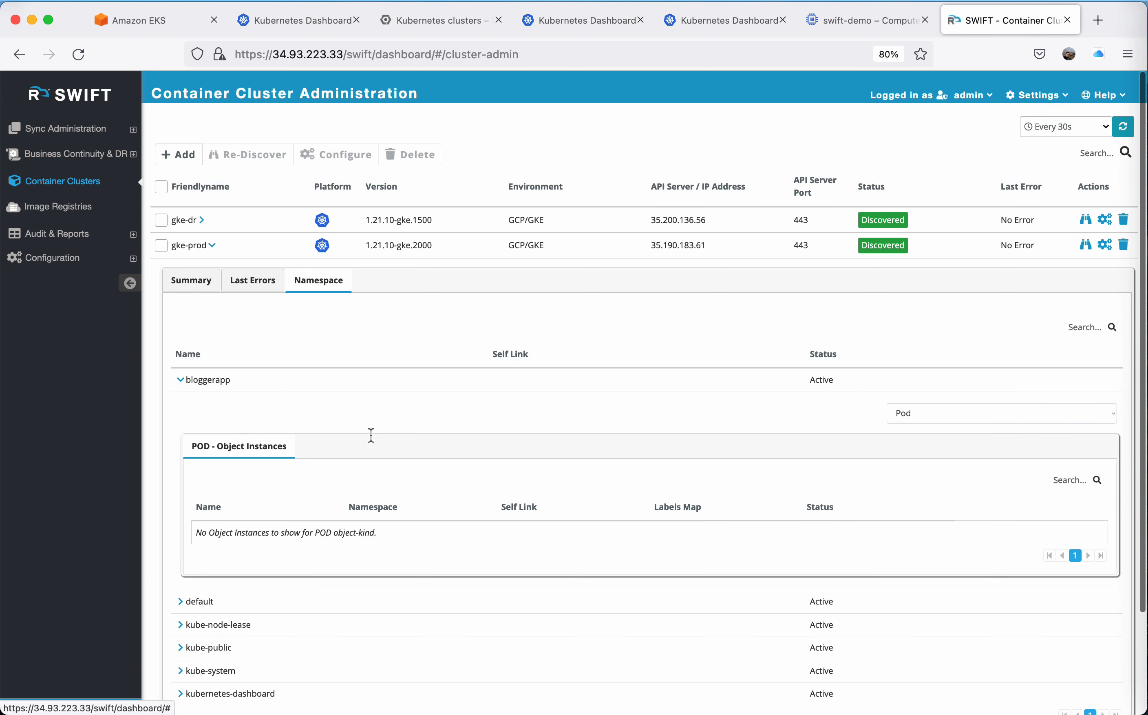
{"action": "scroll", "coordinate": [402, 457], "scroll_direction": "down", "scroll_amount": 2}
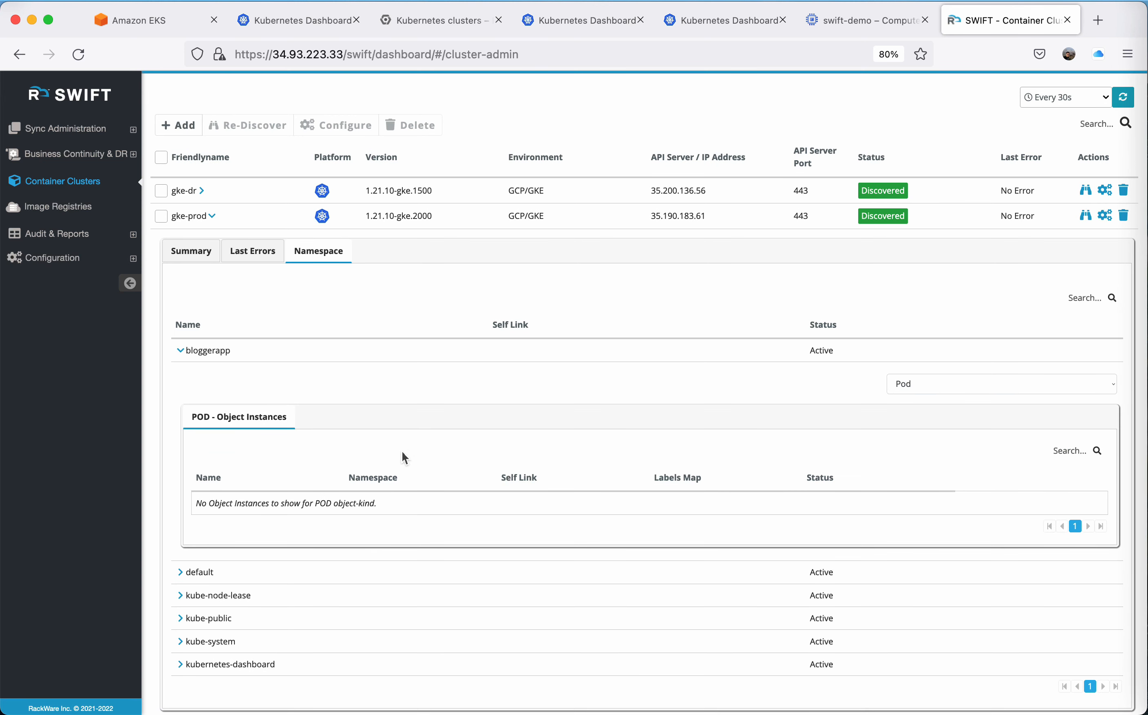
{"action": "left_click", "coordinate": [920, 384]}
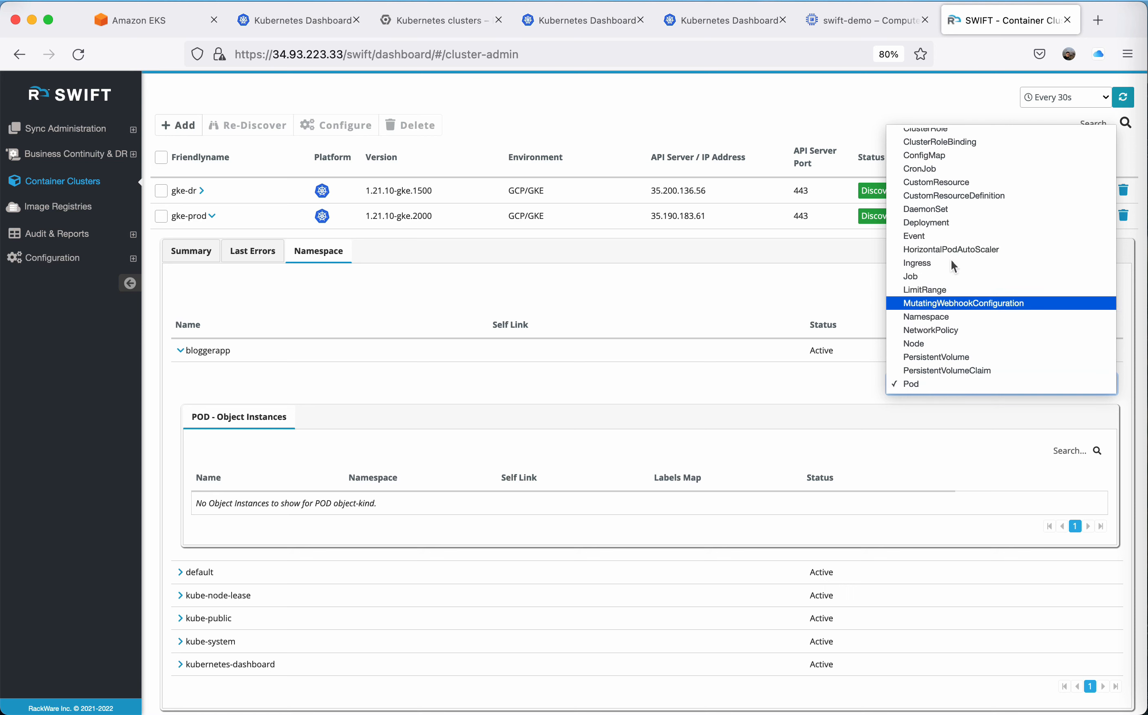
{"action": "left_click", "coordinate": [556, 373]}
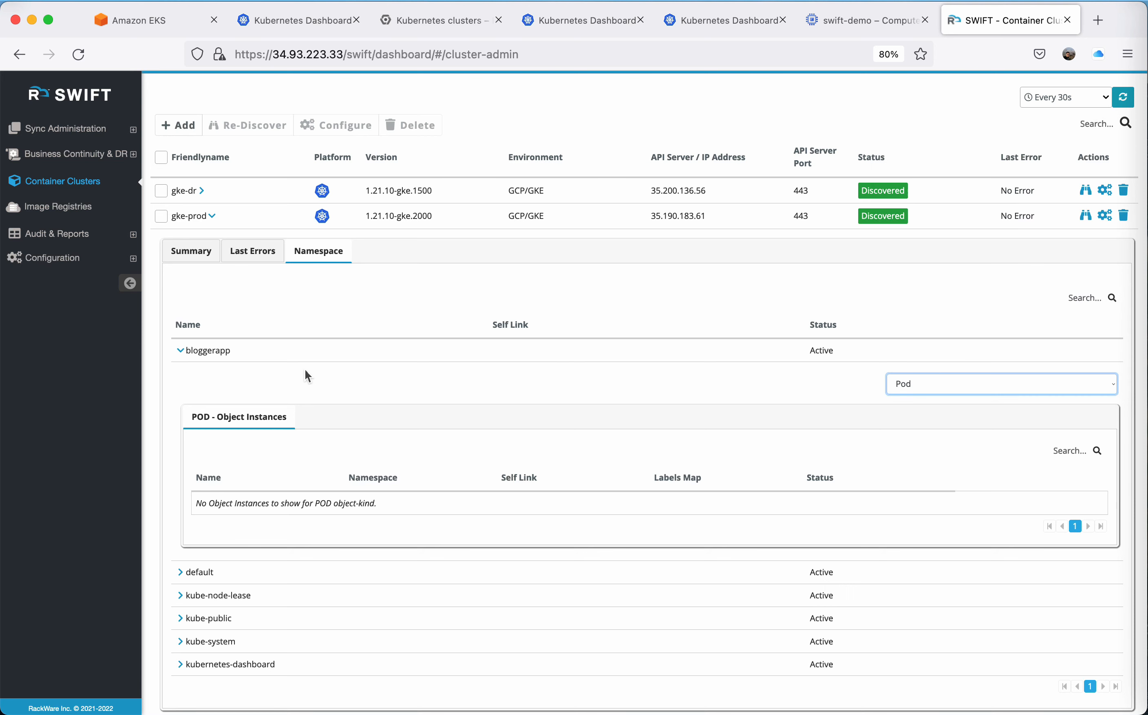
{"action": "left_click", "coordinate": [178, 349]}
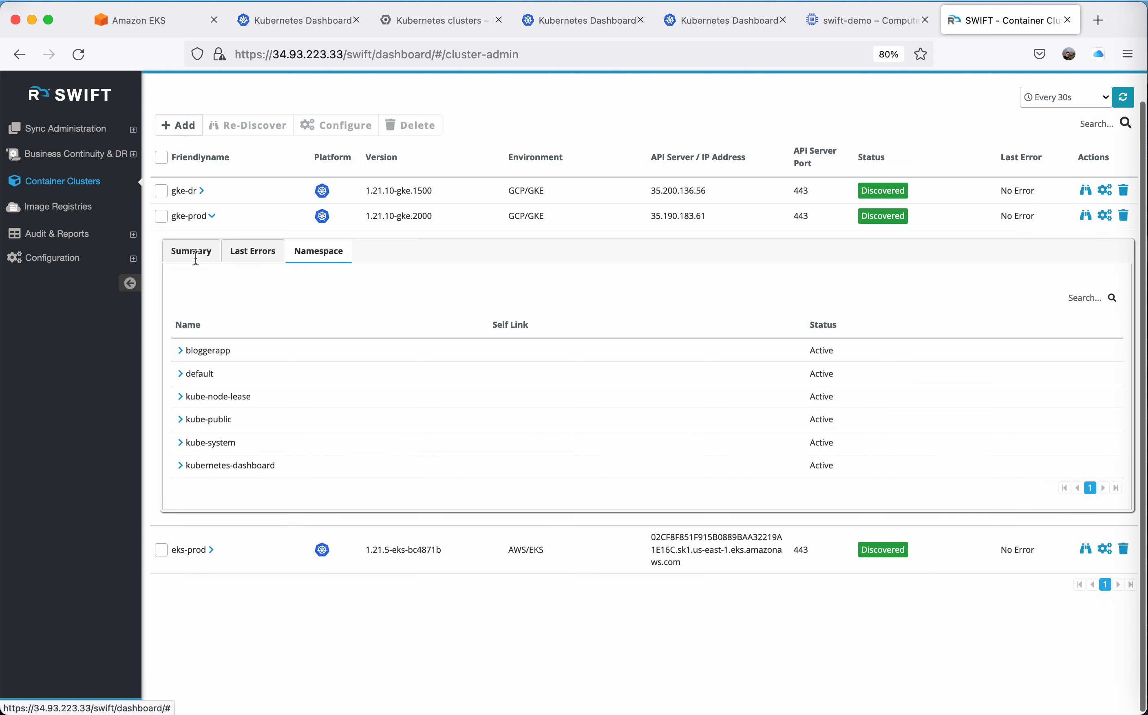
{"action": "left_click", "coordinate": [207, 216]}
Examine the Pod and PersistentVolumeClaim objects in the eks-prod cluster's bloggerapp namespace, then collapse the cluster details.
{"action": "left_click", "coordinate": [207, 252]}
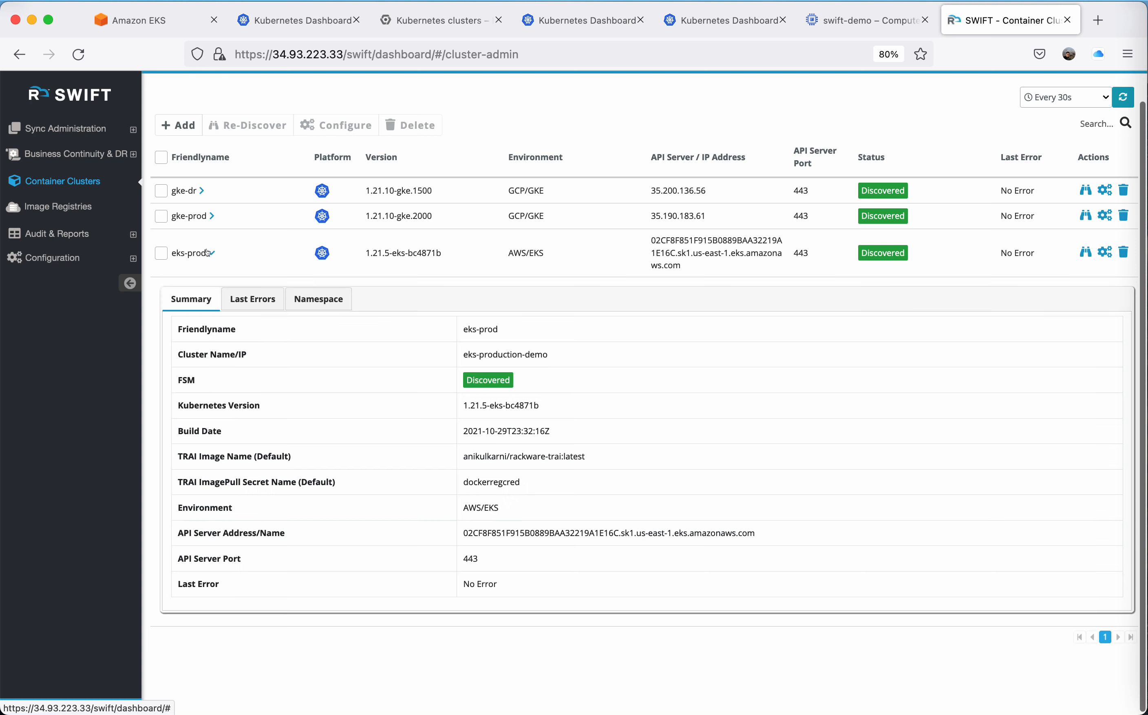
{"action": "left_click", "coordinate": [320, 299]}
{"action": "left_click", "coordinate": [179, 399]}
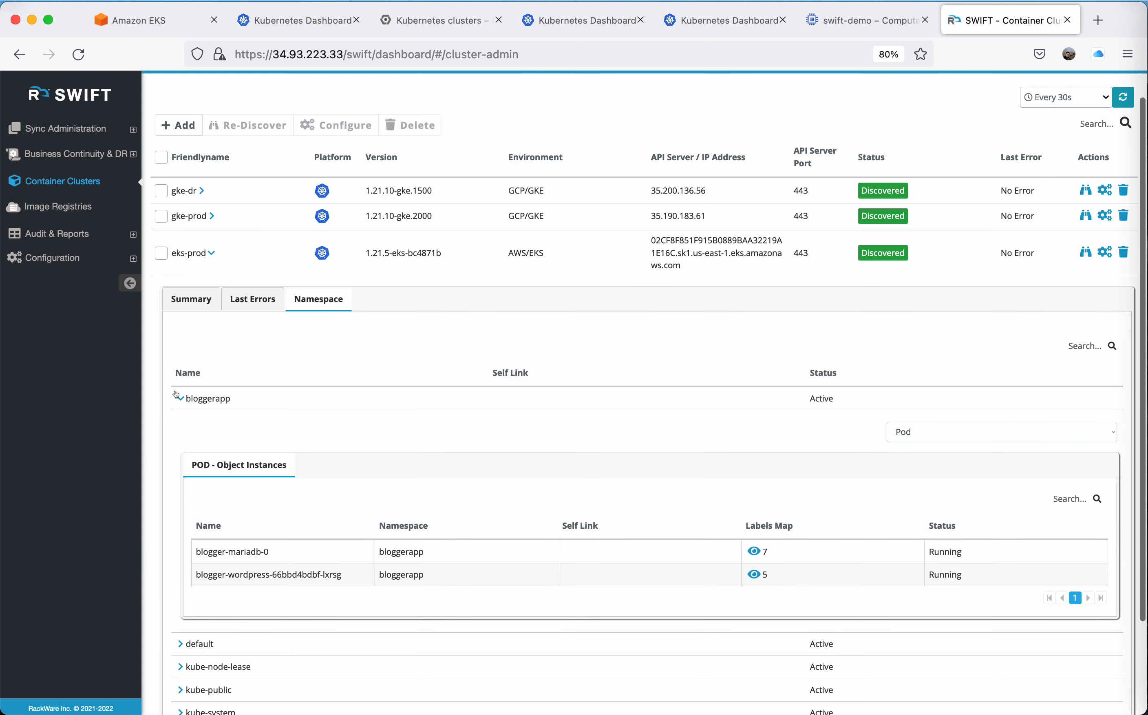
{"action": "left_click", "coordinate": [955, 431]}
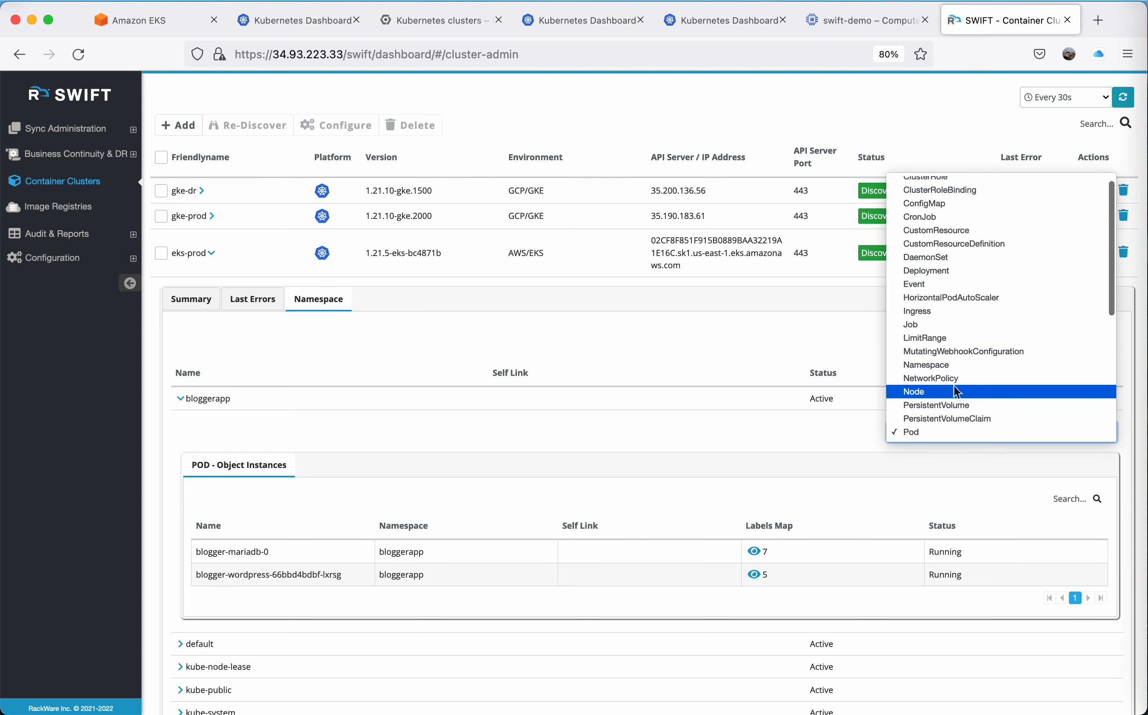
{"action": "left_click", "coordinate": [970, 419]}
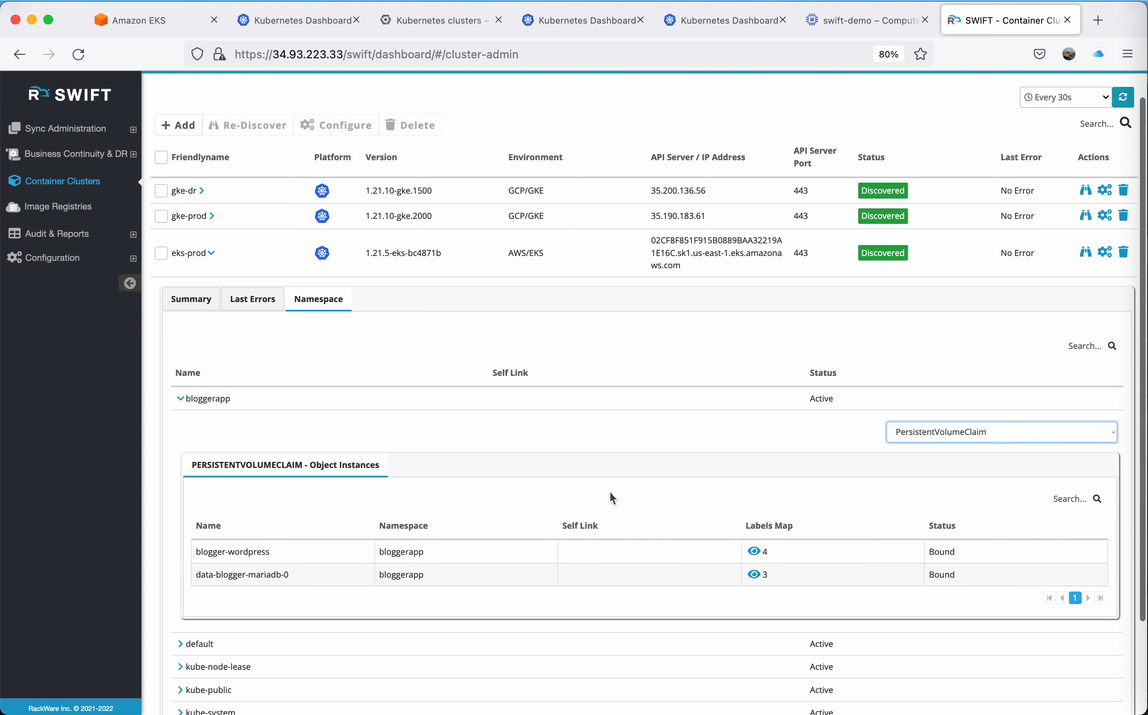
{"action": "left_click", "coordinate": [754, 551]}
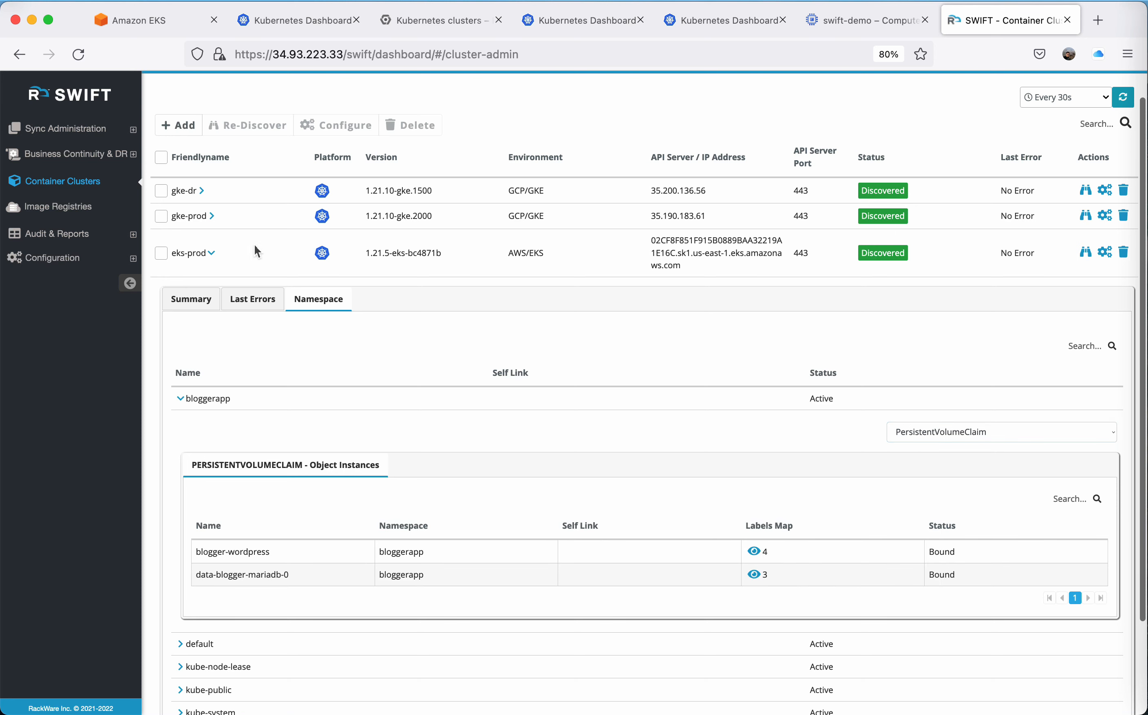
{"action": "left_click", "coordinate": [211, 252]}
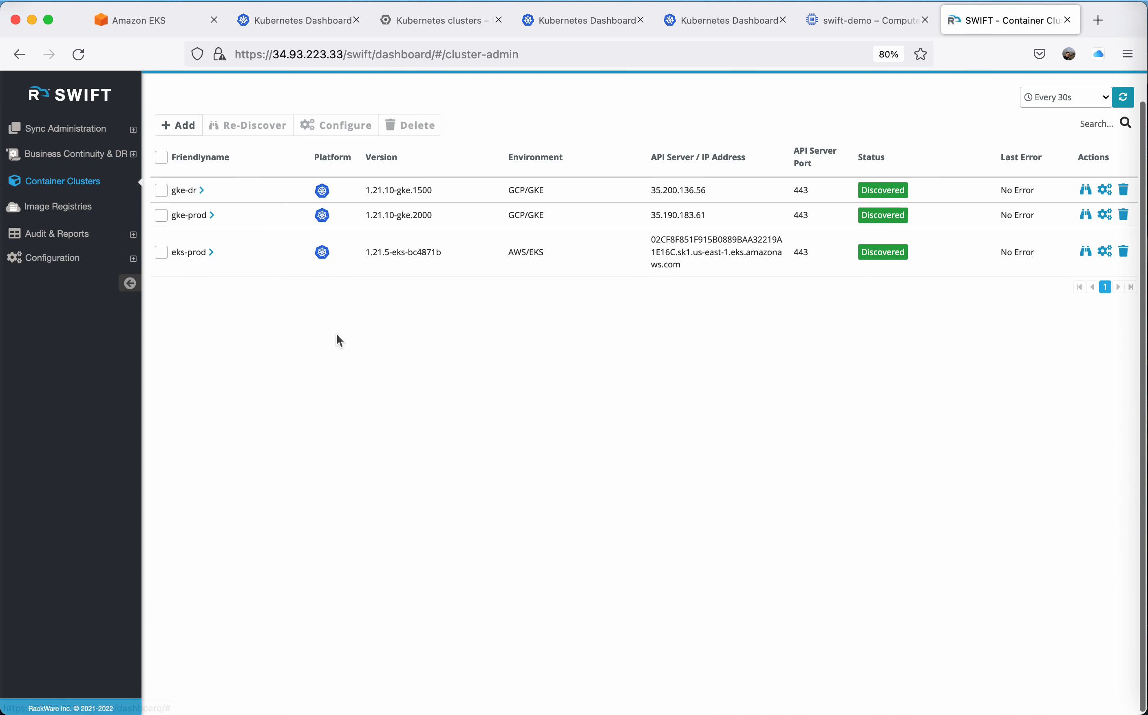
Start a new application replication from the list of all replications.
{"action": "scroll", "coordinate": [336, 334], "scroll_direction": "up", "scroll_amount": 2}
{"action": "left_click", "coordinate": [71, 129]}
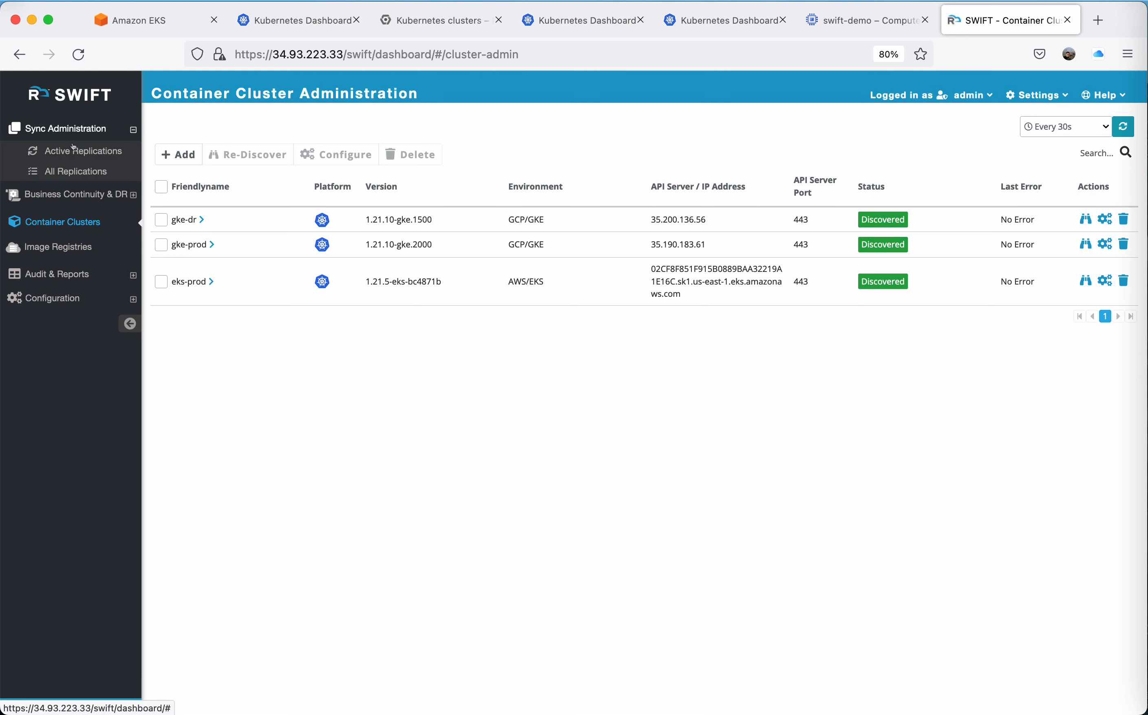
{"action": "left_click", "coordinate": [76, 171]}
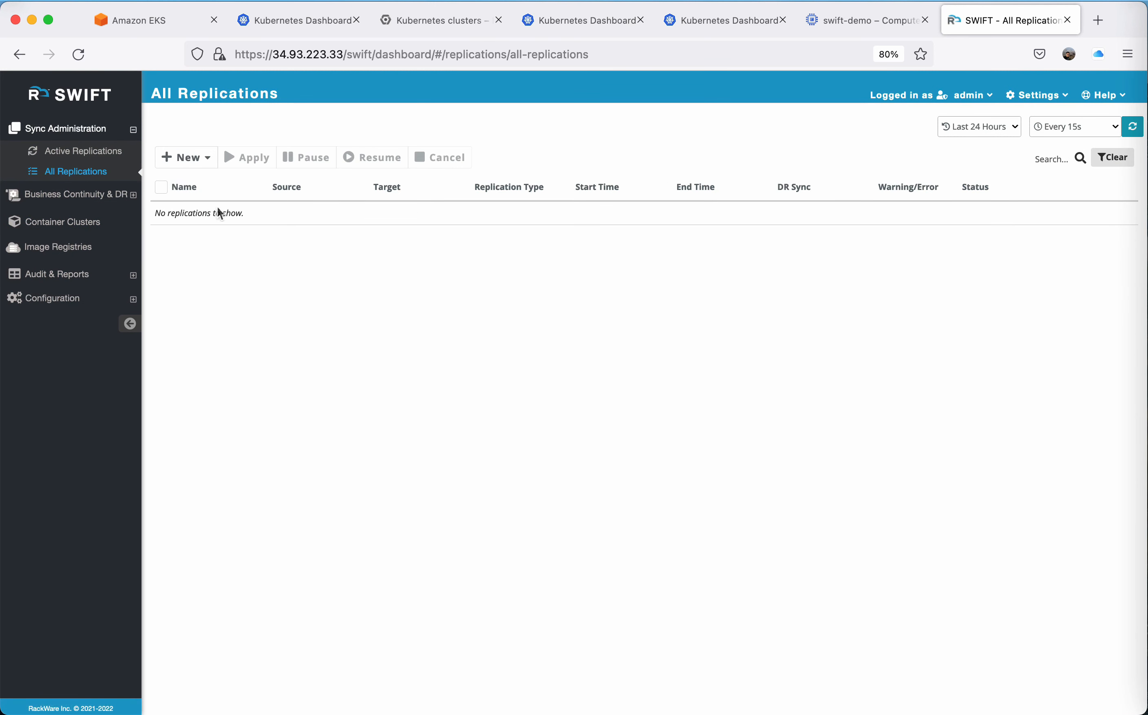
{"action": "left_click", "coordinate": [176, 150]}
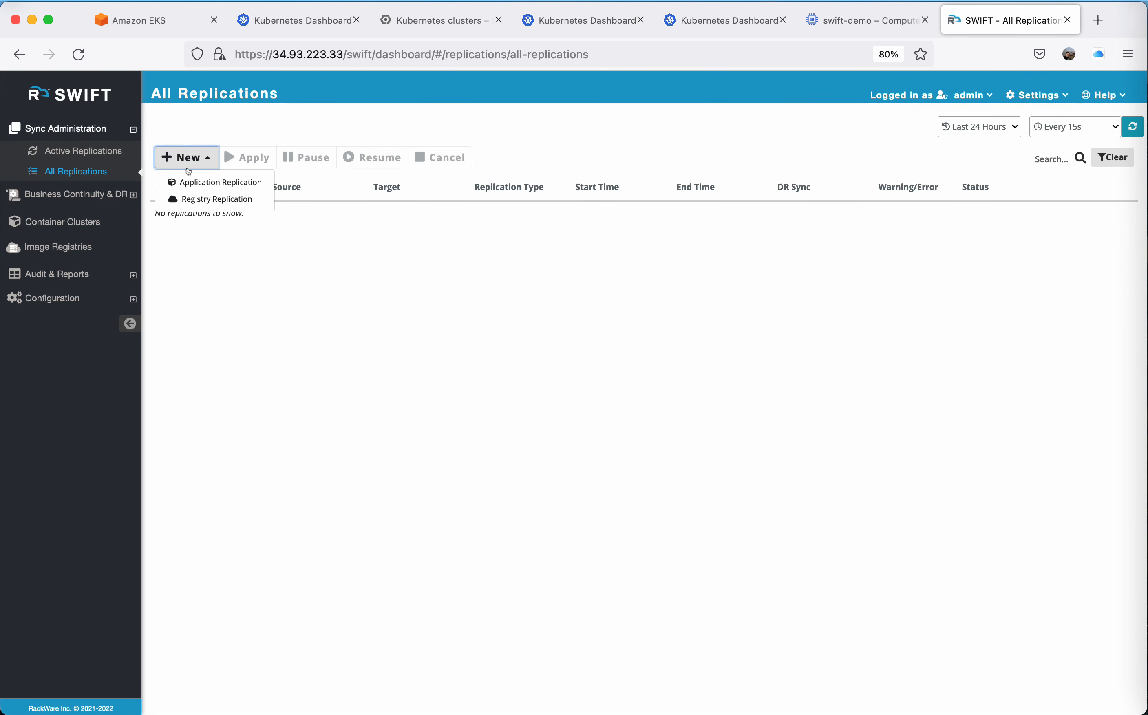
{"action": "left_click", "coordinate": [194, 181]}
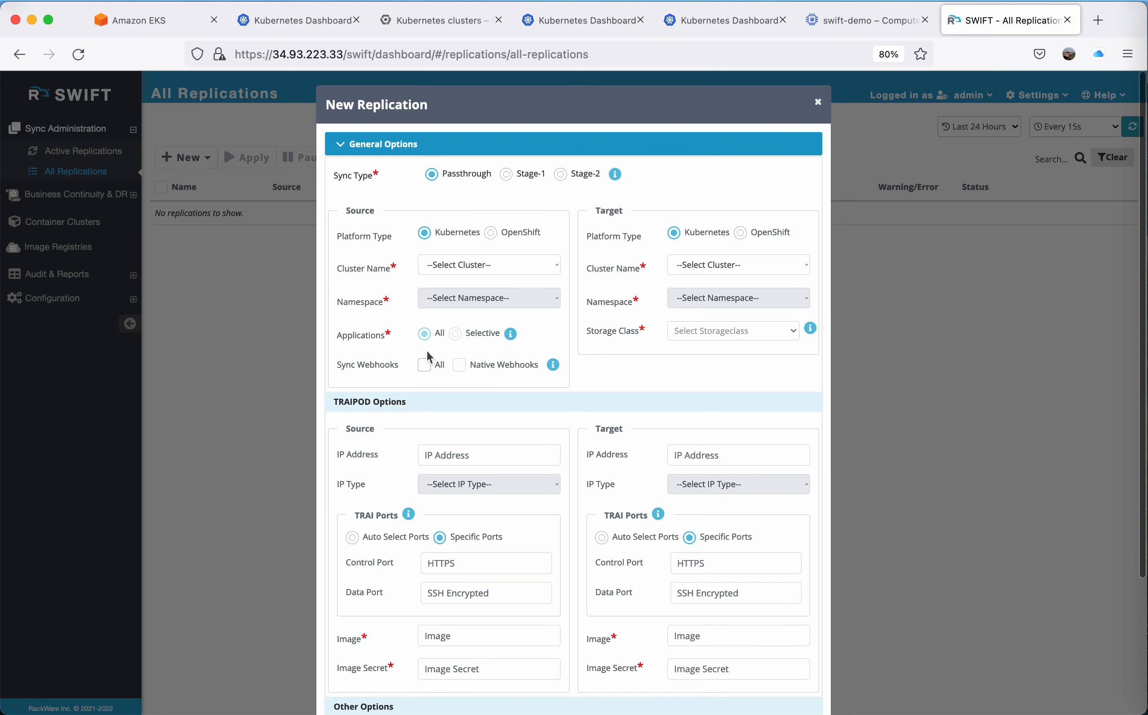
Set the replication source to eks-prod's bloggerapp namespace and the target to gke-prod's bloggerapp namespace.
{"action": "scroll", "coordinate": [428, 357], "scroll_direction": "down", "scroll_amount": 2}
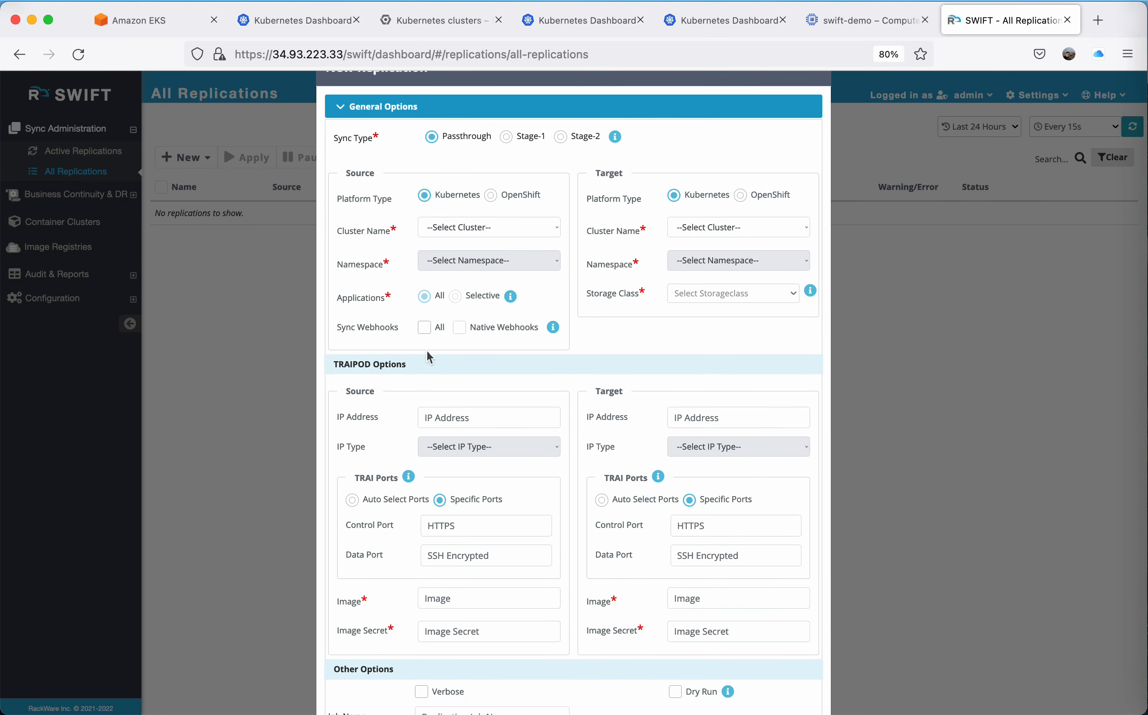
{"action": "key", "text": "super+minus"}
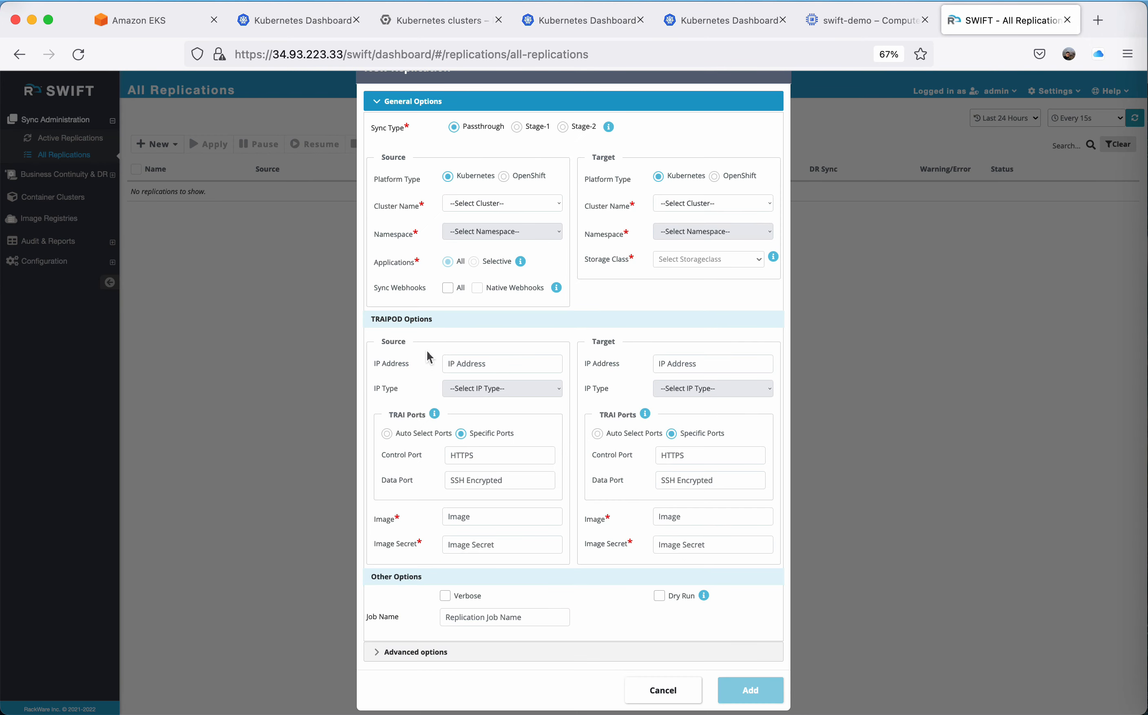
{"action": "left_click", "coordinate": [503, 204]}
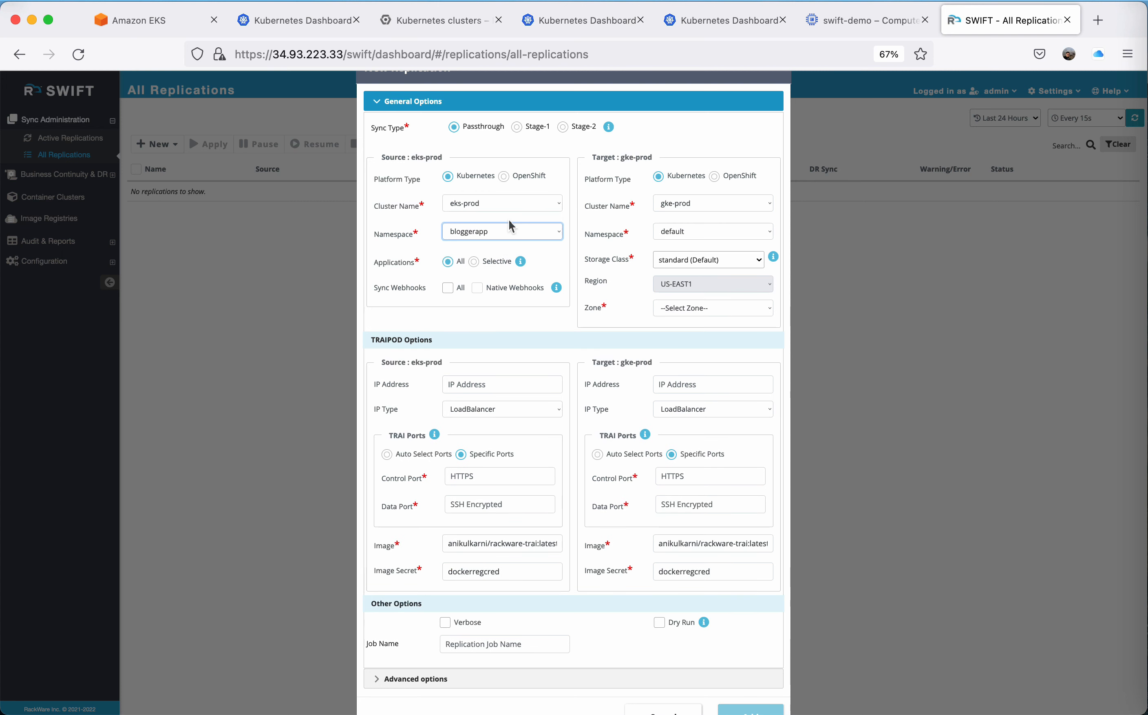
{"action": "left_click", "coordinate": [694, 235]}
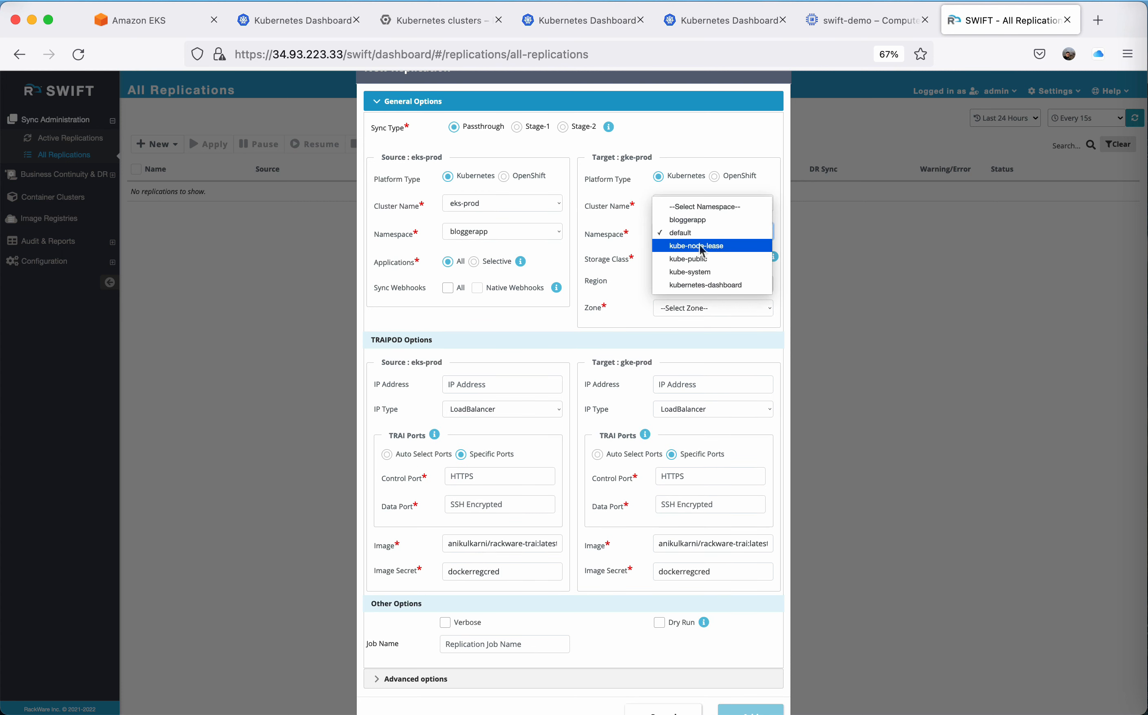
{"action": "left_click", "coordinate": [693, 223]}
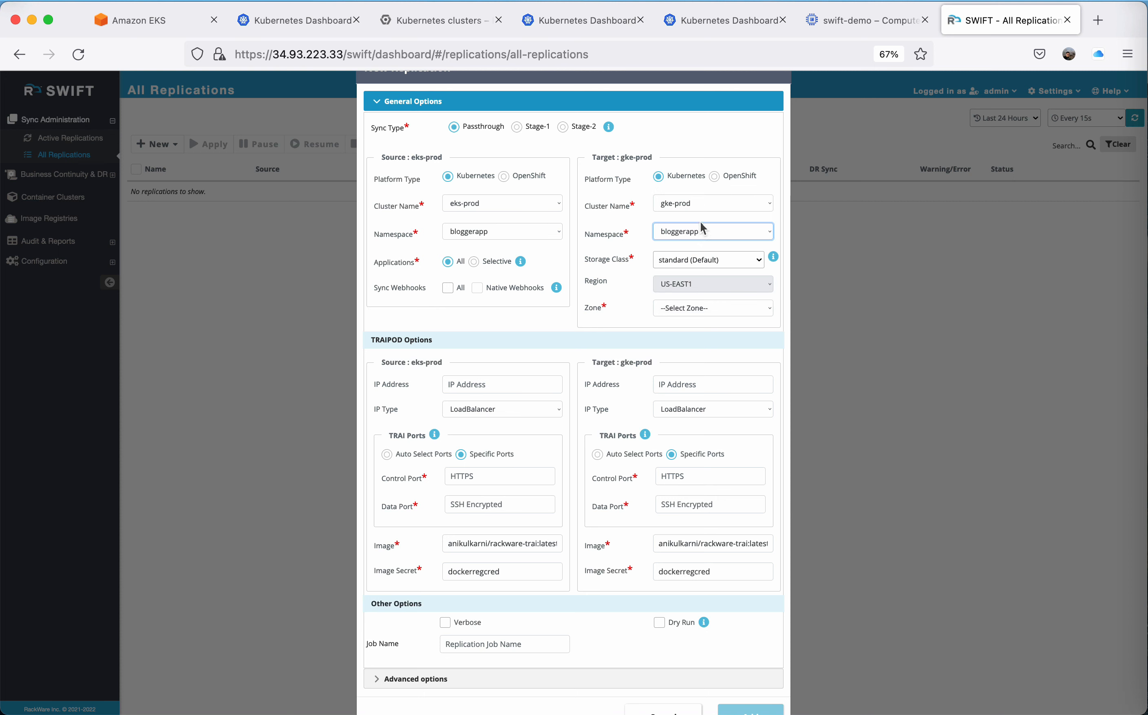
Try selective application replication with the Service instance blogger-wordpress, and return the application scope to All.
{"action": "left_click", "coordinate": [474, 262]}
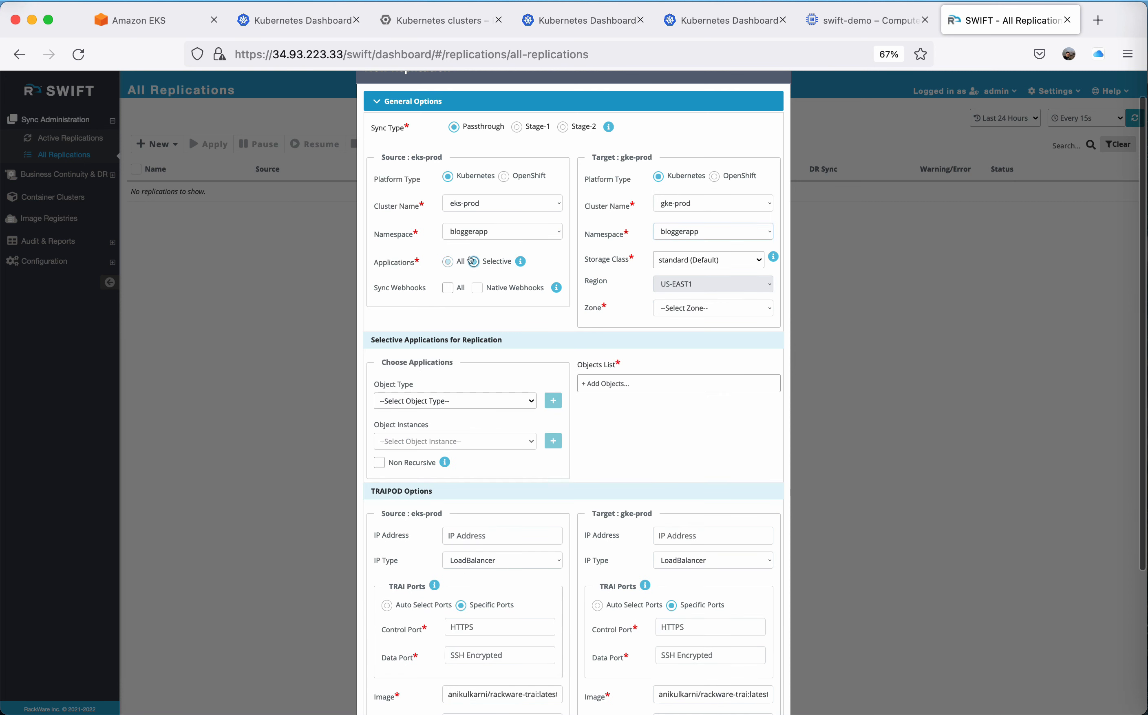
{"action": "left_click", "coordinate": [463, 401]}
{"action": "type", "text": "servi"}
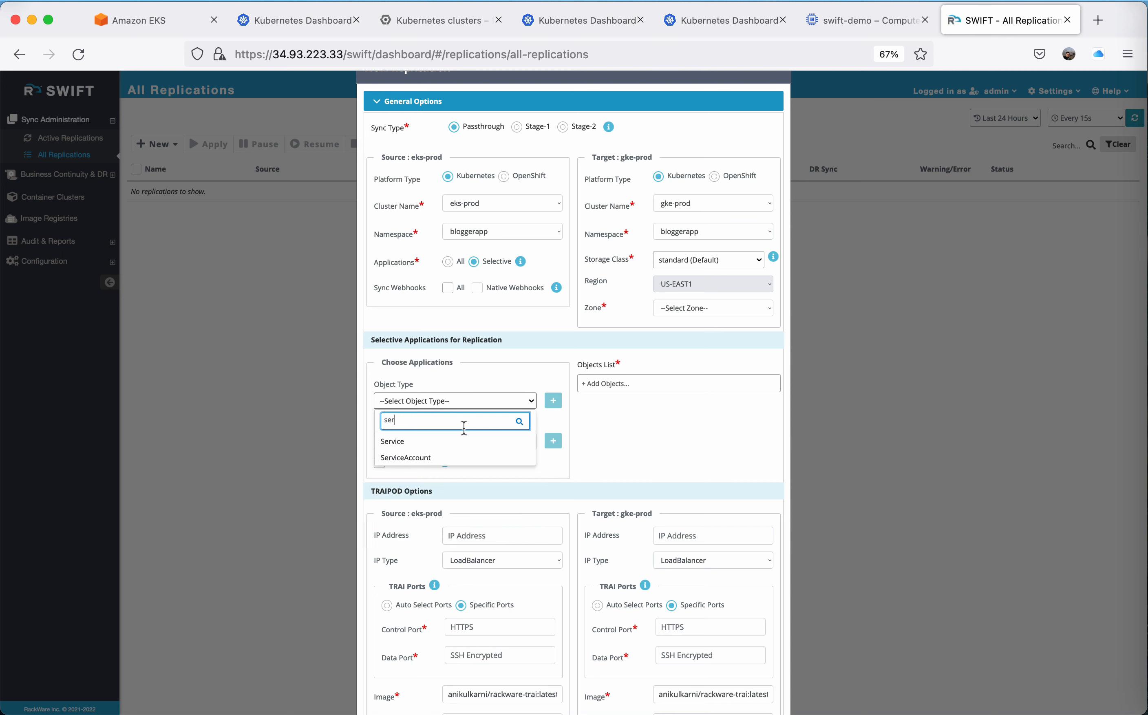
{"action": "left_click", "coordinate": [422, 441]}
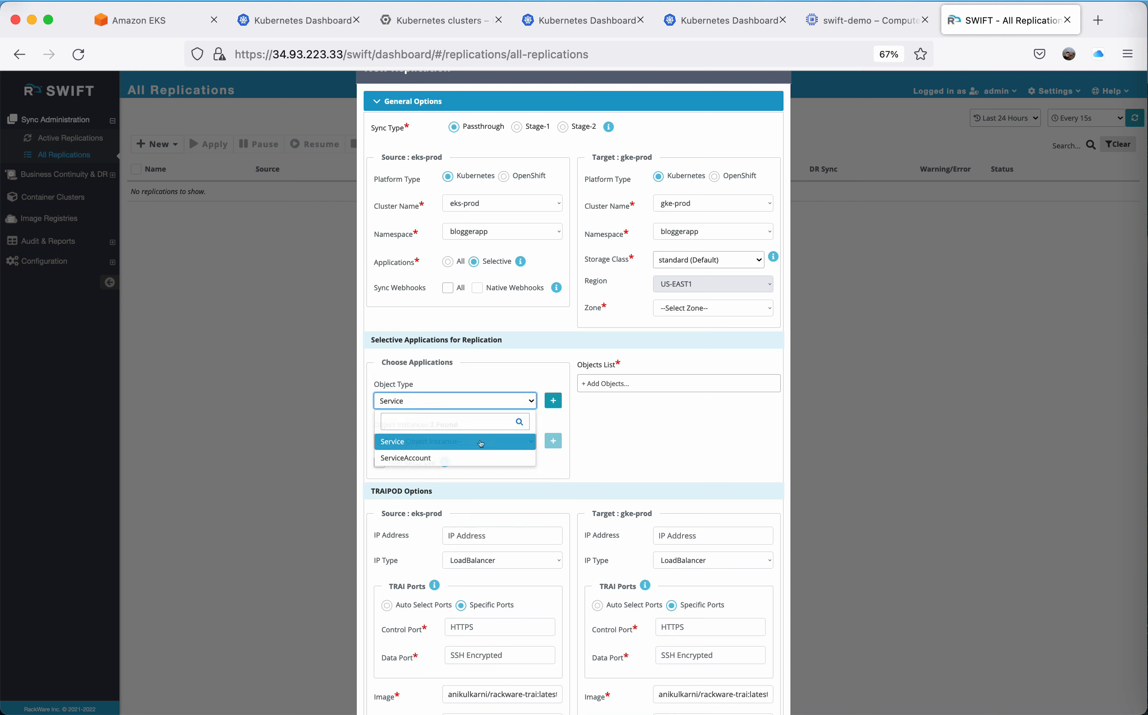
{"action": "left_click", "coordinate": [496, 443]}
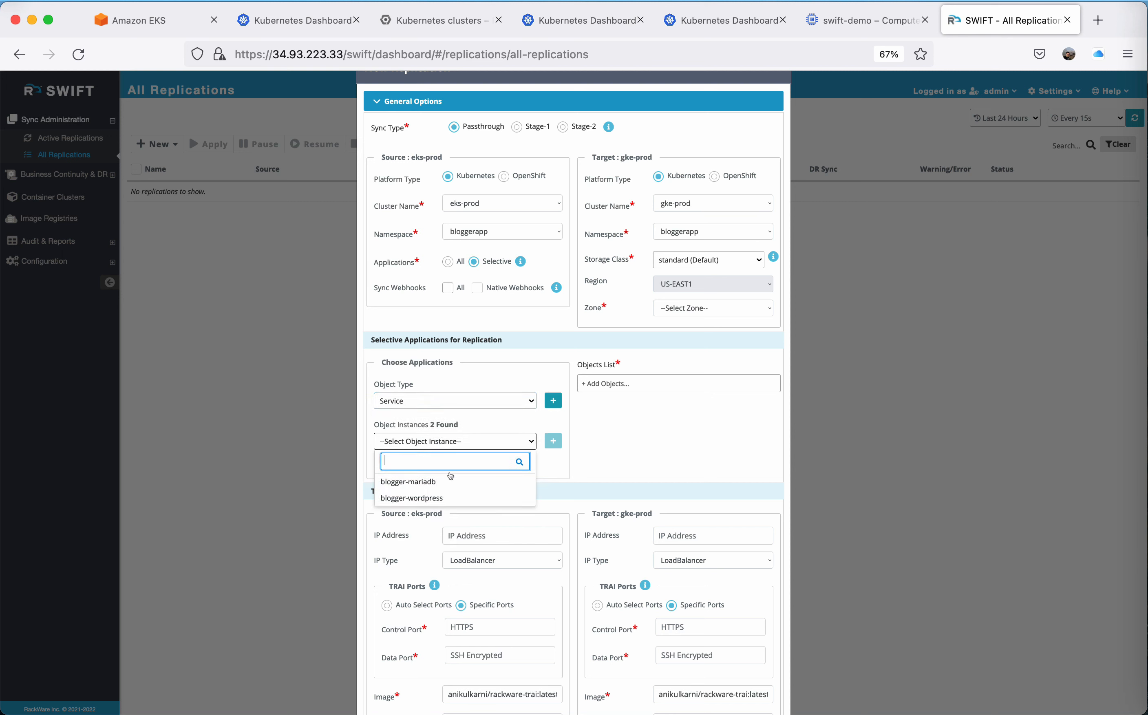
{"action": "left_click", "coordinate": [447, 497]}
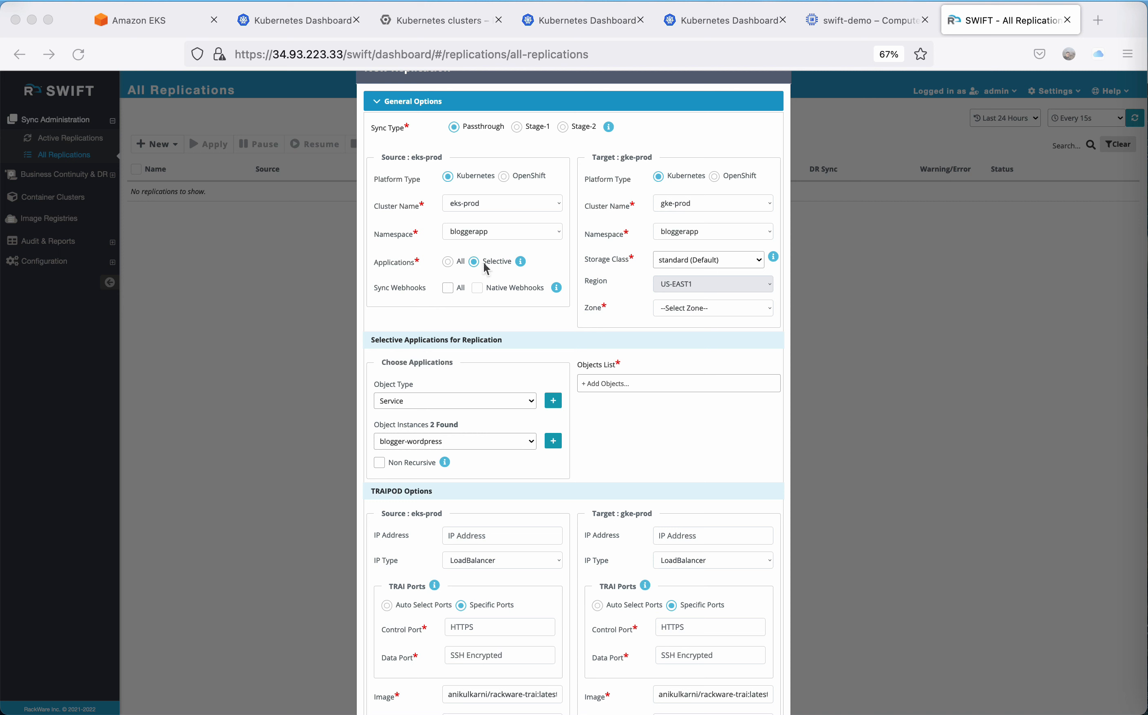
{"action": "left_click", "coordinate": [447, 262]}
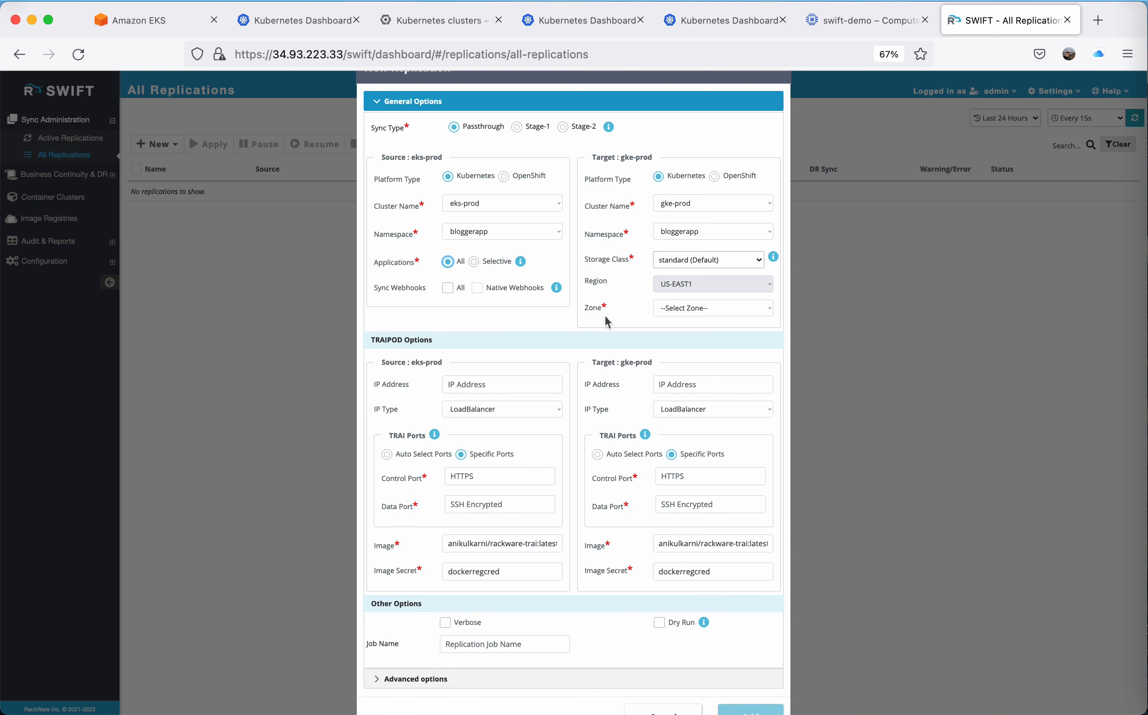
Keep standard (Default) as the target storage class and set the target zone to US-EAST1-B.
{"action": "left_click", "coordinate": [711, 259]}
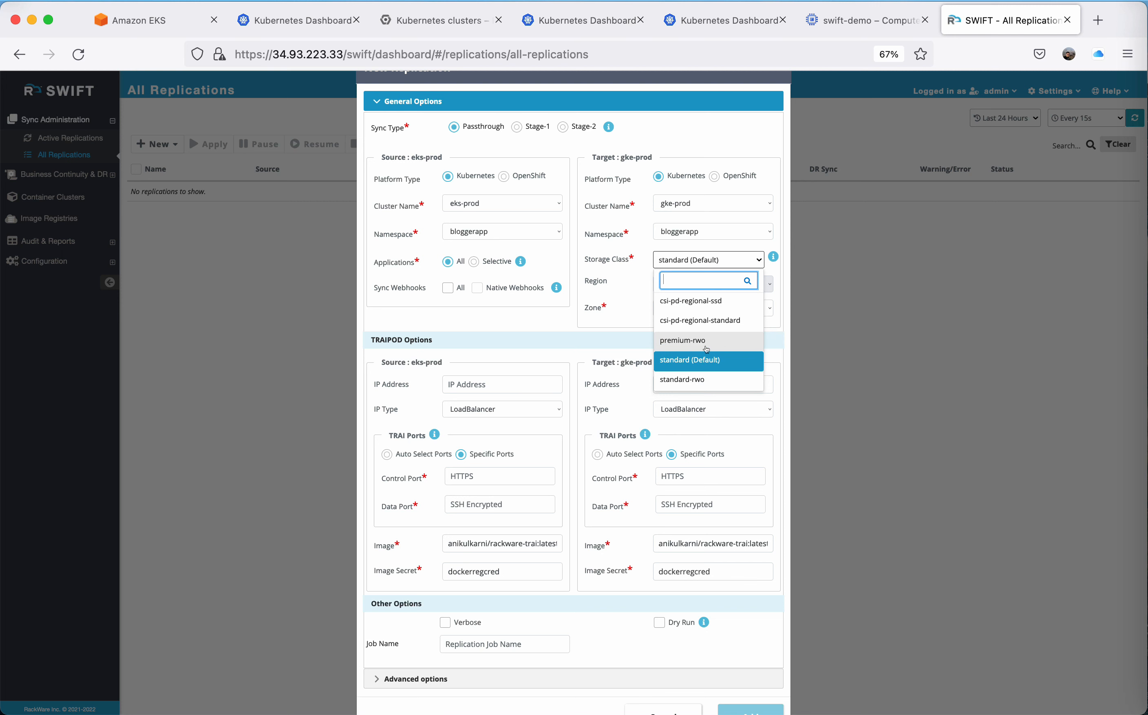
{"action": "scroll", "coordinate": [706, 349], "scroll_direction": "down", "scroll_amount": 2}
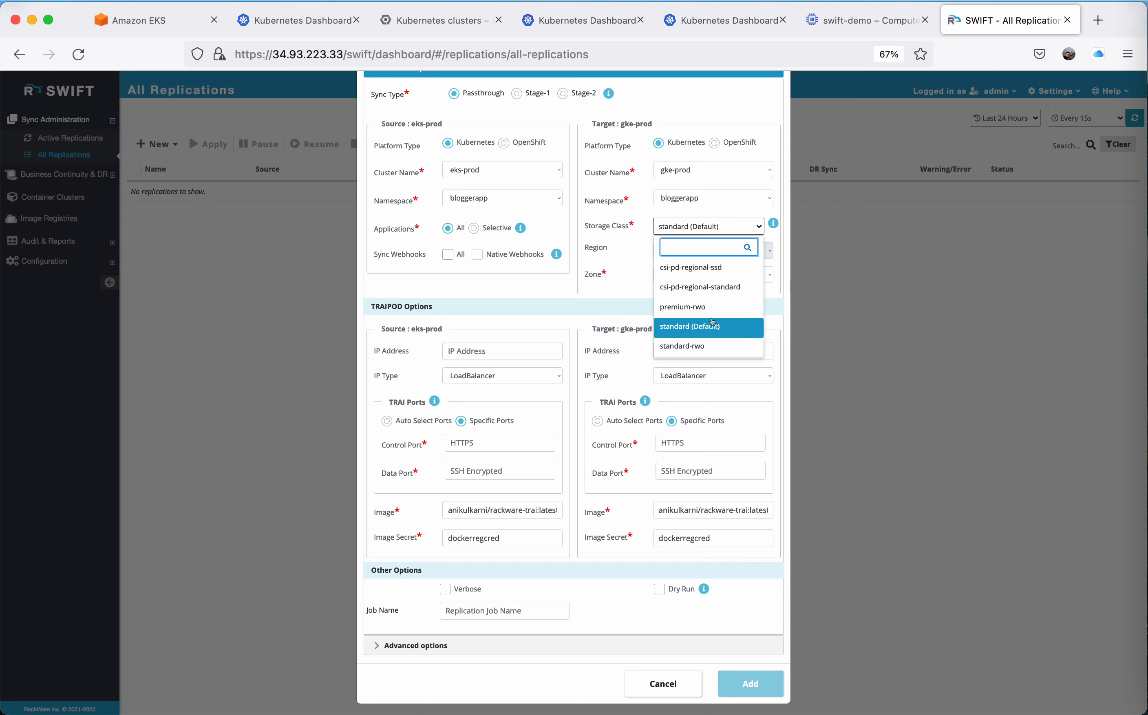
{"action": "left_click", "coordinate": [712, 325]}
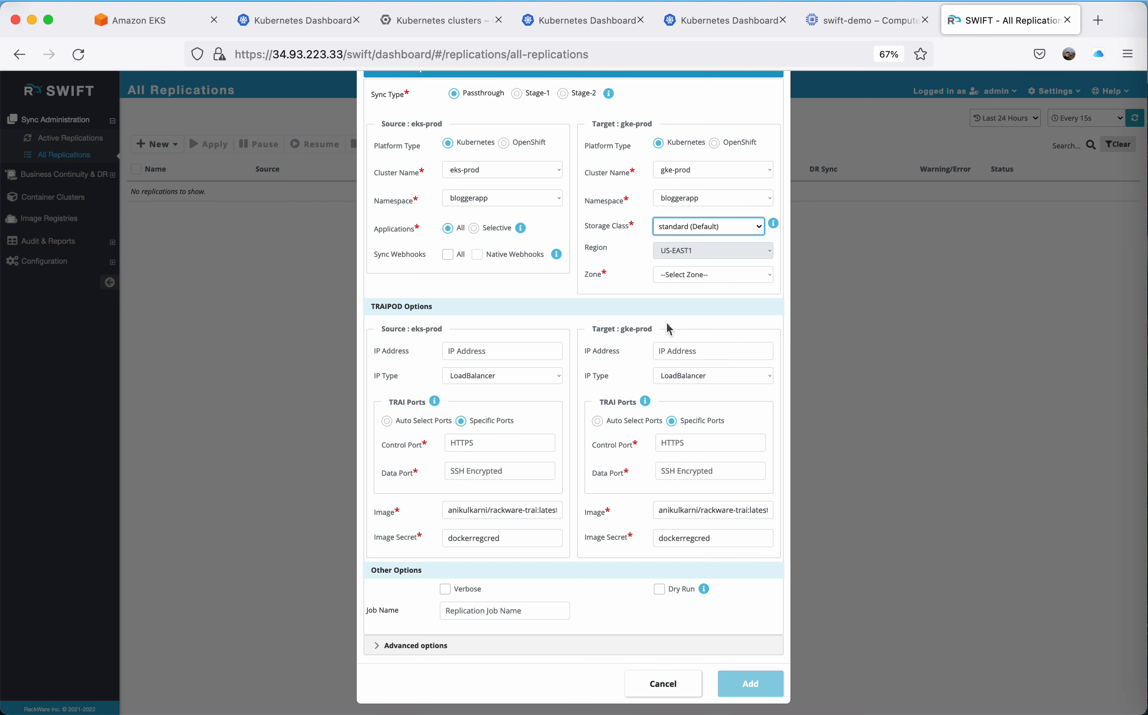
{"action": "left_click", "coordinate": [705, 278]}
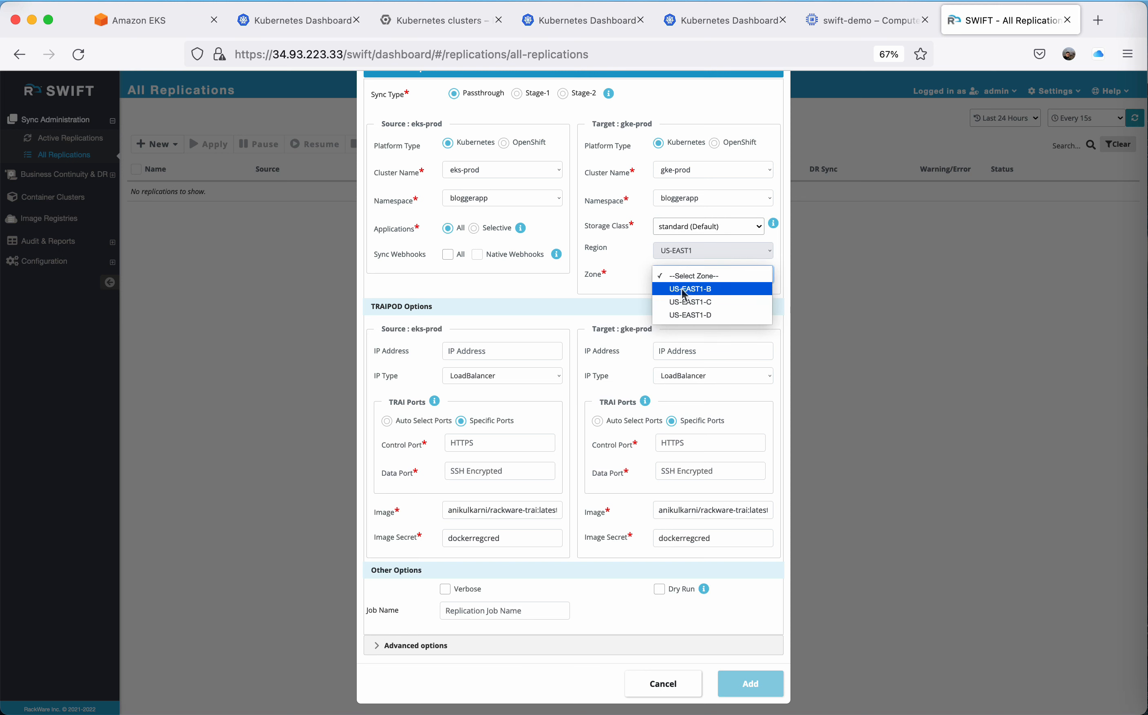
{"action": "left_click", "coordinate": [690, 289]}
Set the source cluster's TRAI control port to 32090 and its data port to 32091.
{"action": "scroll", "coordinate": [538, 365], "scroll_direction": "down", "scroll_amount": 1}
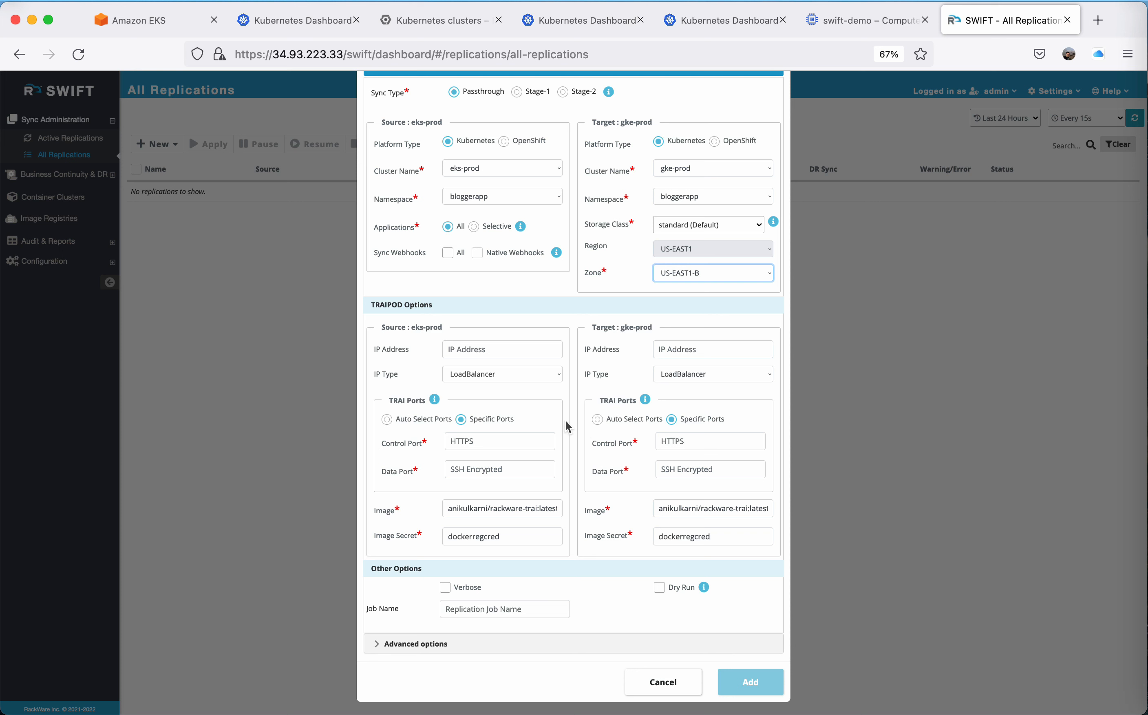
{"action": "left_click", "coordinate": [500, 440]}
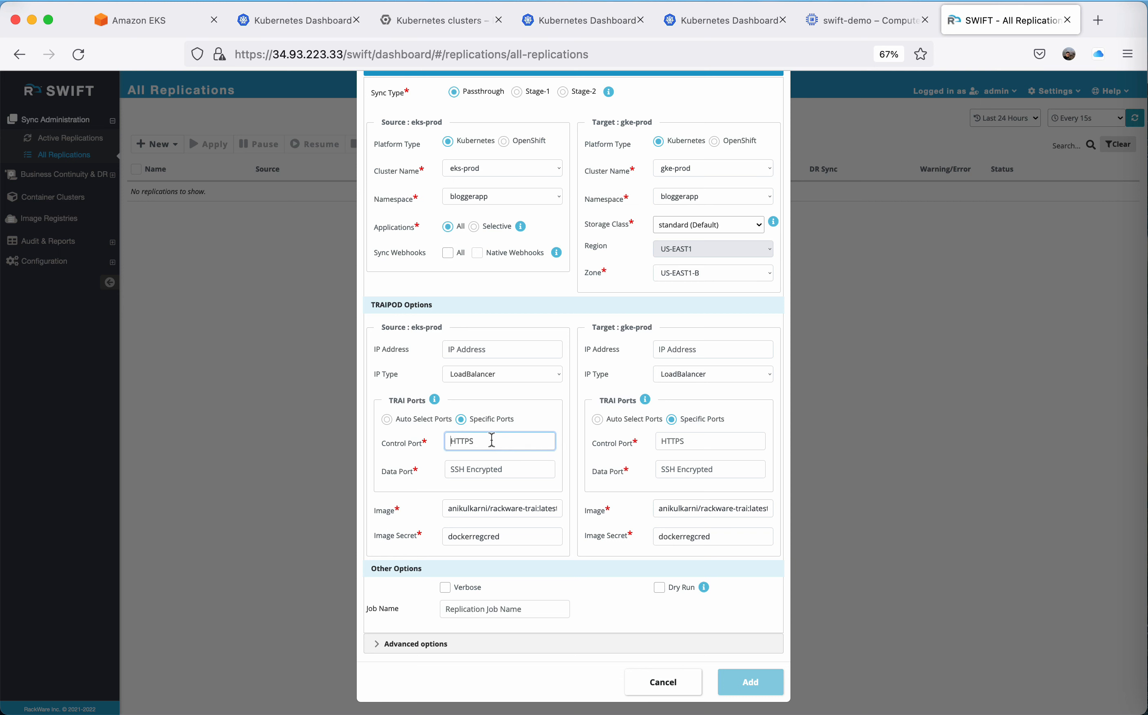
{"action": "type", "text": "32090"}
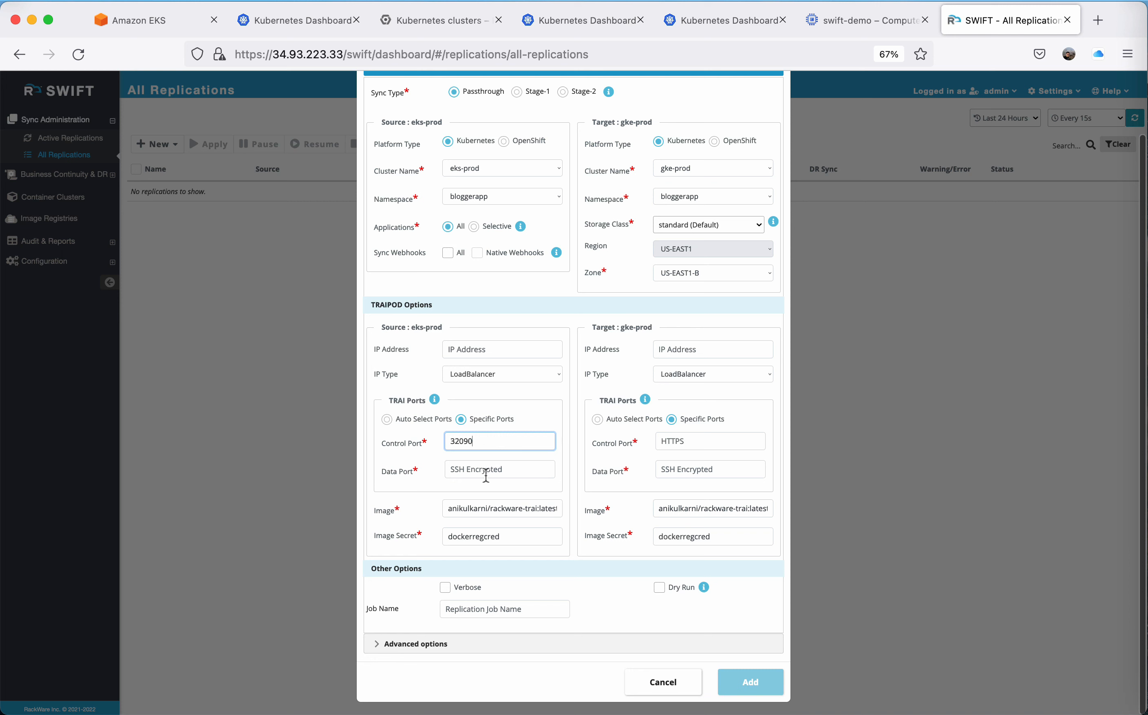
{"action": "left_click", "coordinate": [485, 475]}
{"action": "type", "text": "32091"}
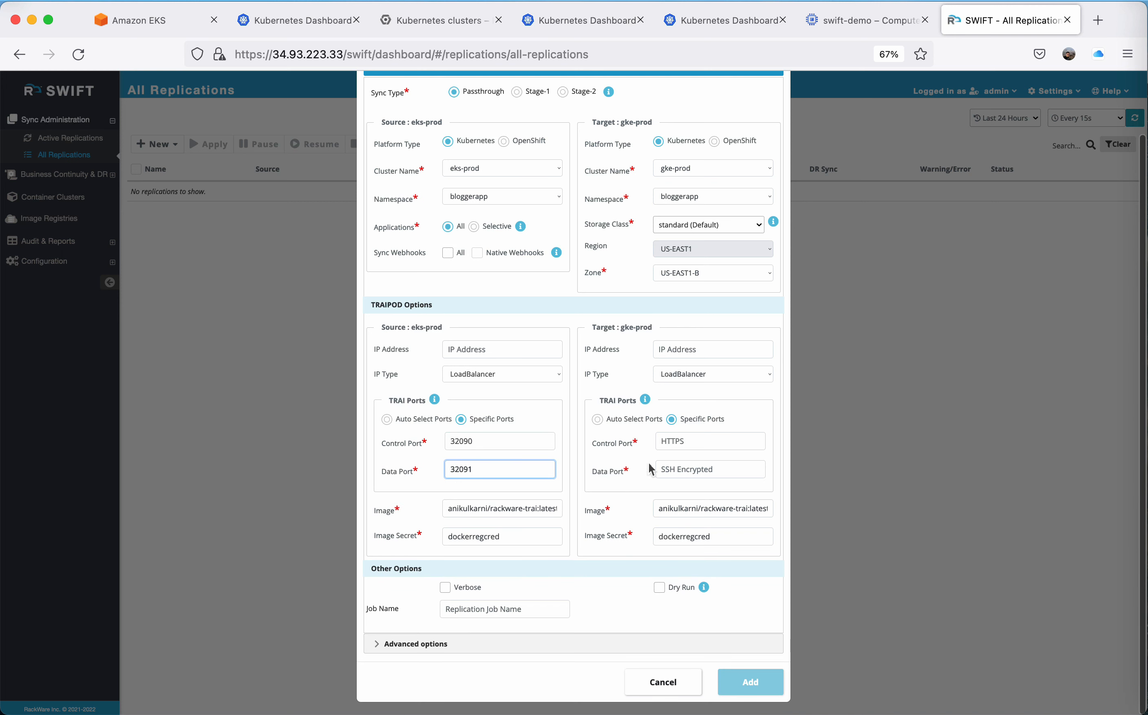
Keep specific TRAI ports for the target cluster, with control port 32090 and data port 32091.
{"action": "left_click", "coordinate": [597, 420]}
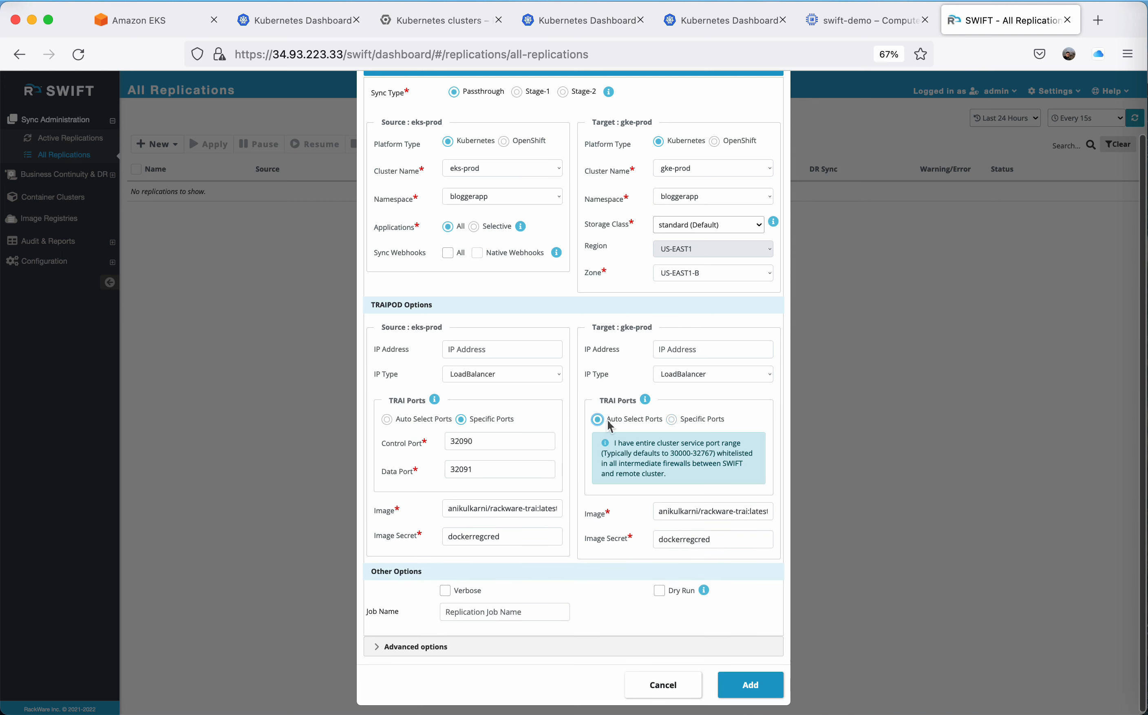
{"action": "left_click", "coordinate": [669, 419]}
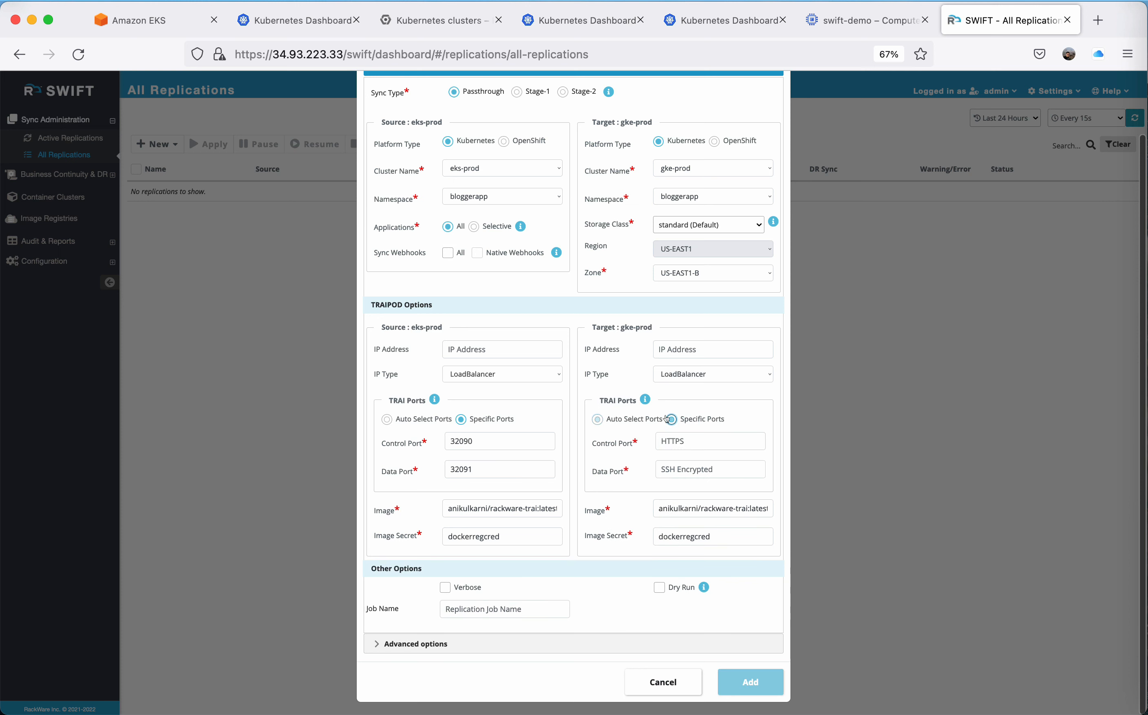
{"action": "left_click", "coordinate": [675, 441]}
{"action": "type", "text": "32090"}
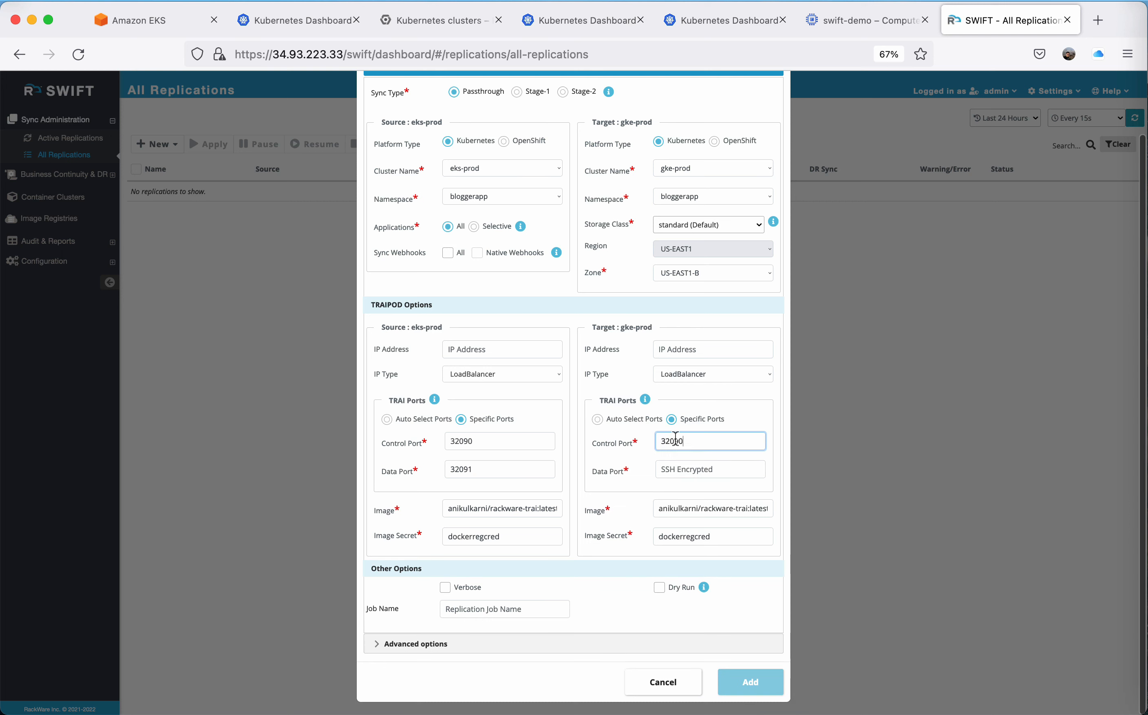
{"action": "key", "text": "Tab"}
{"action": "type", "text": "32091"}
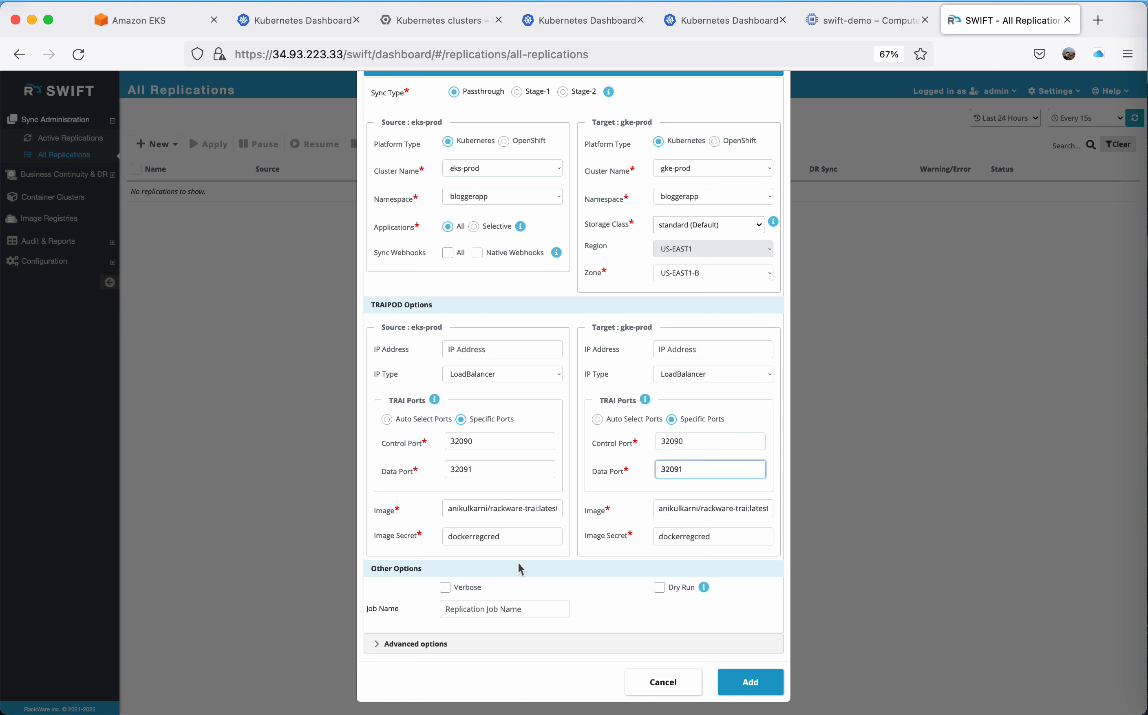
Enable Verbose and name the replication job initial-replication.
{"action": "left_click", "coordinate": [444, 588]}
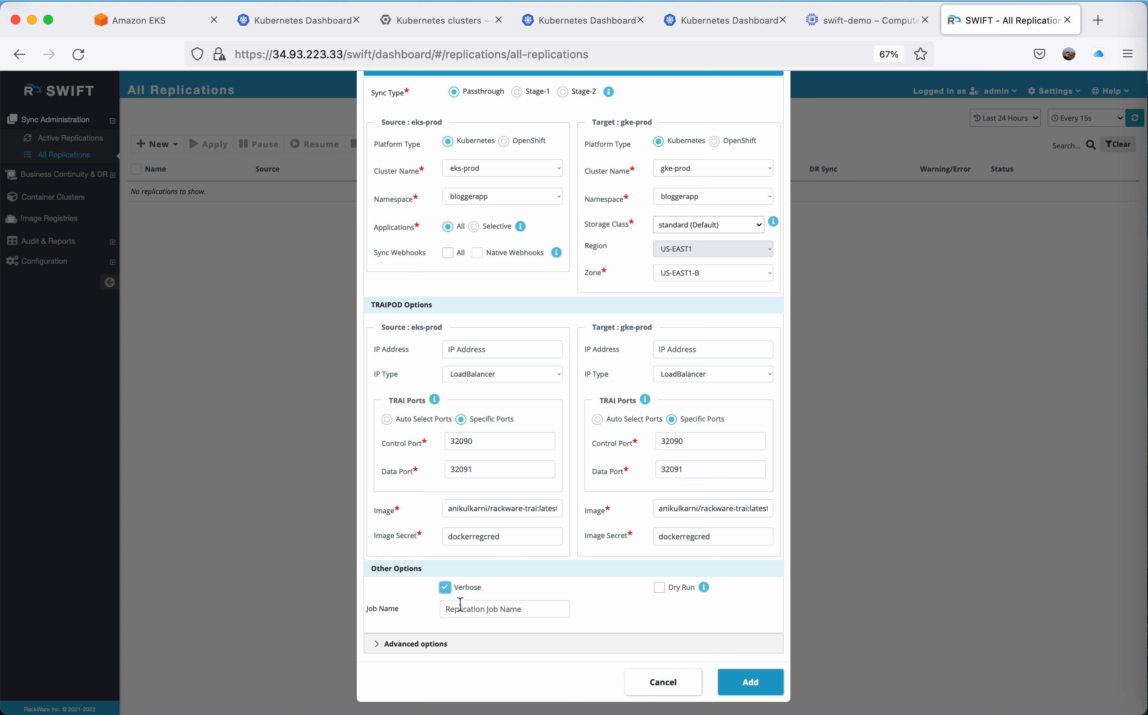
{"action": "left_click", "coordinate": [461, 614]}
{"action": "type", "text": "initial-replication"}
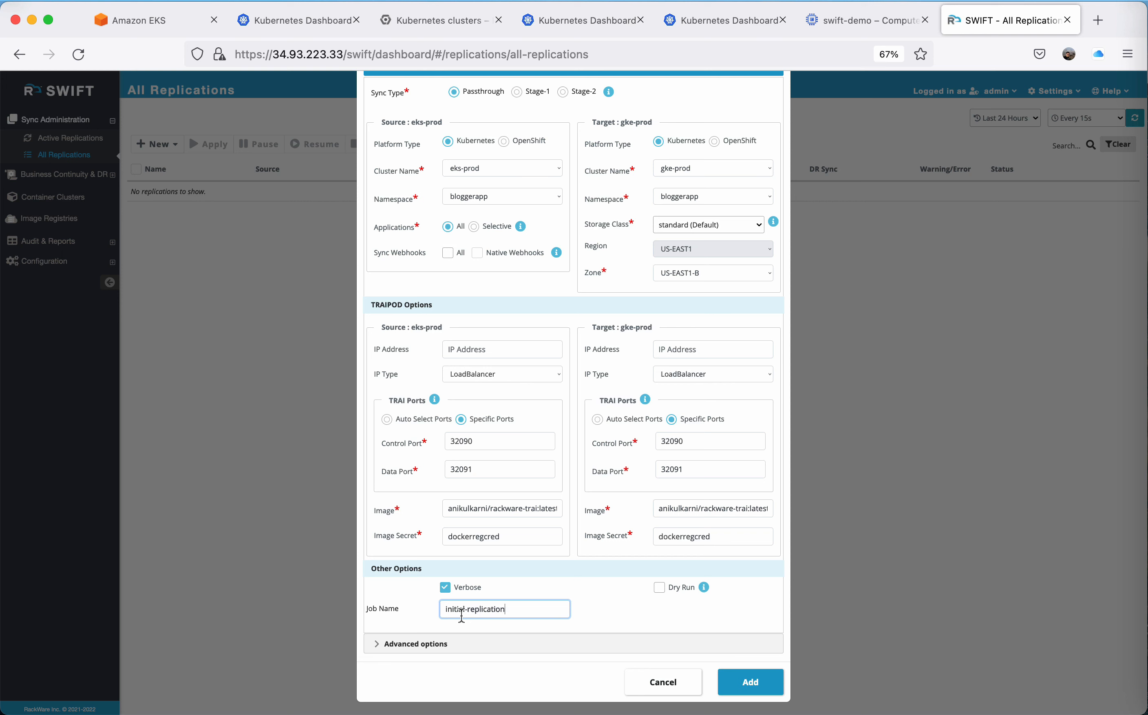
Review the replication's advanced options for pre/post scripts, TRAI CPU/memory, image registry, Kubernetes services and volume sync.
{"action": "left_click", "coordinate": [413, 647]}
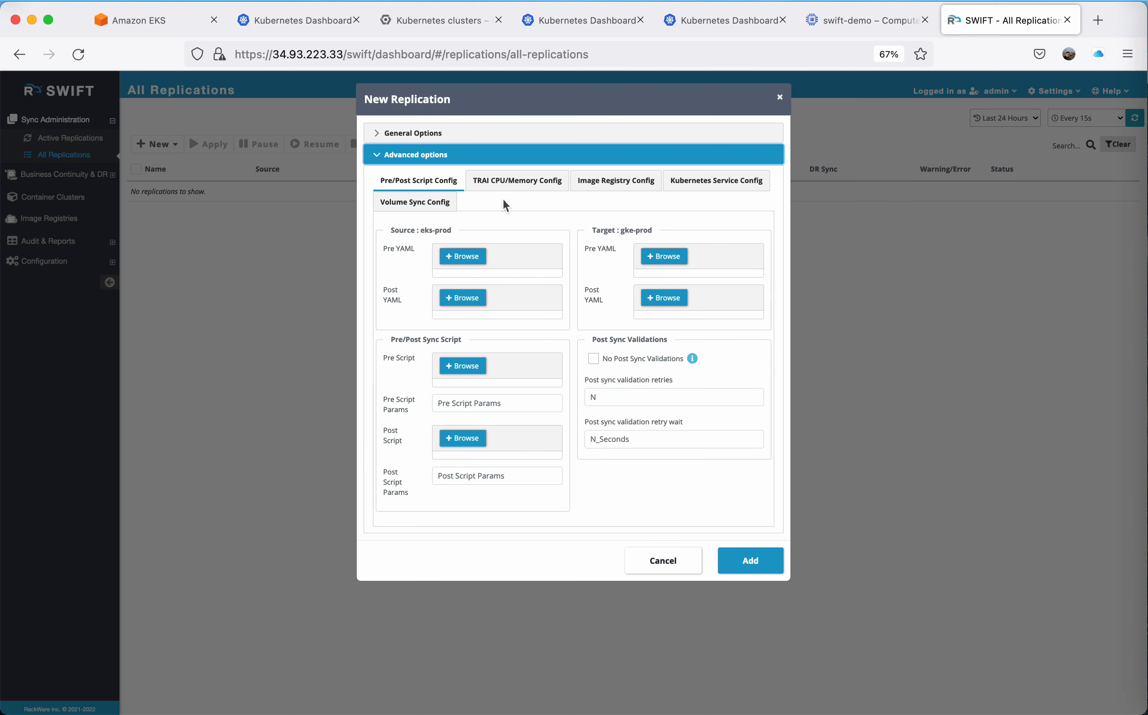
{"action": "left_click", "coordinate": [503, 188]}
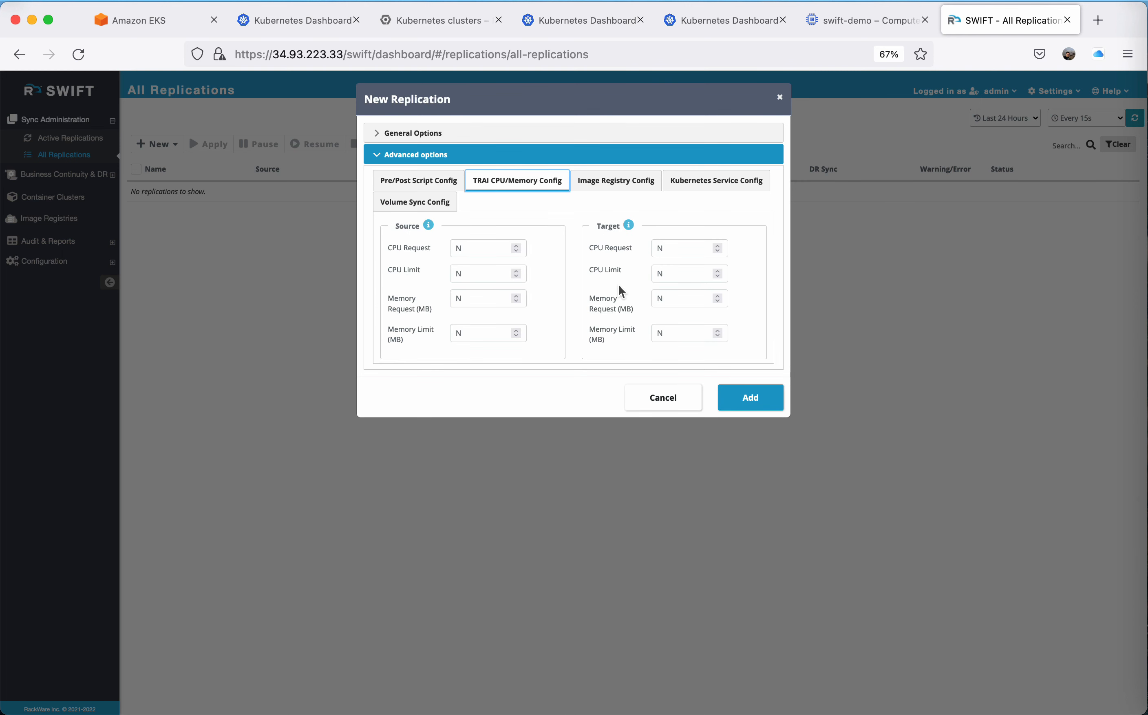
{"action": "left_click", "coordinate": [610, 184]}
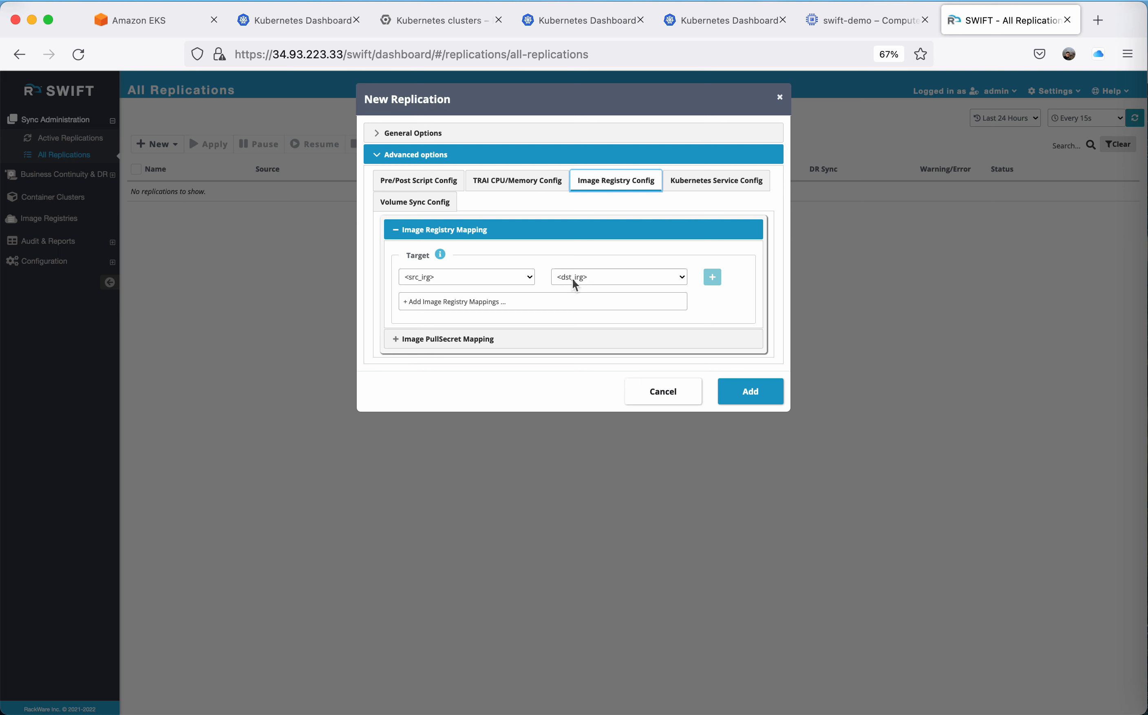
{"action": "left_click", "coordinate": [717, 189]}
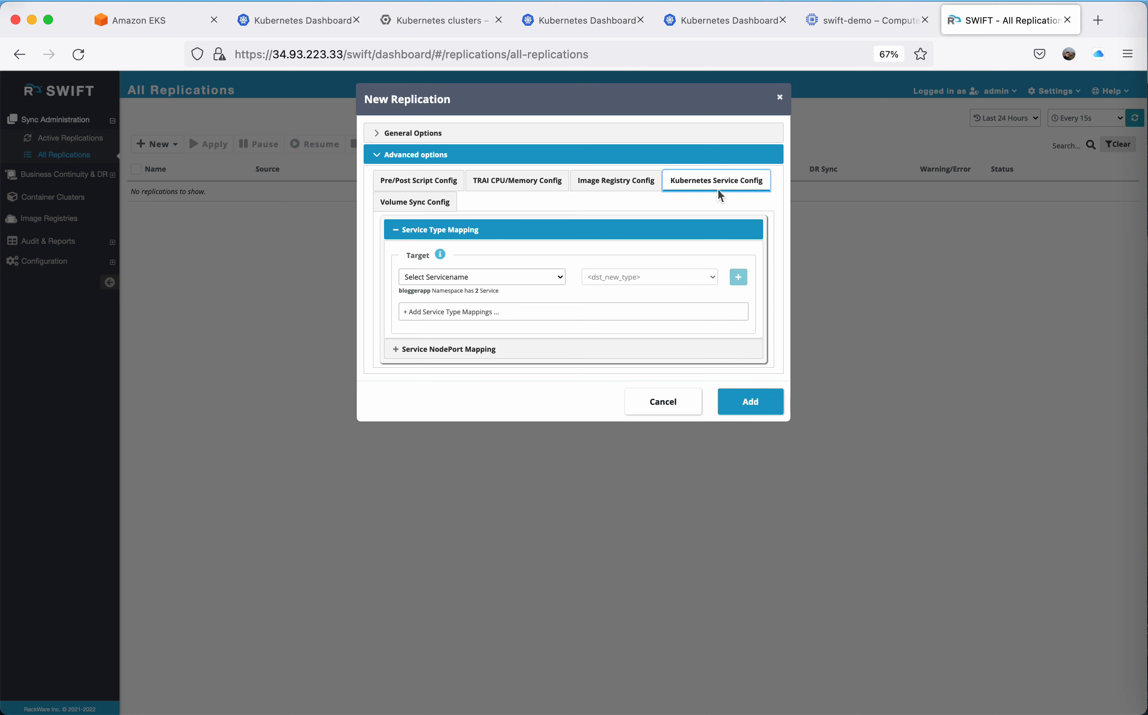
{"action": "left_click", "coordinate": [446, 206]}
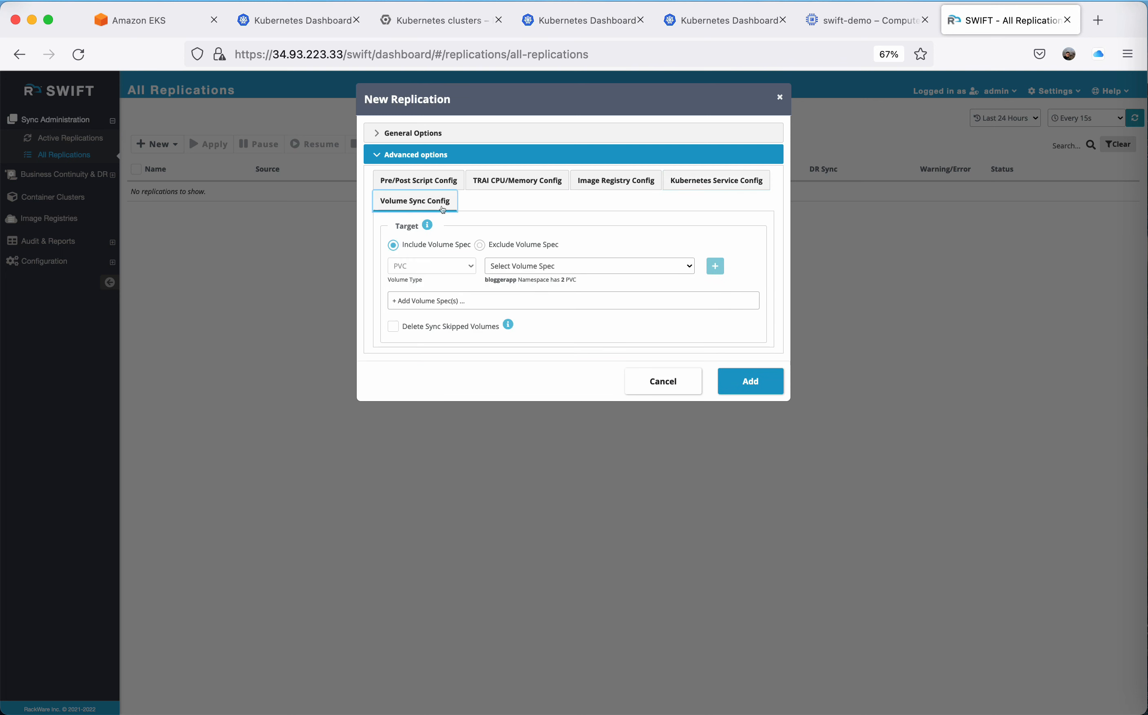
Add a target service NodePort mapping for blogger-wordpress from source NodePort 31787 to Randomize.
{"action": "left_click", "coordinate": [715, 186]}
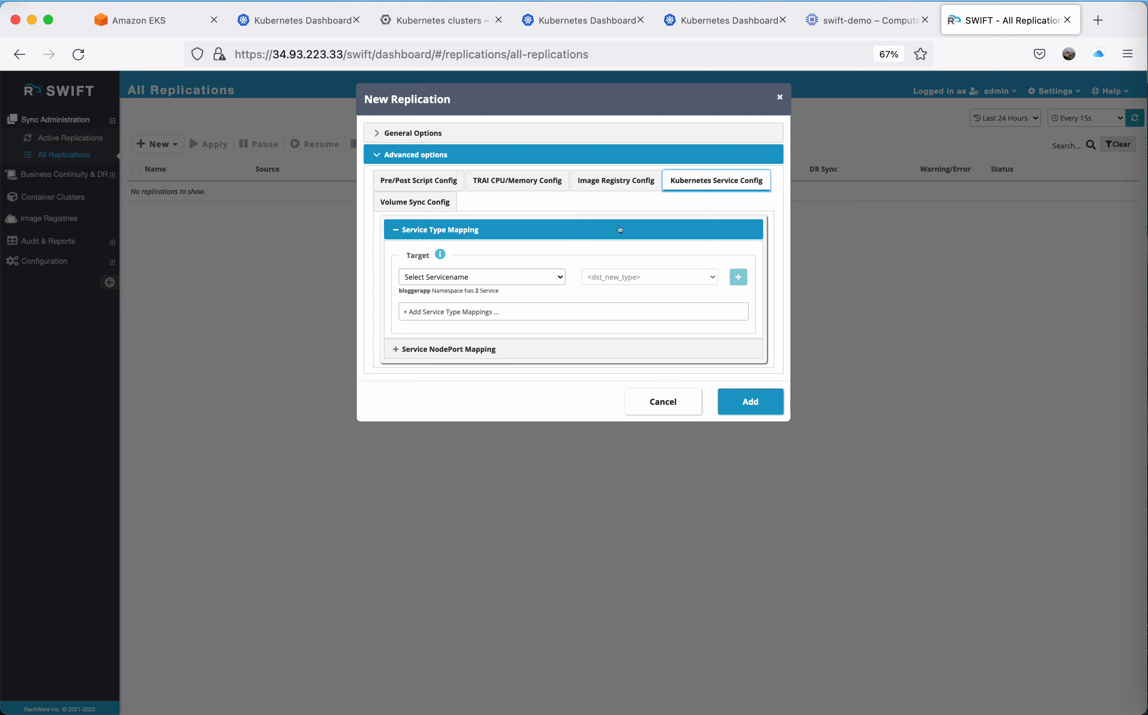
{"action": "left_click", "coordinate": [494, 346]}
{"action": "left_click", "coordinate": [492, 396]}
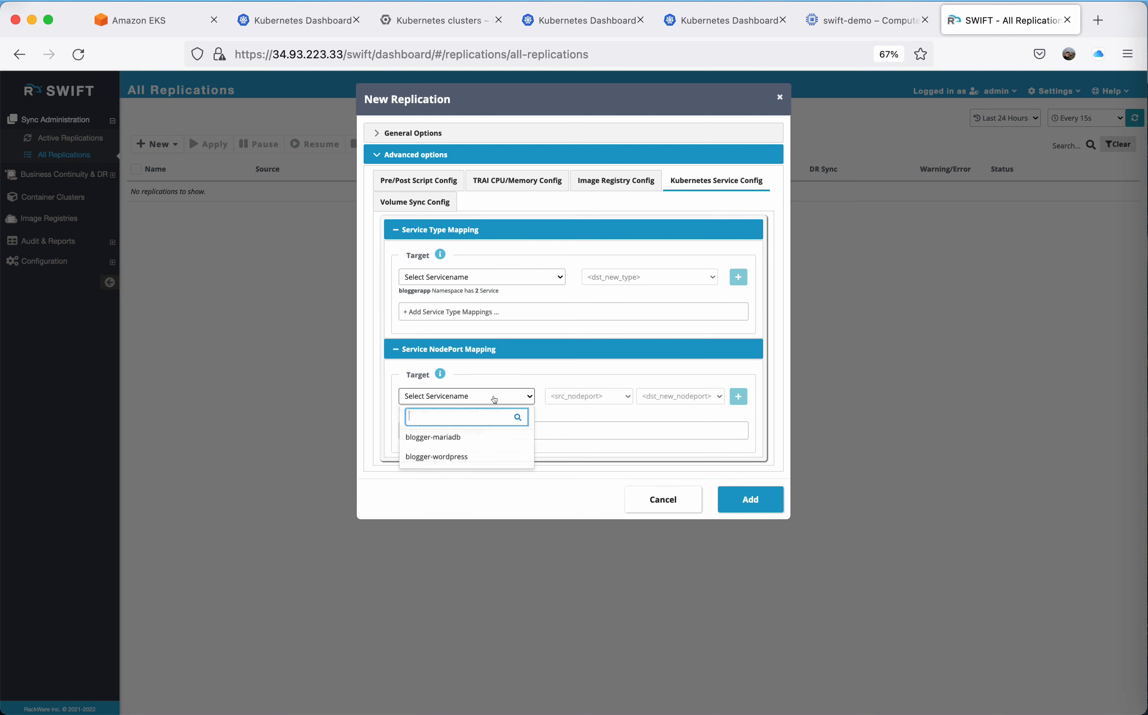
{"action": "left_click", "coordinate": [466, 455]}
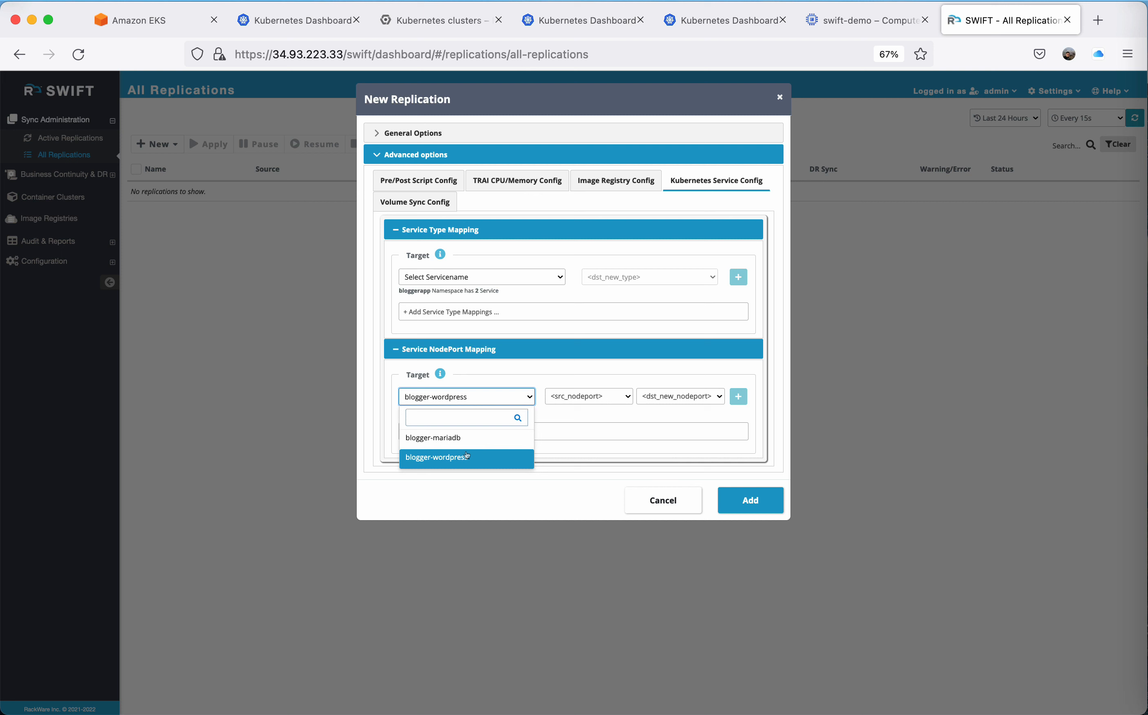
{"action": "left_click", "coordinate": [600, 399]}
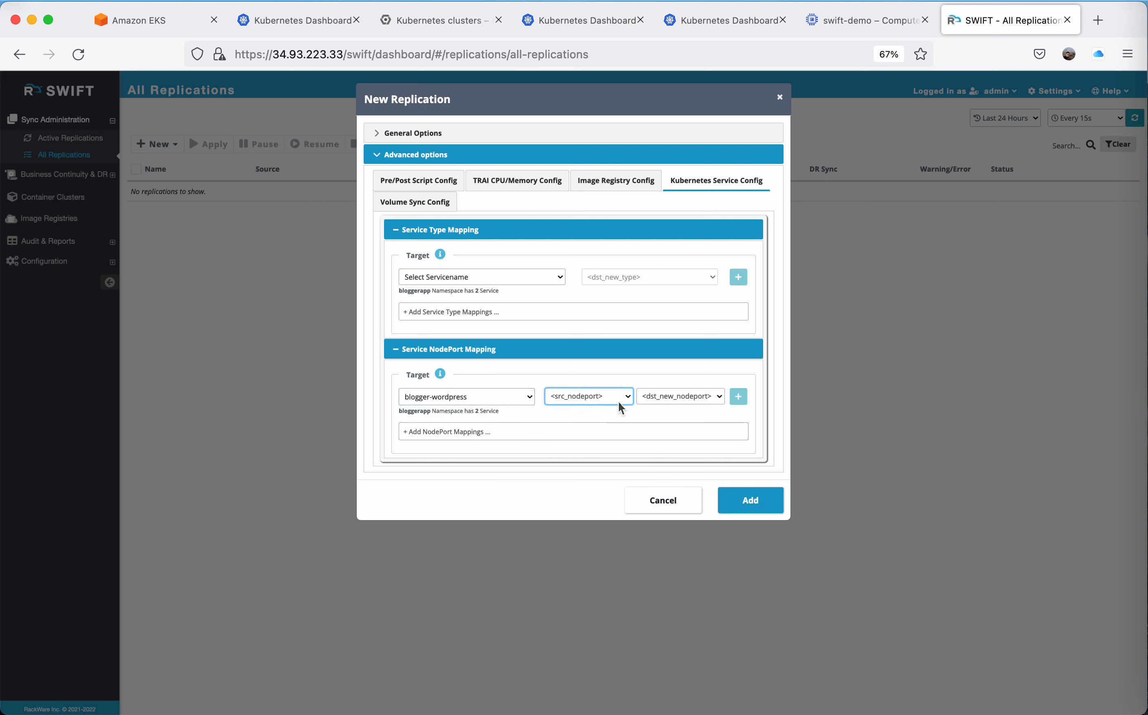
{"action": "left_click", "coordinate": [625, 392]}
{"action": "left_click", "coordinate": [591, 430]}
{"action": "left_click", "coordinate": [625, 395]}
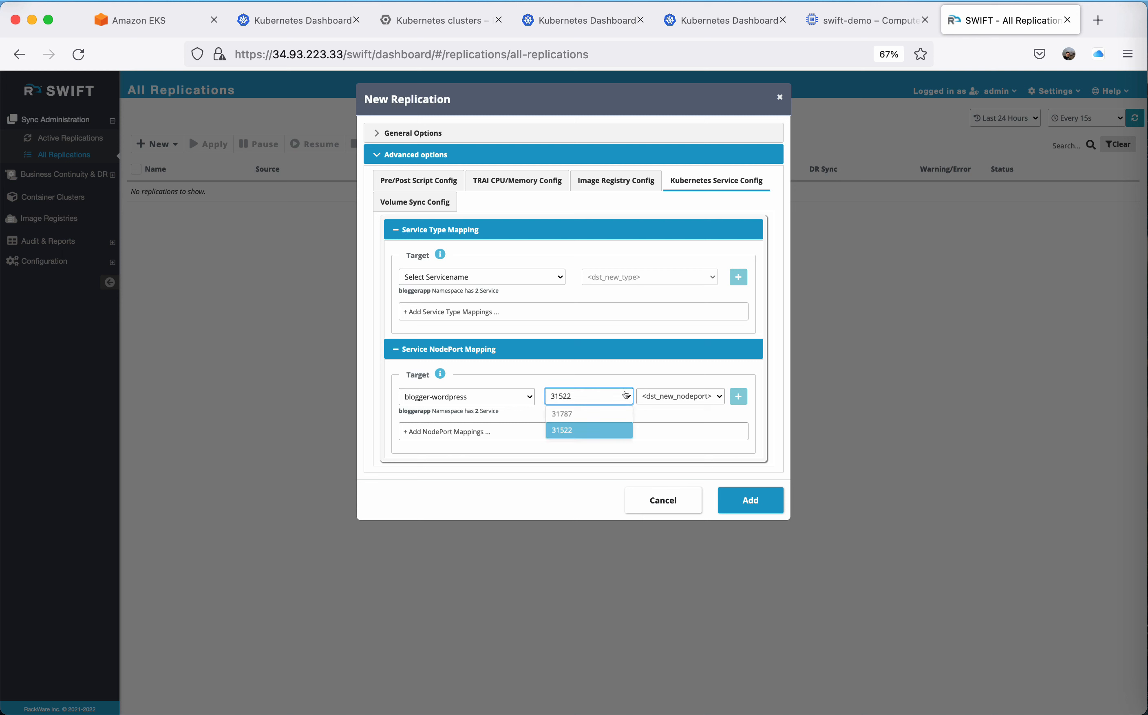
{"action": "left_click", "coordinate": [598, 415]}
{"action": "left_click", "coordinate": [713, 398]}
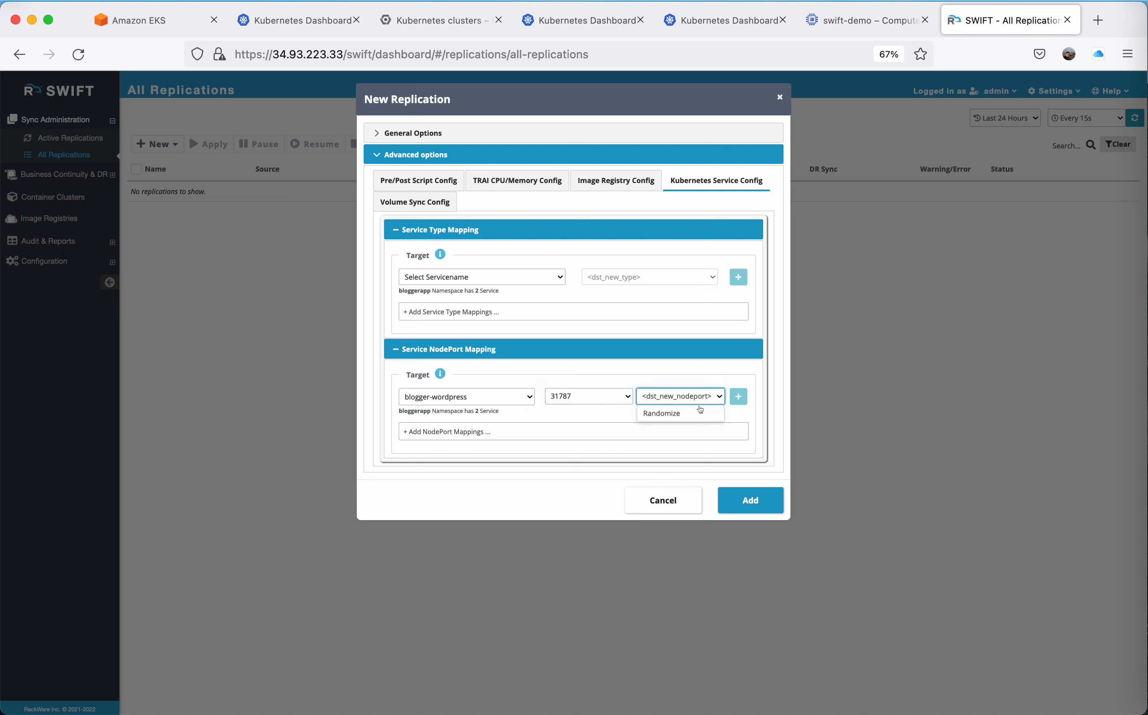
{"action": "left_click", "coordinate": [692, 414]}
{"action": "left_click", "coordinate": [737, 396]}
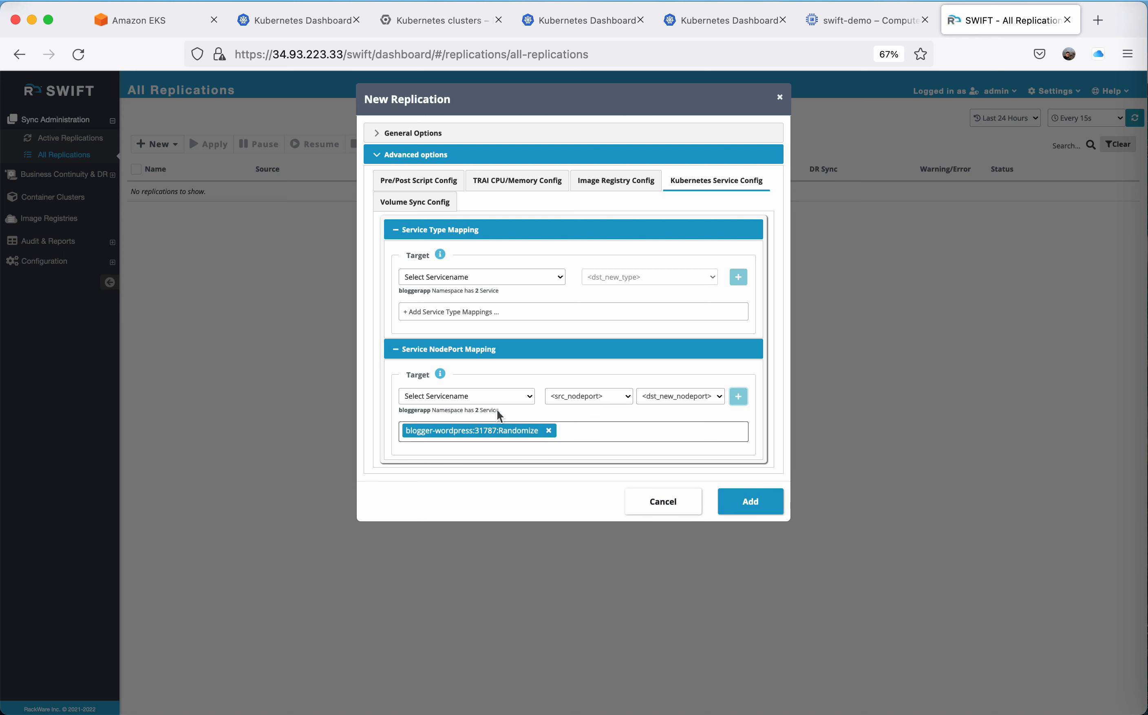
Add a second NodePort mapping for blogger-wordpress from 31522 to Randomize, and submit the new replication.
{"action": "left_click", "coordinate": [521, 399]}
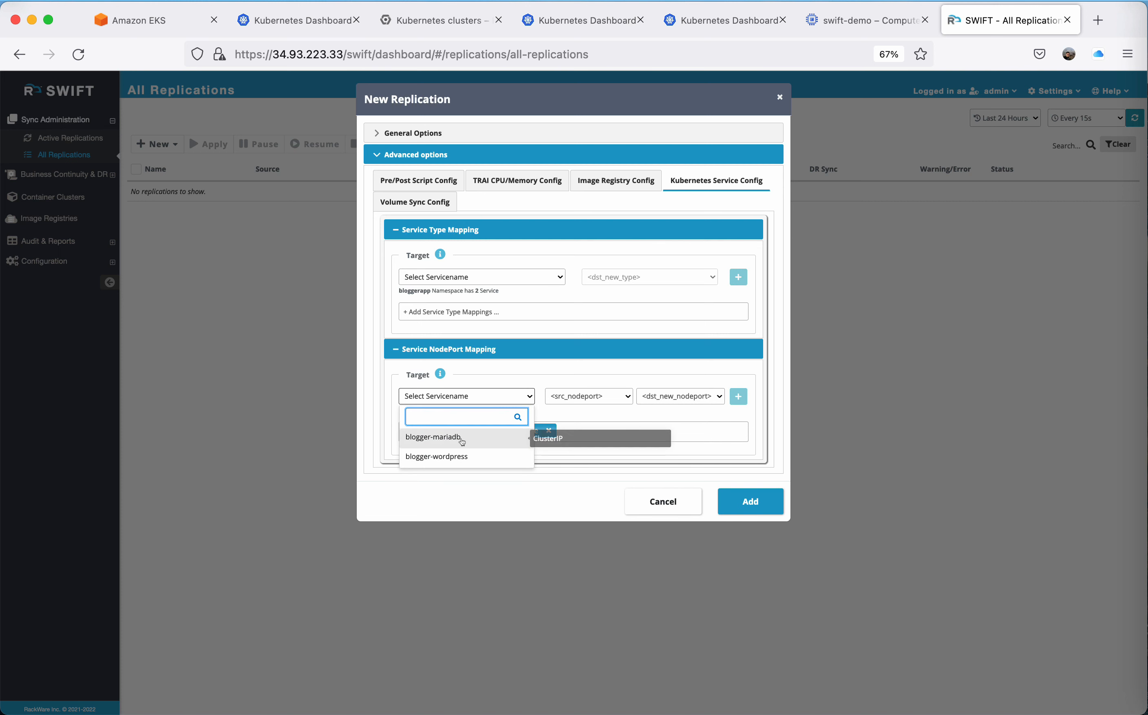
{"action": "left_click", "coordinate": [492, 457]}
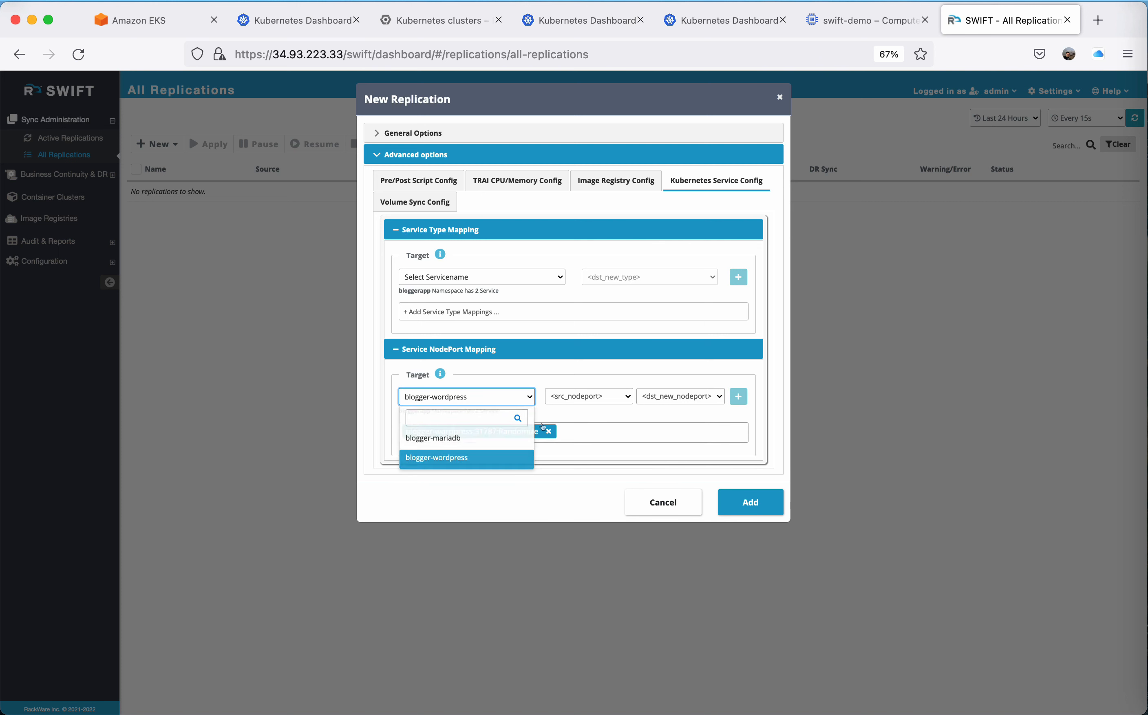
{"action": "left_click", "coordinate": [615, 397]}
{"action": "left_click", "coordinate": [595, 429]}
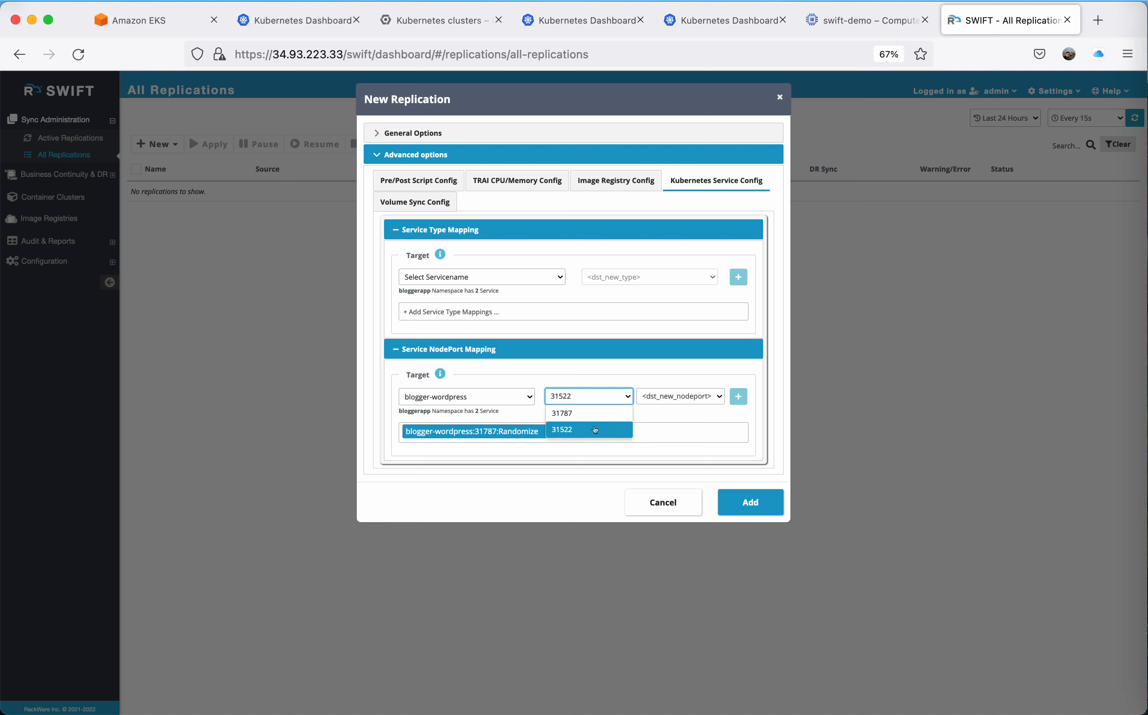
{"action": "left_click", "coordinate": [691, 397]}
{"action": "left_click", "coordinate": [690, 413]}
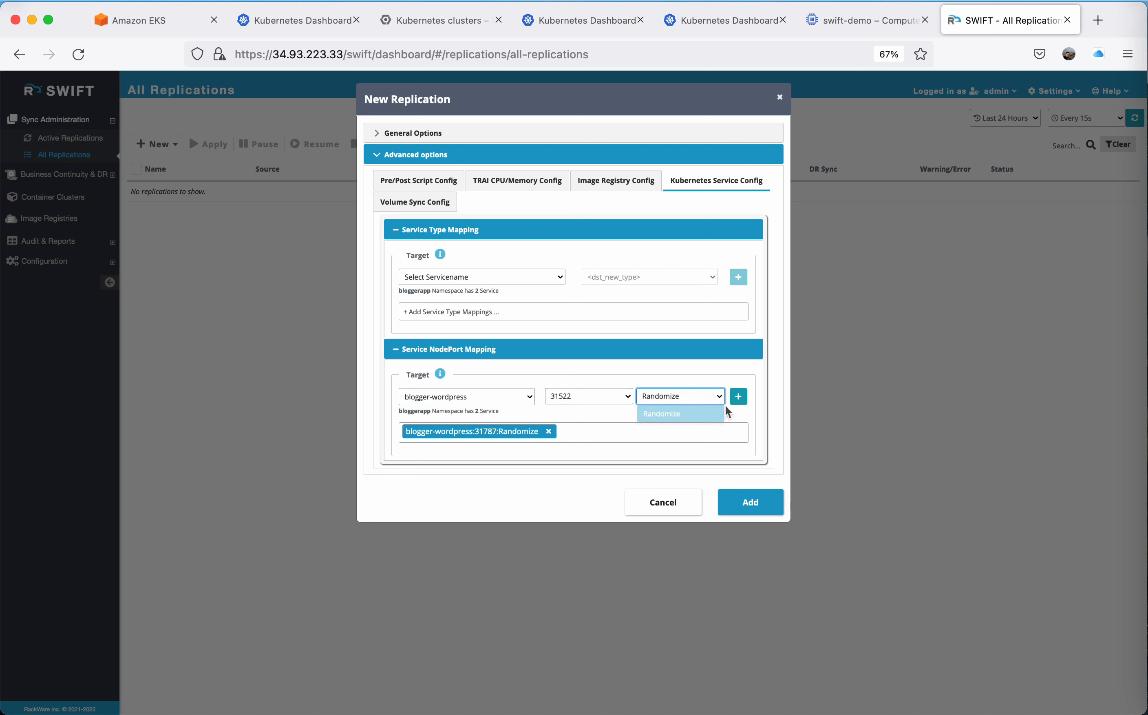
{"action": "left_click", "coordinate": [737, 396]}
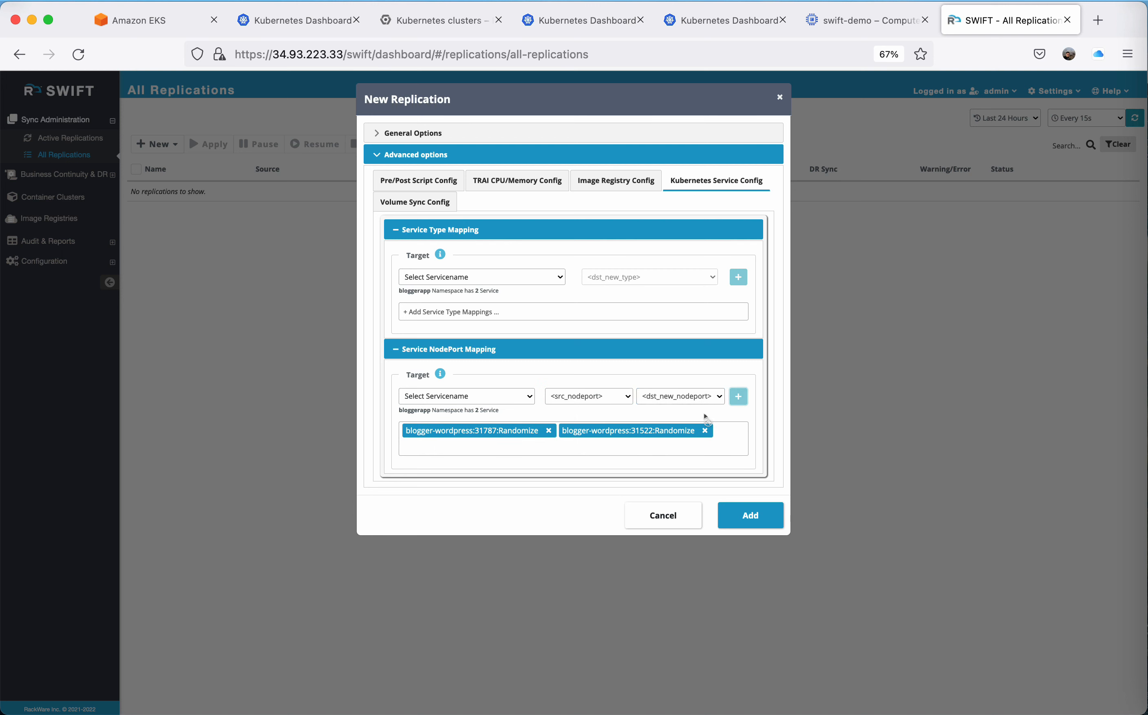
{"action": "left_click", "coordinate": [737, 516]}
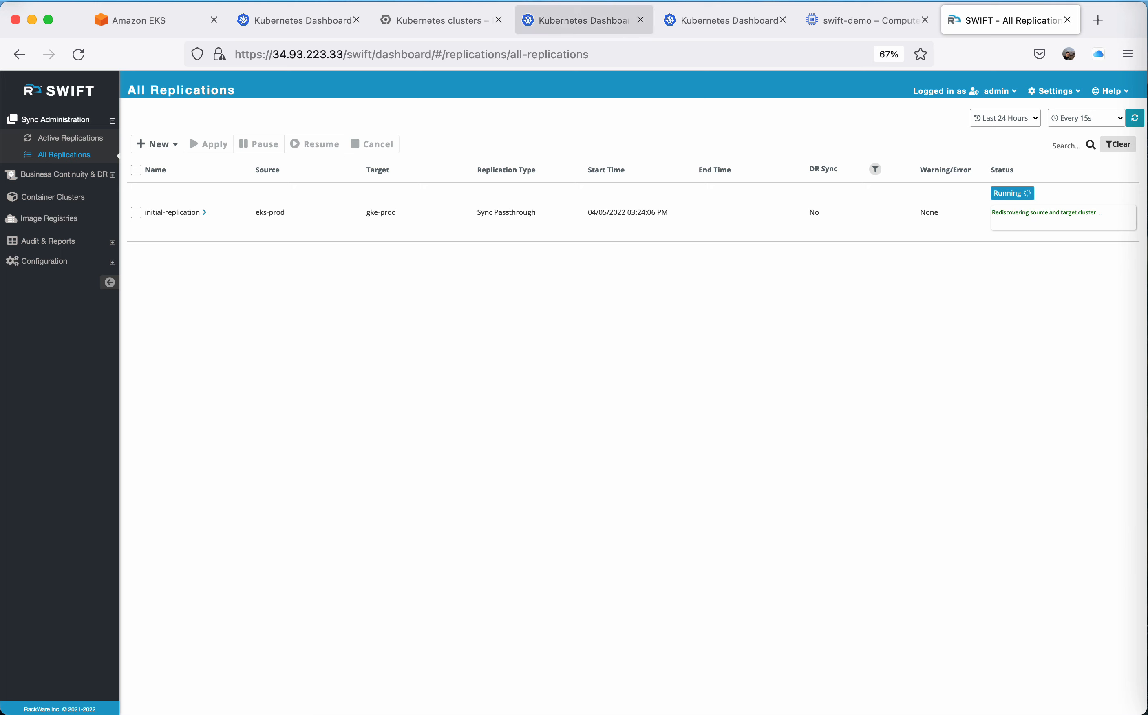
Switch to the Kubernetes Dashboard at 34.100.160.200, sign in with the prefilled token and show the bloggerapp namespace.
{"action": "left_click", "coordinate": [722, 20]}
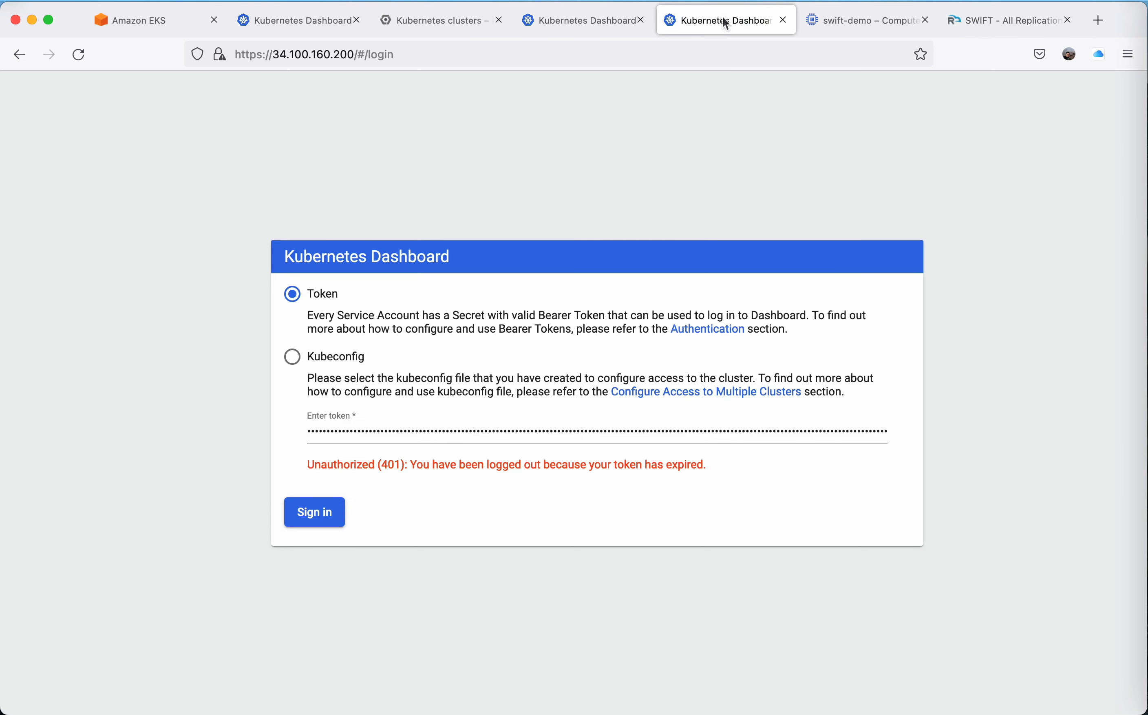
{"action": "left_click", "coordinate": [326, 504]}
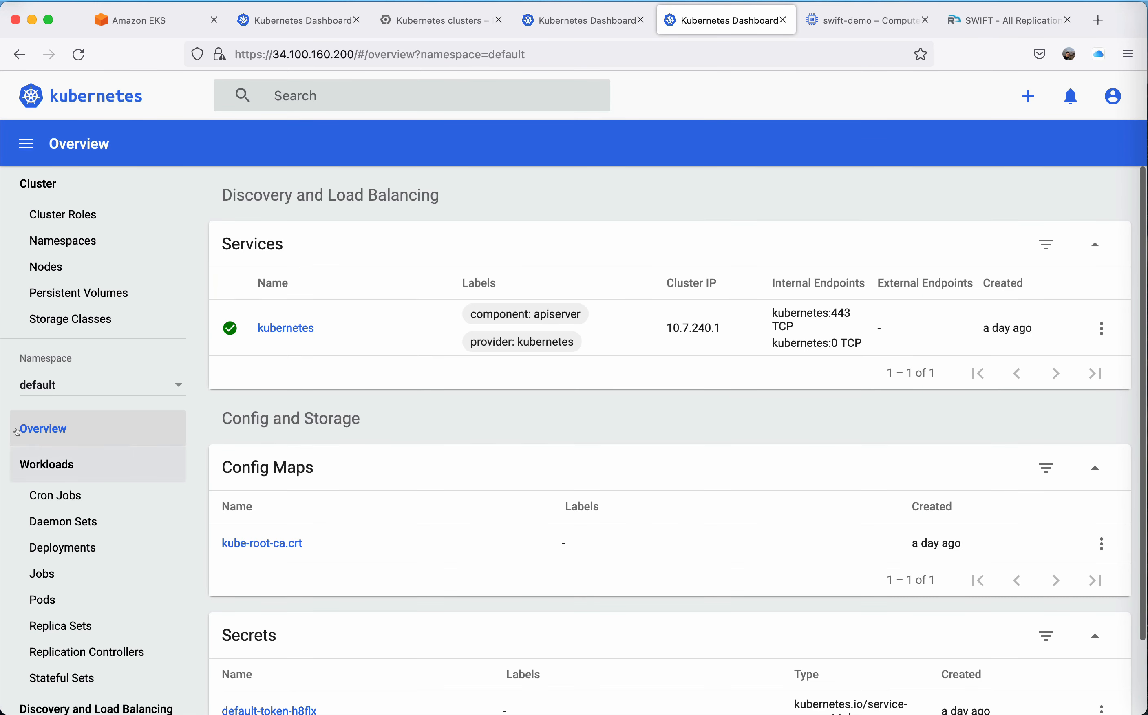
{"action": "left_click", "coordinate": [54, 382]}
{"action": "left_click", "coordinate": [92, 404]}
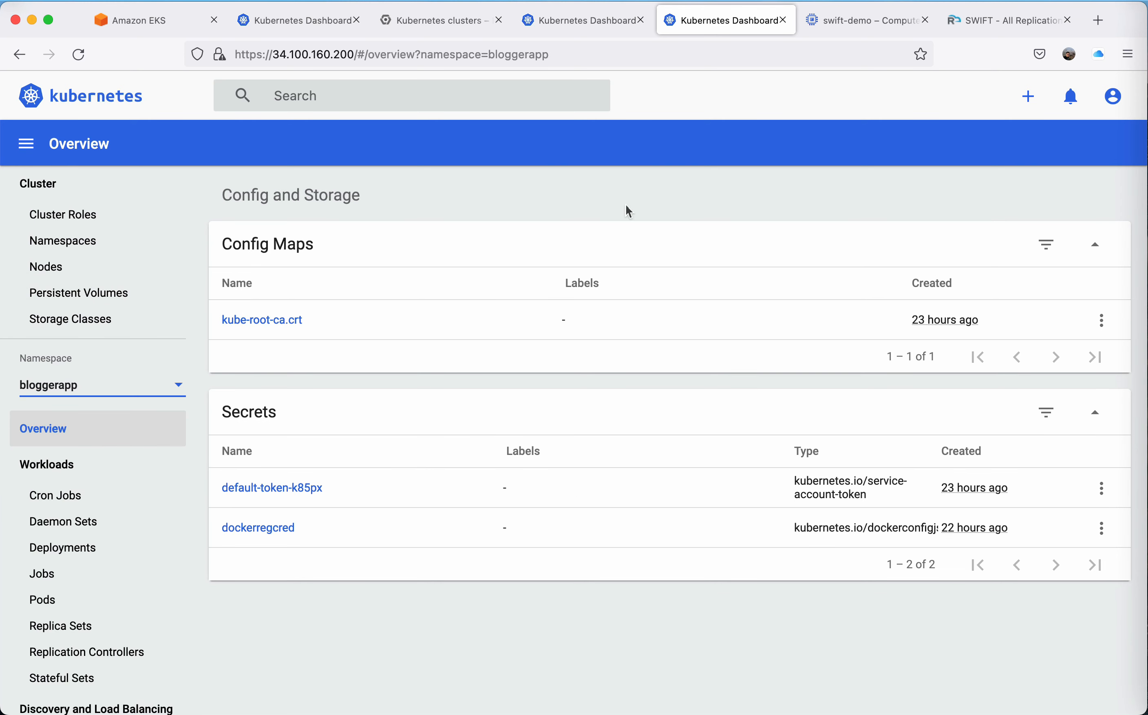
Examine the bloggerapp pods and the storage classes of its persistent volume claims in the GKE production cluster's Kubernetes Dashboard.
{"action": "key", "text": "ctrl+shift+Tab"}
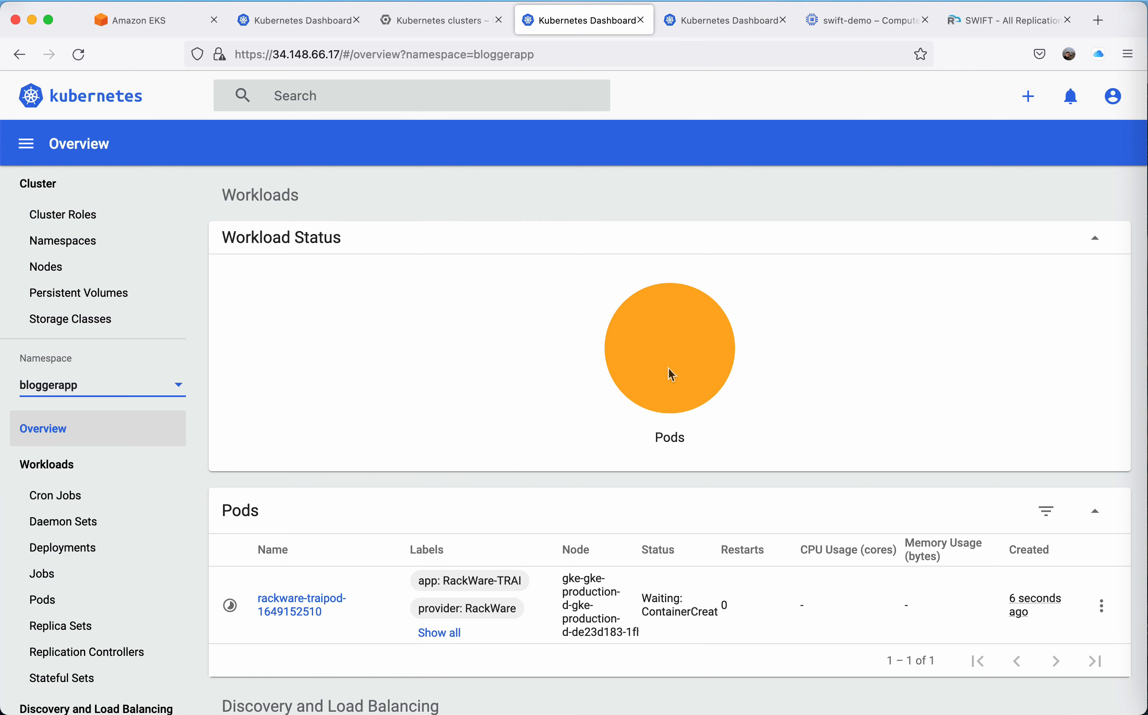
{"action": "scroll", "coordinate": [604, 434], "scroll_direction": "down", "scroll_amount": 10}
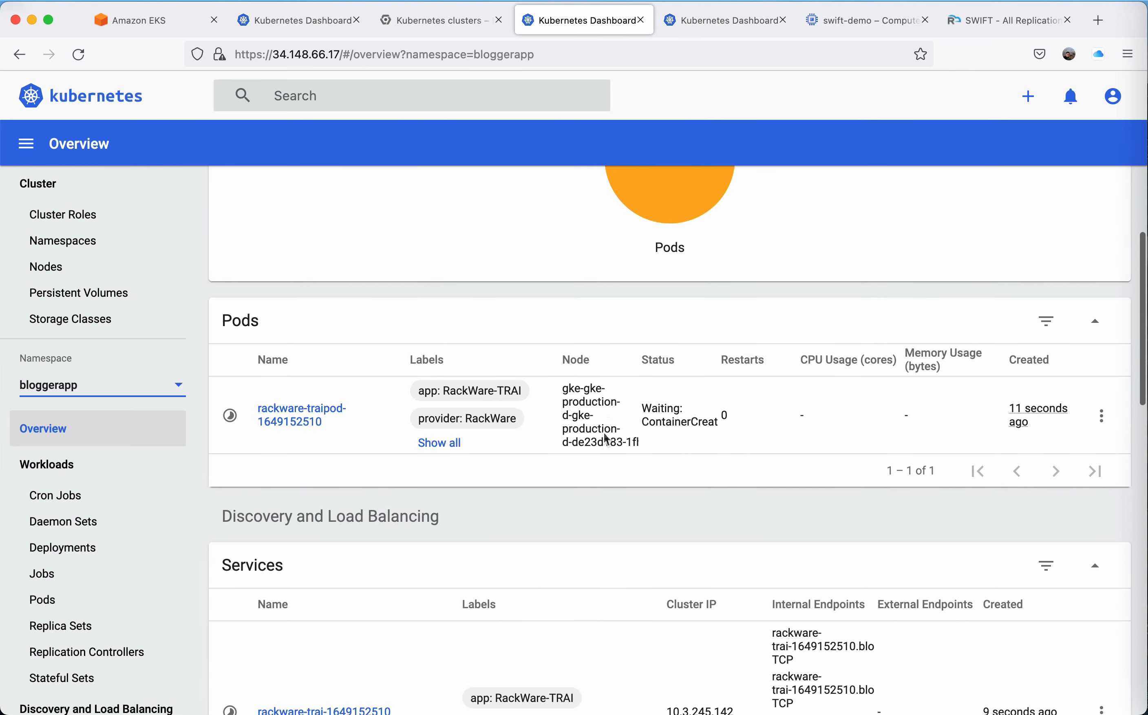
{"action": "scroll", "coordinate": [604, 433], "scroll_direction": "down", "scroll_amount": 7}
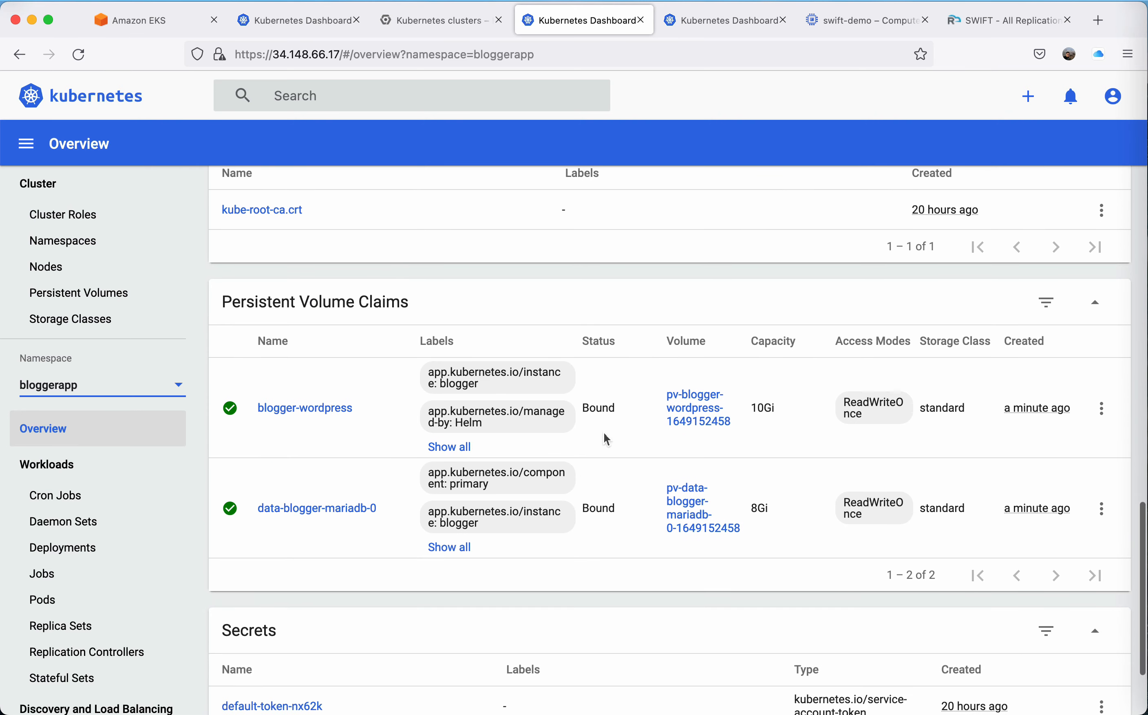
{"action": "double_click", "coordinate": [946, 389]}
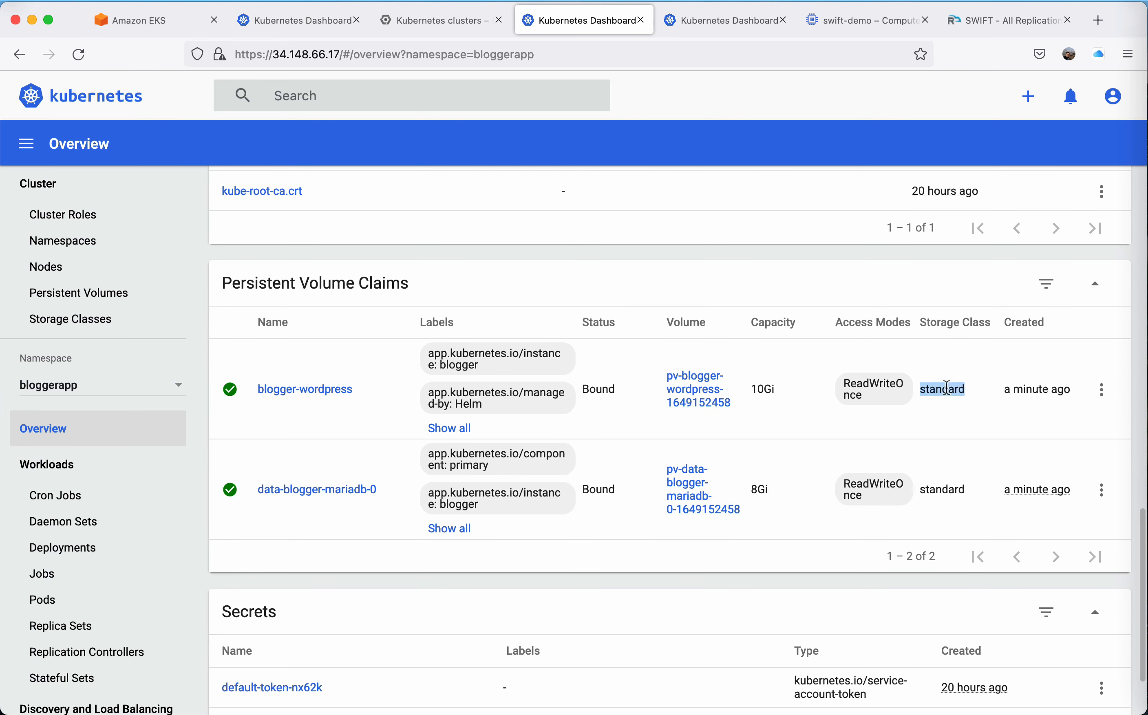
{"action": "left_click", "coordinate": [948, 448]}
{"action": "double_click", "coordinate": [947, 488]}
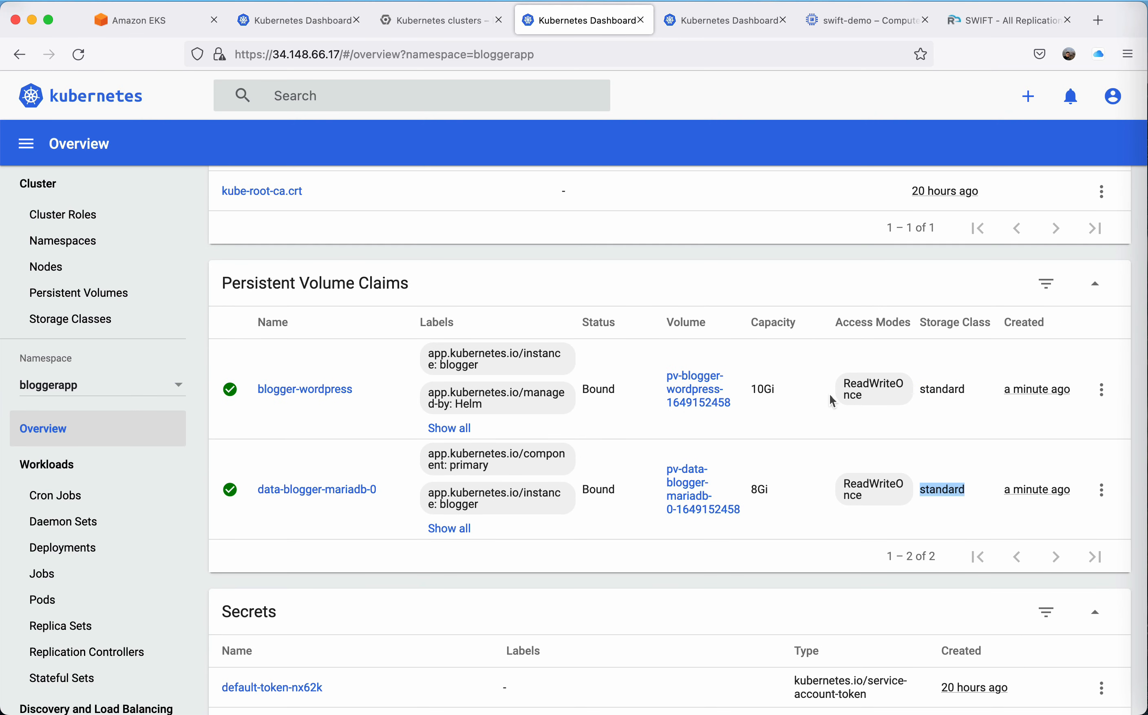
{"action": "scroll", "coordinate": [829, 396], "scroll_direction": "up", "scroll_amount": 3}
Switch to the EKS cluster's Kubernetes Dashboard, select the bloggerapp namespace and examine its config maps, persistent volume claims and secrets.
{"action": "left_click", "coordinate": [294, 20]}
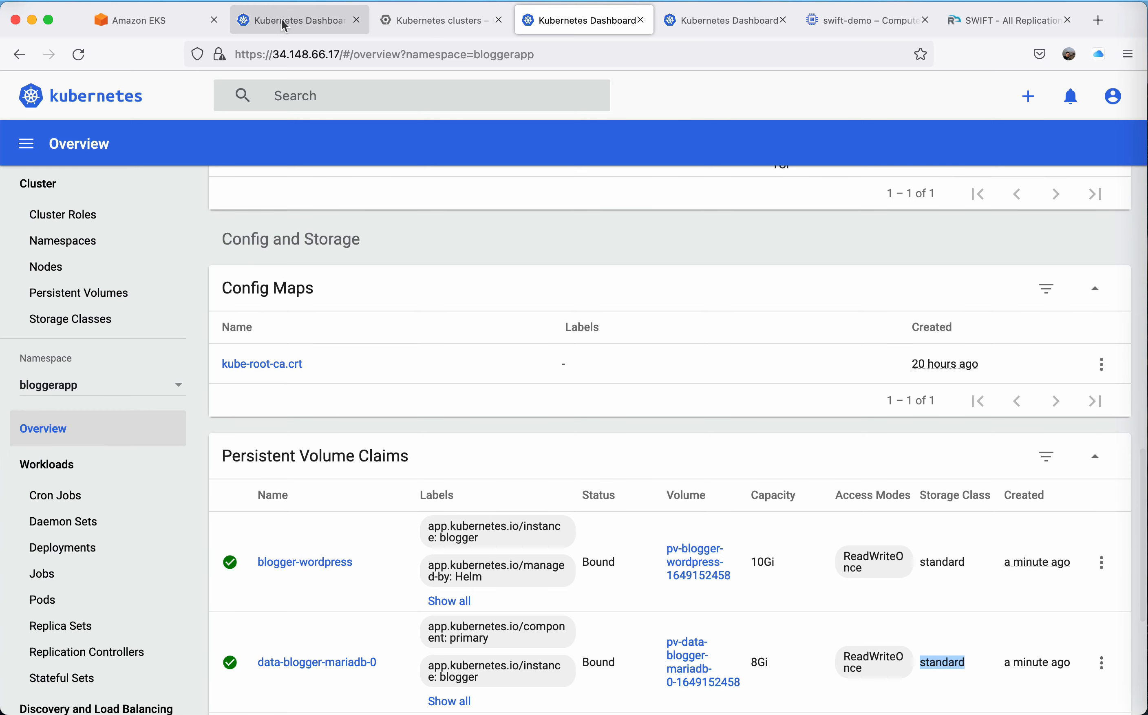
{"action": "scroll", "coordinate": [520, 455], "scroll_direction": "down", "scroll_amount": 2}
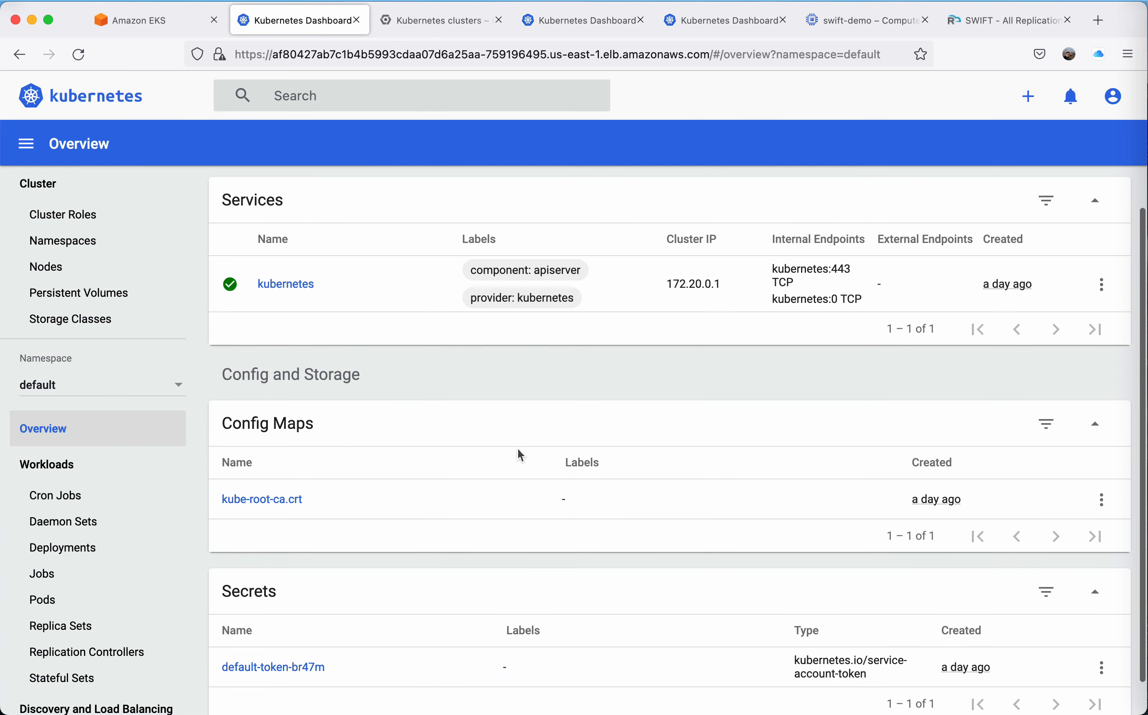
{"action": "left_click", "coordinate": [131, 387]}
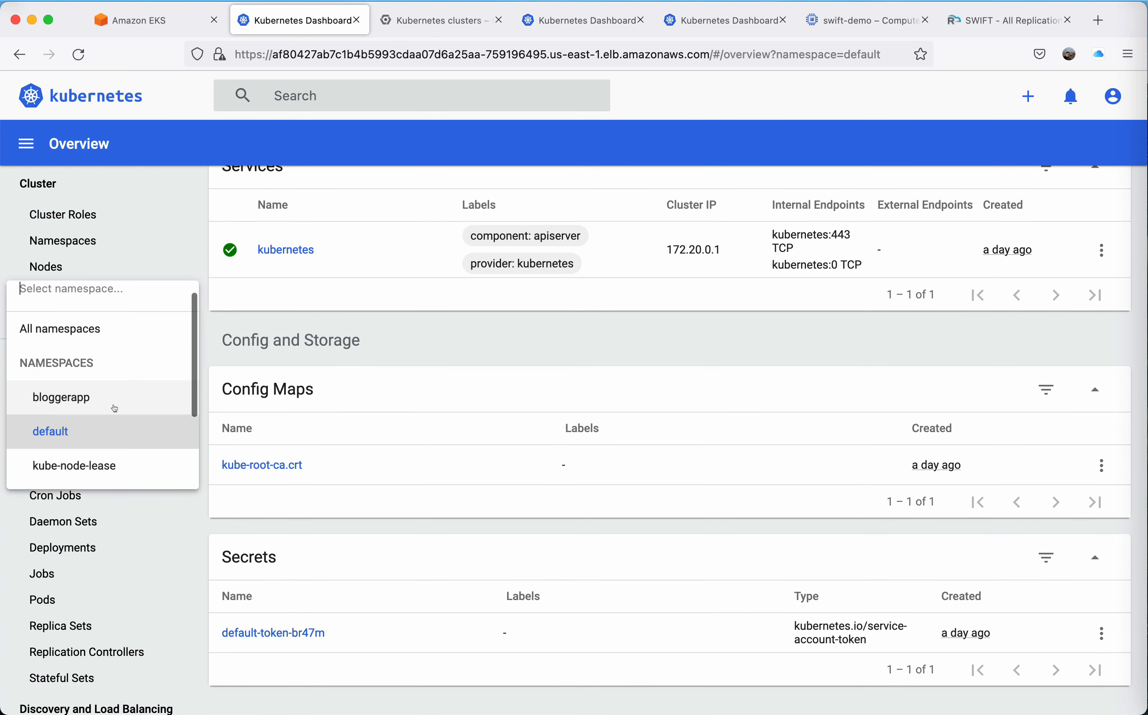
{"action": "left_click", "coordinate": [104, 393]}
{"action": "scroll", "coordinate": [702, 576], "scroll_direction": "down", "scroll_amount": 10}
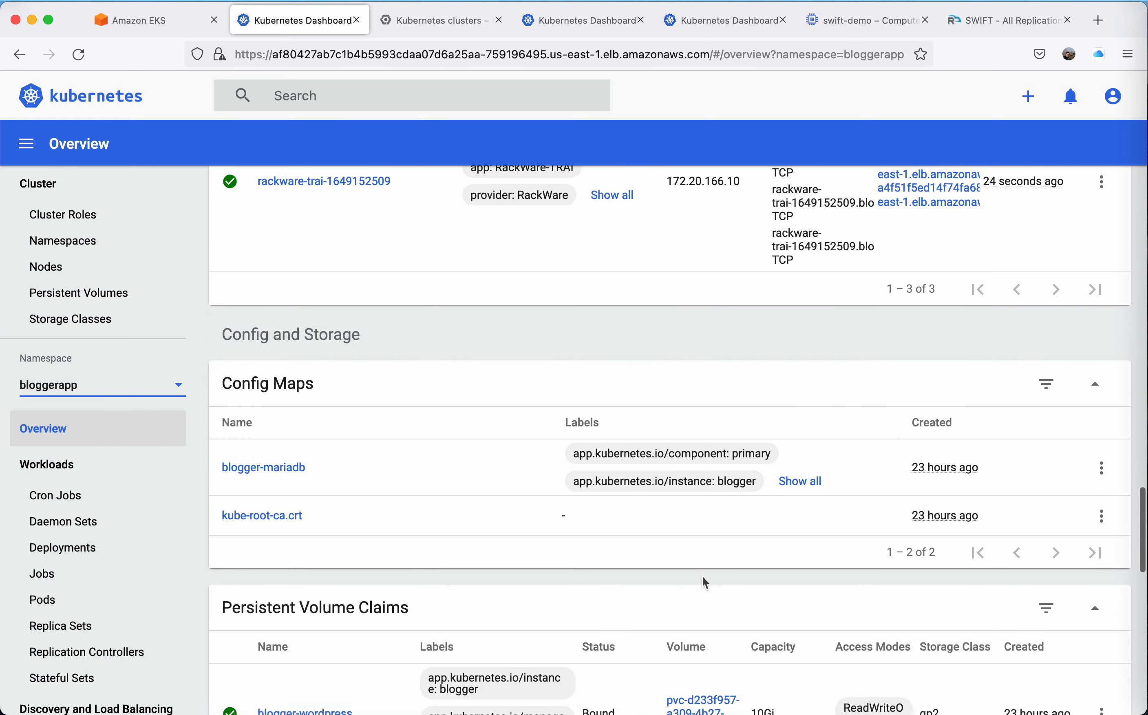
{"action": "scroll", "coordinate": [702, 576], "scroll_direction": "down", "scroll_amount": 12}
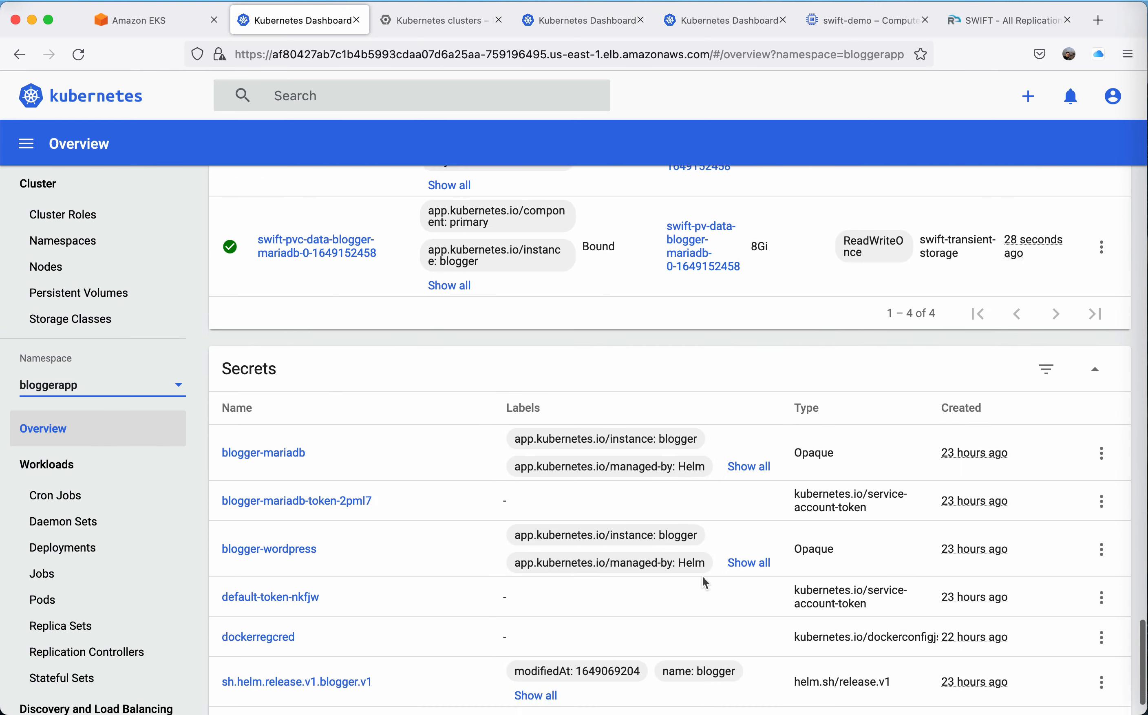
{"action": "scroll", "coordinate": [702, 576], "scroll_direction": "up", "scroll_amount": 10}
{"action": "scroll", "coordinate": [702, 577], "scroll_direction": "down", "scroll_amount": 1}
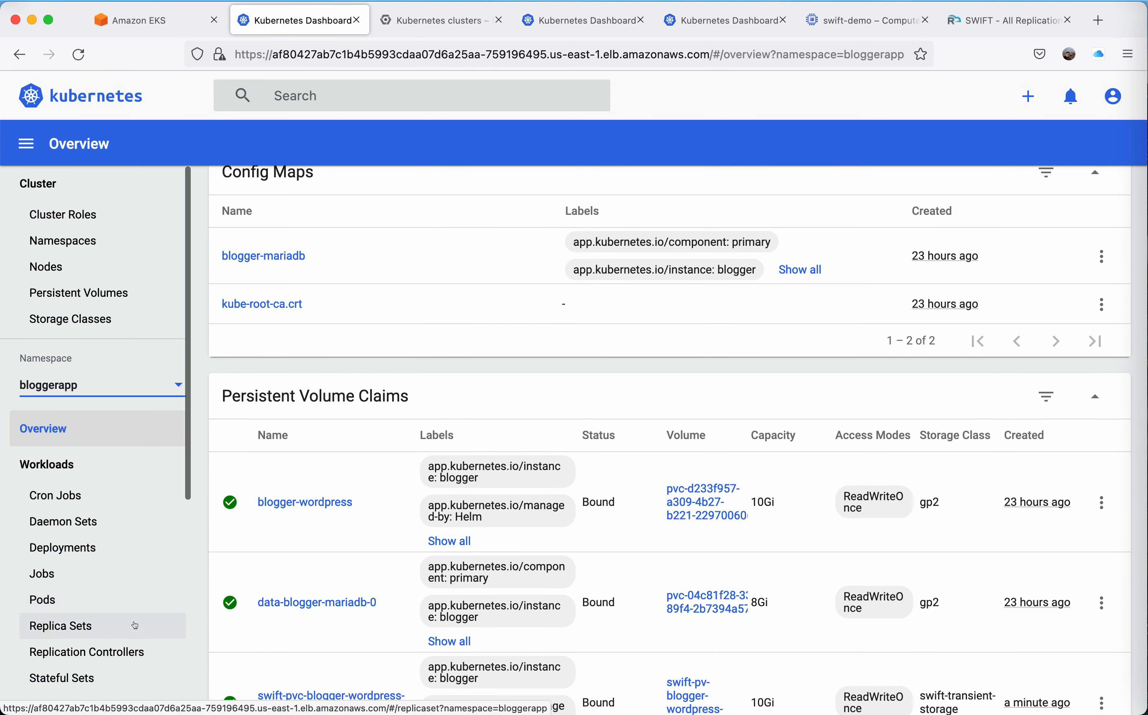
List the bloggerapp services in the EKS cluster and open the blogger-wordpress service's external endpoint.
{"action": "scroll", "coordinate": [135, 626], "scroll_direction": "down", "scroll_amount": 2}
{"action": "scroll", "coordinate": [135, 625], "scroll_direction": "down", "scroll_amount": 3}
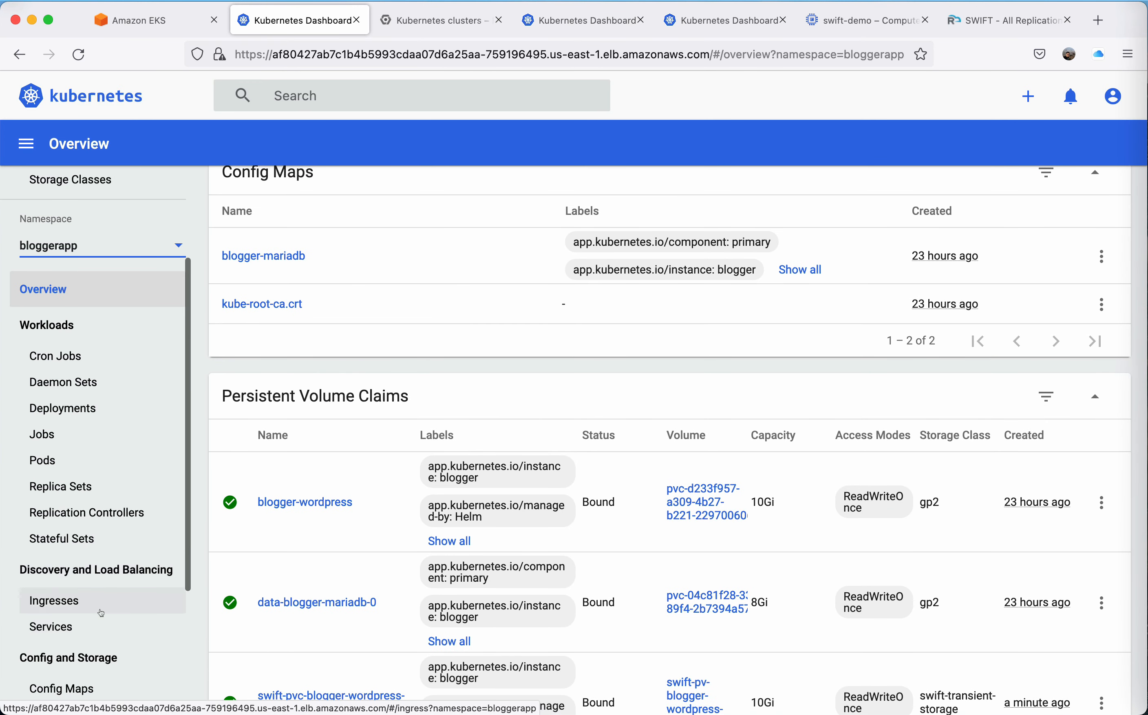
{"action": "left_click", "coordinate": [101, 611]}
{"action": "left_click", "coordinate": [76, 627]}
{"action": "scroll", "coordinate": [864, 492], "scroll_direction": "down", "scroll_amount": 3}
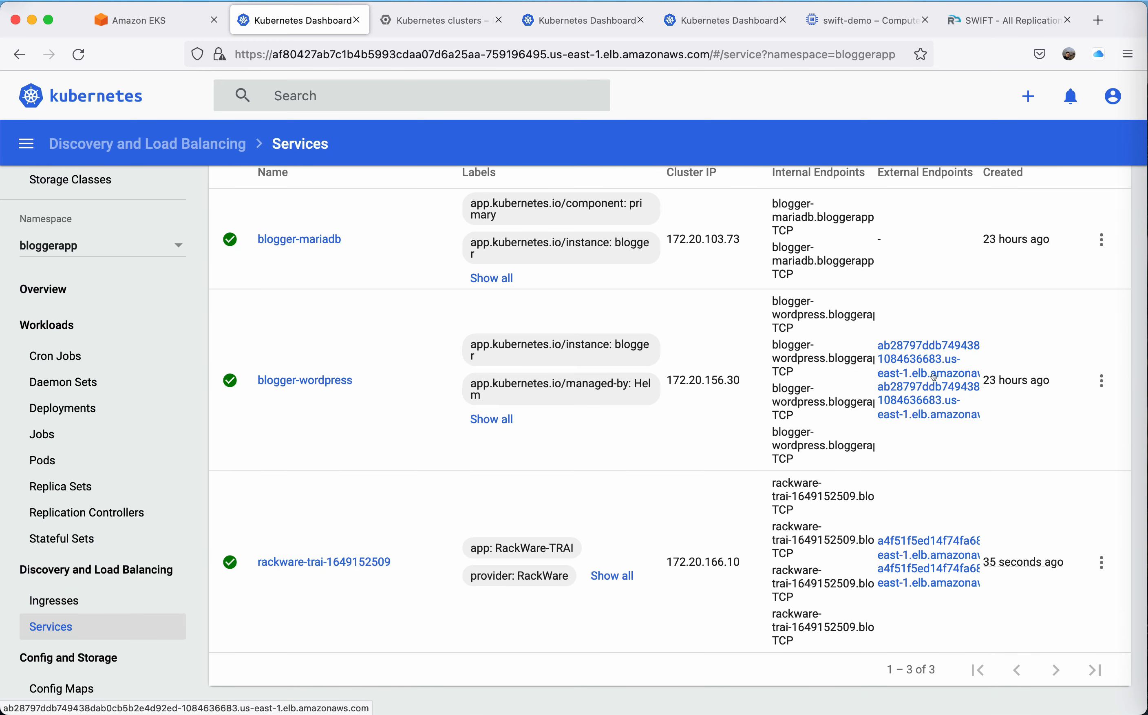
{"action": "left_click", "coordinate": [934, 377]}
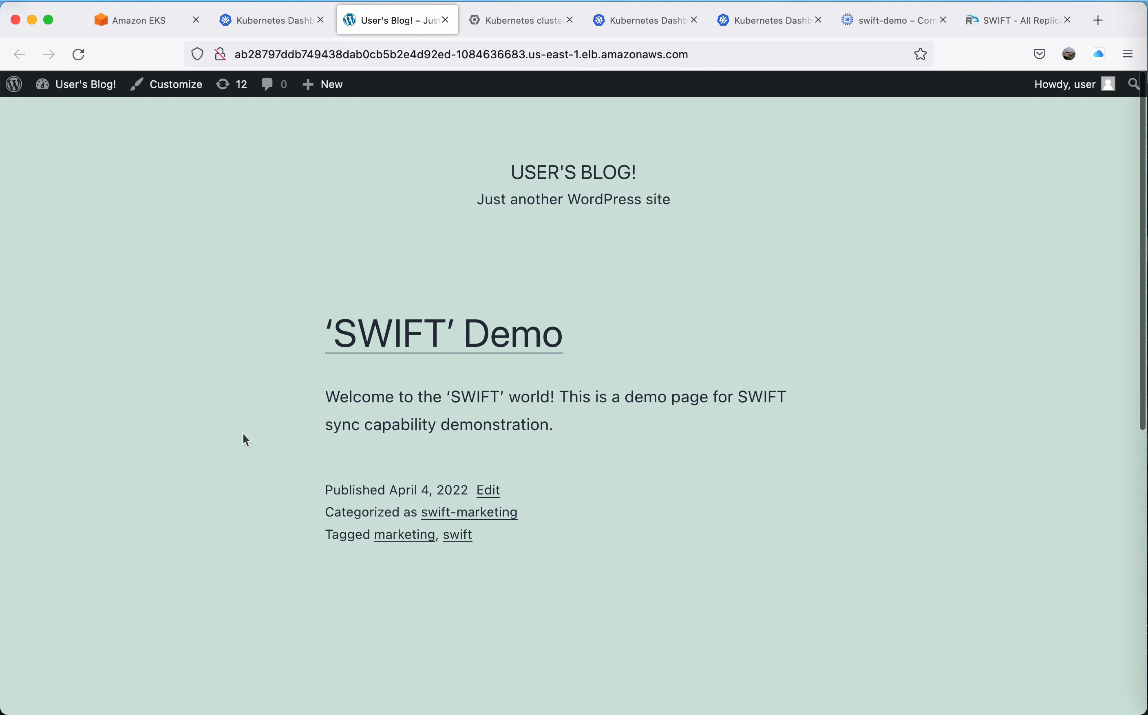
Close the source blog, switch back to SWIFT and check the sync progress and summary of initial-replication.
{"action": "left_click", "coordinate": [444, 20]}
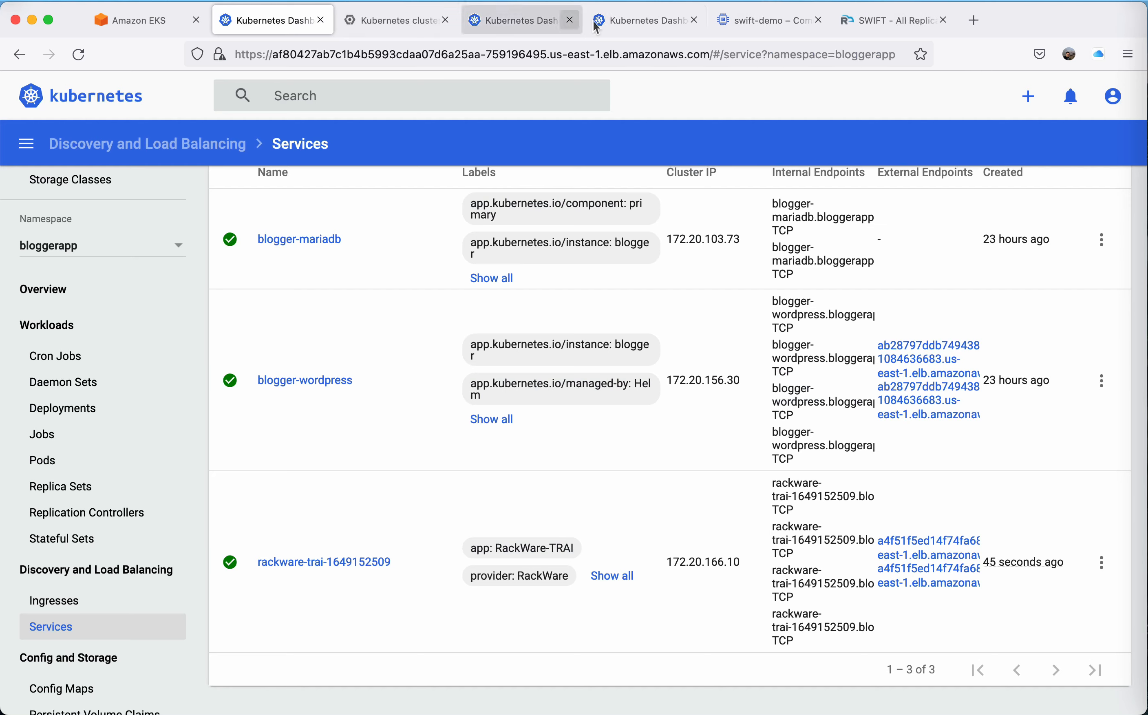
{"action": "left_click", "coordinate": [885, 22]}
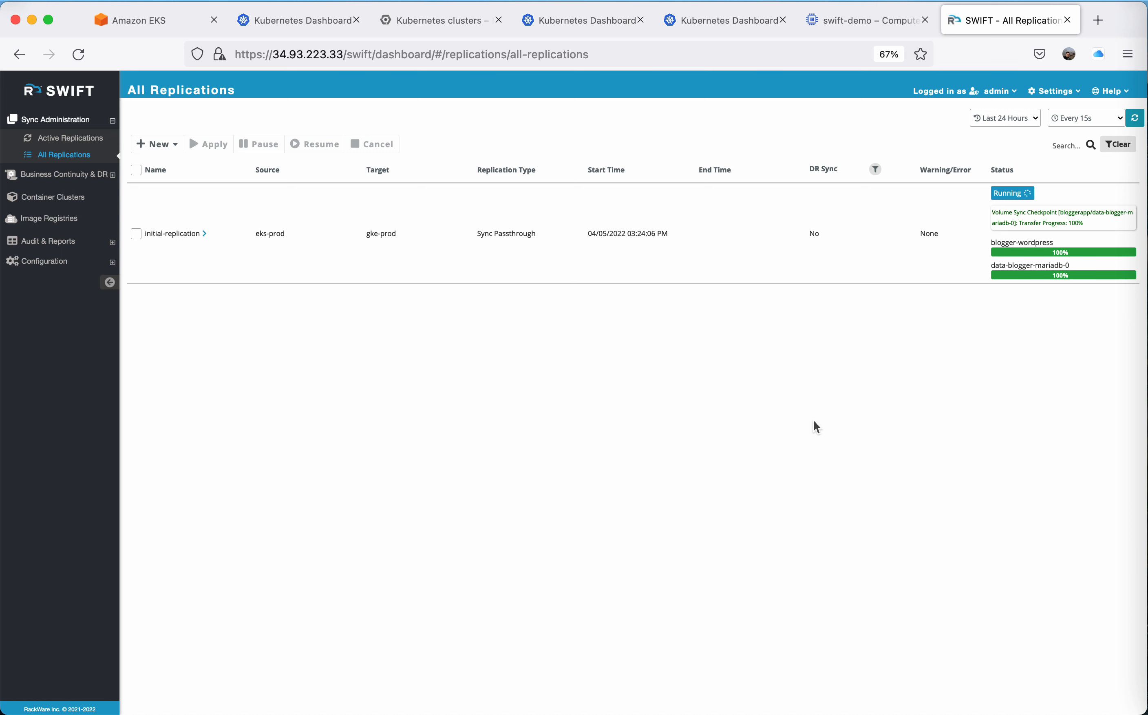
{"action": "left_click", "coordinate": [201, 234]}
{"action": "left_click", "coordinate": [395, 304]}
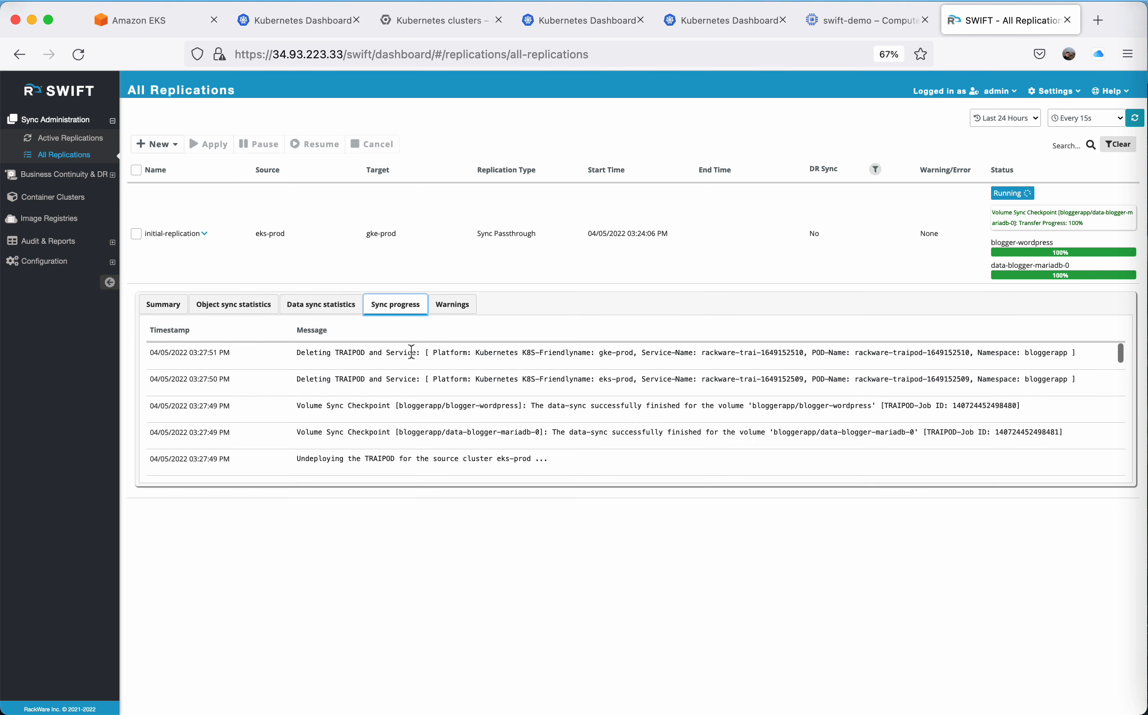
{"action": "left_click", "coordinate": [161, 299]}
{"action": "left_click", "coordinate": [204, 234]}
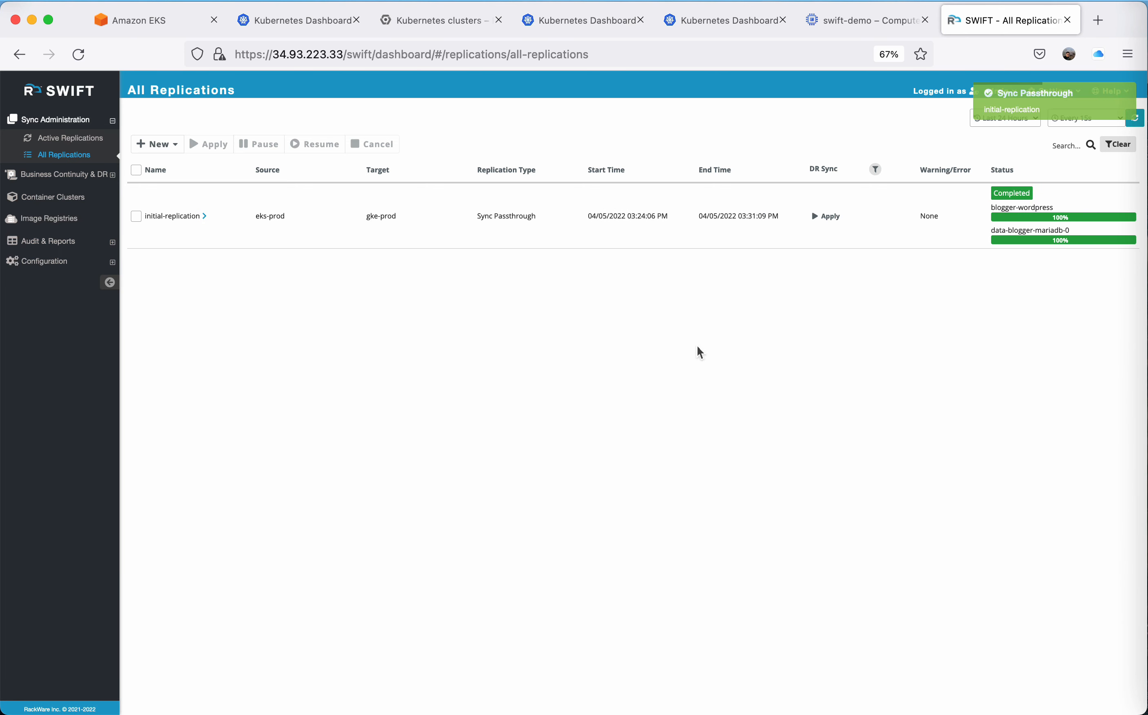
Examine initial-replication's job summary, data sync statistics, data-blogger-mariadb-0 volume details and object sync statistics.
{"action": "left_click", "coordinate": [202, 216]}
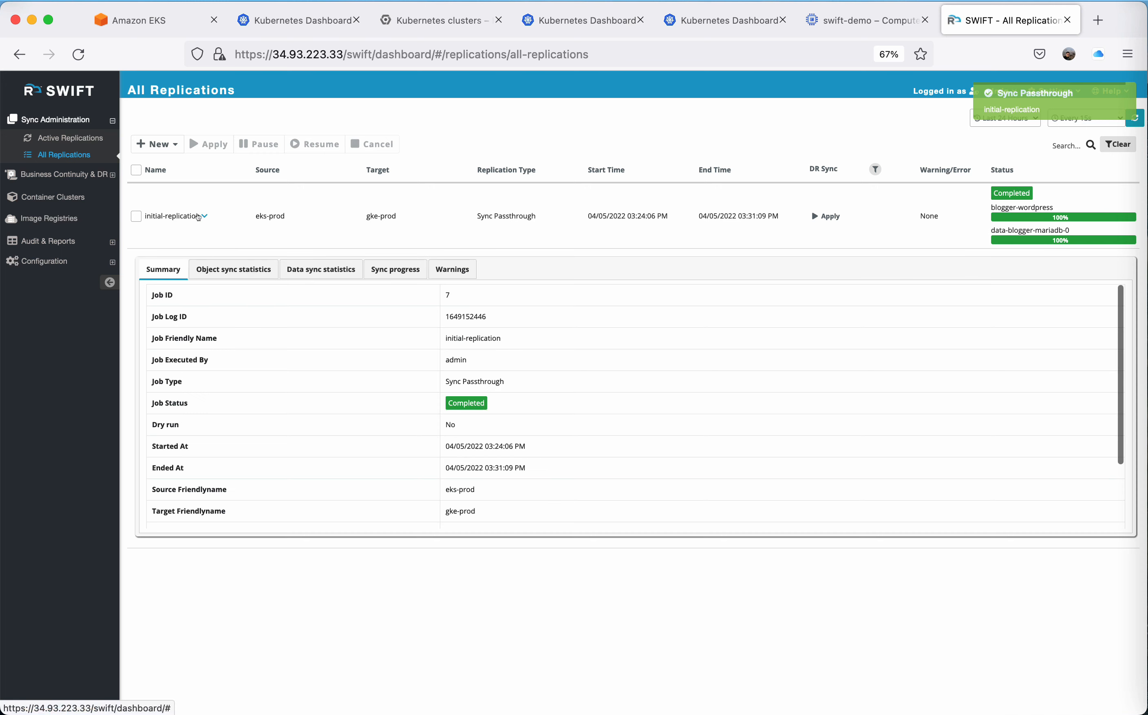
{"action": "left_click", "coordinate": [320, 273]}
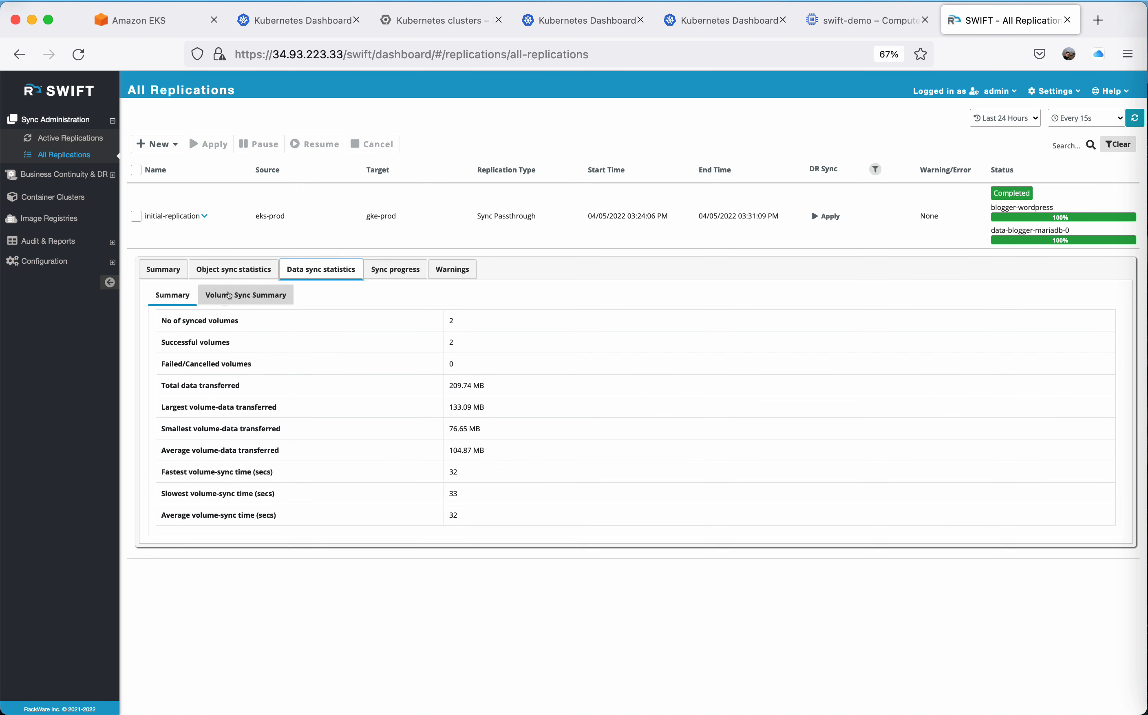
{"action": "left_click", "coordinate": [245, 295]}
{"action": "left_click", "coordinate": [201, 362]}
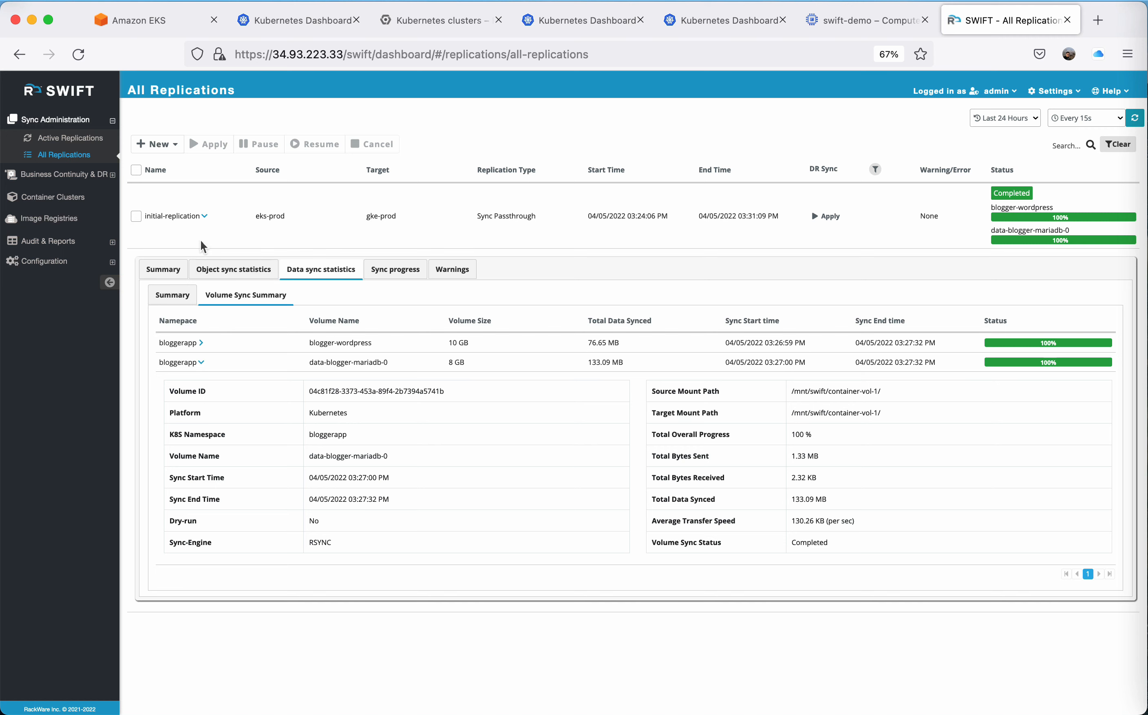
{"action": "left_click", "coordinate": [172, 295]}
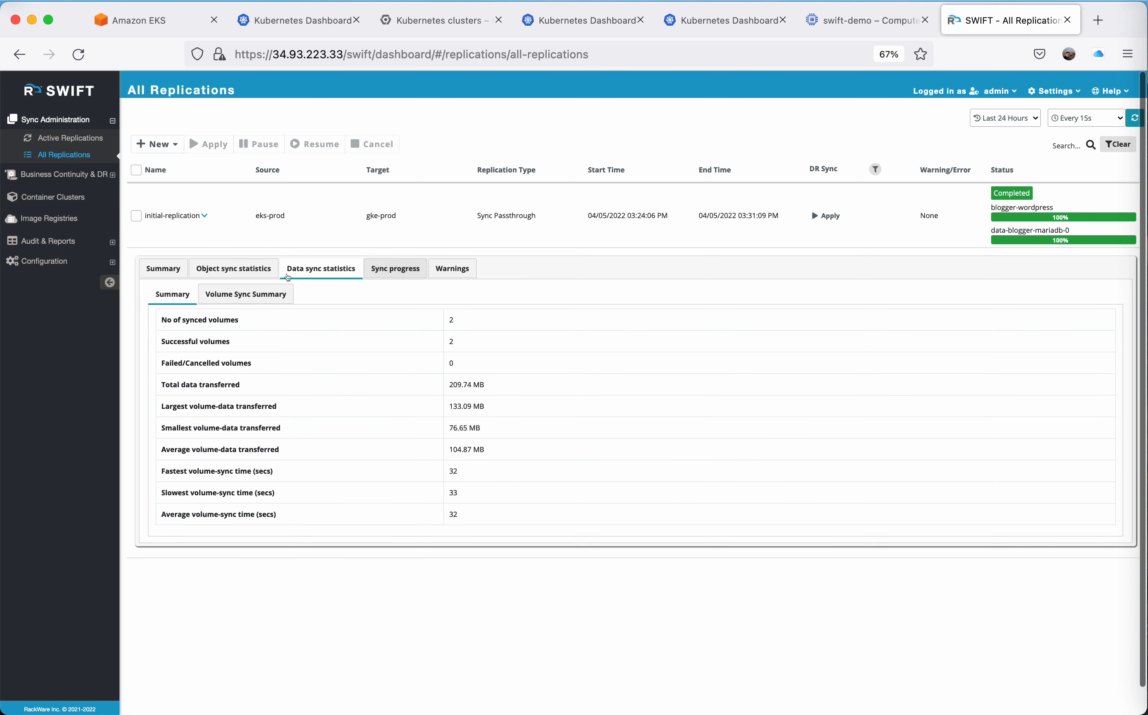
{"action": "left_click", "coordinate": [265, 268]}
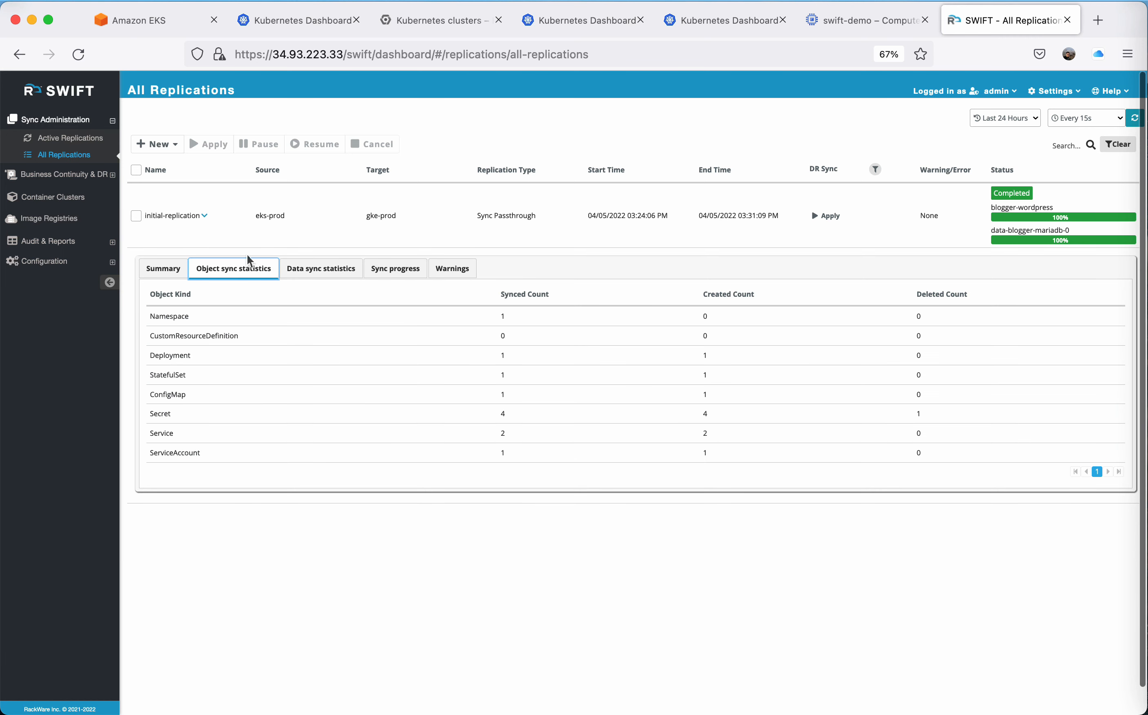
{"action": "left_click", "coordinate": [204, 215]}
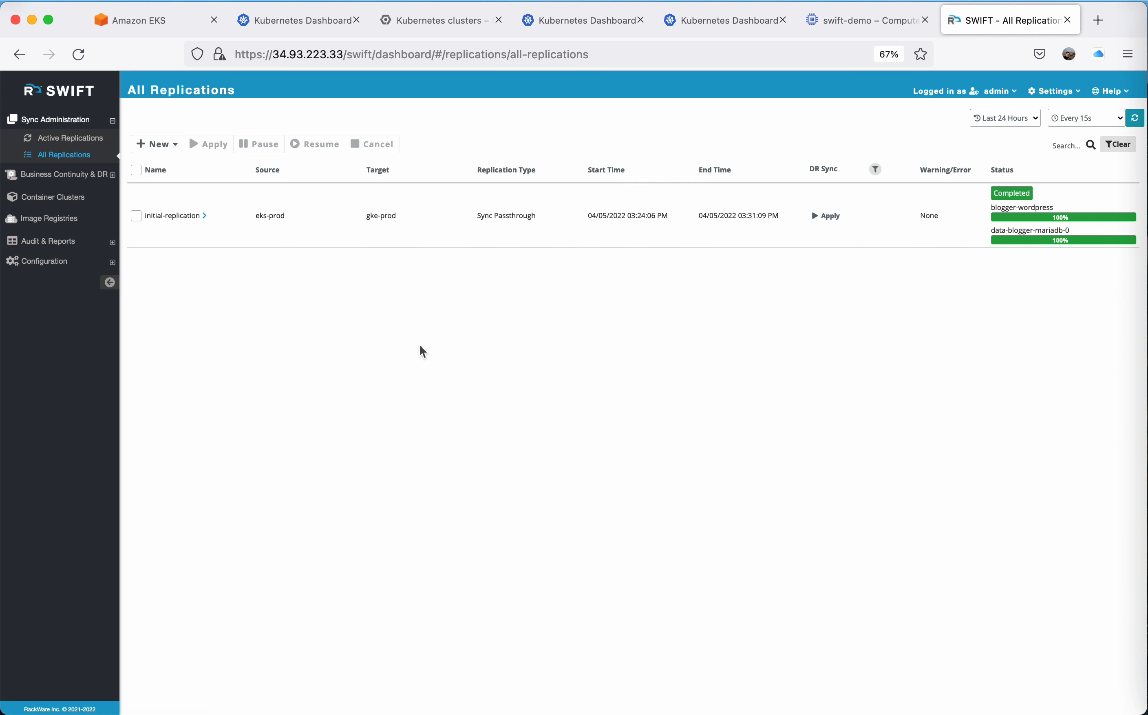
Switch to the GKE production cluster's Kubernetes Dashboard and examine the bloggerapp workloads, services, config maps, persistent volume claims and secrets.
{"action": "left_click", "coordinate": [599, 20]}
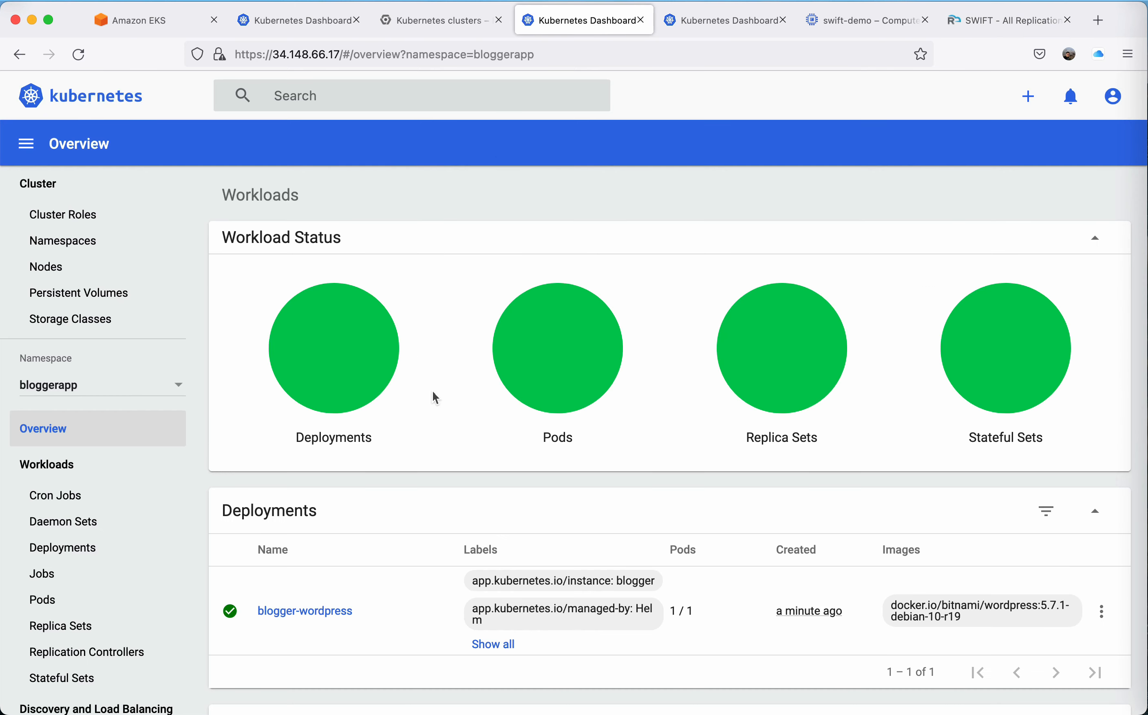
{"action": "scroll", "coordinate": [438, 459], "scroll_direction": "down", "scroll_amount": 6}
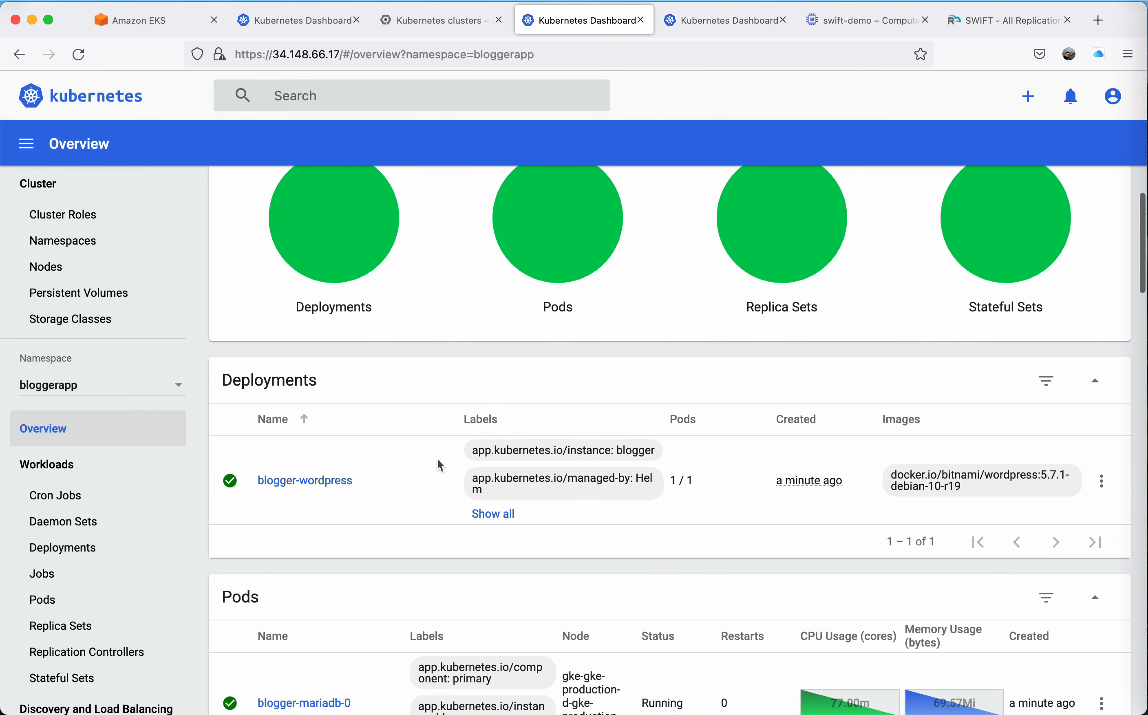
{"action": "scroll", "coordinate": [437, 459], "scroll_direction": "down", "scroll_amount": 3}
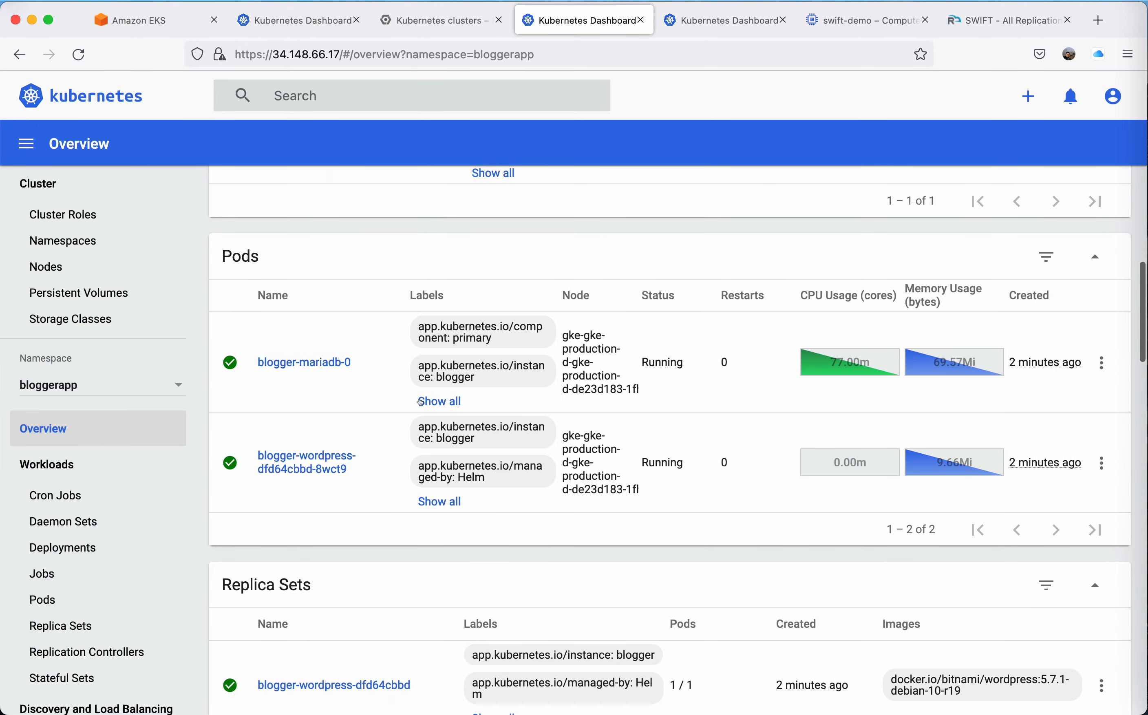
{"action": "scroll", "coordinate": [437, 461], "scroll_direction": "down", "scroll_amount": 3}
{"action": "scroll", "coordinate": [424, 402], "scroll_direction": "down", "scroll_amount": 10}
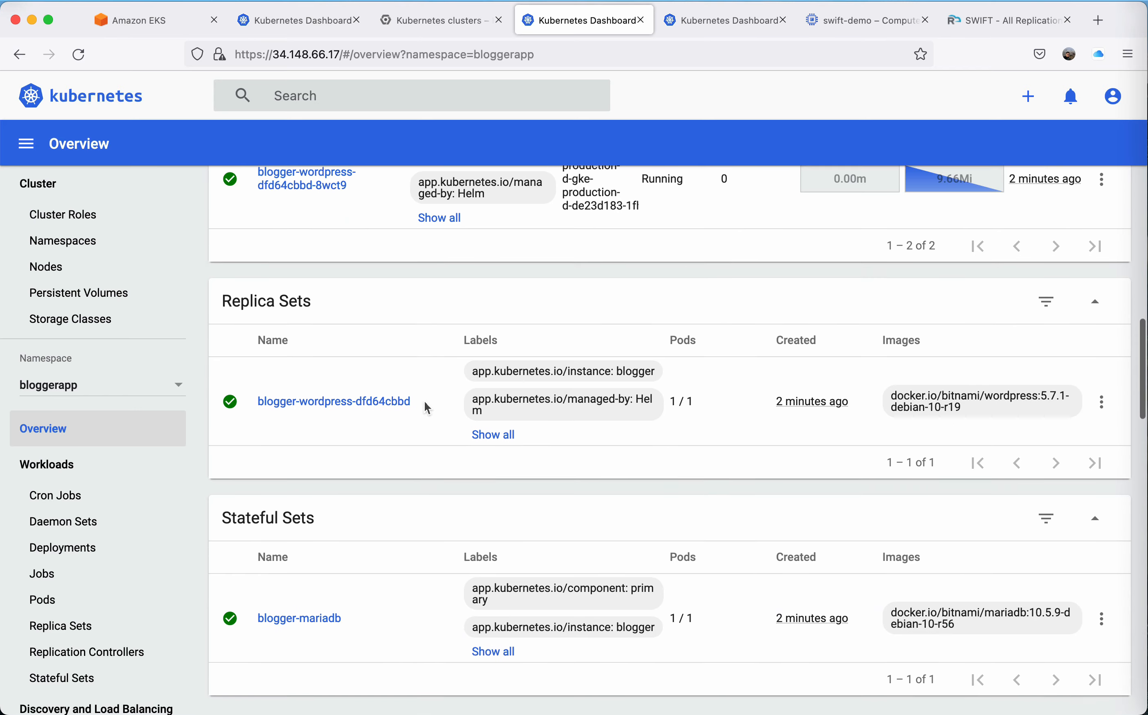
{"action": "scroll", "coordinate": [424, 402], "scroll_direction": "down", "scroll_amount": 9}
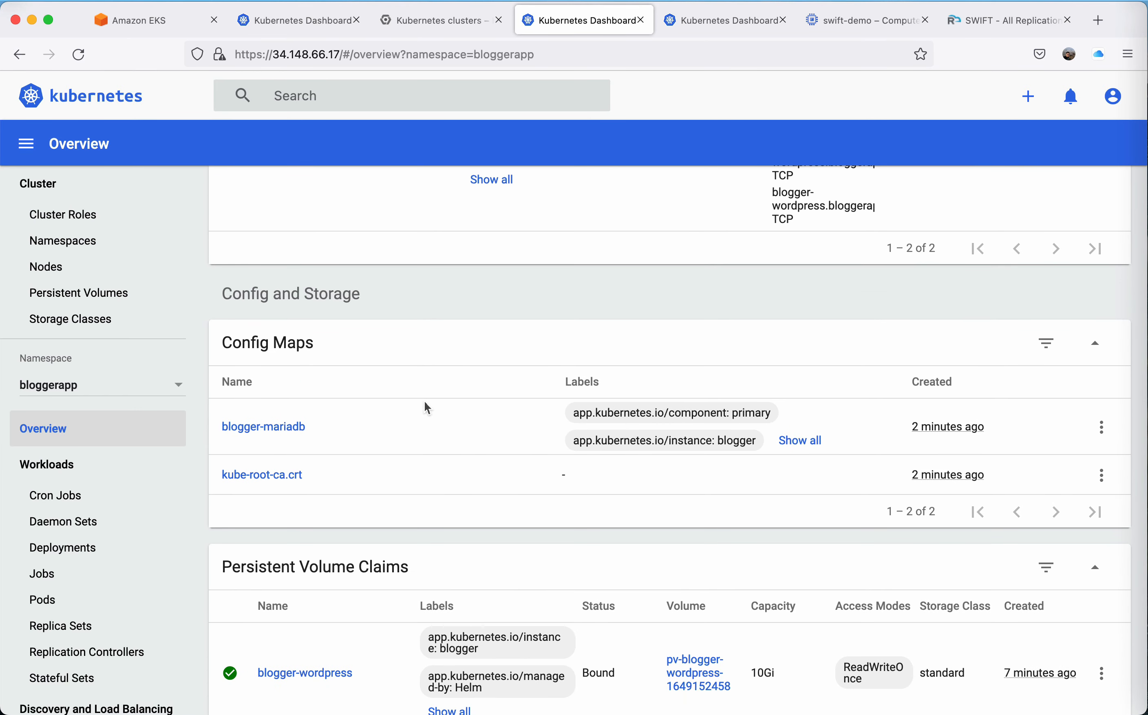
{"action": "scroll", "coordinate": [424, 402], "scroll_direction": "down", "scroll_amount": 2}
{"action": "scroll", "coordinate": [424, 402], "scroll_direction": "up", "scroll_amount": 10}
{"action": "scroll", "coordinate": [424, 402], "scroll_direction": "down", "scroll_amount": 5}
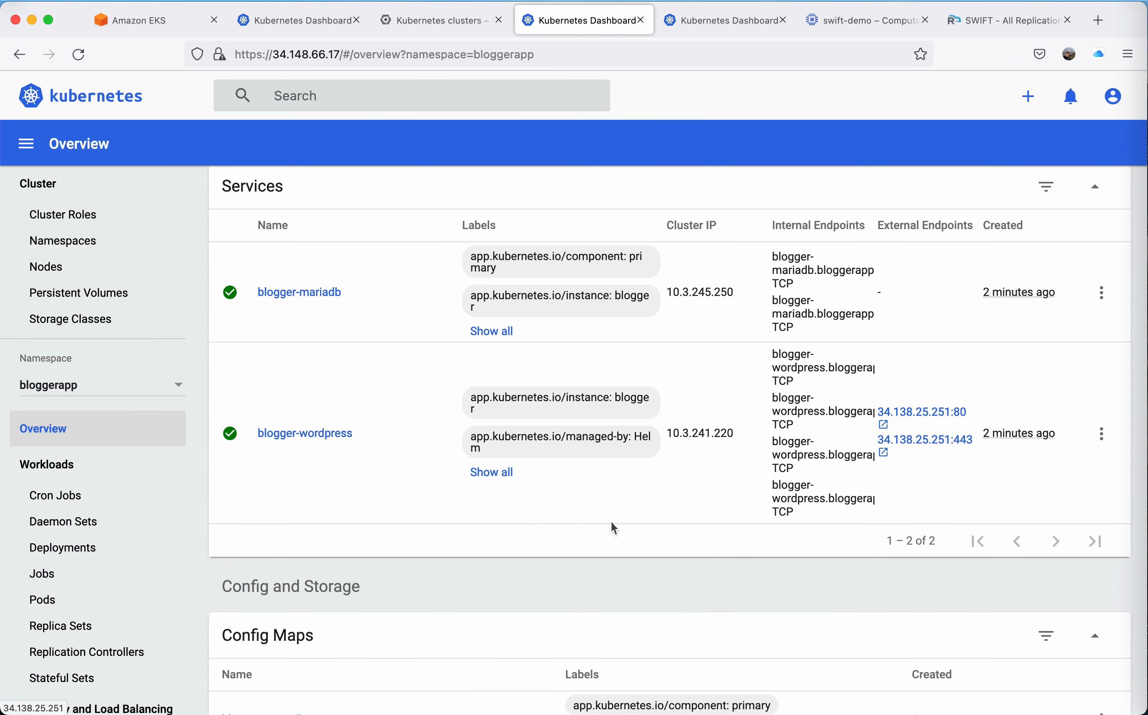
{"action": "scroll", "coordinate": [612, 525], "scroll_direction": "down", "scroll_amount": 15}
{"action": "scroll", "coordinate": [611, 522], "scroll_direction": "up", "scroll_amount": 2}
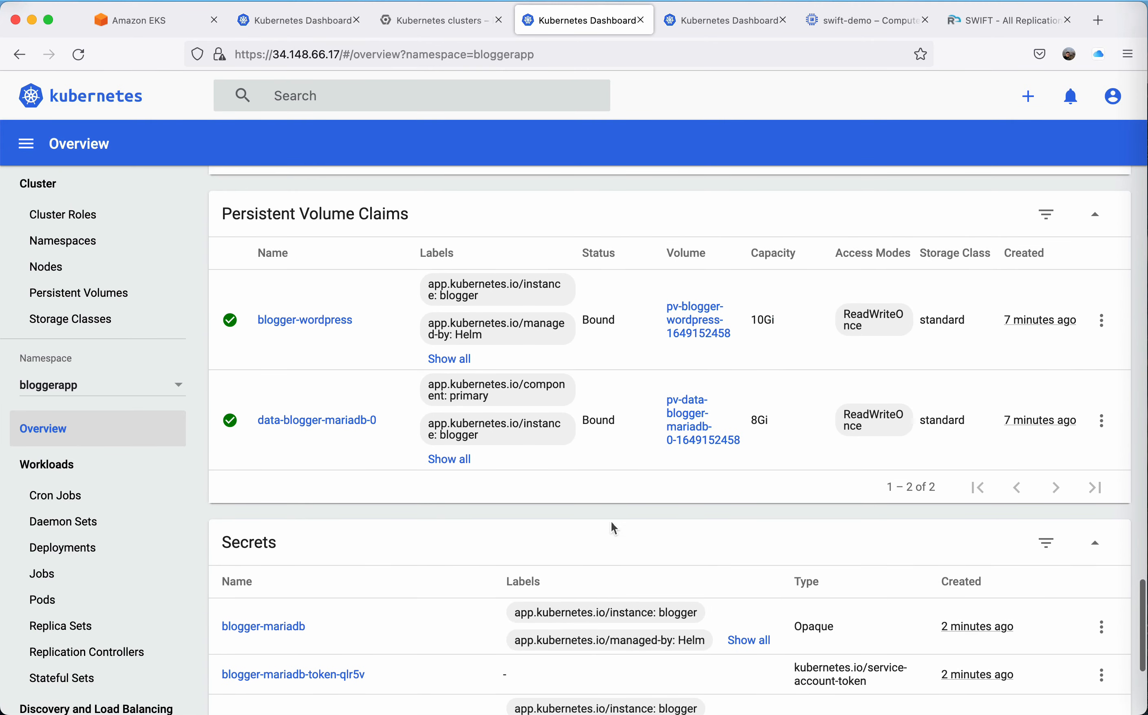
{"action": "scroll", "coordinate": [858, 373], "scroll_direction": "up", "scroll_amount": 12}
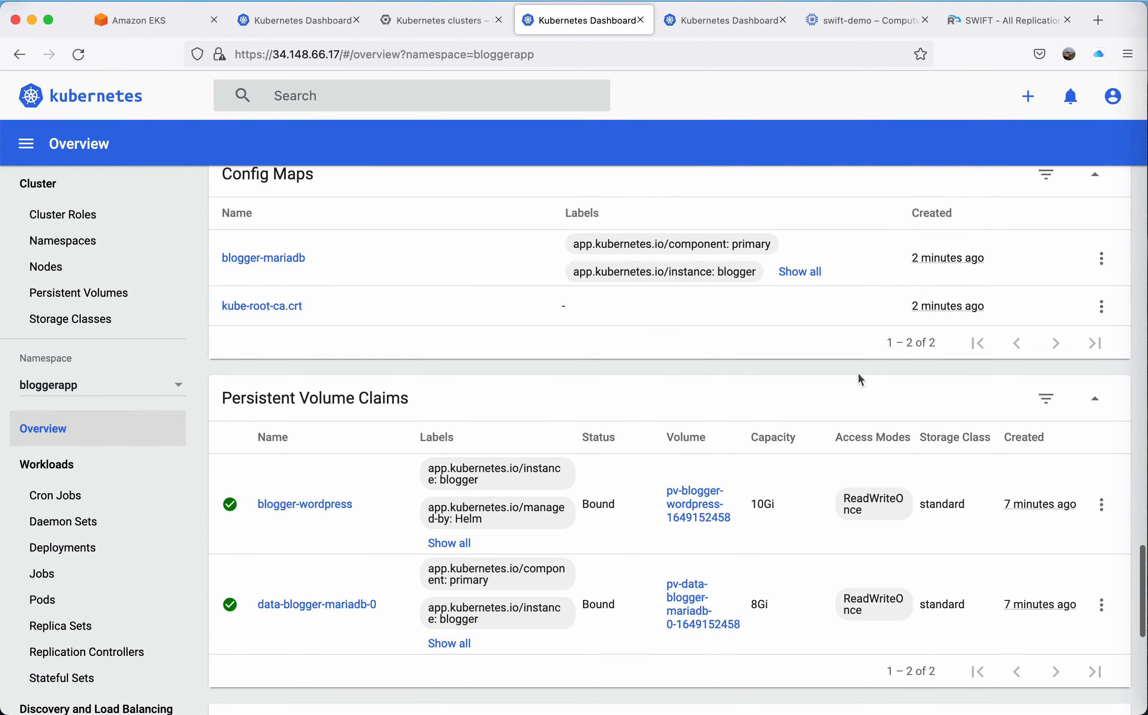
{"action": "scroll", "coordinate": [676, 558], "scroll_direction": "down", "scroll_amount": 11}
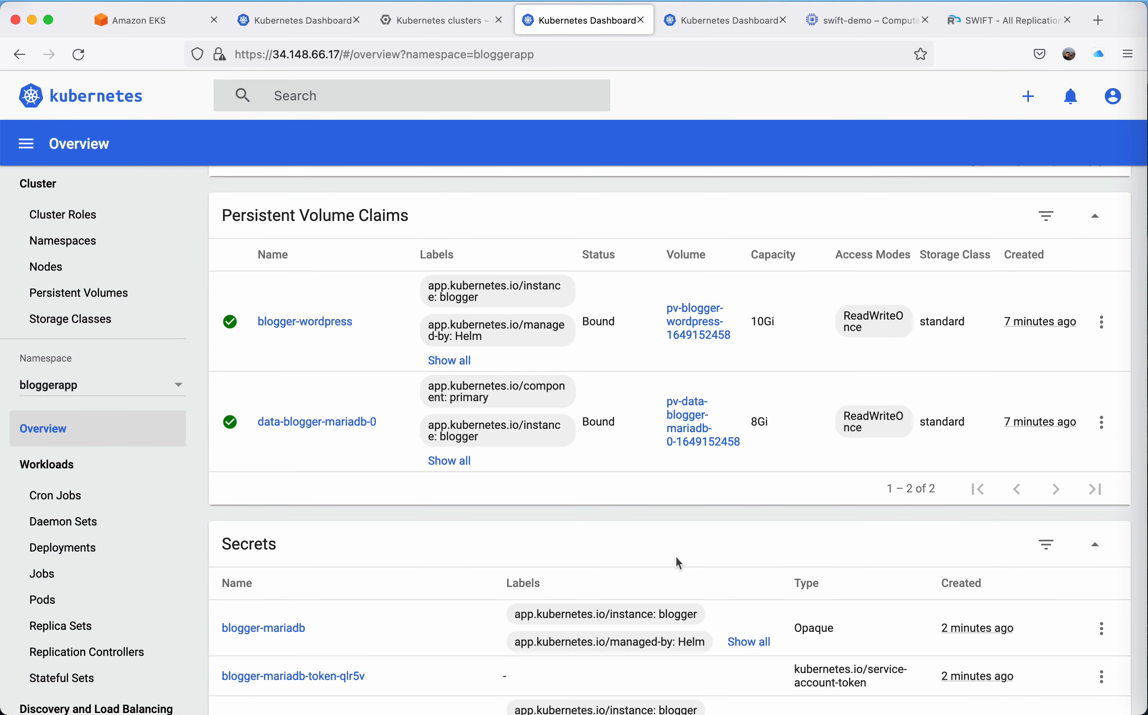
{"action": "scroll", "coordinate": [676, 557], "scroll_direction": "up", "scroll_amount": 10}
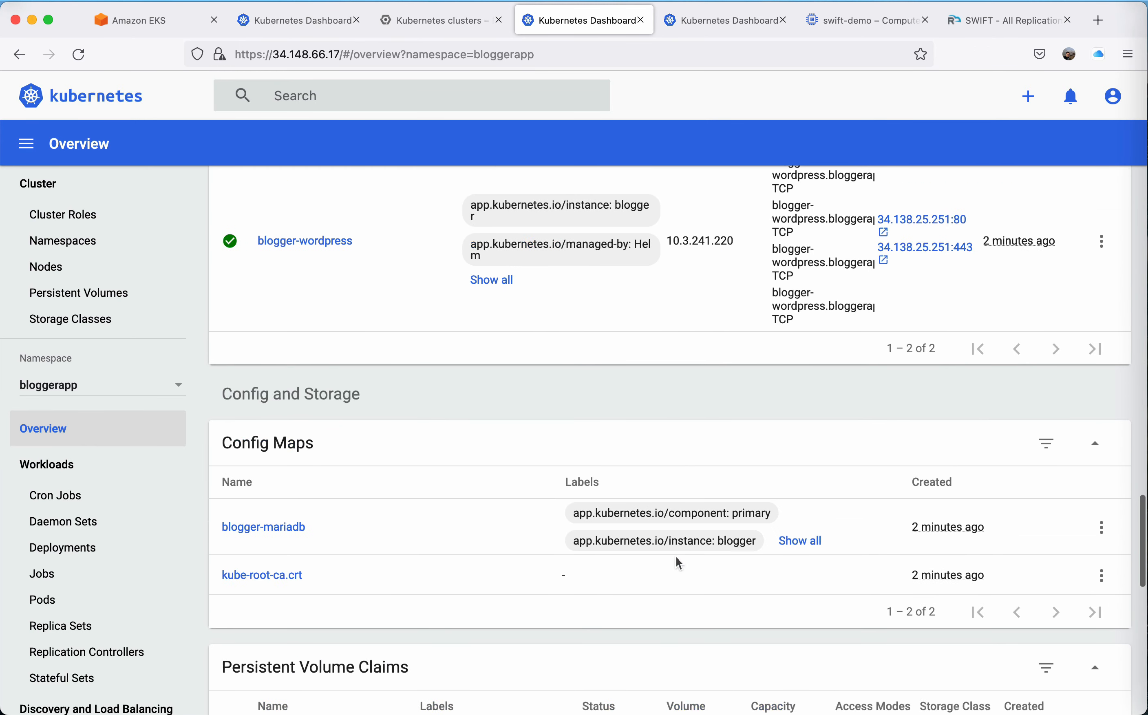
Open the blogger-wordpress external endpoint 34.138.25.251:80, look over the replicated blog and close it.
{"action": "left_click", "coordinate": [925, 384]}
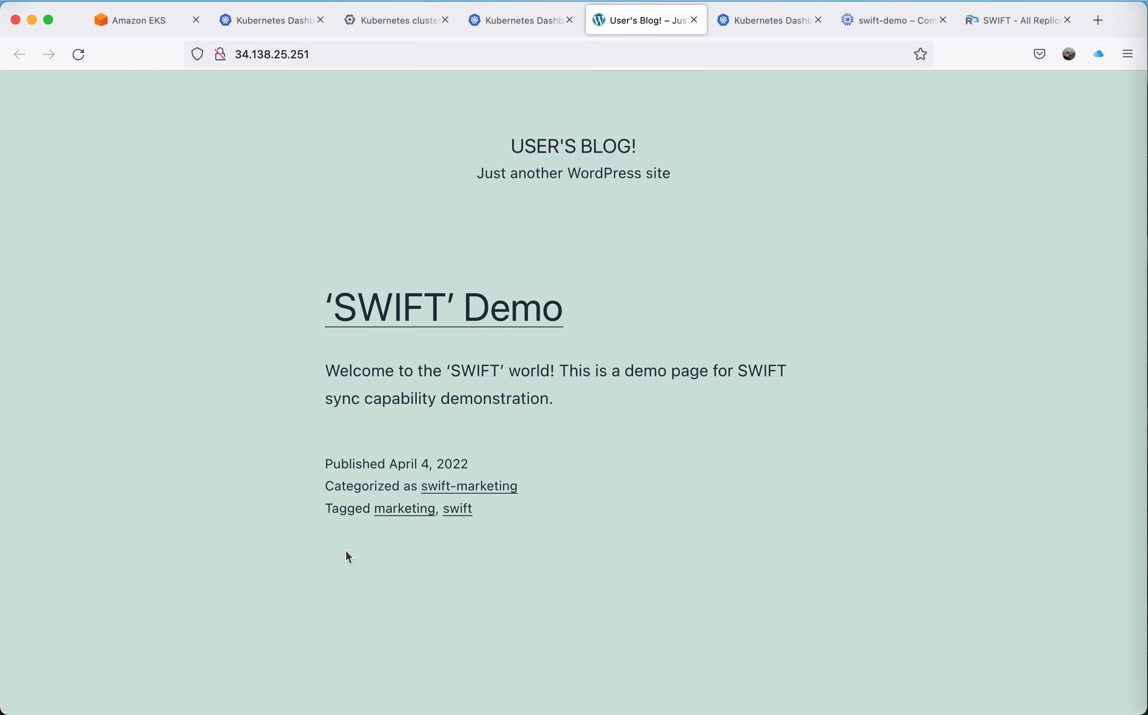
{"action": "scroll", "coordinate": [547, 515], "scroll_direction": "down", "scroll_amount": 5}
{"action": "scroll", "coordinate": [547, 514], "scroll_direction": "up", "scroll_amount": 5}
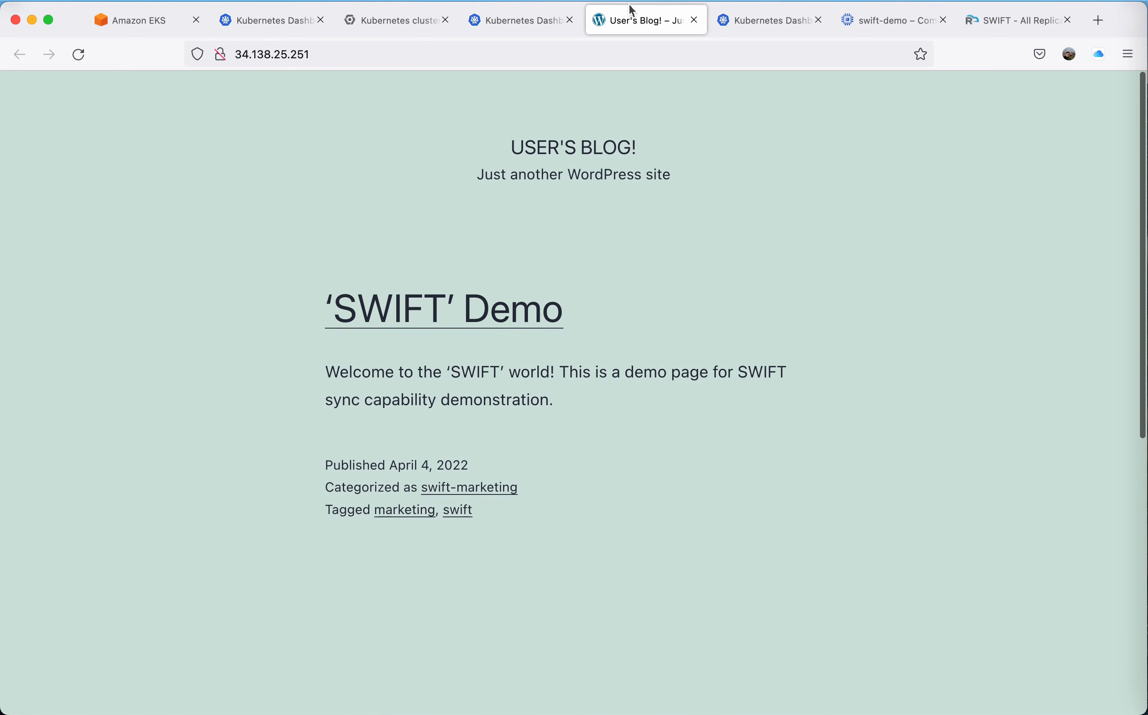
{"action": "left_click", "coordinate": [693, 20]}
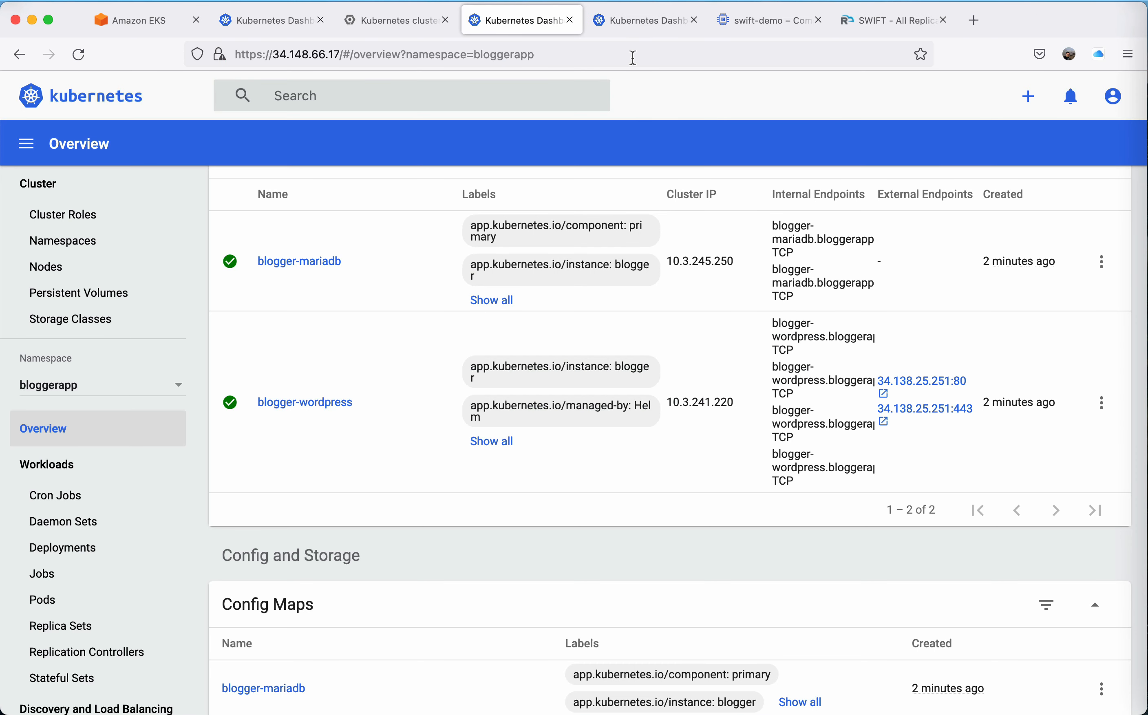
Switch back to SWIFT and open the storage pool administration under Business Continuity & DR.
{"action": "left_click", "coordinate": [871, 27]}
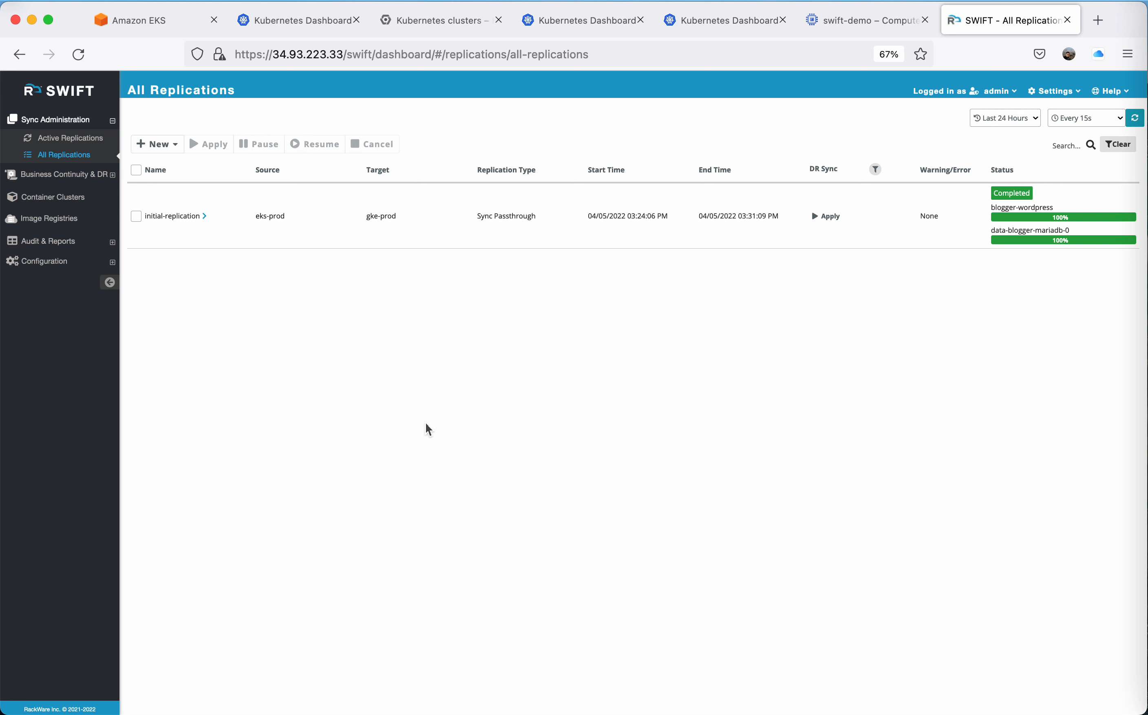
{"action": "left_click", "coordinate": [61, 174]}
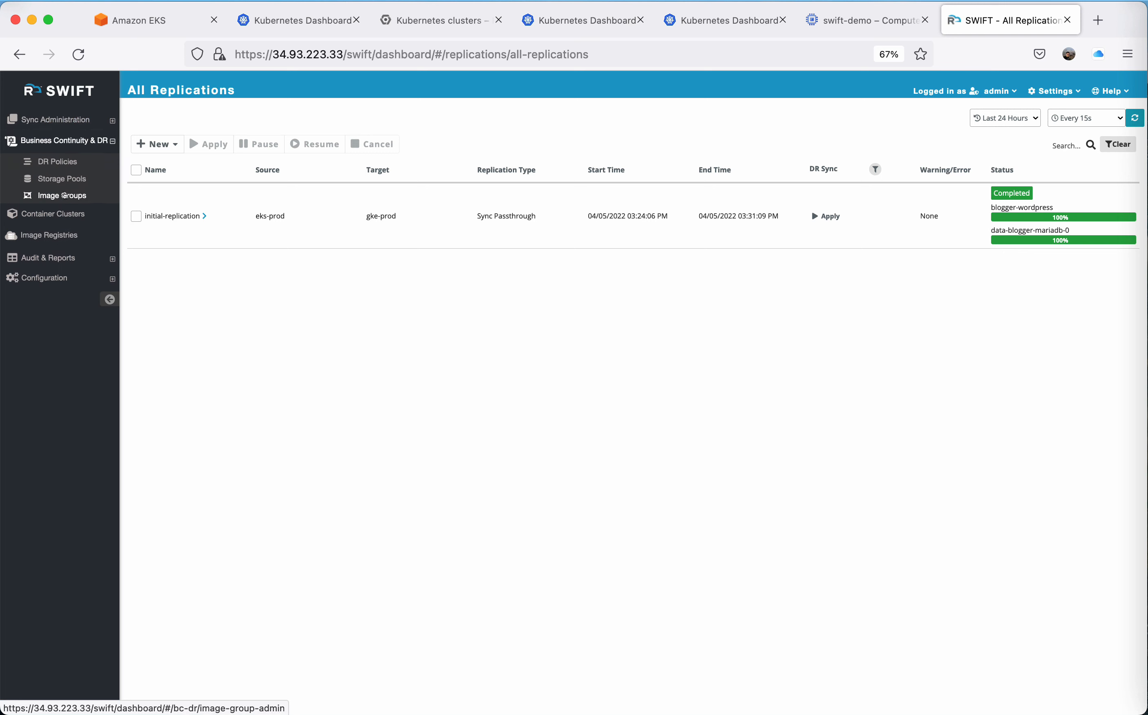
{"action": "left_click", "coordinate": [85, 178]}
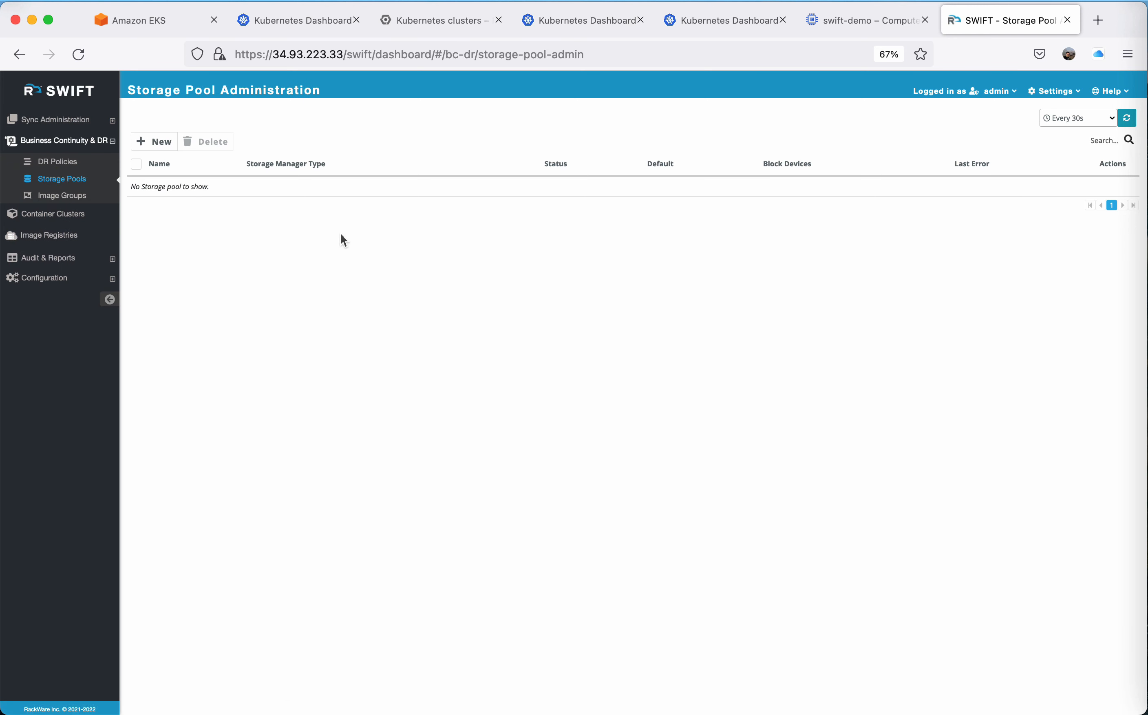
Check the Kubernetes clusters in Google Cloud Platform and the storage disks attached to the swift-demo instance.
{"action": "left_click", "coordinate": [434, 21]}
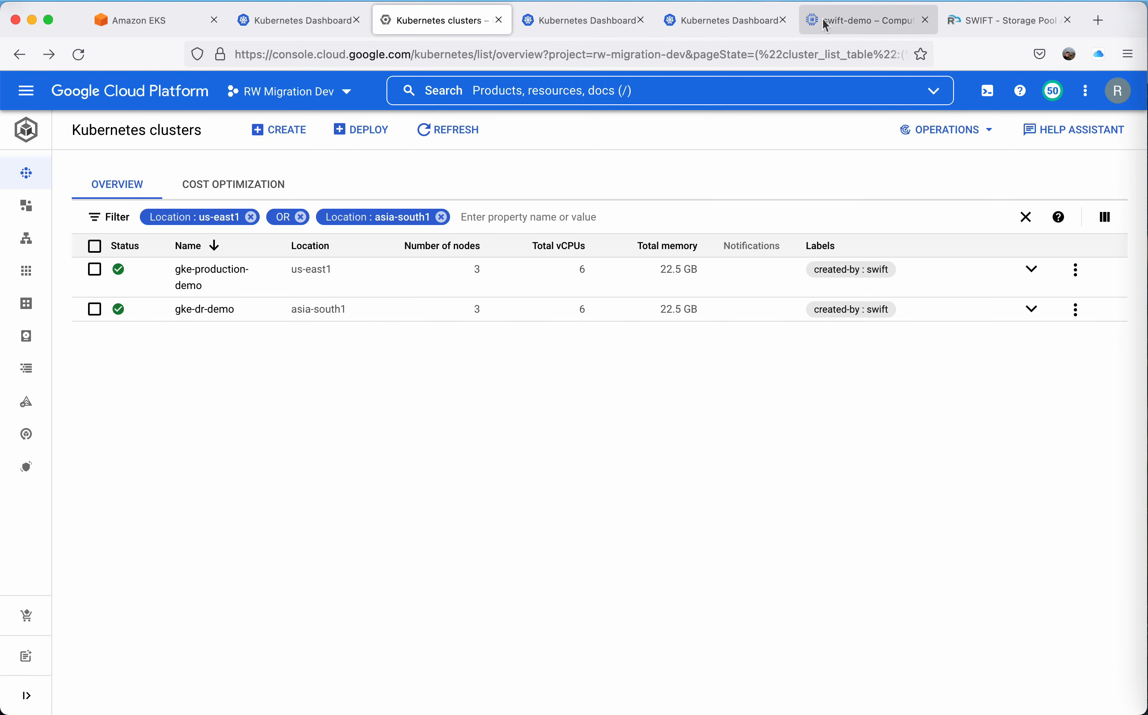
{"action": "left_click", "coordinate": [841, 21]}
{"action": "scroll", "coordinate": [133, 594], "scroll_direction": "down", "scroll_amount": 10}
{"action": "scroll", "coordinate": [131, 594], "scroll_direction": "down", "scroll_amount": 15}
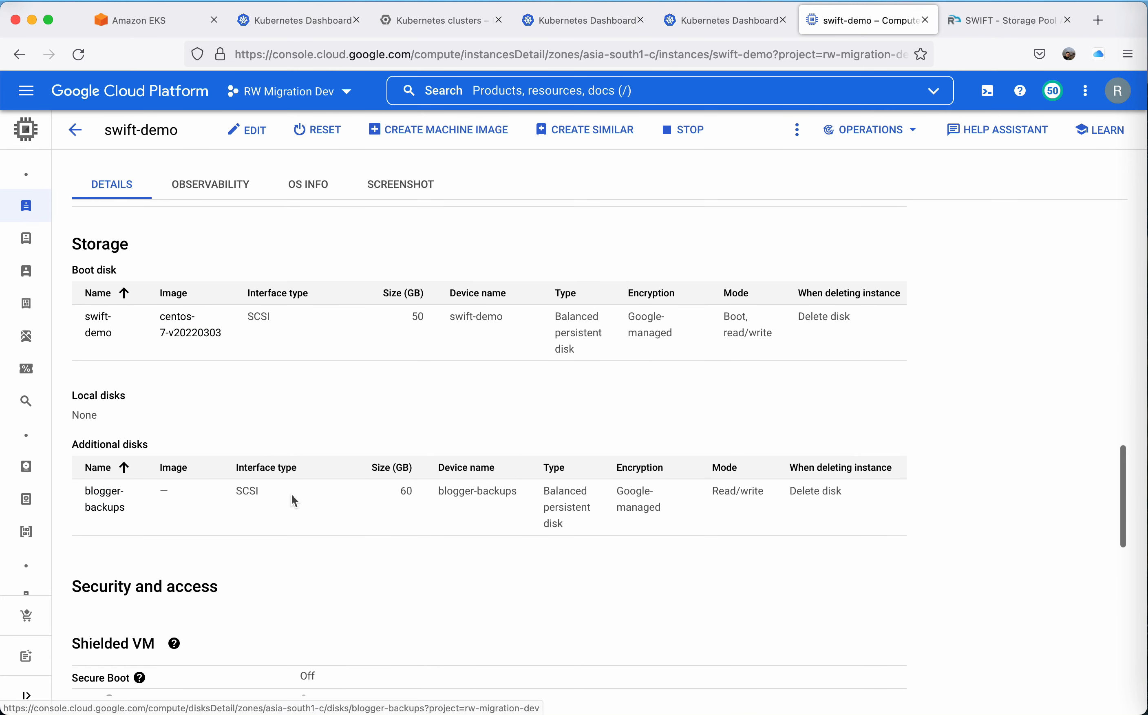
Return to SWIFT and start a new storage pool with the friendly name BloggerAppBackupPool.
{"action": "left_click", "coordinate": [1012, 21]}
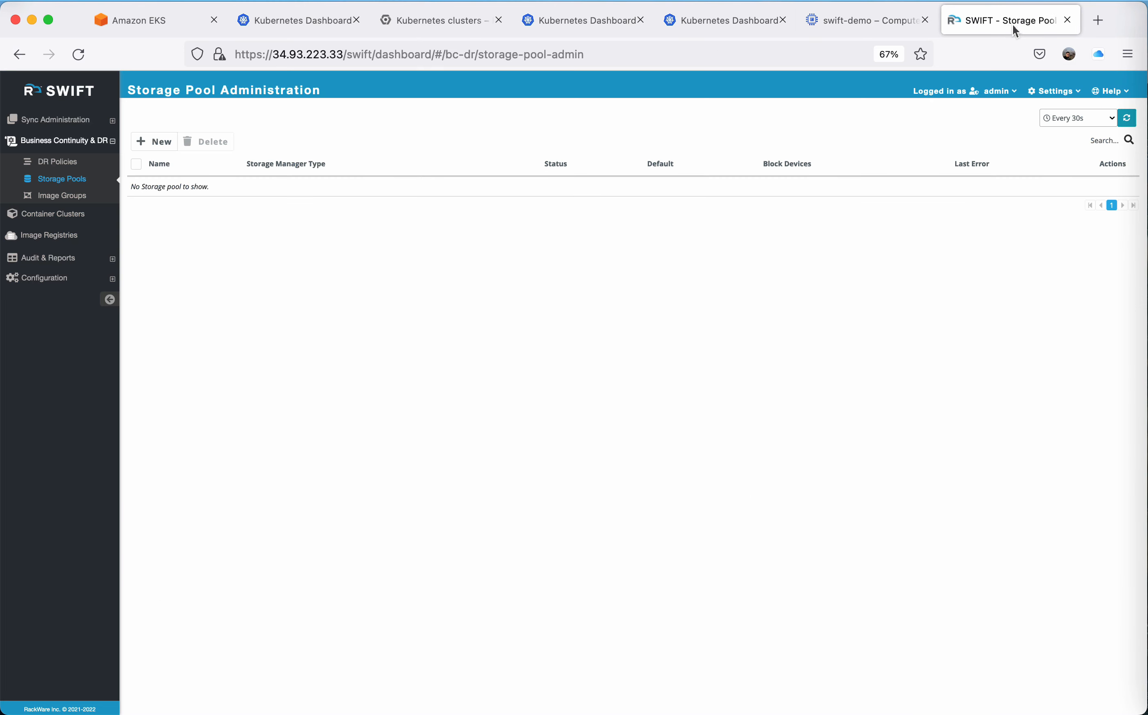
{"action": "left_click", "coordinate": [154, 146]}
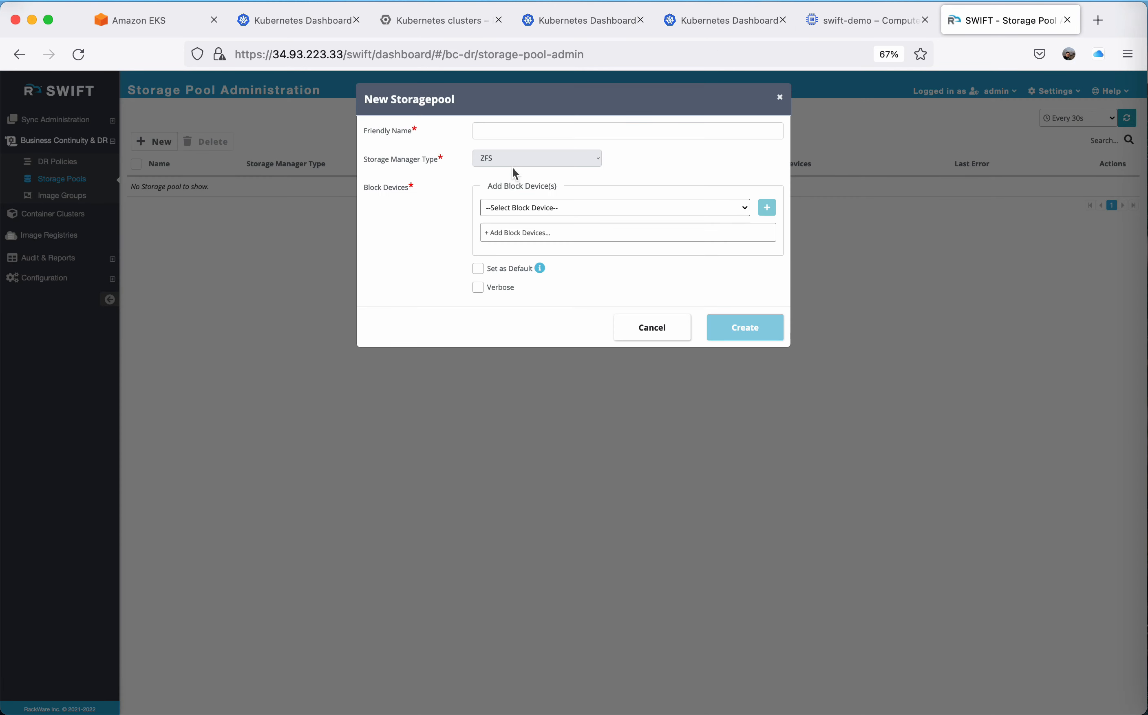
{"action": "left_click", "coordinate": [517, 132]}
{"action": "type", "text": "Blo"}
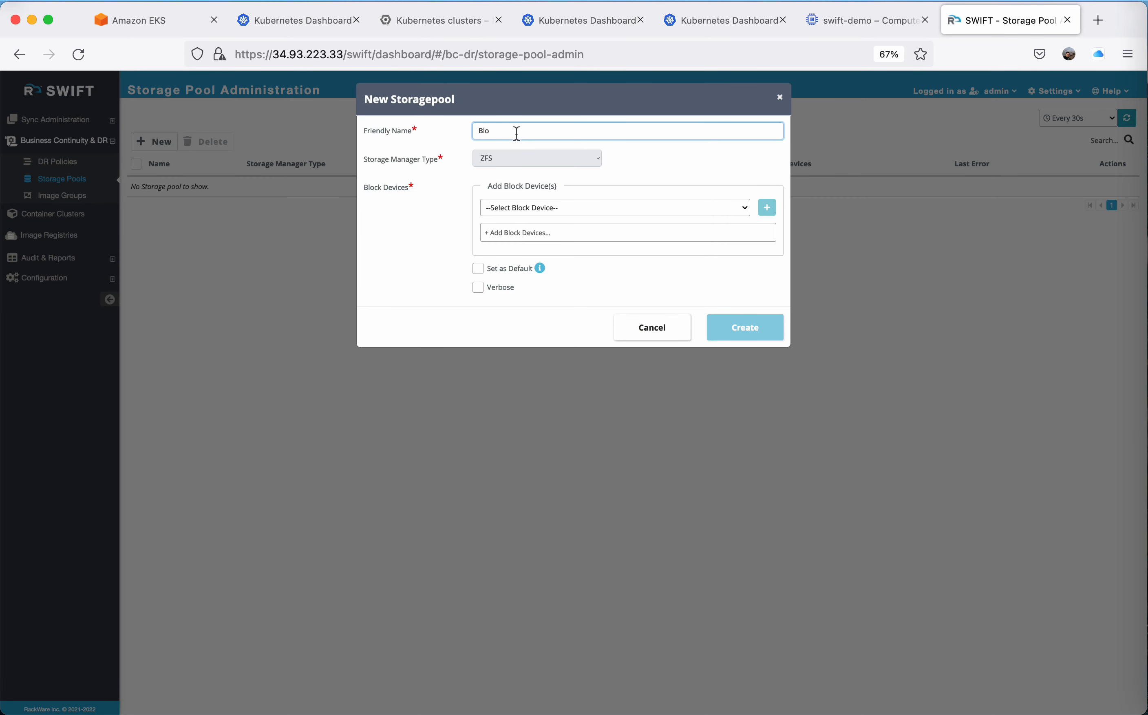
{"action": "type", "text": "ggerAppBackupPool"}
Add the block device /dev/sdb to the new storage pool.
{"action": "left_click", "coordinate": [535, 206]}
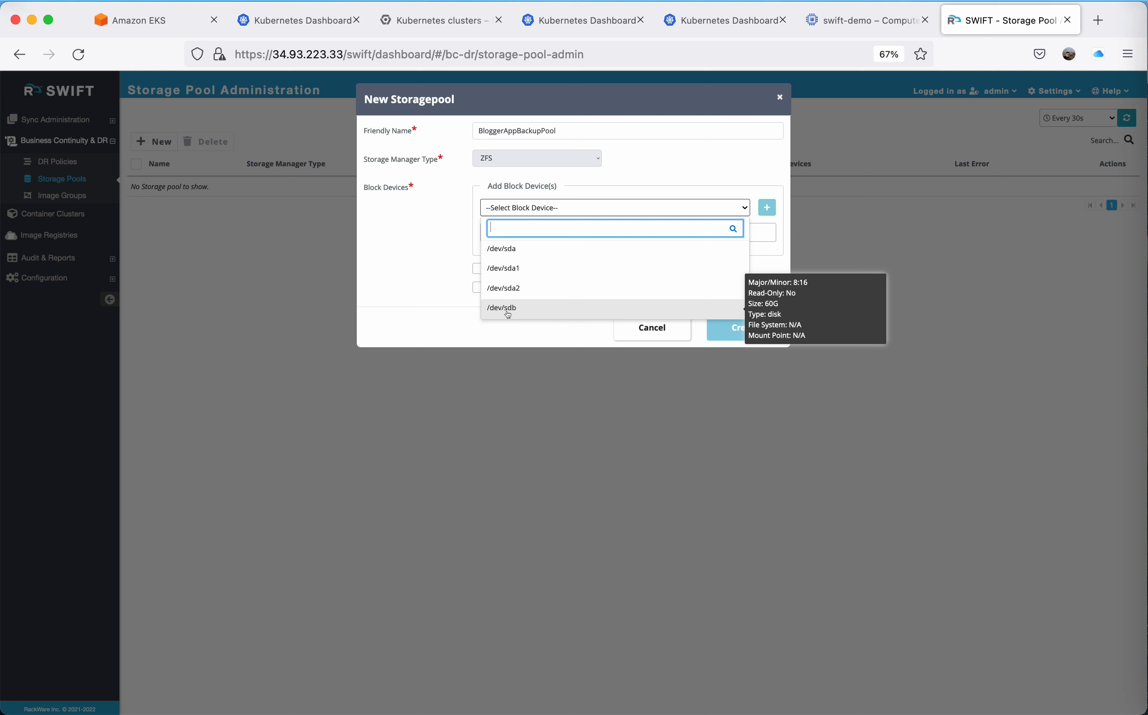
{"action": "left_click", "coordinate": [506, 308]}
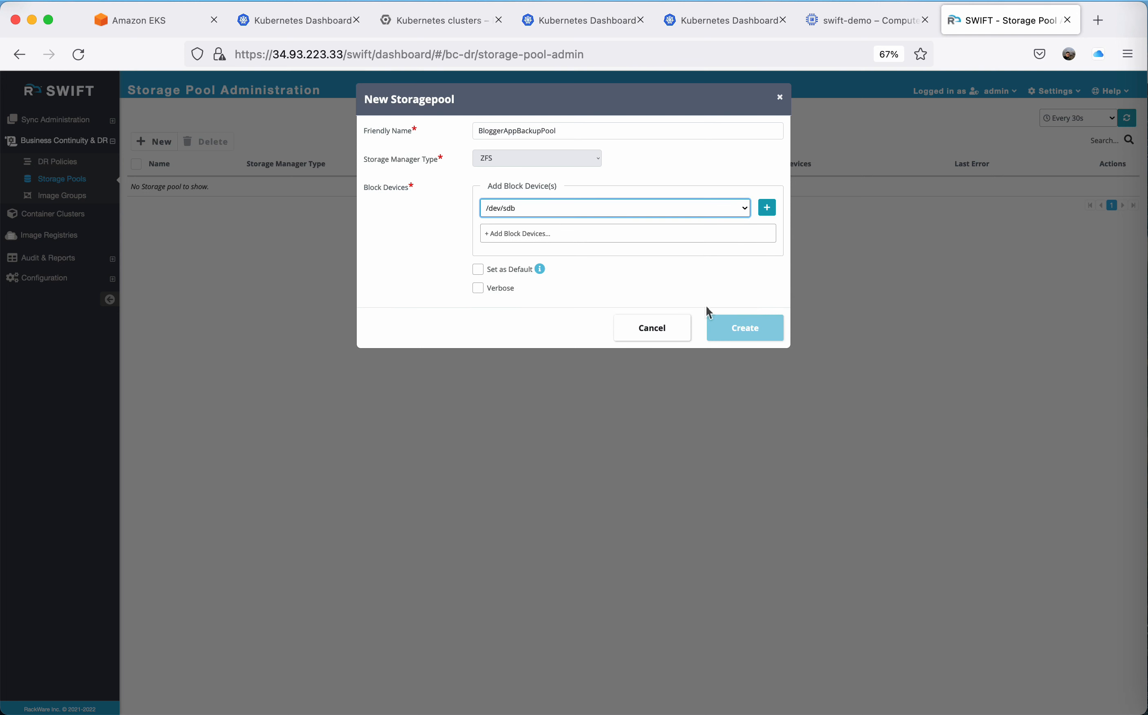
{"action": "left_click", "coordinate": [766, 208]}
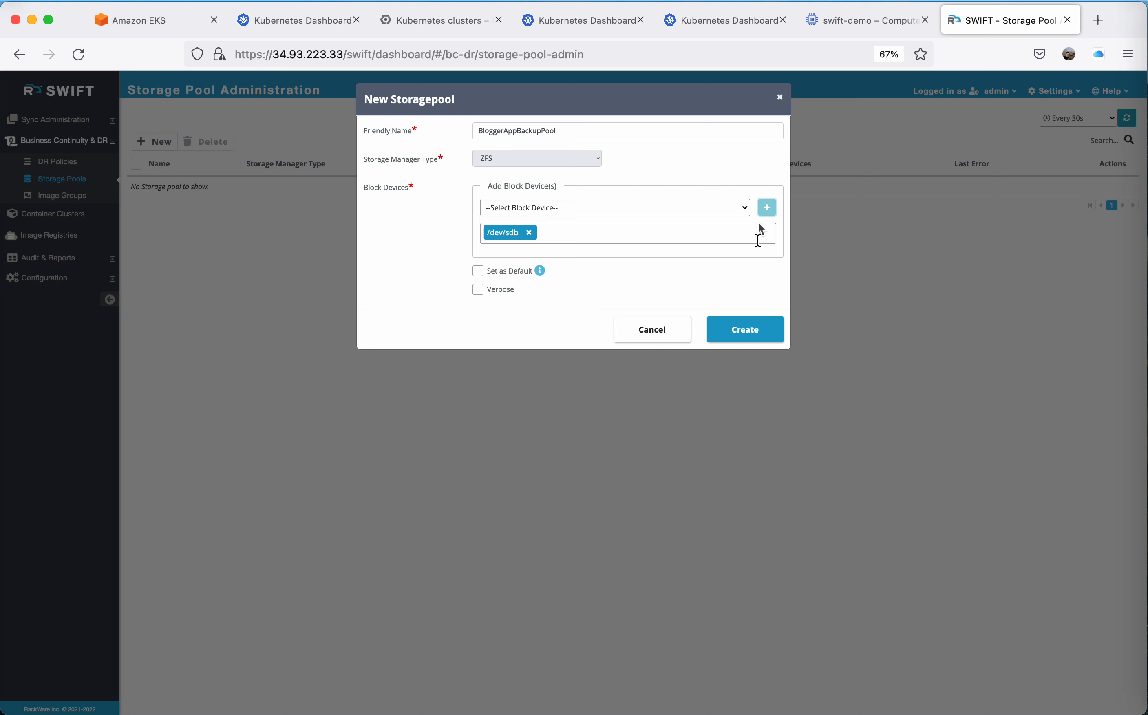
Create the storage pool and expand its summary details in the pool list.
{"action": "left_click", "coordinate": [764, 327]}
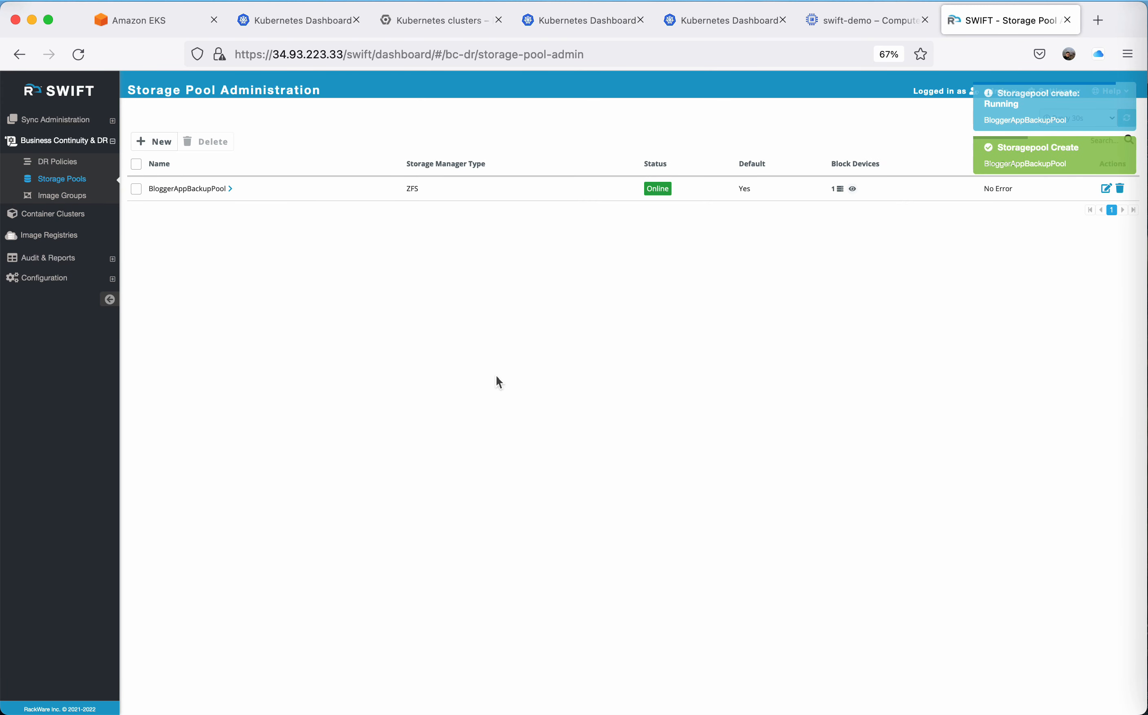
{"action": "left_click", "coordinate": [228, 188]}
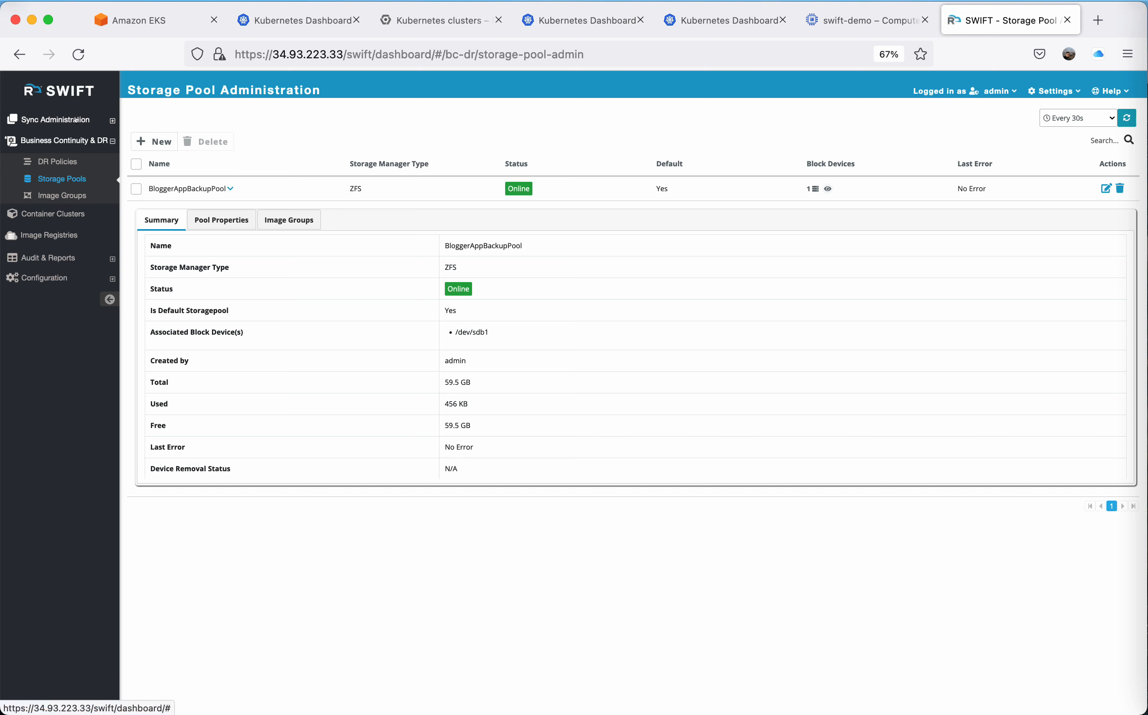
Start a new DR policy named ThirtyMinsPolicy with the sync type Stage1+2.
{"action": "left_click", "coordinate": [63, 161]}
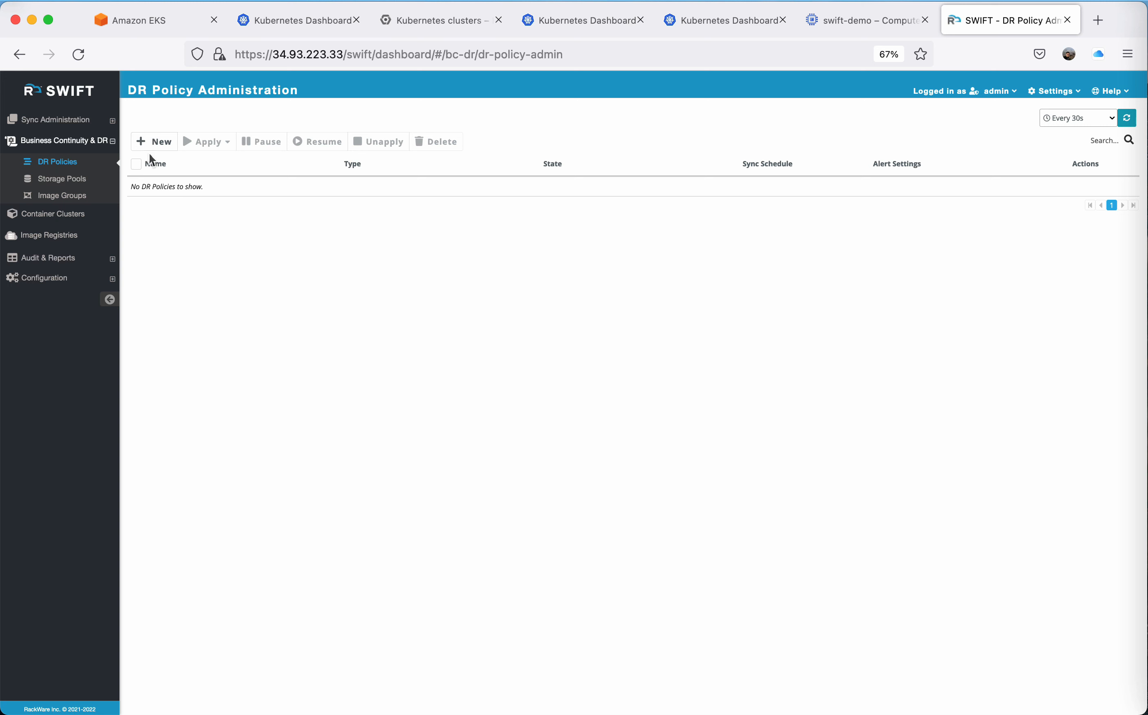
{"action": "left_click", "coordinate": [152, 141]}
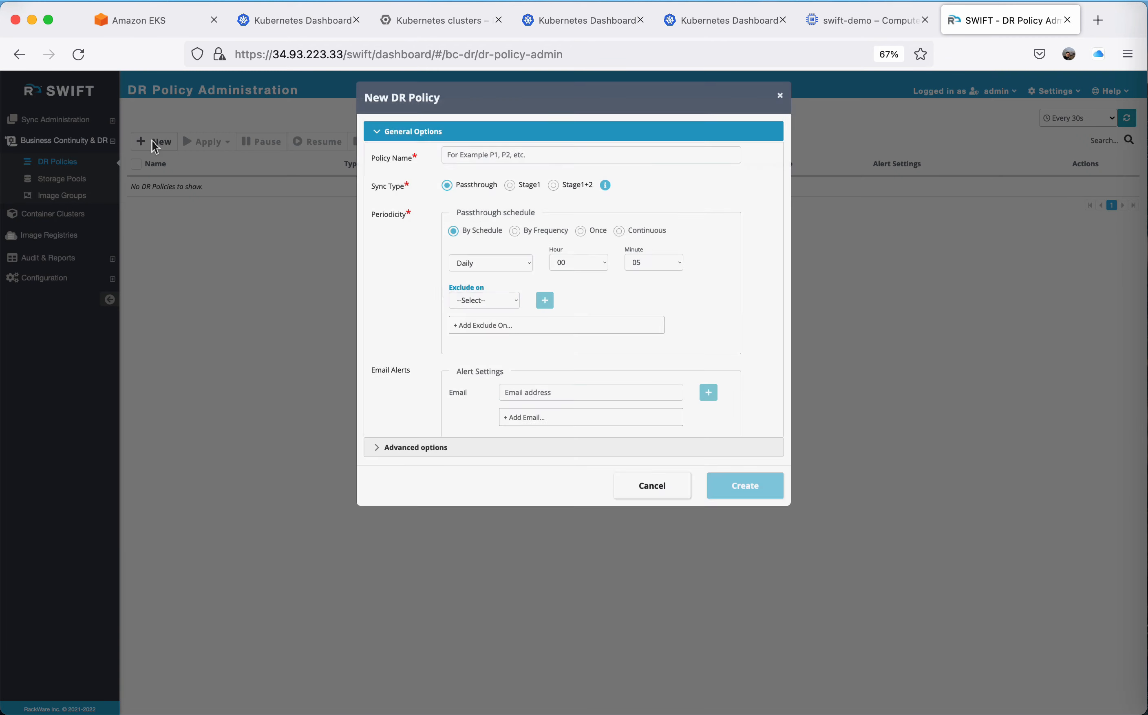
{"action": "left_click", "coordinate": [479, 157]}
{"action": "type", "text": "Thir"}
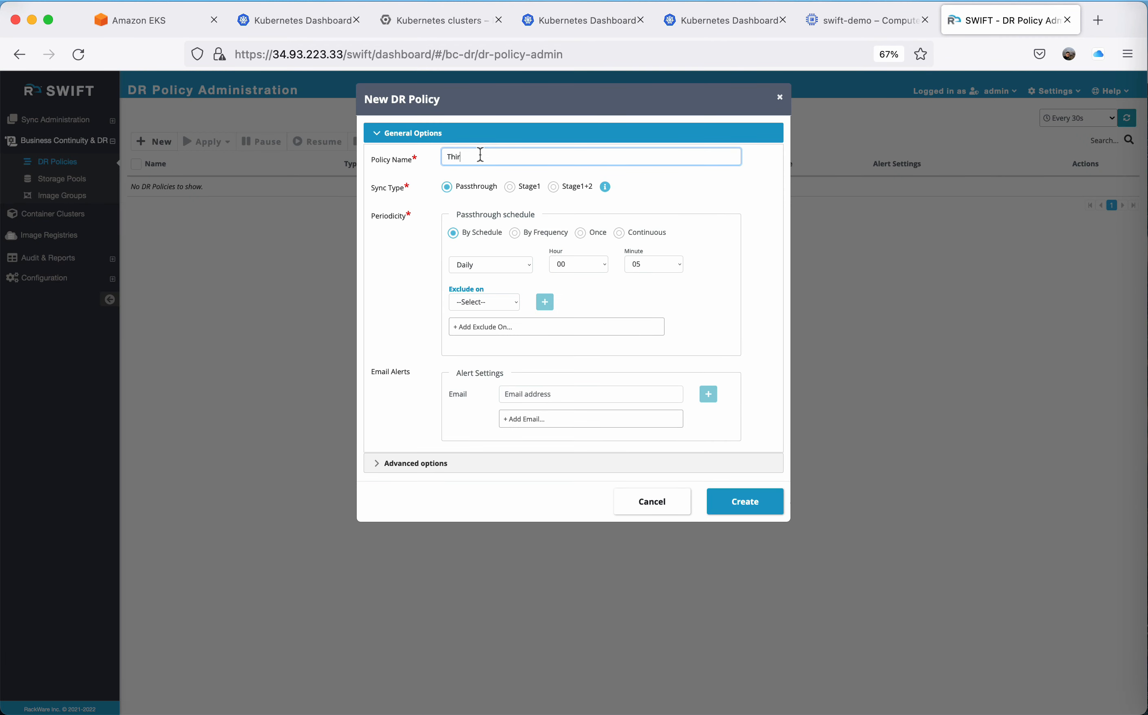
{"action": "type", "text": "tyMinPolicy"}
{"action": "left_click", "coordinate": [479, 154]}
{"action": "type", "text": "s"}
{"action": "left_click", "coordinate": [552, 187]}
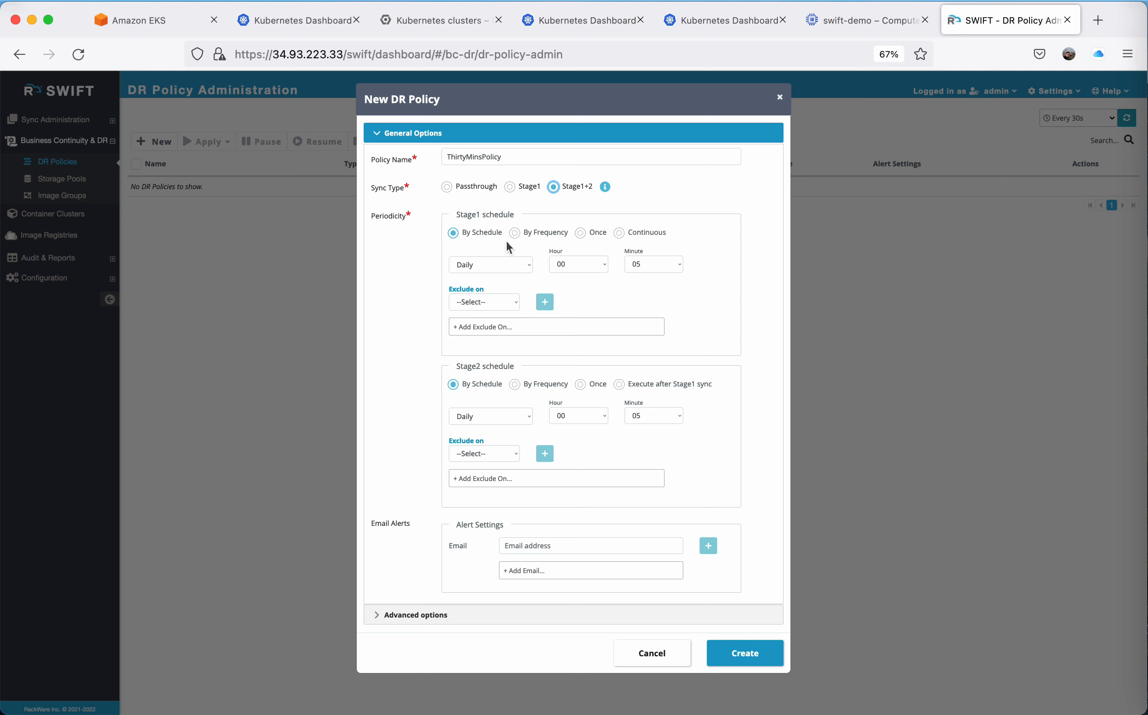
Run the policy's Stage1 by frequency every 30 minutes and set Stage2 to execute after the Stage1 sync.
{"action": "left_click", "coordinate": [513, 233]}
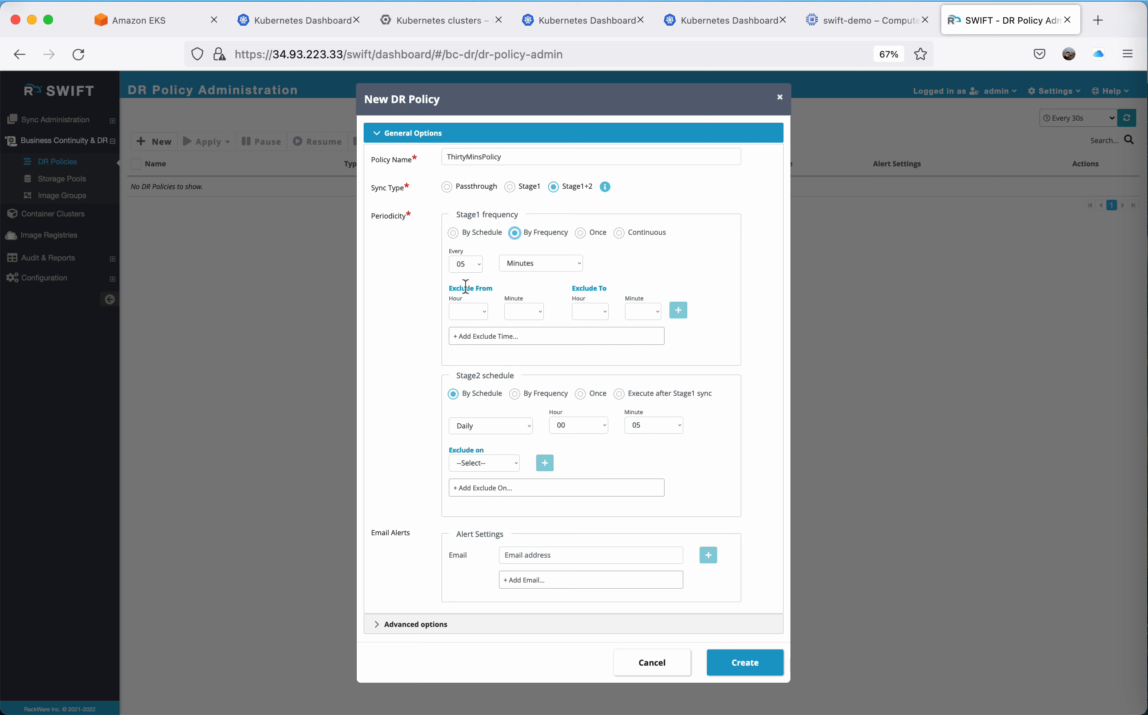
{"action": "left_click", "coordinate": [465, 267]}
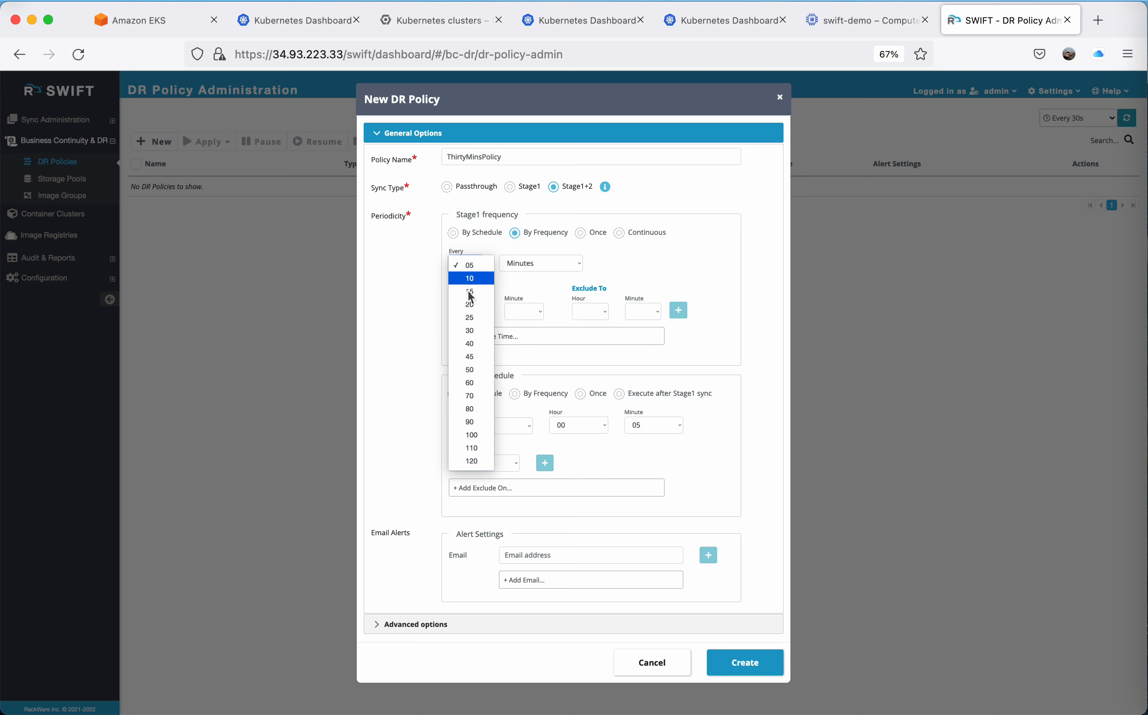
{"action": "left_click", "coordinate": [476, 330]}
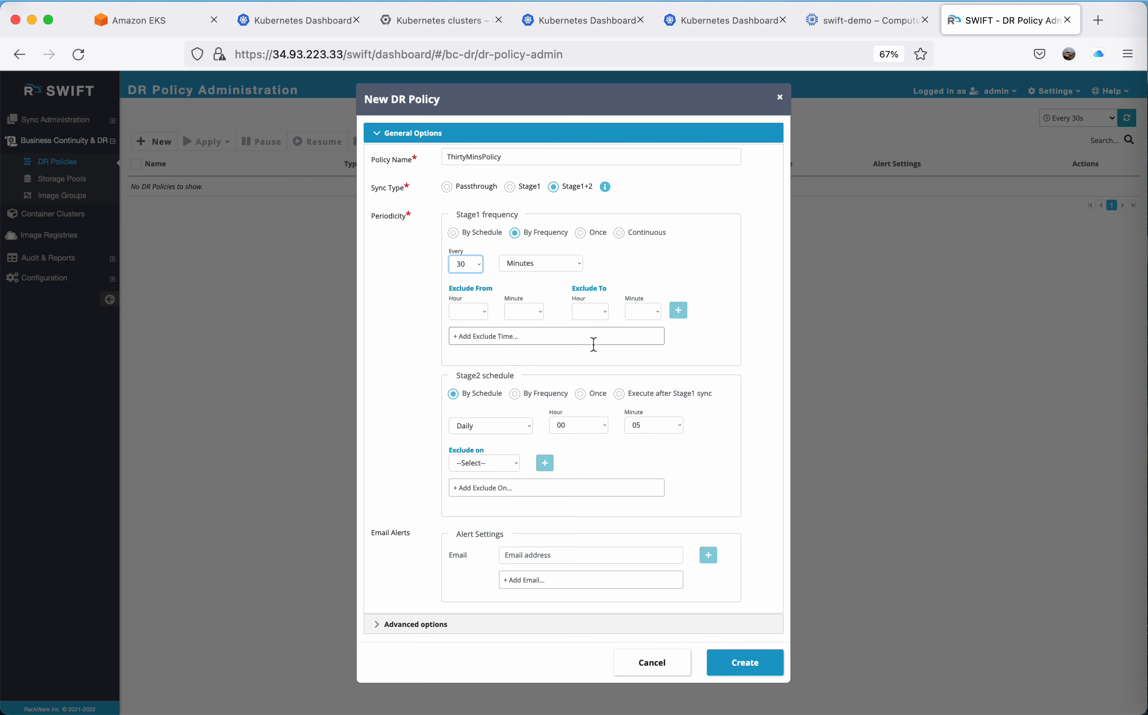
{"action": "left_click", "coordinate": [618, 394]}
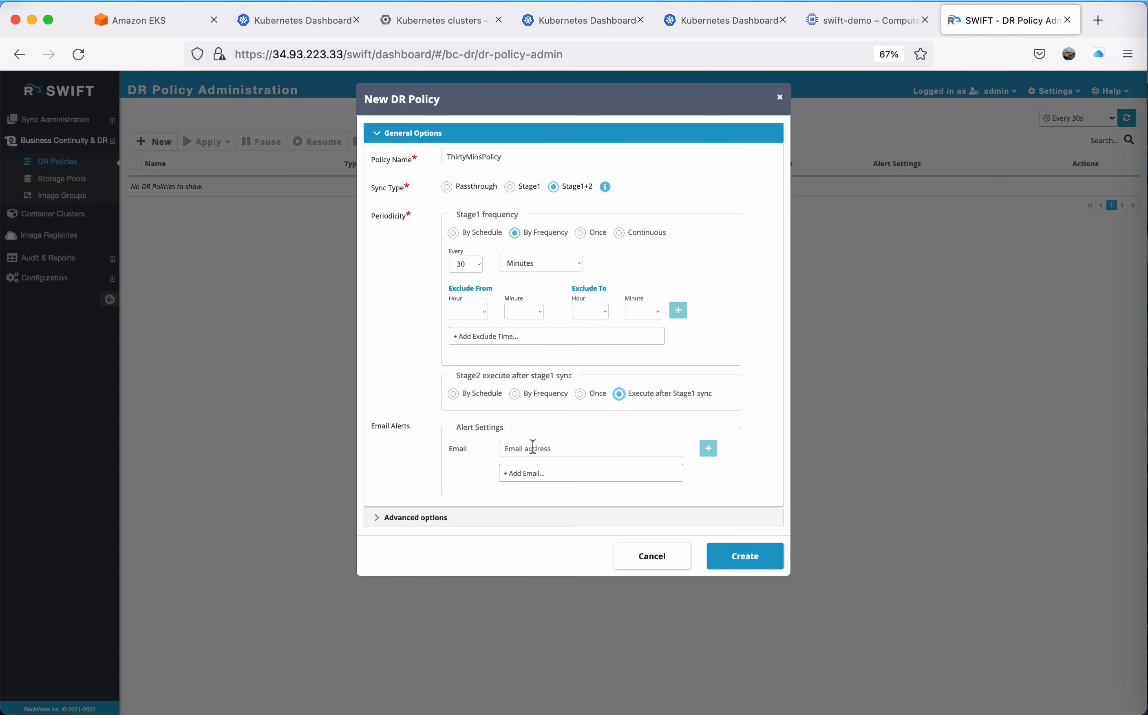
Add the recipient's e-mail address to the policy's alert settings.
{"action": "left_click", "coordinate": [547, 444]}
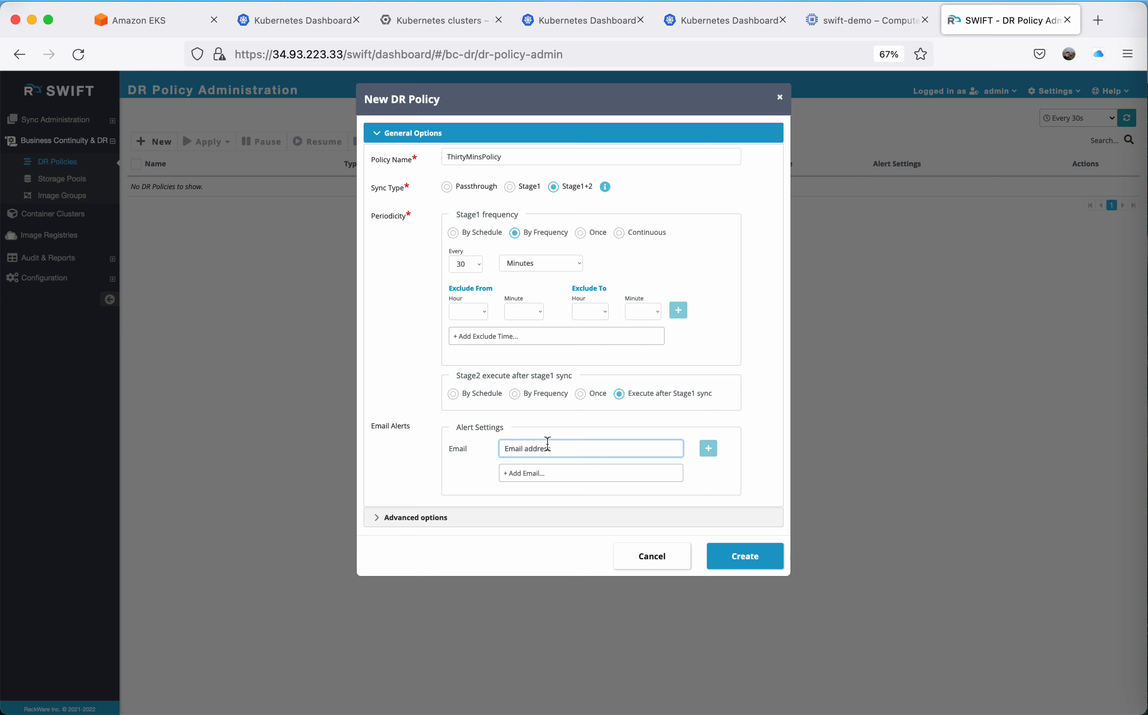
{"action": "left_click", "coordinate": [708, 448]}
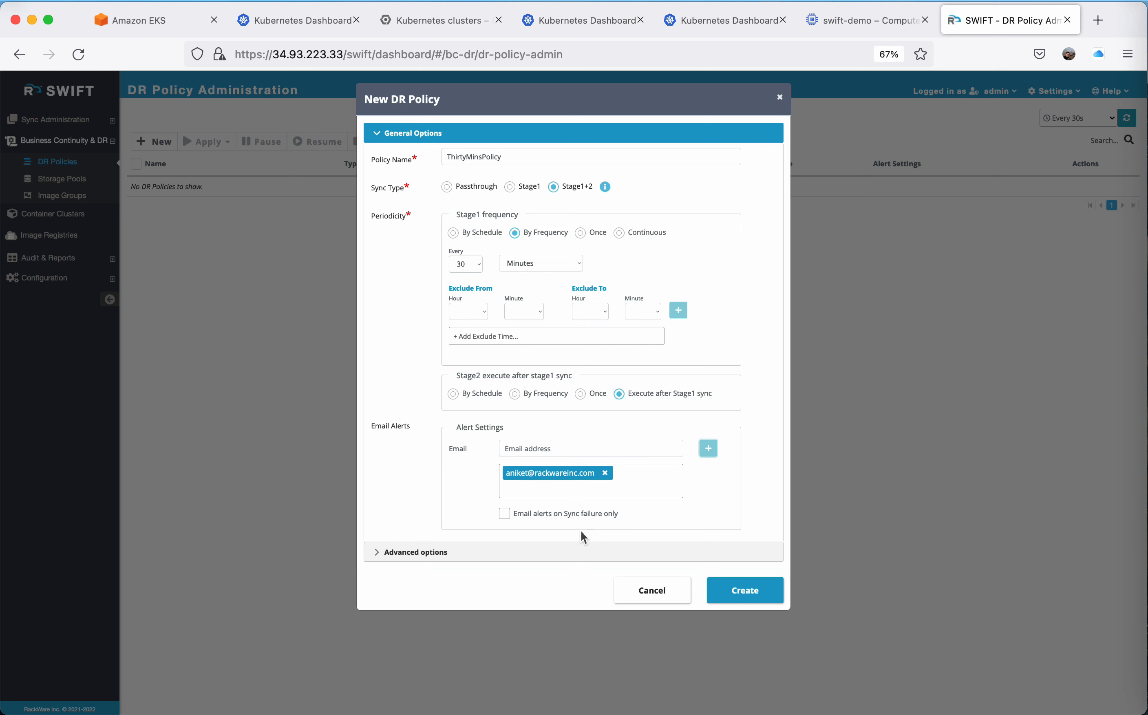
Check the advanced options of the DR policy and create the policy.
{"action": "left_click", "coordinate": [561, 549]}
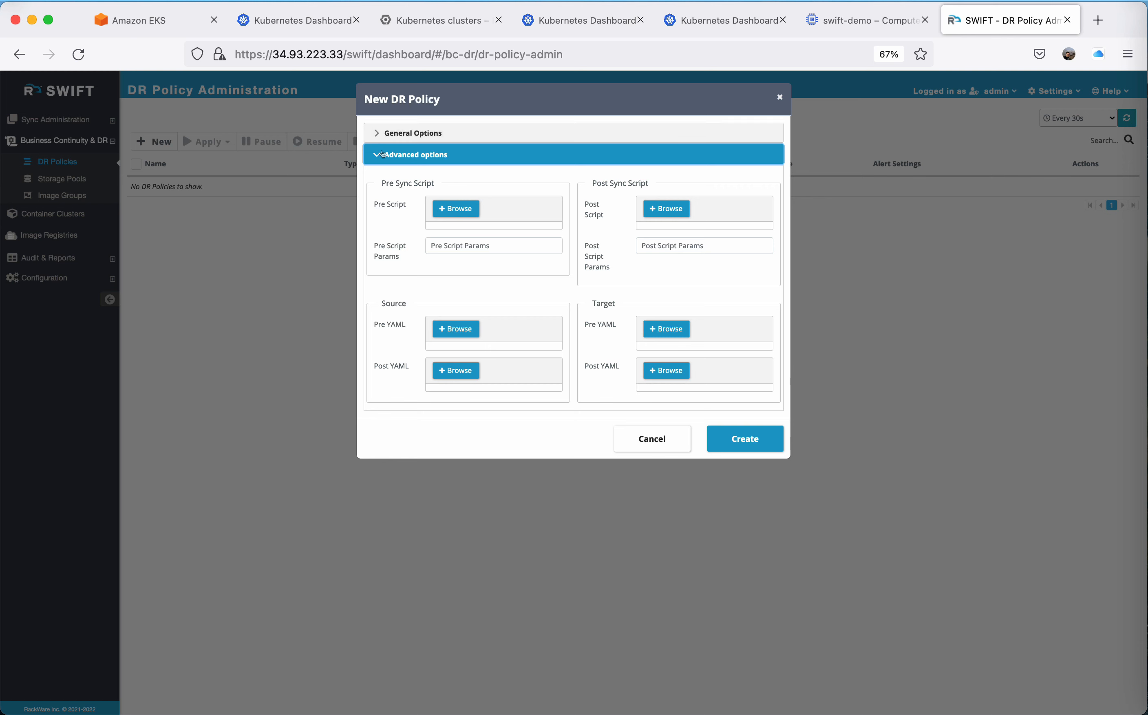
{"action": "left_click", "coordinate": [378, 135]}
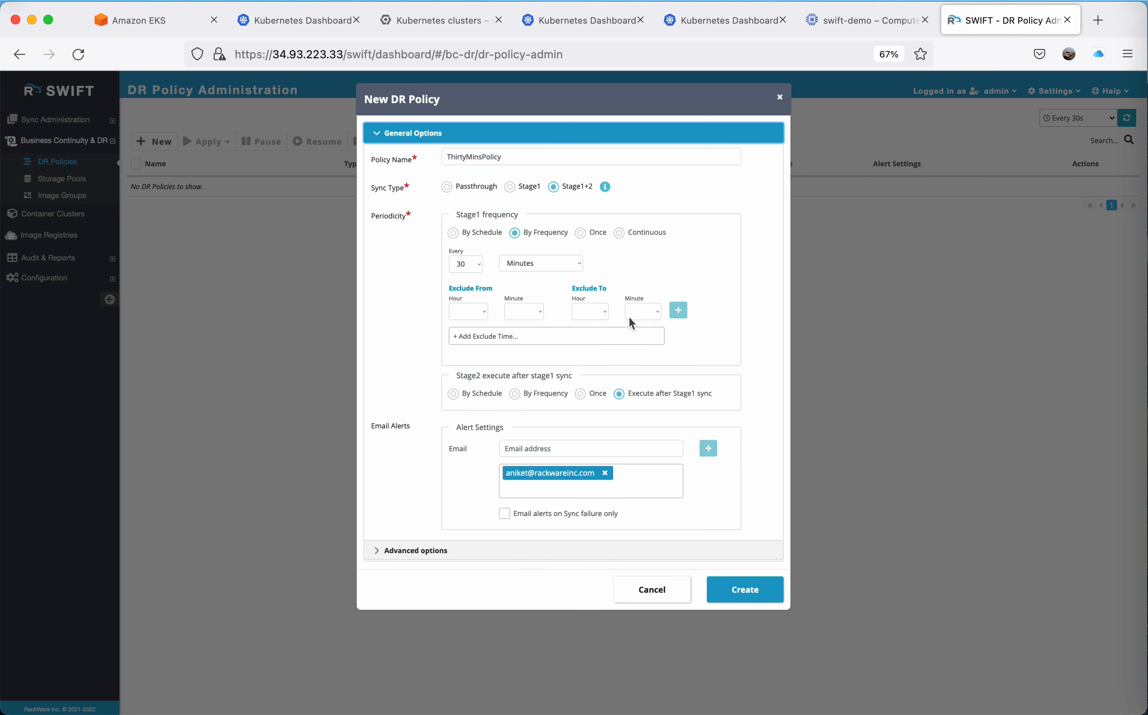
{"action": "left_click", "coordinate": [744, 590]}
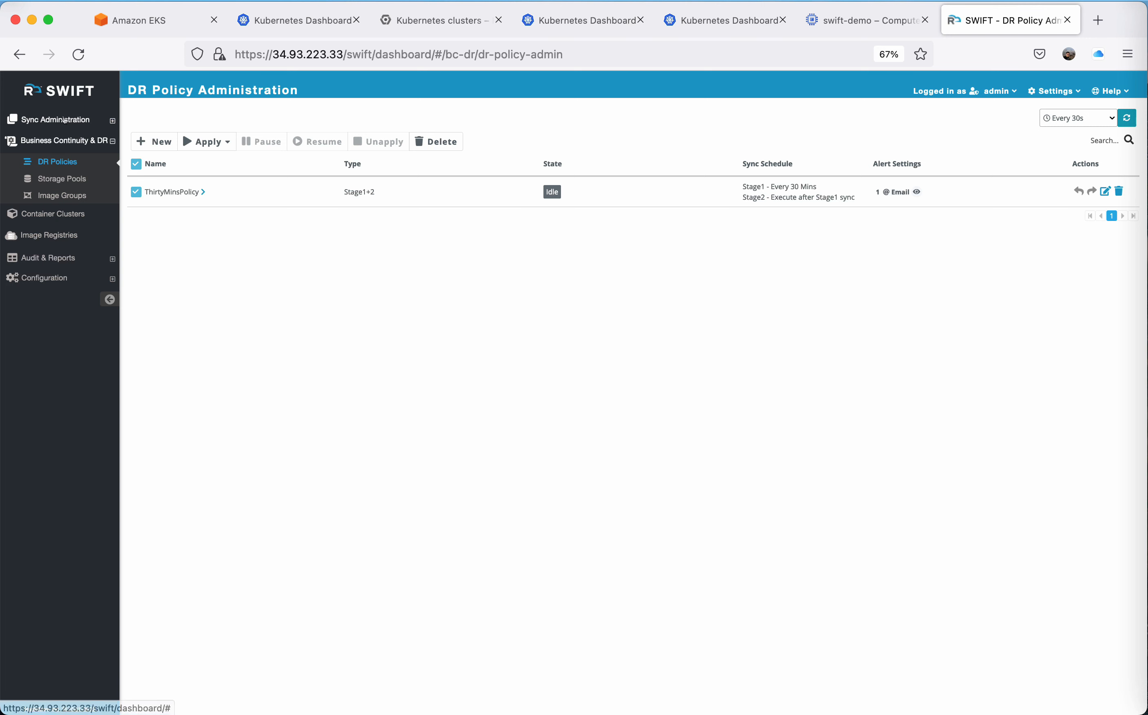
Open All Replications under Sync Administration and start a new replication.
{"action": "left_click", "coordinate": [69, 124]}
{"action": "left_click", "coordinate": [65, 155]}
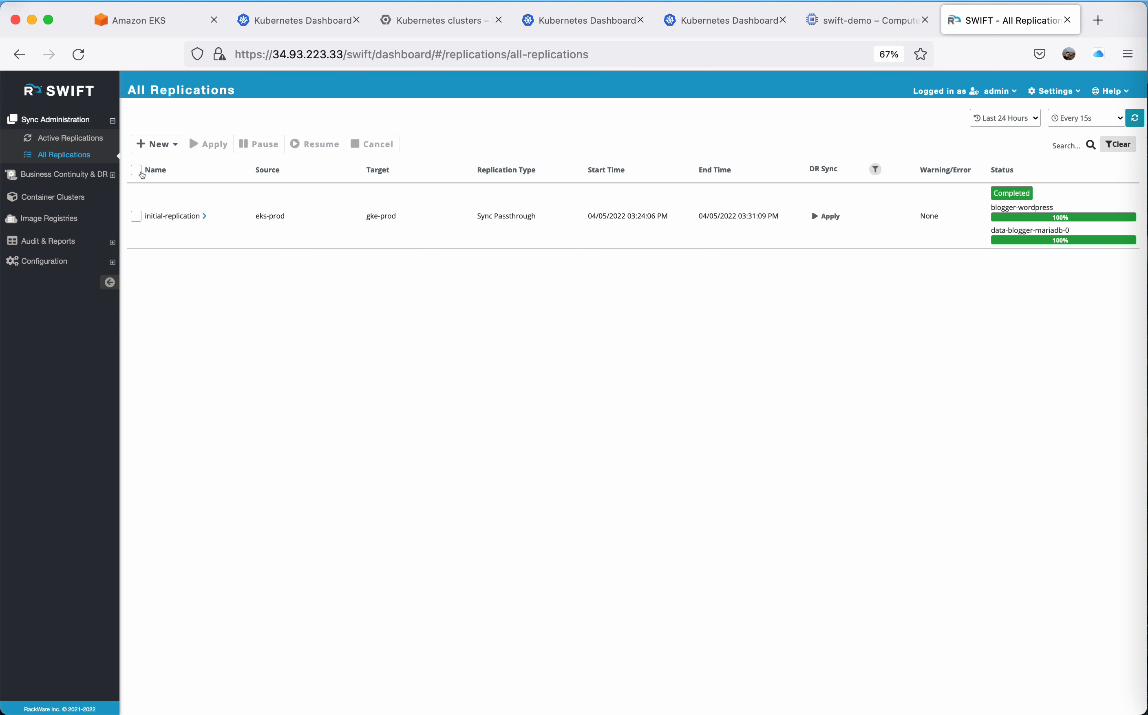
{"action": "left_click", "coordinate": [159, 144]}
{"action": "left_click", "coordinate": [212, 165]}
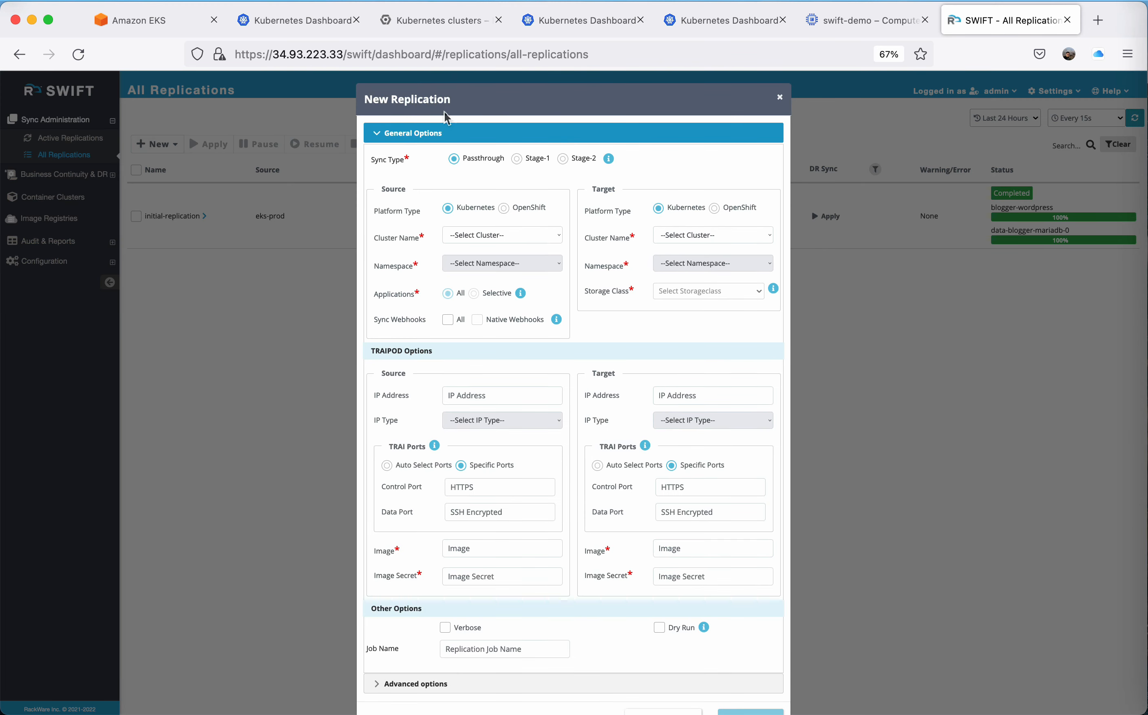
Open the blogger-wordpress external endpoint on port 80 from the Kubernetes Dashboard and go to the site's /admin address.
{"action": "left_click", "coordinate": [582, 24]}
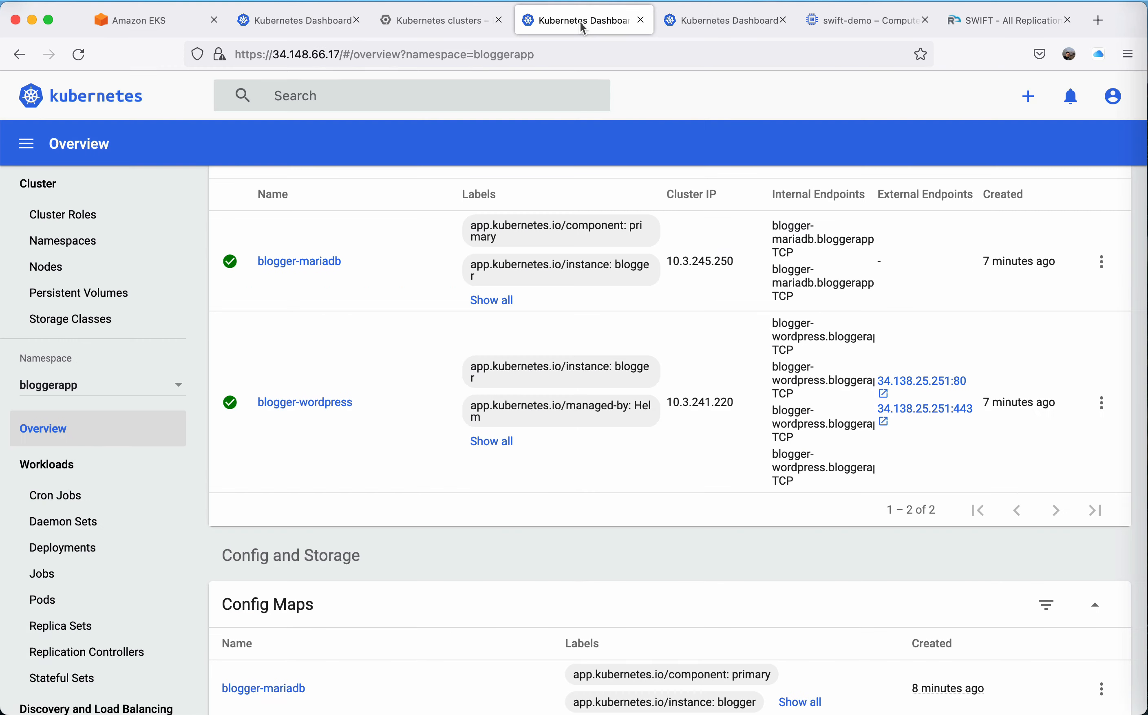
{"action": "left_click", "coordinate": [911, 382]}
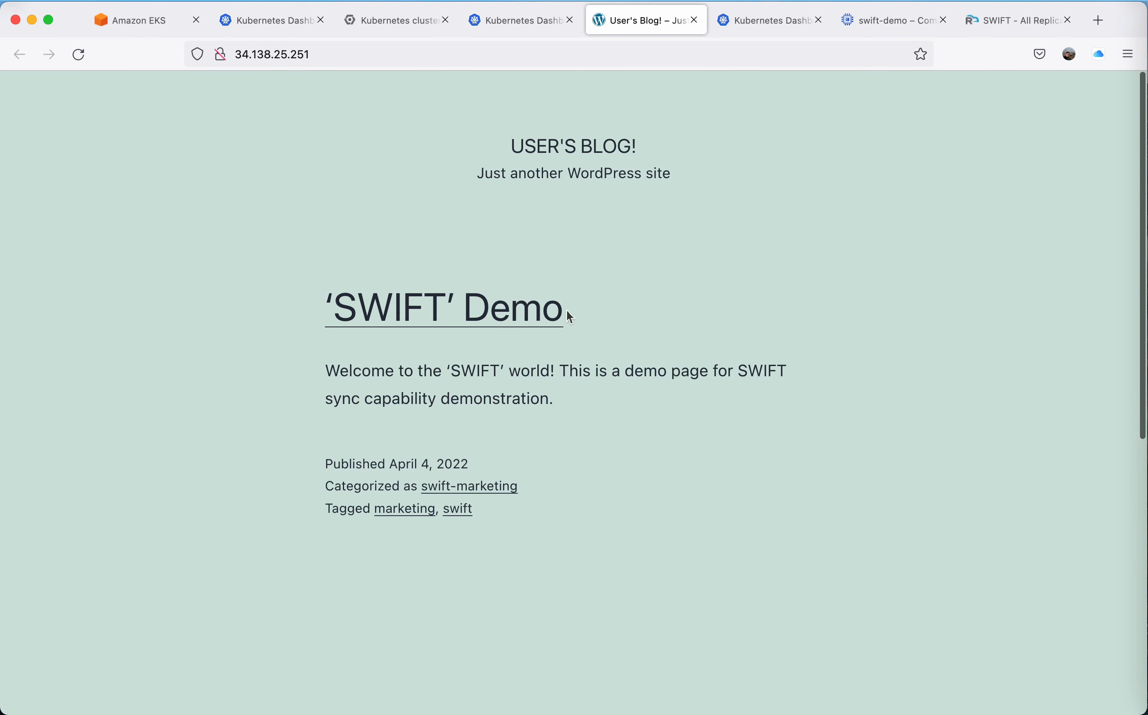
{"action": "left_click", "coordinate": [472, 56]}
{"action": "type", "text": "/adm"}
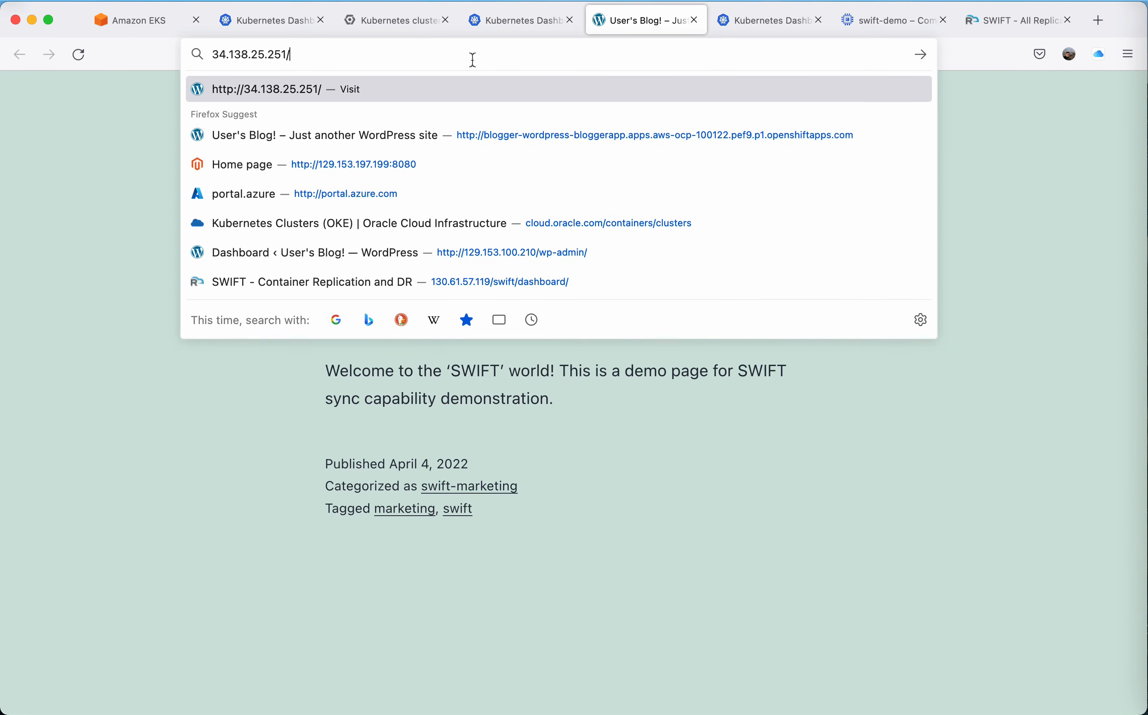
{"action": "type", "text": "in"}
{"action": "key", "text": "Return"}
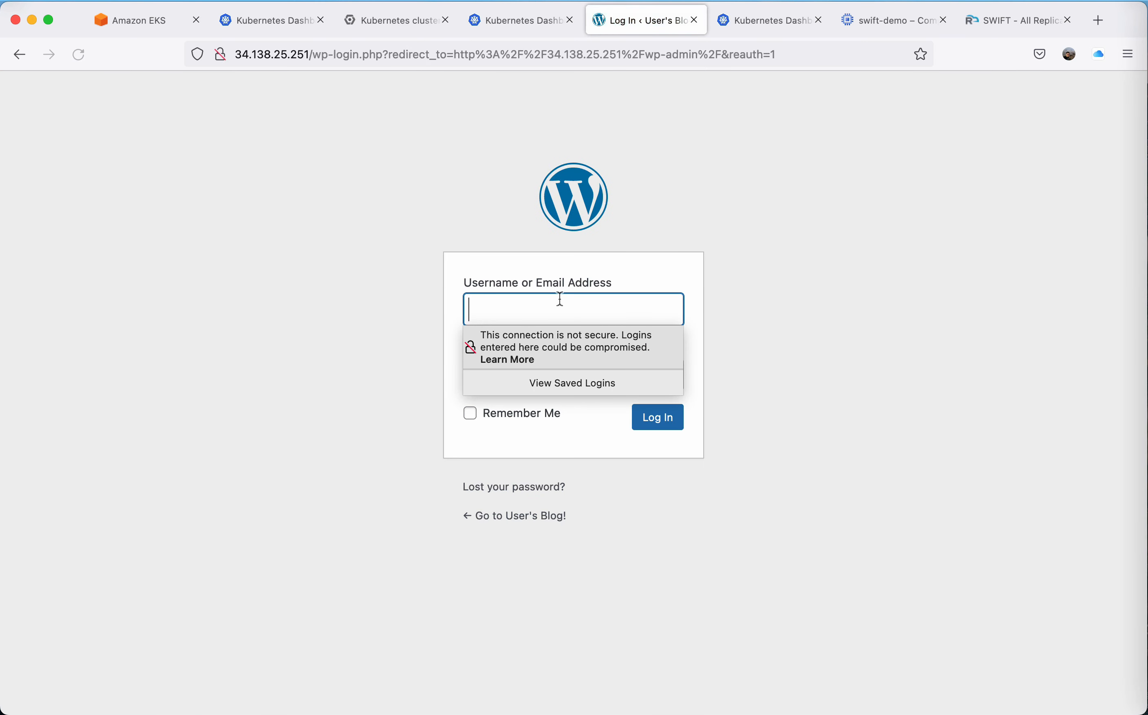
Log in to WordPress with the username and the account password.
{"action": "type", "text": "user"}
{"action": "key", "text": "Tab"}
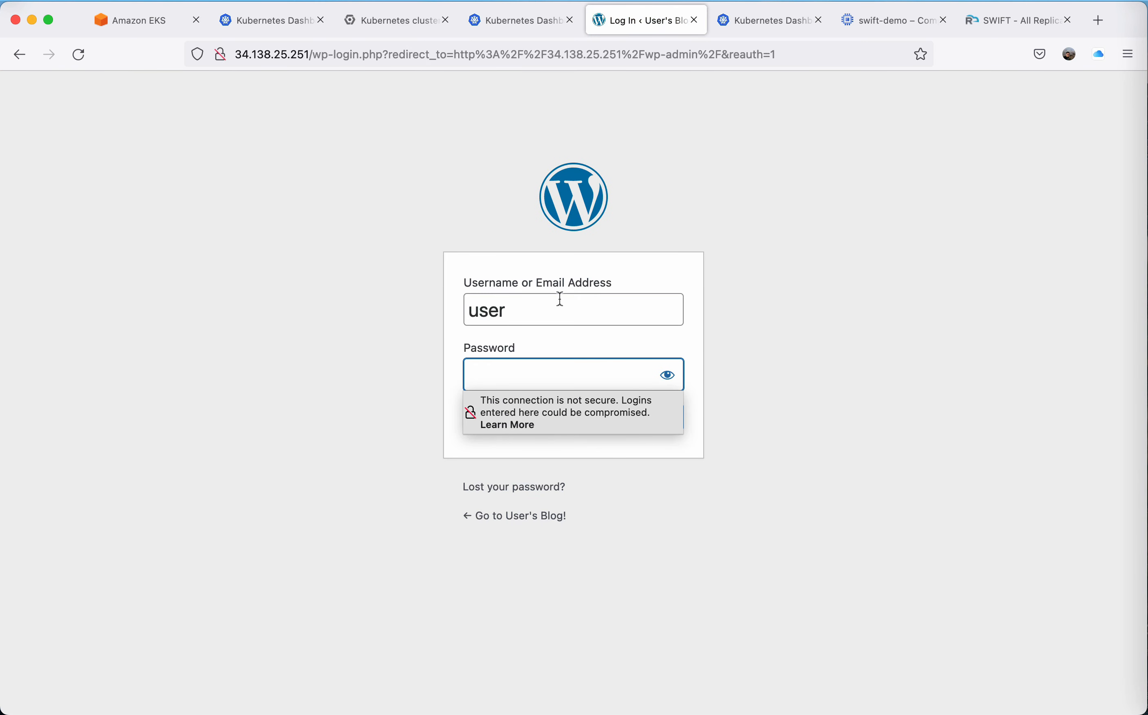
{"action": "type", "text": "•••••••"}
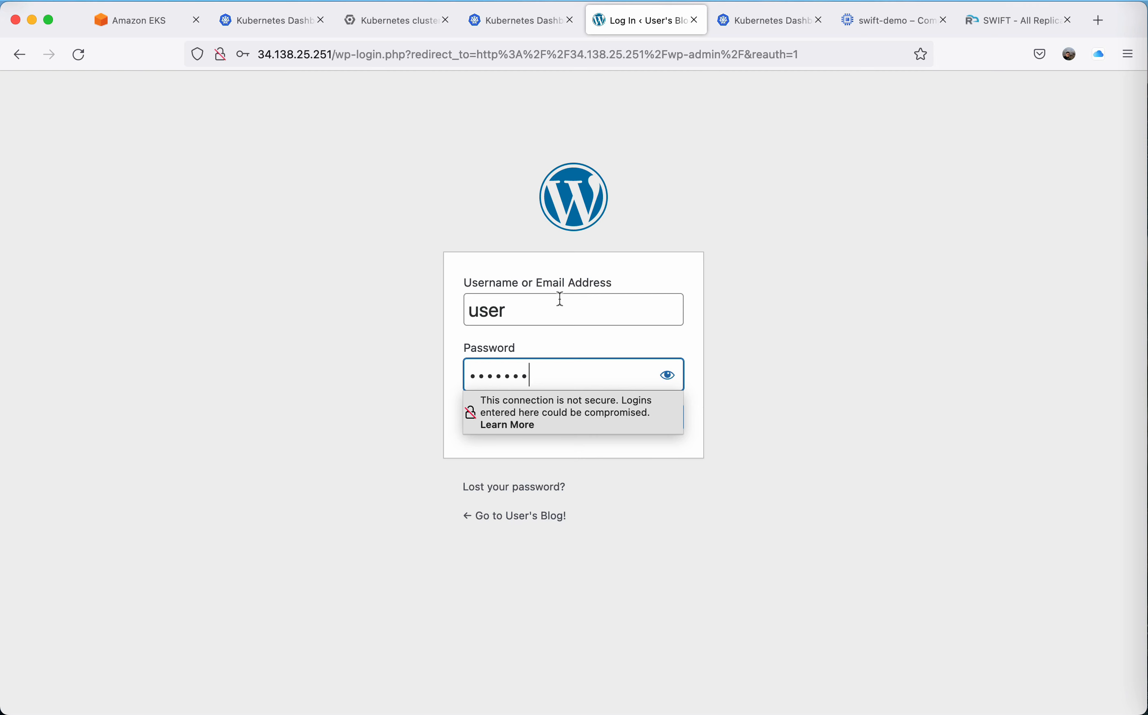
{"action": "type", "text": "•"}
{"action": "key", "text": "Return"}
{"action": "left_click", "coordinate": [519, 269]}
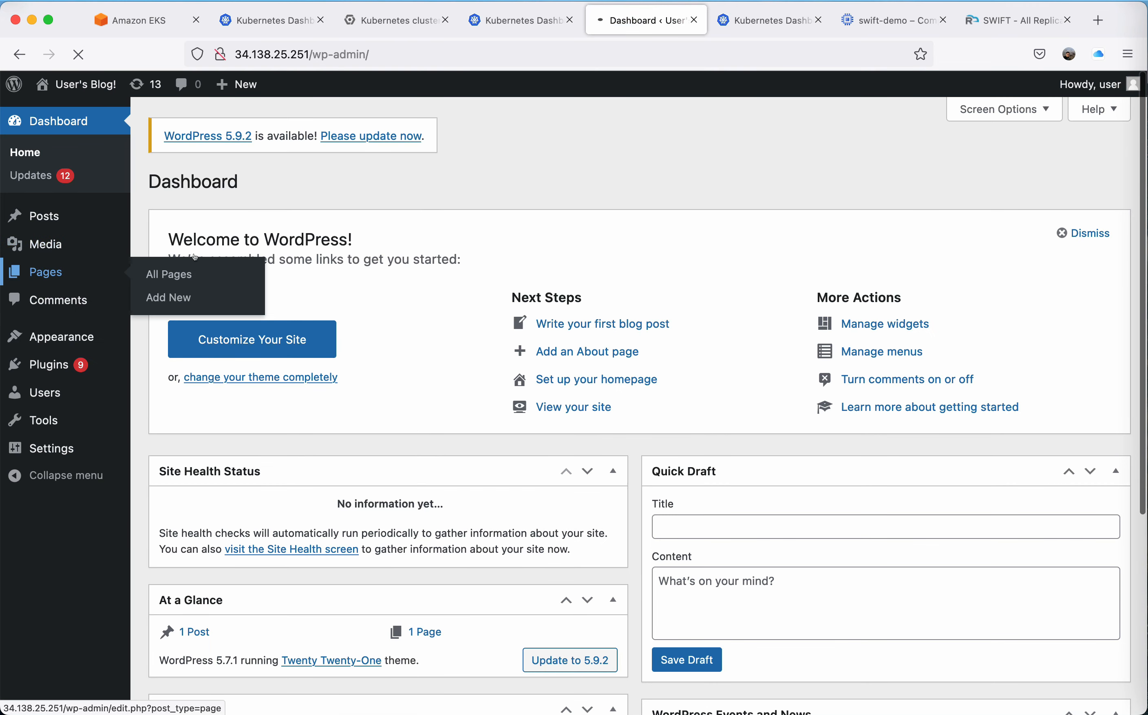
Start a new blog post from the Posts list and dismiss the editor's welcome guide.
{"action": "left_click", "coordinate": [194, 257]}
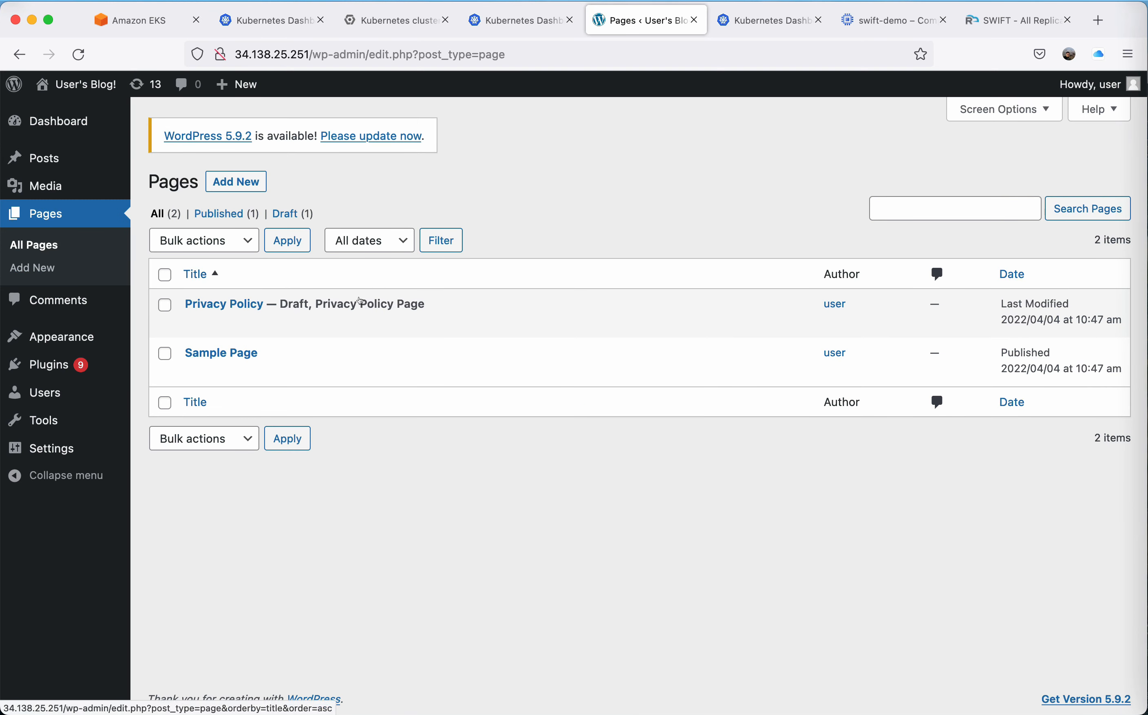
{"action": "left_click", "coordinate": [56, 159]}
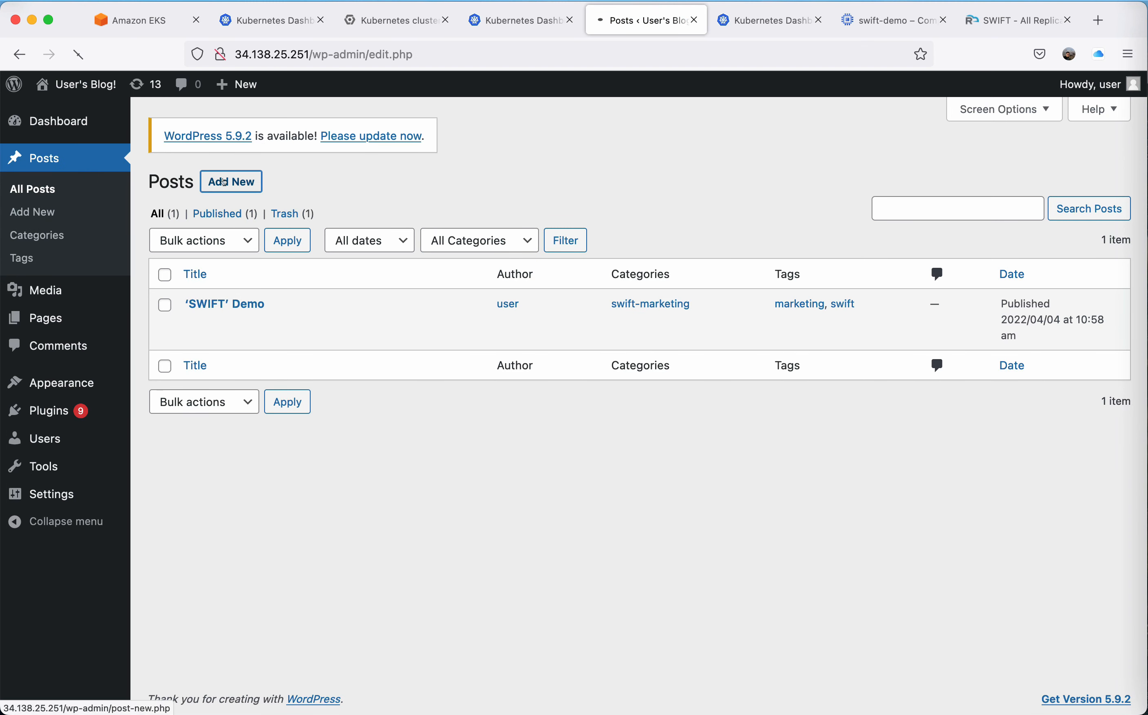
{"action": "left_click", "coordinate": [225, 183]}
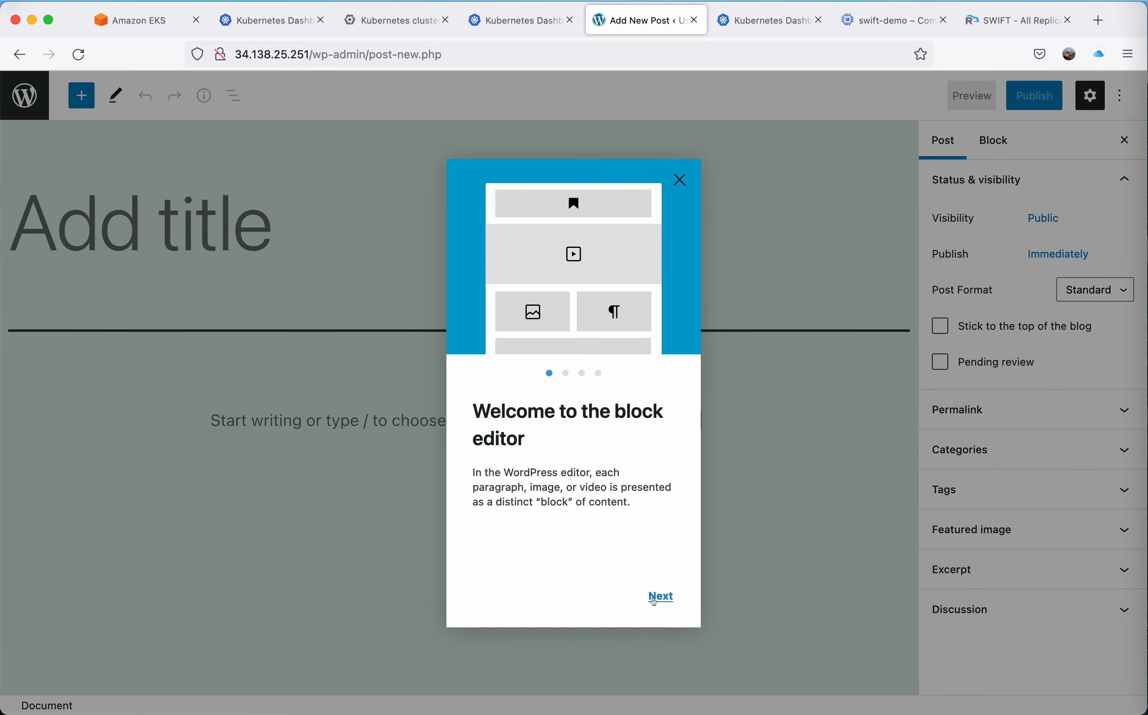
{"action": "left_click", "coordinate": [657, 597]}
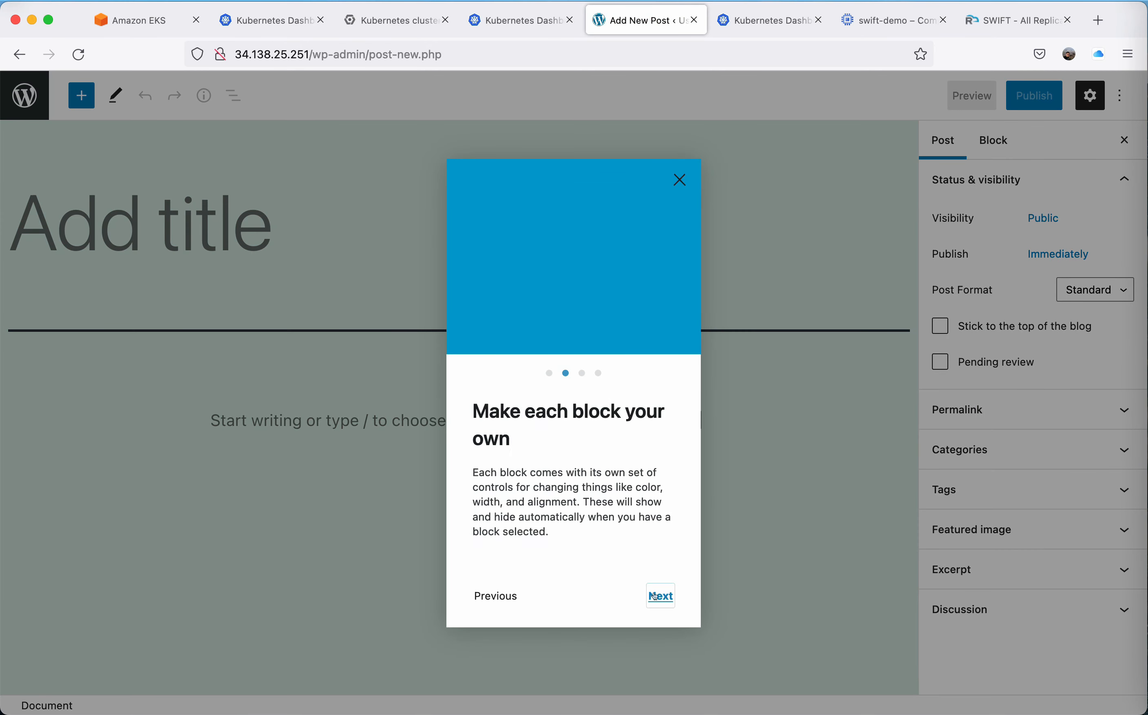
{"action": "left_click", "coordinate": [658, 596]}
{"action": "left_click", "coordinate": [658, 596]}
{"action": "left_click", "coordinate": [657, 597]}
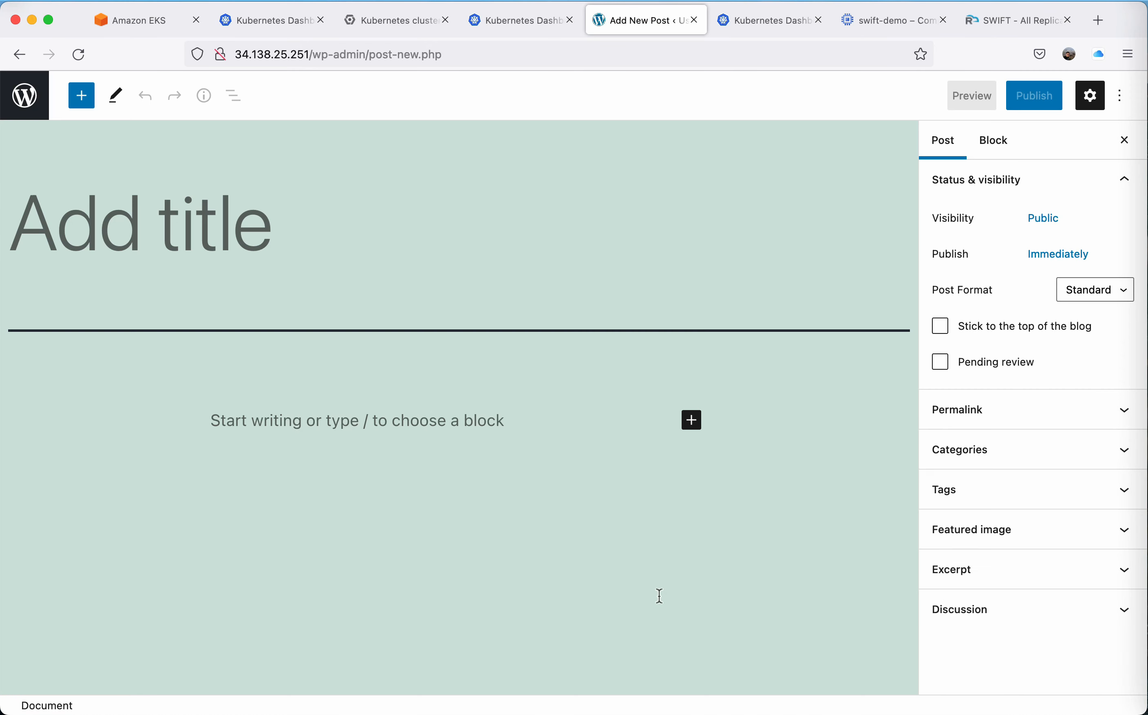
Title the new post "DR demo" and publish it.
{"action": "left_click", "coordinate": [233, 241]}
{"action": "type", "text": "DR demo"}
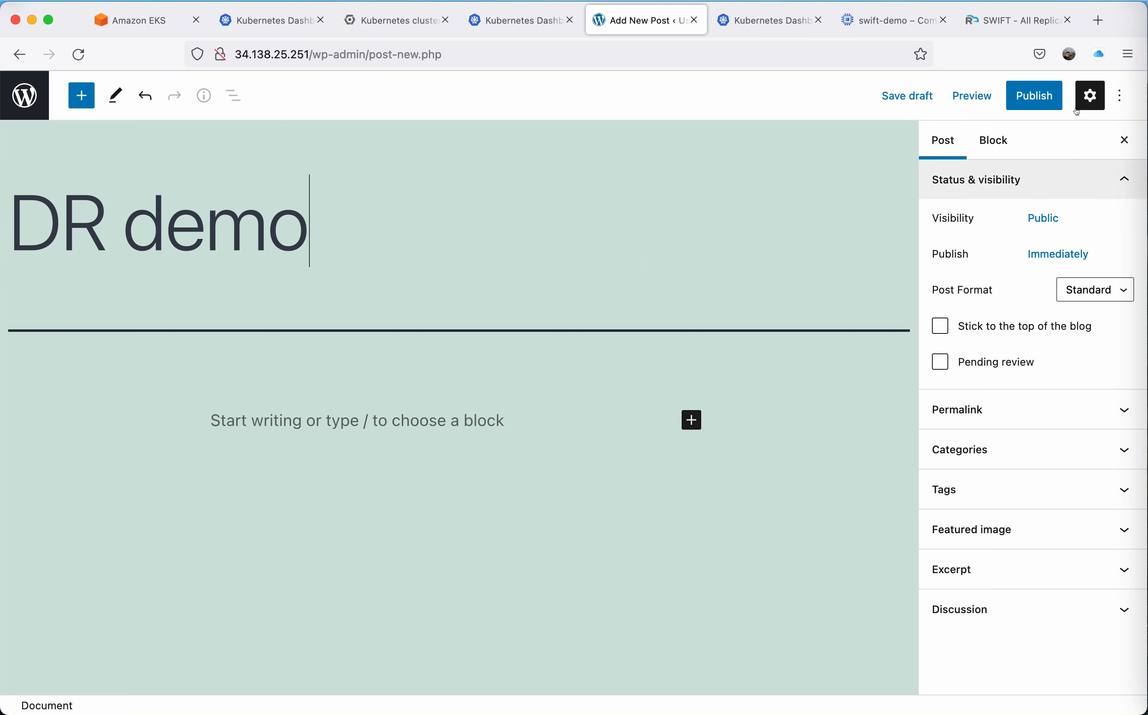
{"action": "left_click", "coordinate": [1034, 95]}
{"action": "left_click", "coordinate": [981, 95]}
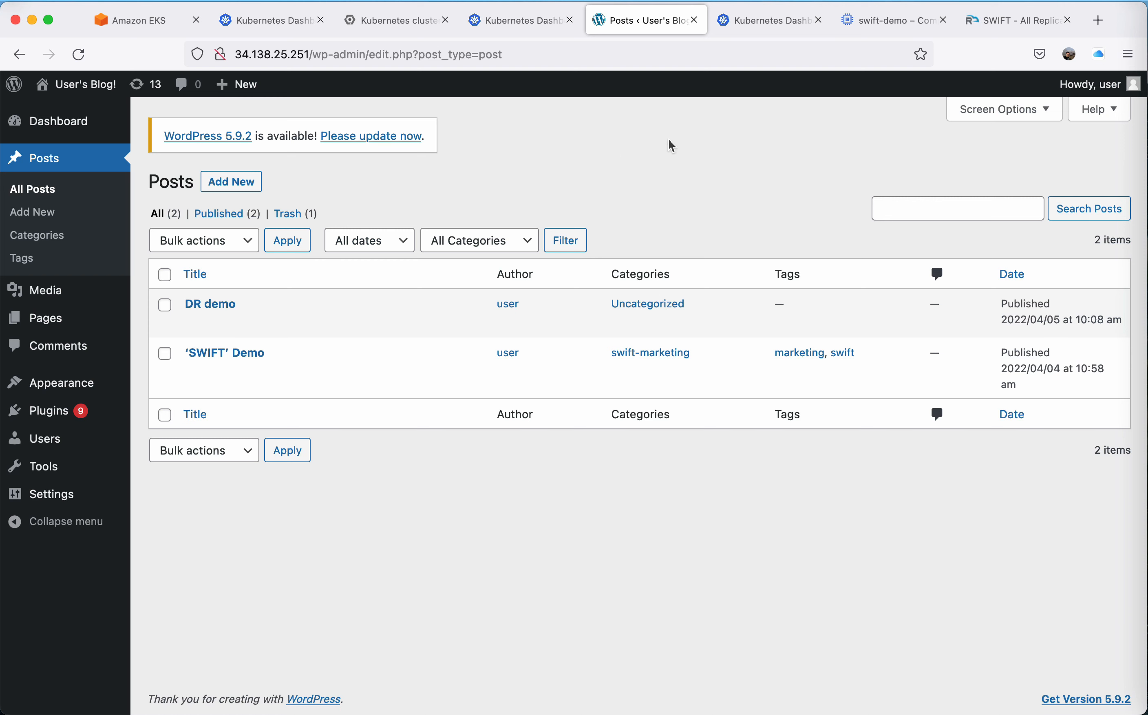
Close the WordPress site, return to SWIFT and set the new replication's sync type to Stage-1.
{"action": "left_click", "coordinate": [694, 20]}
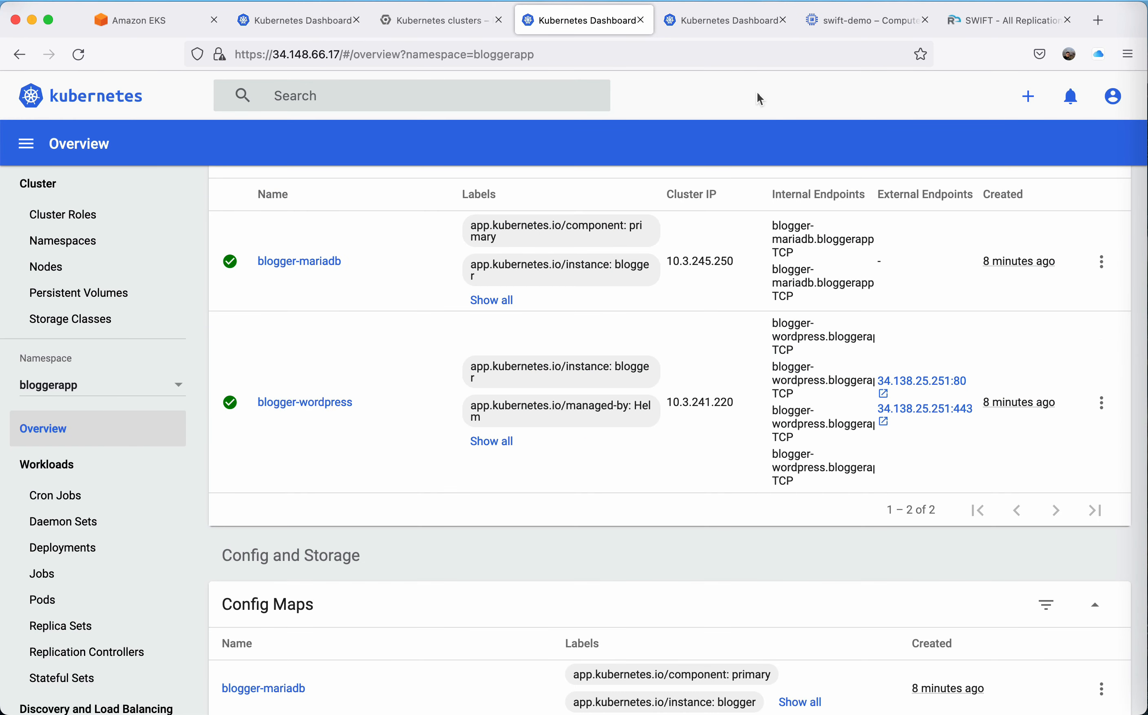
{"action": "left_click", "coordinate": [1022, 17]}
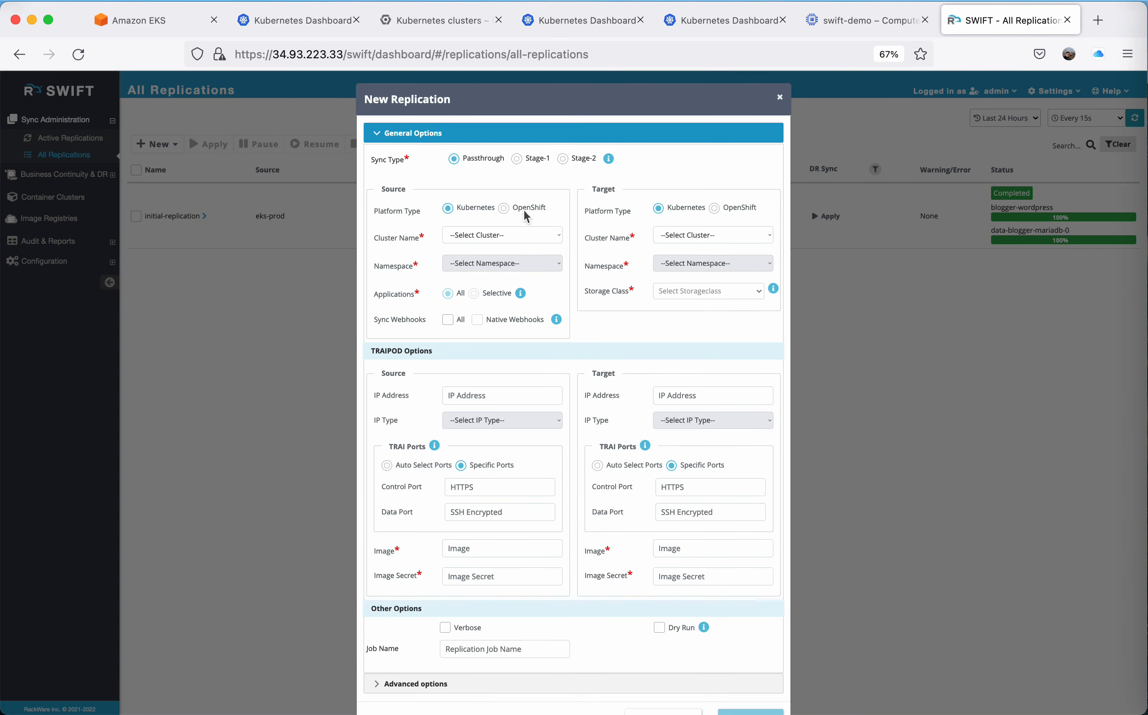
{"action": "left_click", "coordinate": [517, 159]}
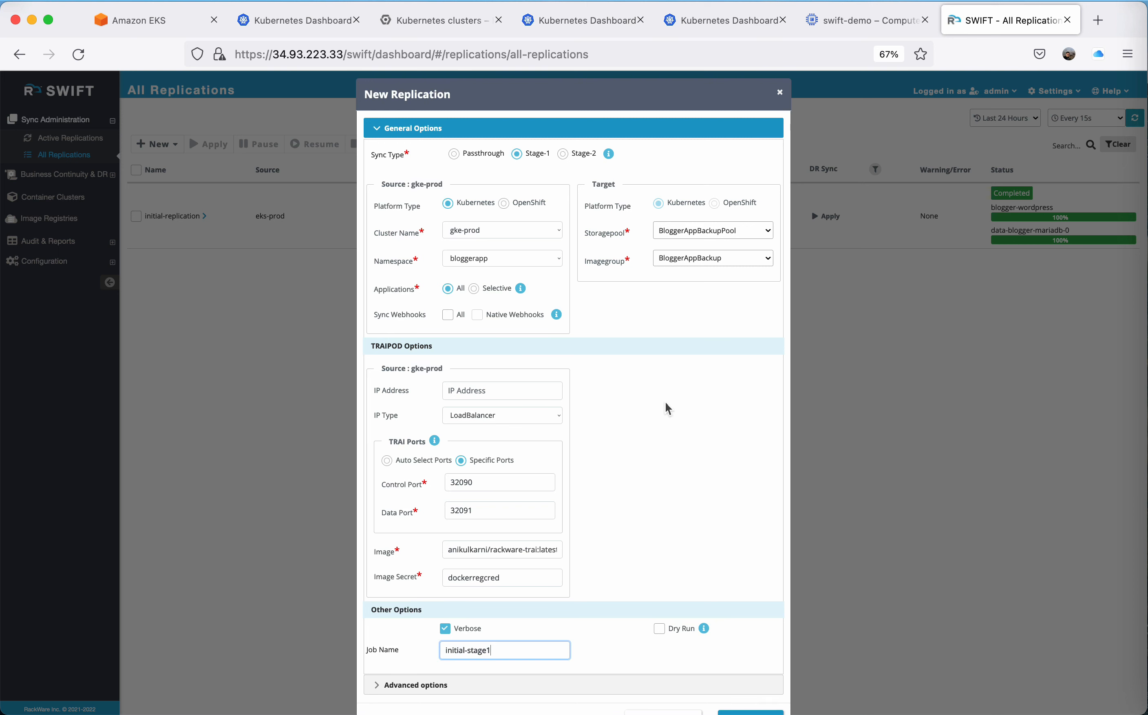
Add the completed Stage-1 replication job initial-stage1 for bloggerapp on gke-prod.
{"action": "key", "text": "super+Tab"}
{"action": "left_click", "coordinate": [665, 402]}
{"action": "scroll", "coordinate": [666, 402], "scroll_direction": "down", "scroll_amount": 1}
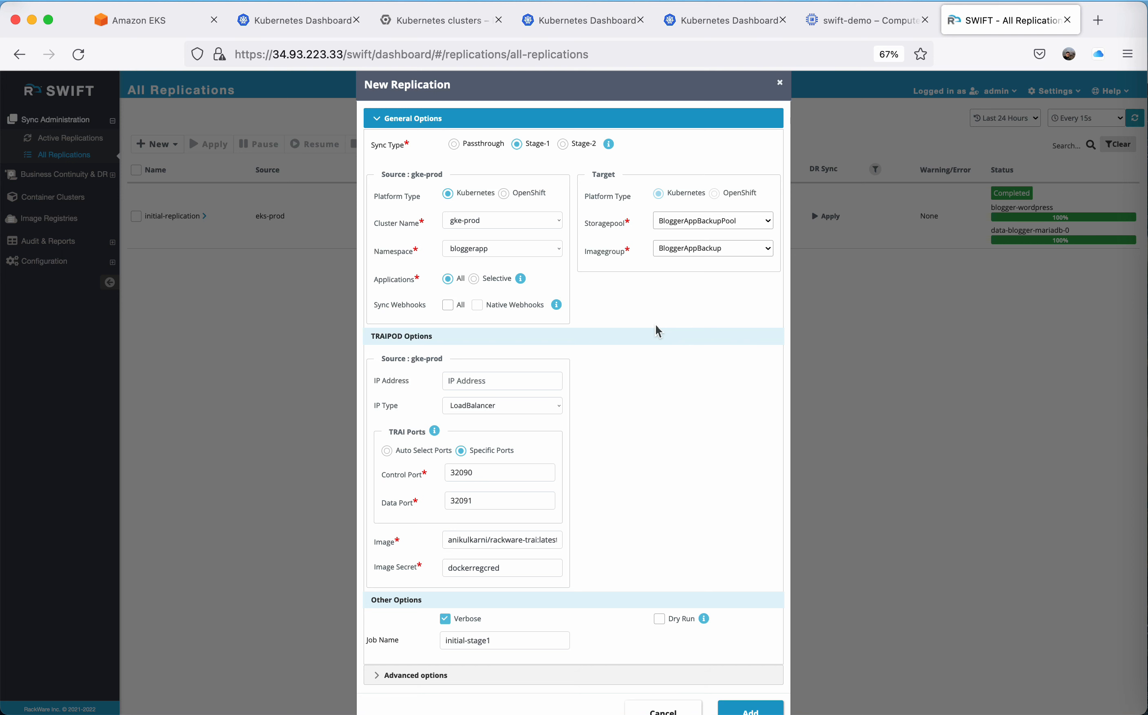
{"action": "scroll", "coordinate": [658, 331], "scroll_direction": "down", "scroll_amount": 2}
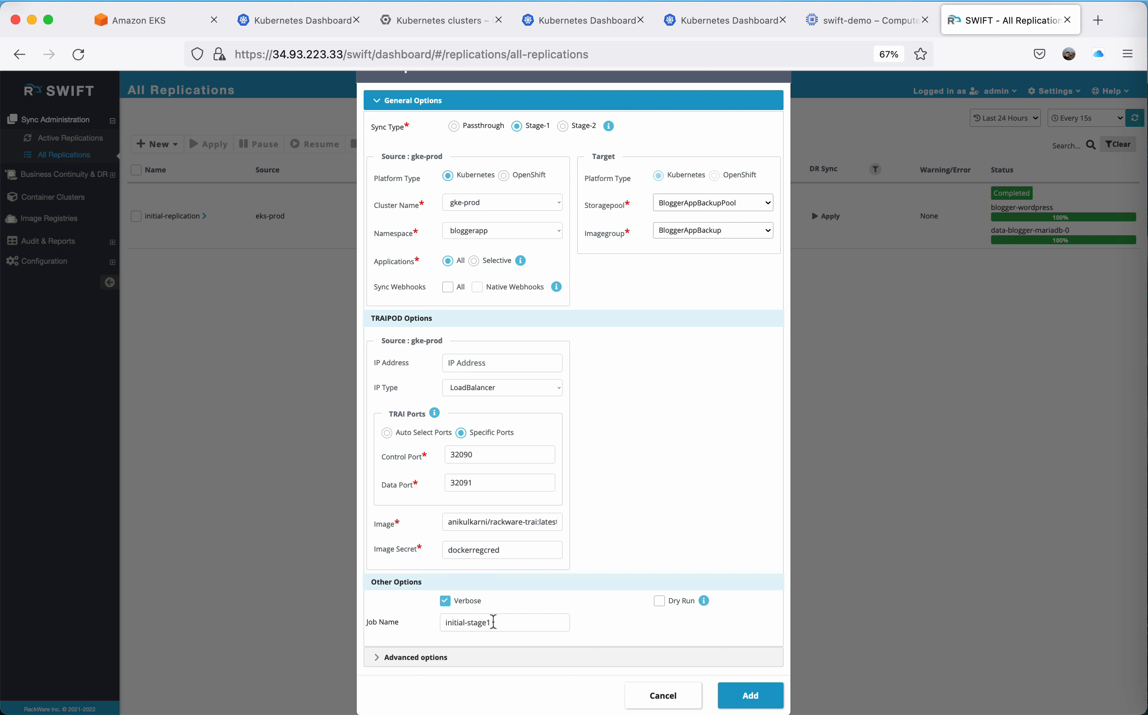
{"action": "left_click", "coordinate": [736, 697]}
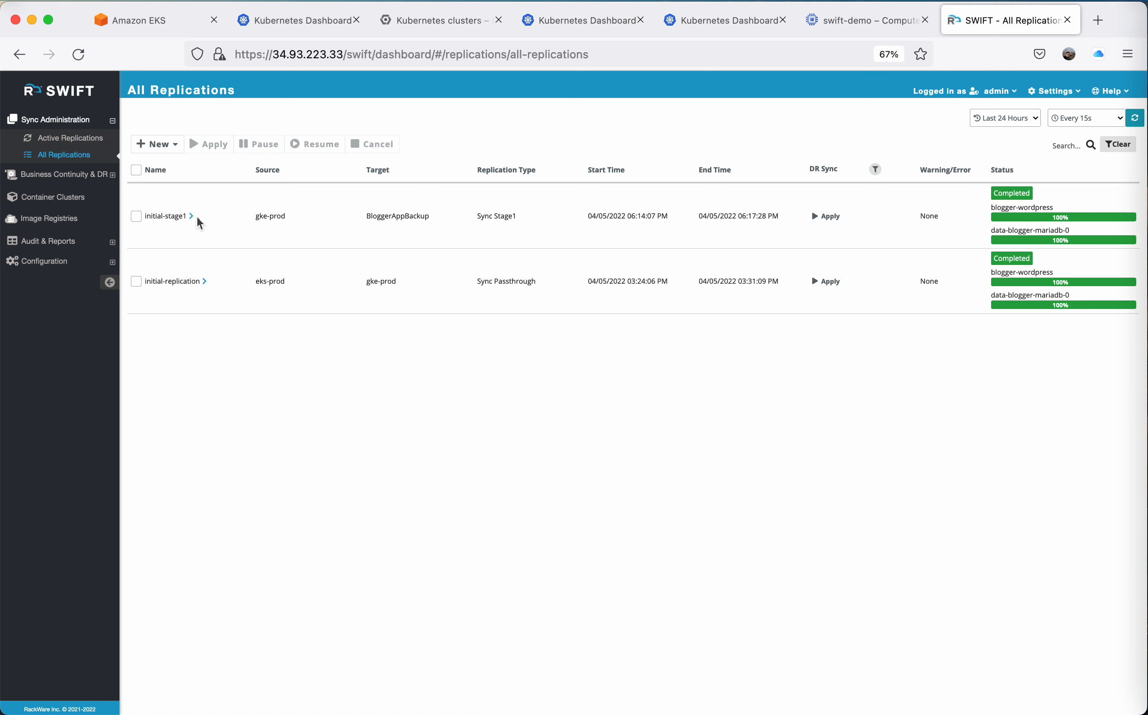
Examine the BloggerAppBackupPool storage pool's details and the images in its BloggerAppBackup image group.
{"action": "left_click", "coordinate": [76, 173]}
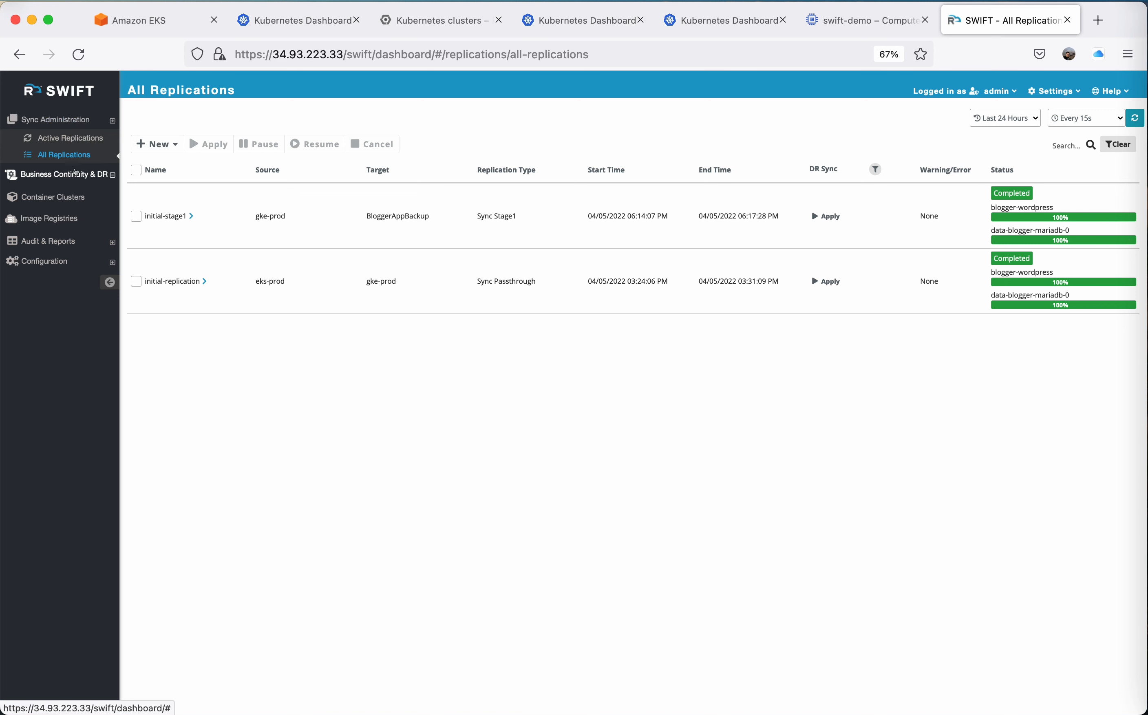
{"action": "left_click", "coordinate": [65, 180]}
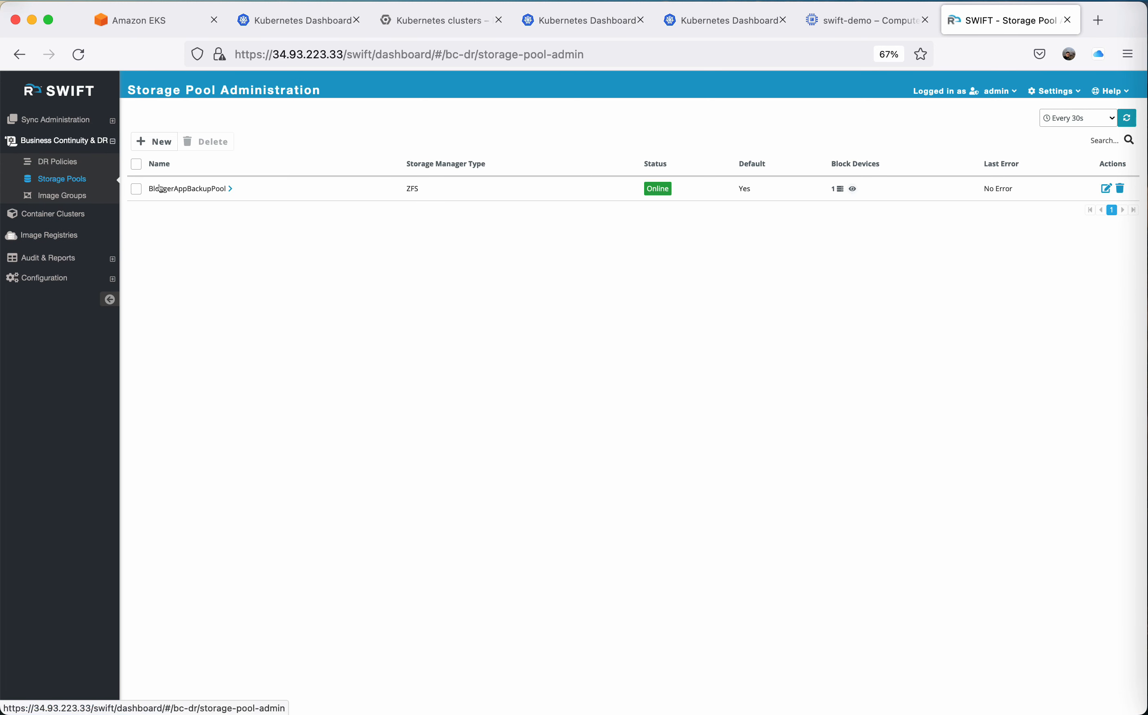
{"action": "left_click", "coordinate": [228, 189]}
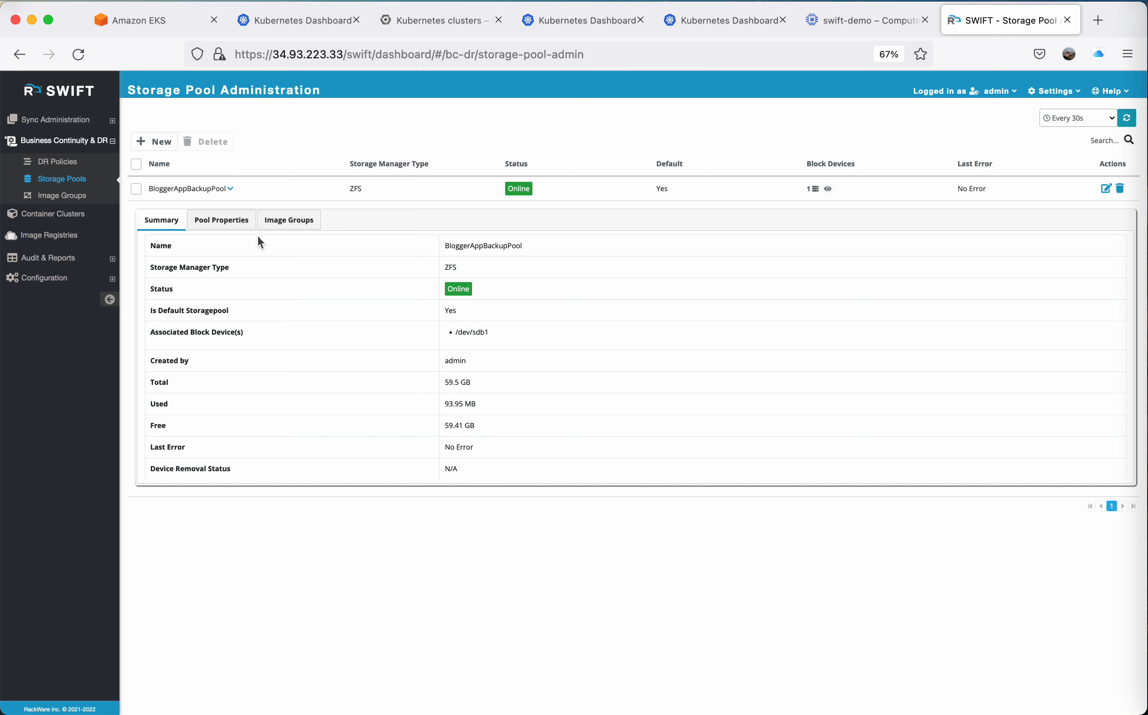
{"action": "left_click", "coordinate": [289, 220]}
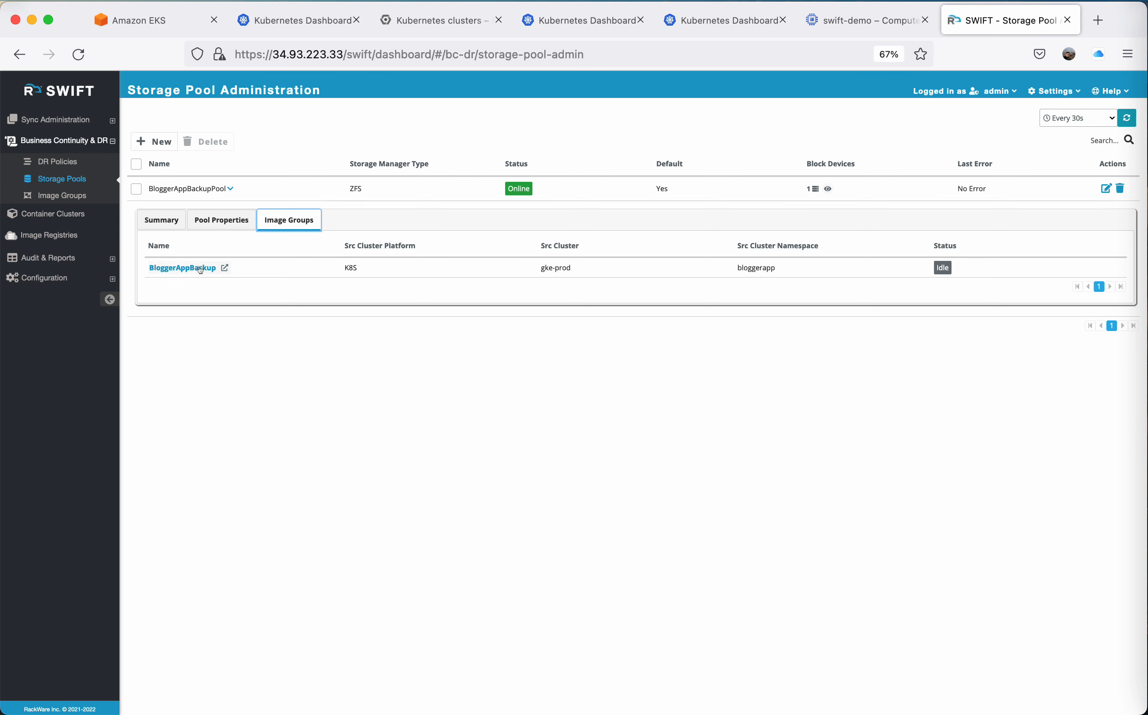
{"action": "left_click", "coordinate": [199, 269]}
{"action": "left_click", "coordinate": [207, 227]}
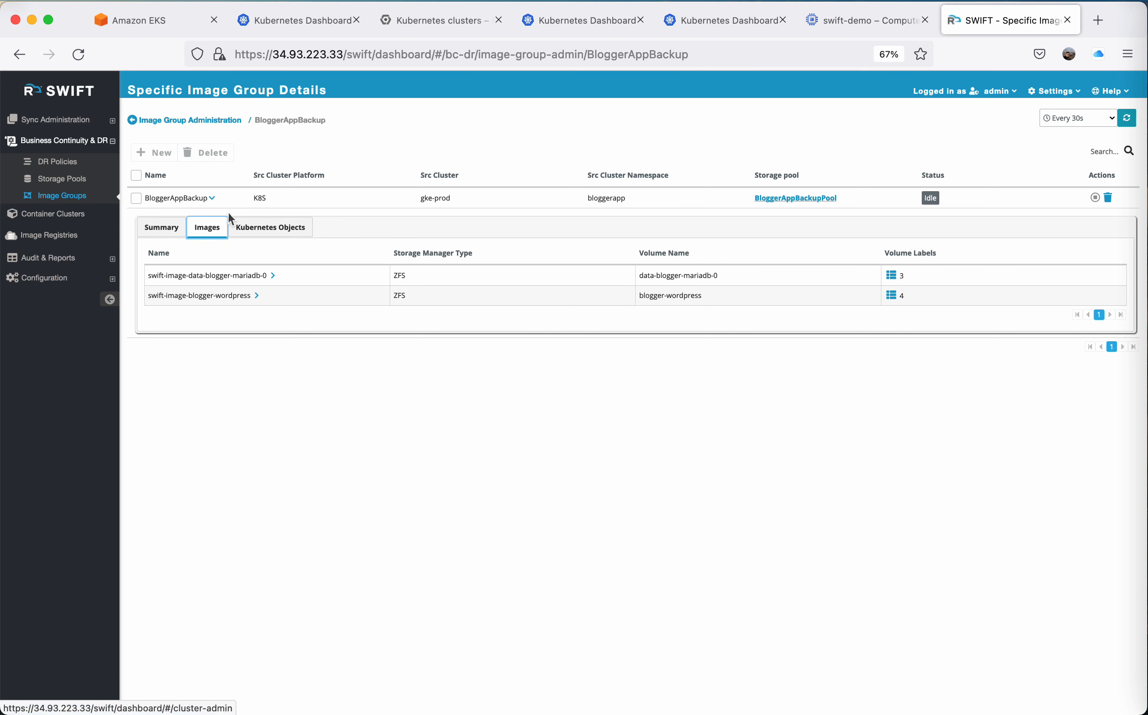
{"action": "left_click", "coordinate": [140, 121]}
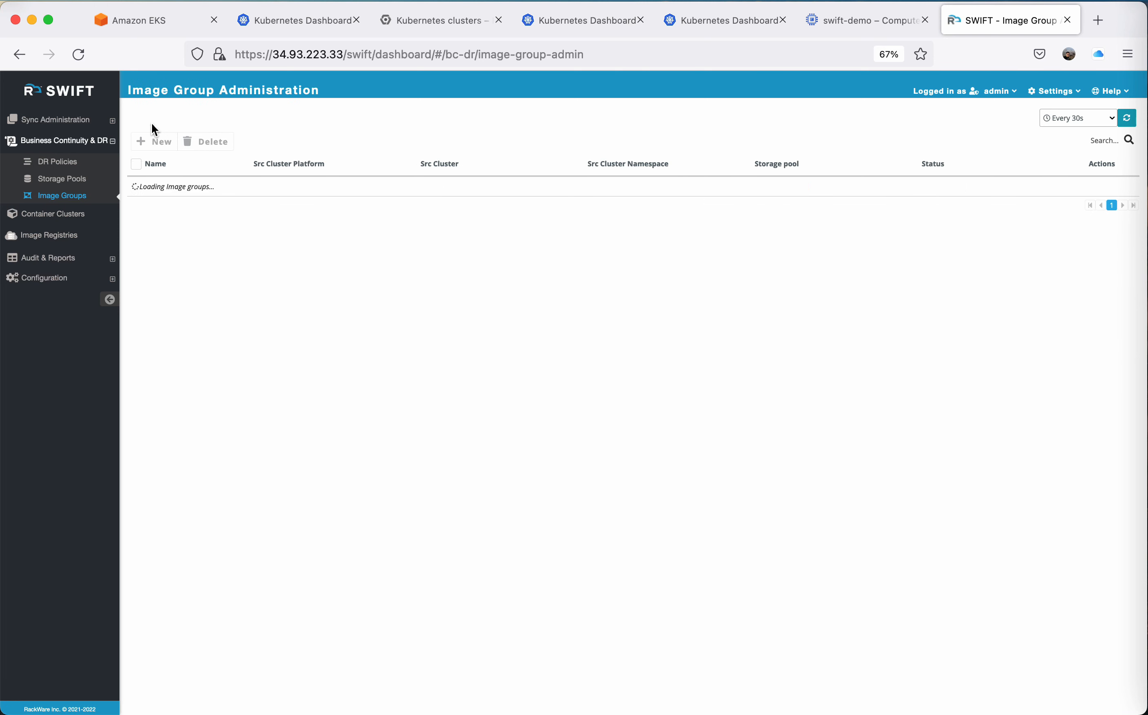
Check the blog's posts through the gke-prod blogger-wordpress external endpoint on port 80, close the site and return to SWIFT.
{"action": "left_click", "coordinate": [310, 26]}
{"action": "left_click", "coordinate": [584, 27]}
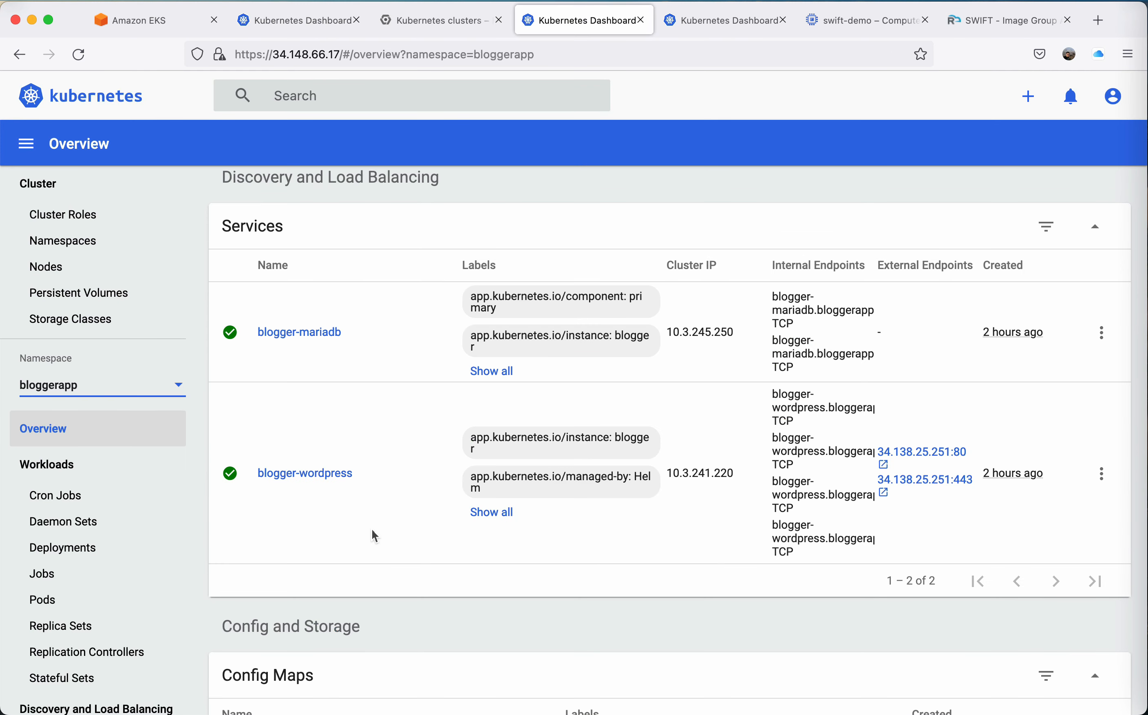
{"action": "left_click", "coordinate": [948, 452]}
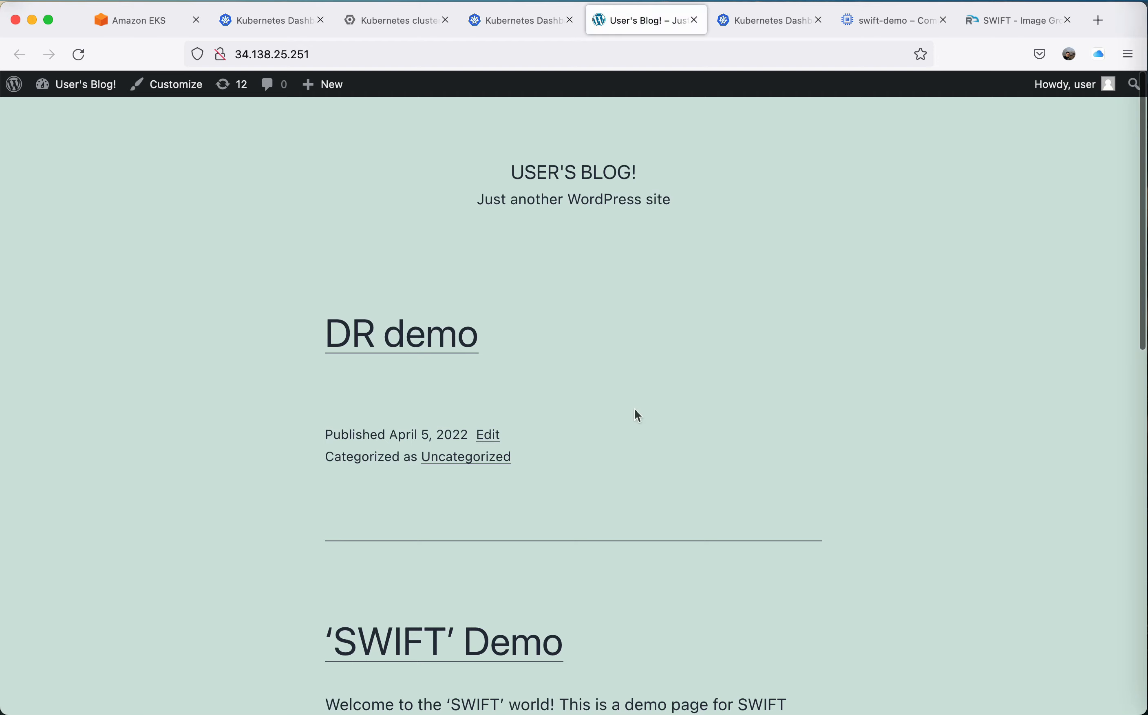
{"action": "scroll", "coordinate": [636, 409], "scroll_direction": "down", "scroll_amount": 5}
{"action": "left_click", "coordinate": [694, 20]}
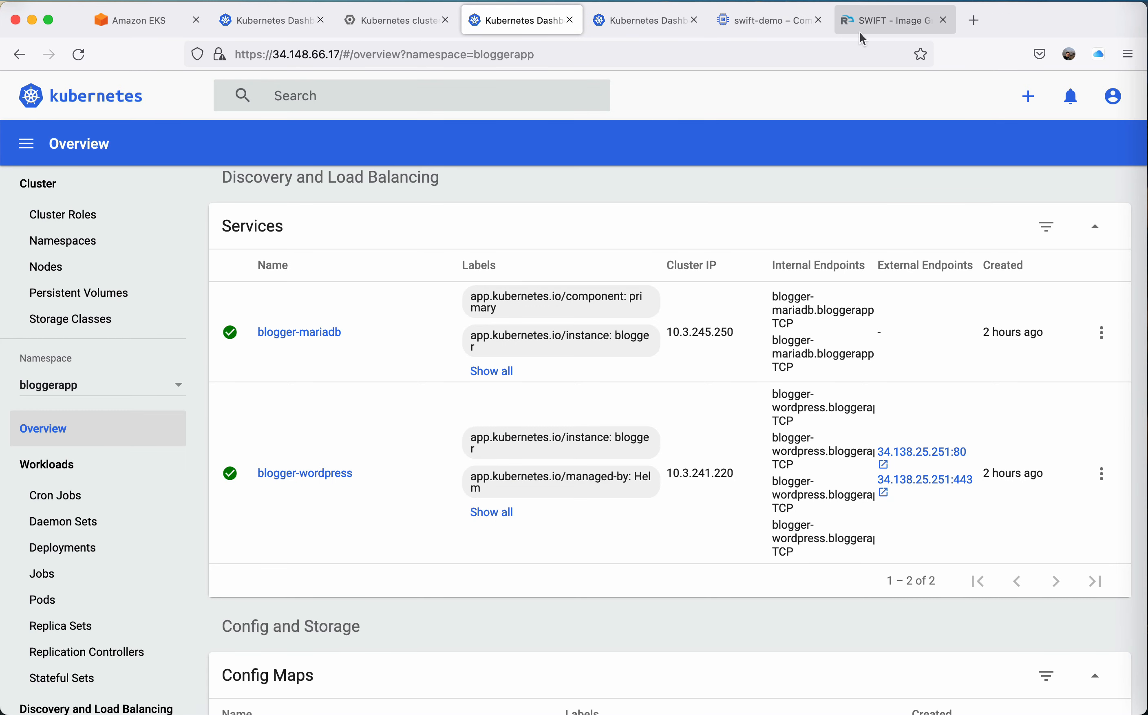
{"action": "left_click", "coordinate": [887, 24]}
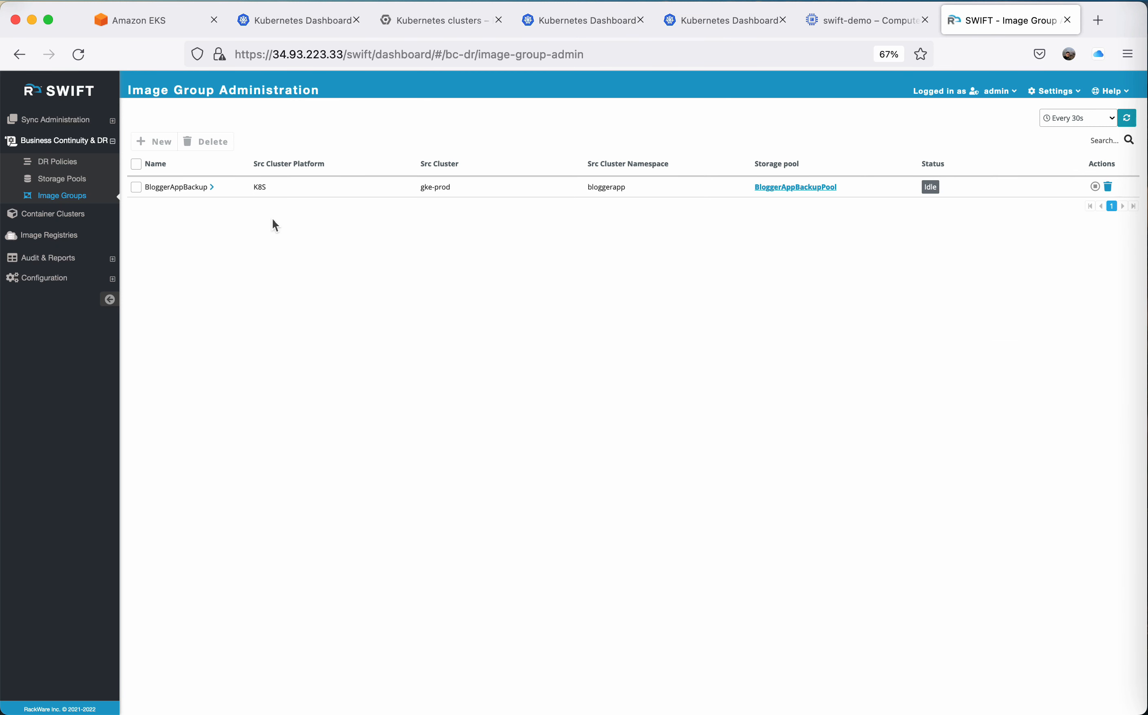
Start a new application replication of sync type Stage-2 with BloggerAppBackup as the source image group.
{"action": "left_click", "coordinate": [71, 119]}
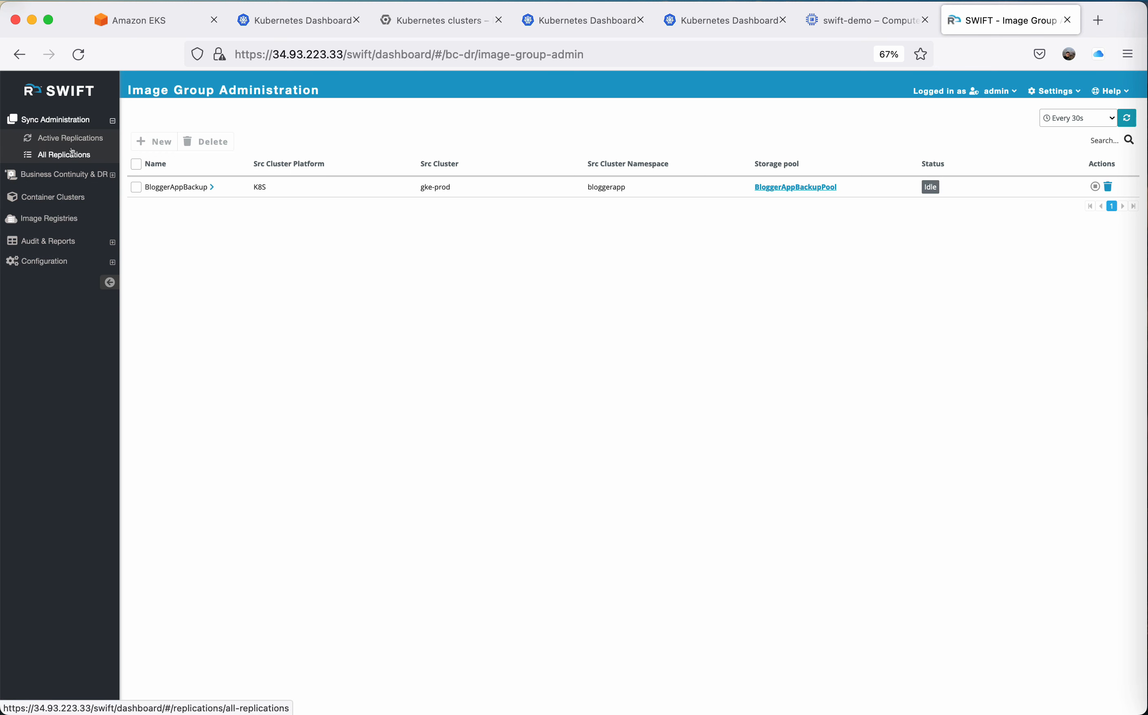
{"action": "left_click", "coordinate": [66, 154]}
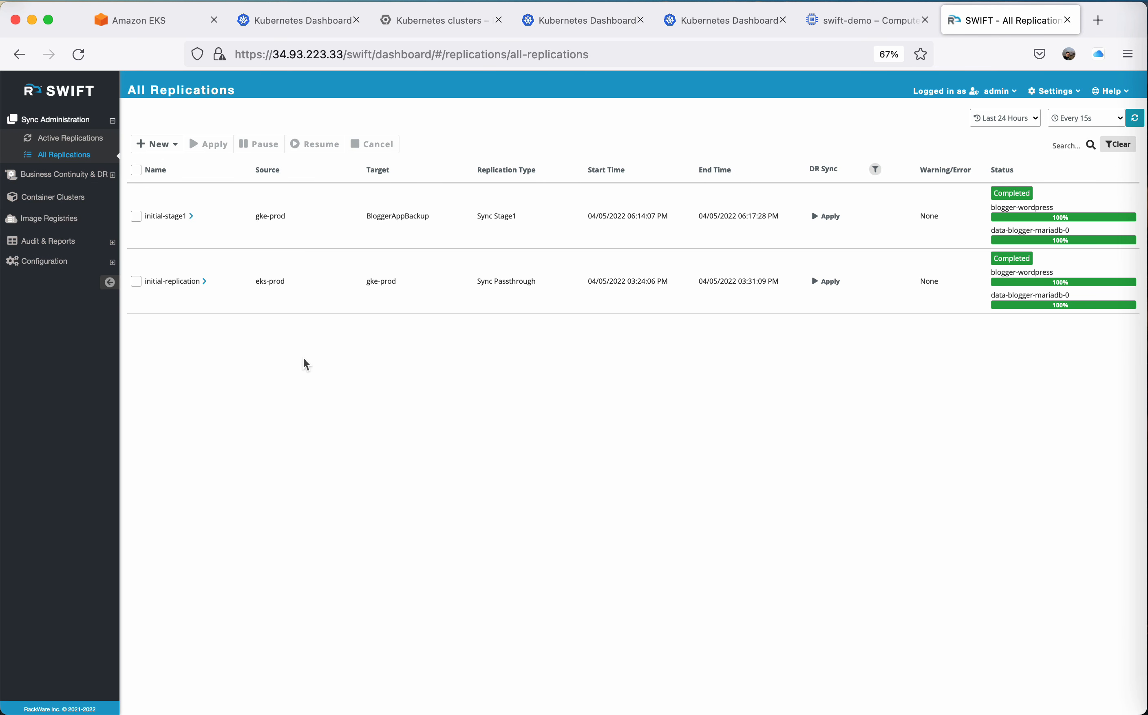
{"action": "left_click", "coordinate": [164, 143]}
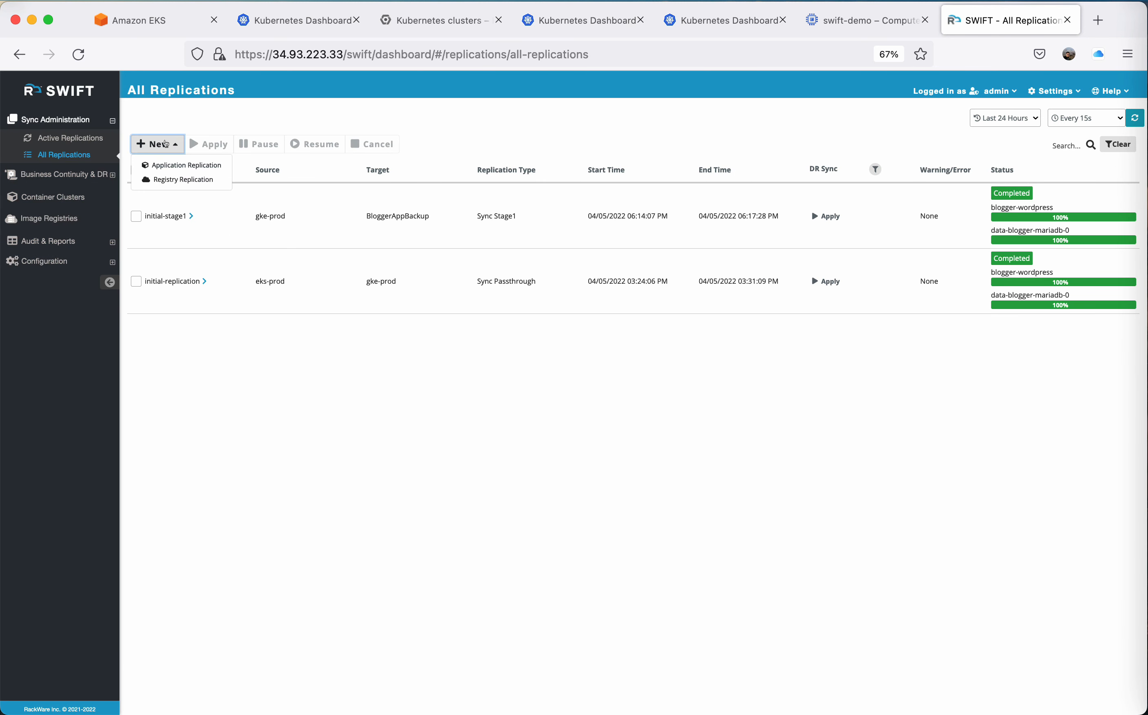
{"action": "left_click", "coordinate": [170, 164]}
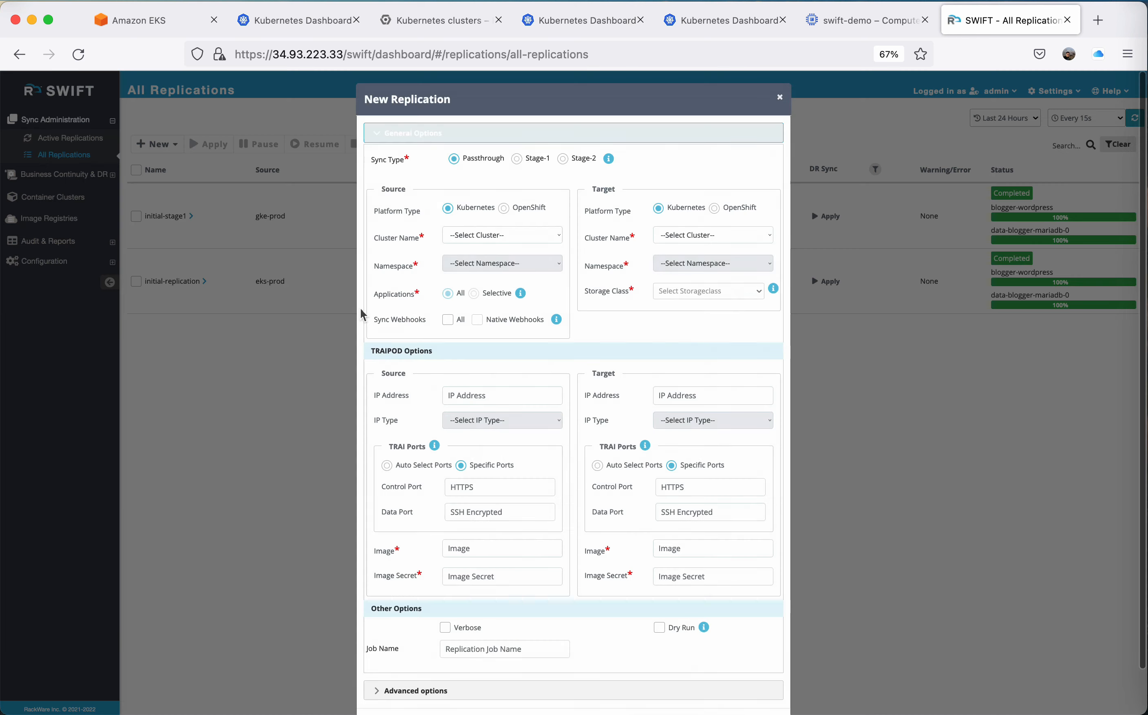
{"action": "left_click", "coordinate": [563, 159]}
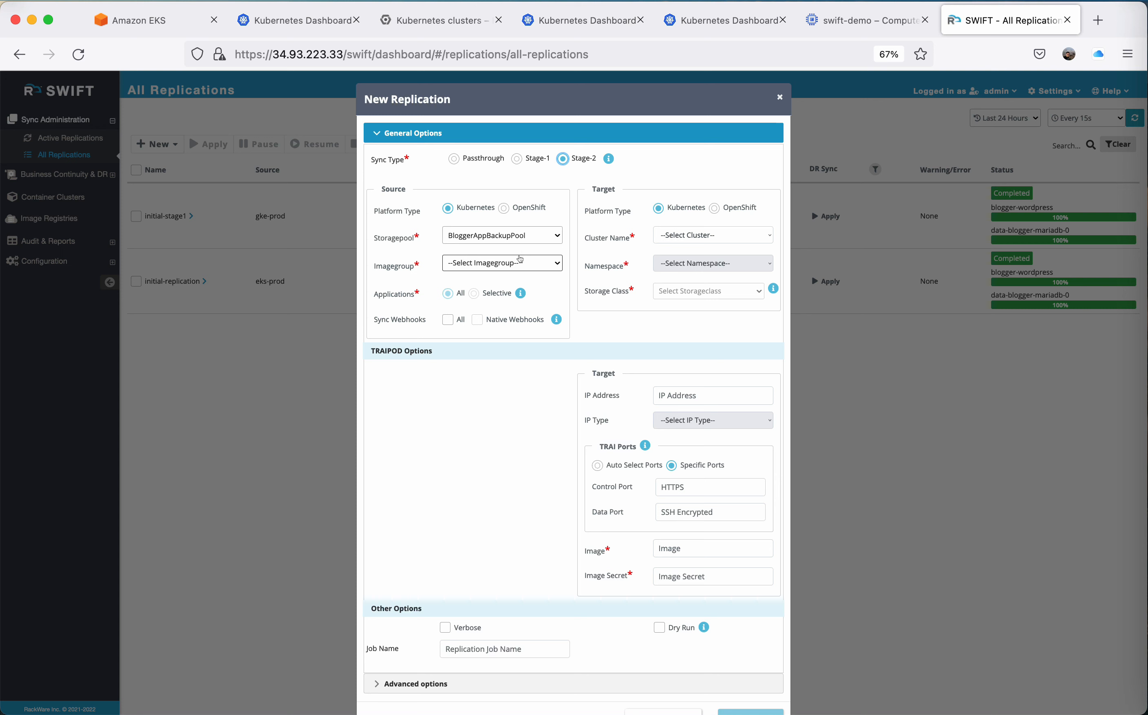
{"action": "left_click", "coordinate": [520, 260]}
{"action": "left_click", "coordinate": [517, 304]}
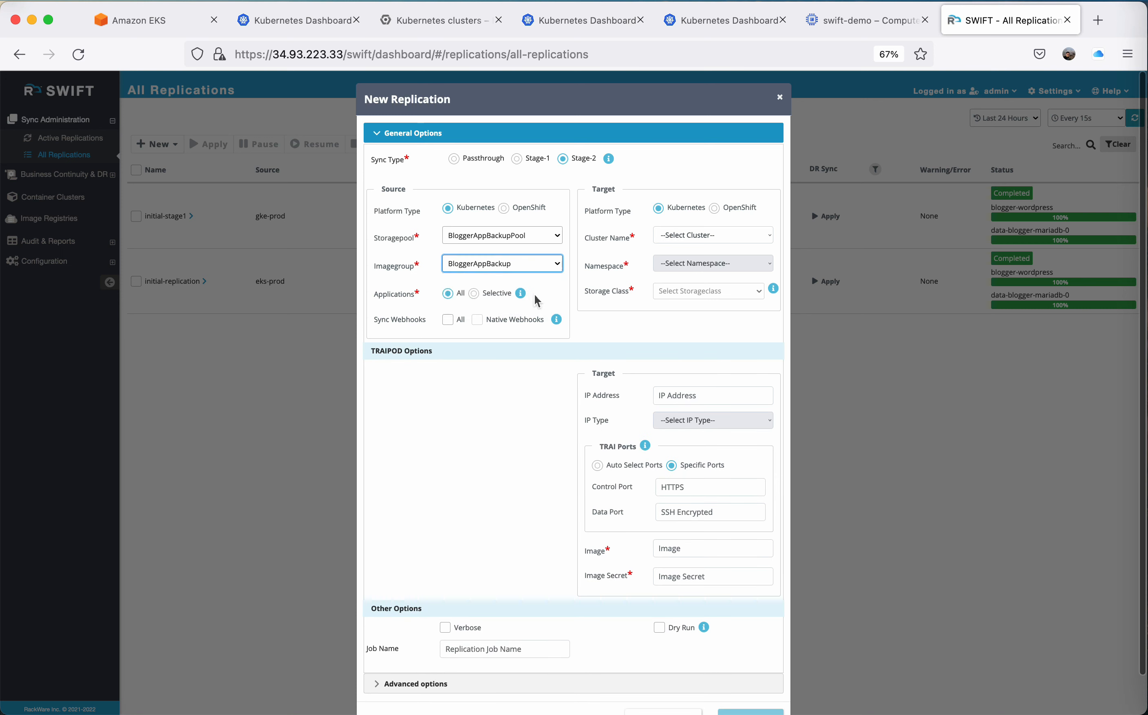
Set the target cluster to gke-dr and its namespace to bloggerapp, then check that namespace in the DR cluster's Kubernetes Dashboard.
{"action": "left_click", "coordinate": [706, 237]}
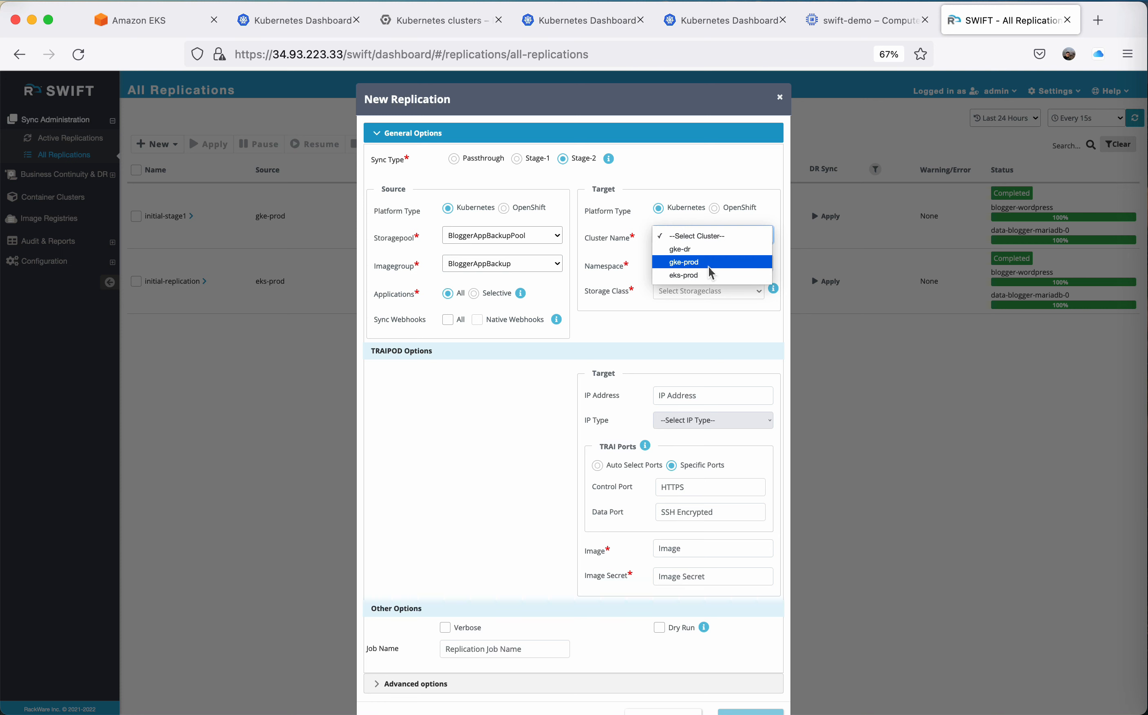
{"action": "left_click", "coordinate": [693, 249]}
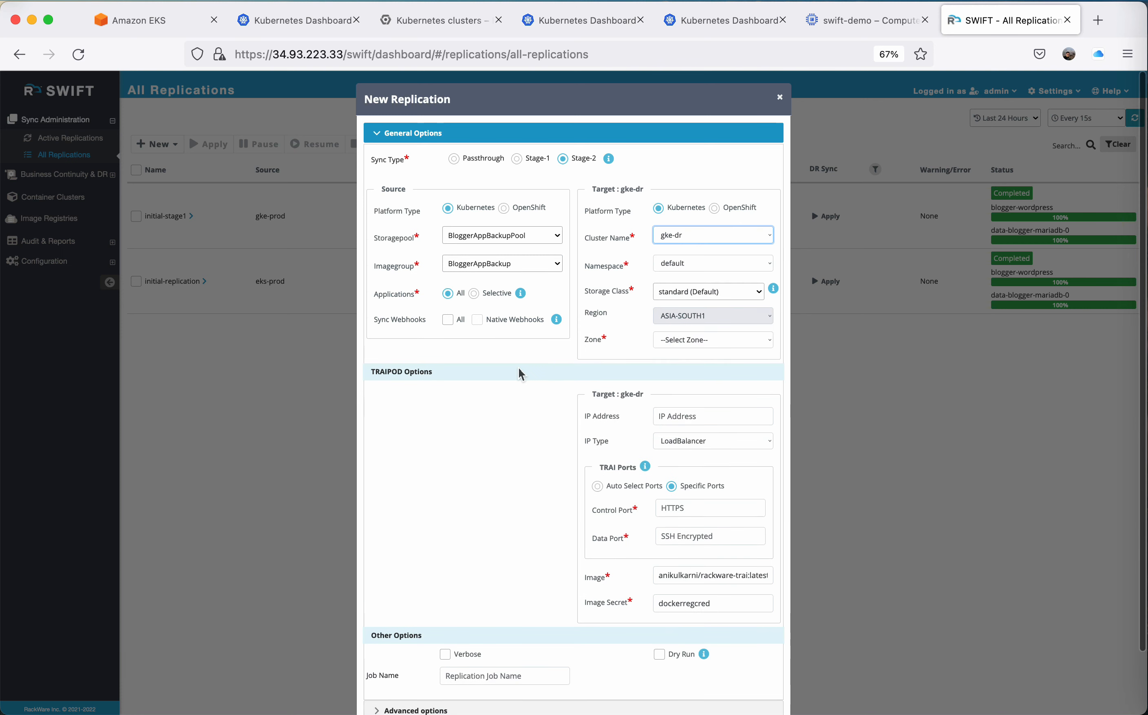
{"action": "scroll", "coordinate": [518, 368], "scroll_direction": "down", "scroll_amount": 1}
{"action": "left_click", "coordinate": [681, 232]}
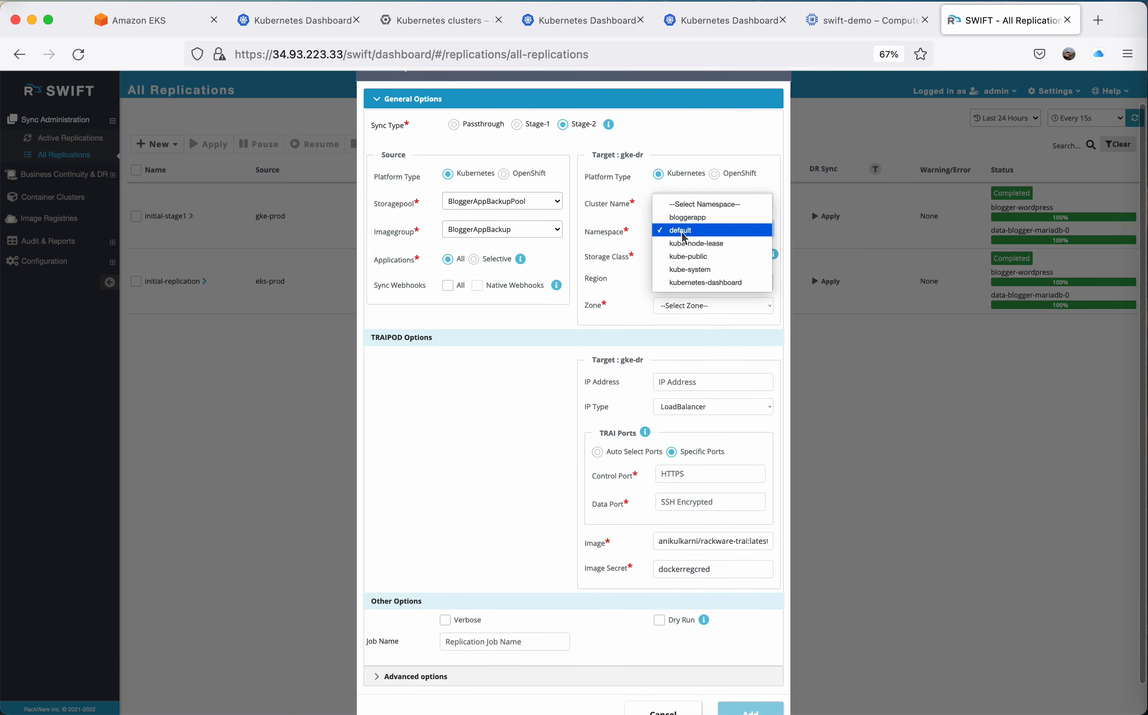
{"action": "left_click", "coordinate": [695, 218]}
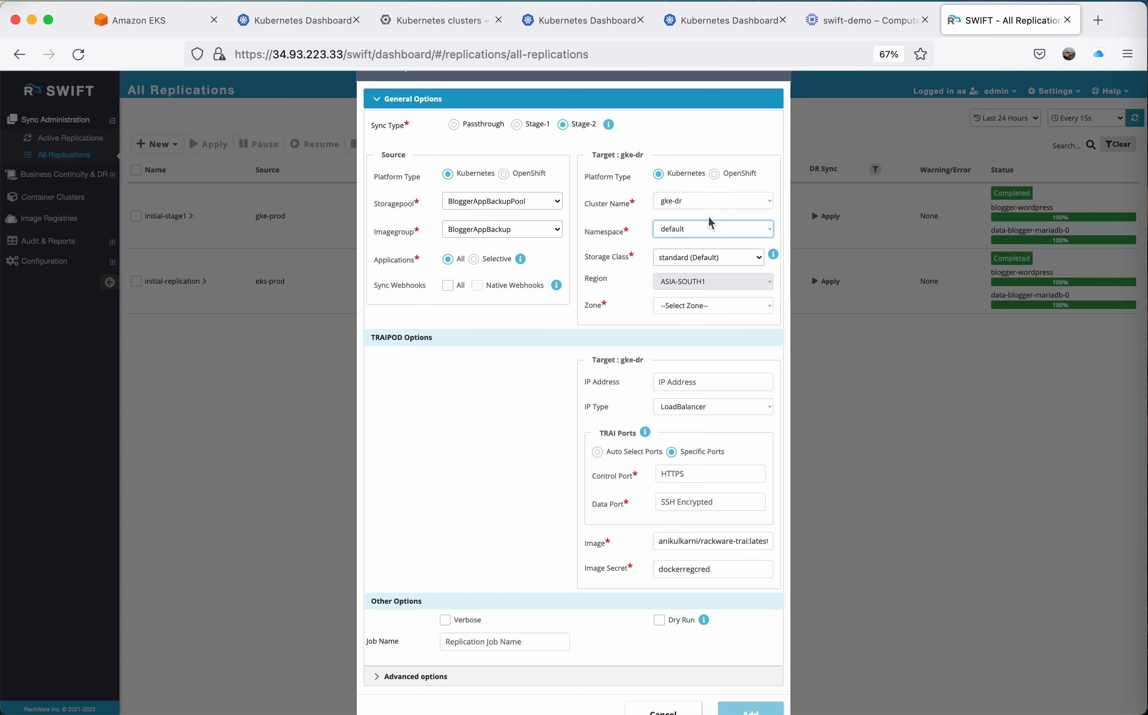
{"action": "left_click", "coordinate": [768, 22]}
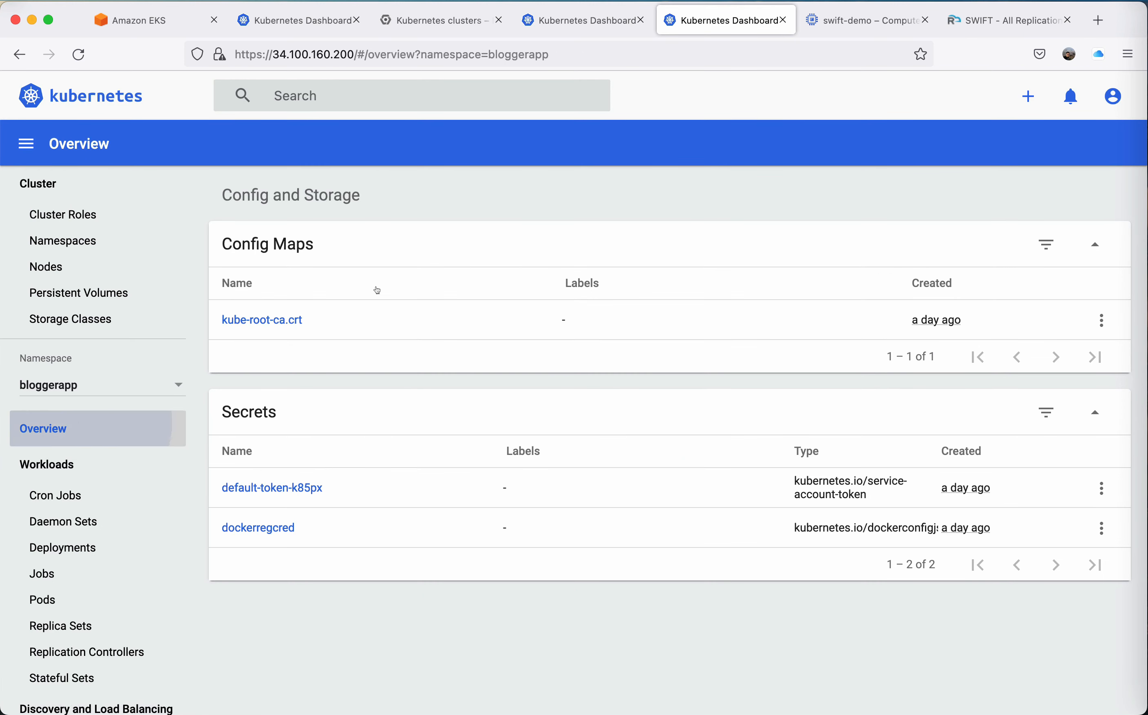
{"action": "left_click", "coordinate": [976, 30]}
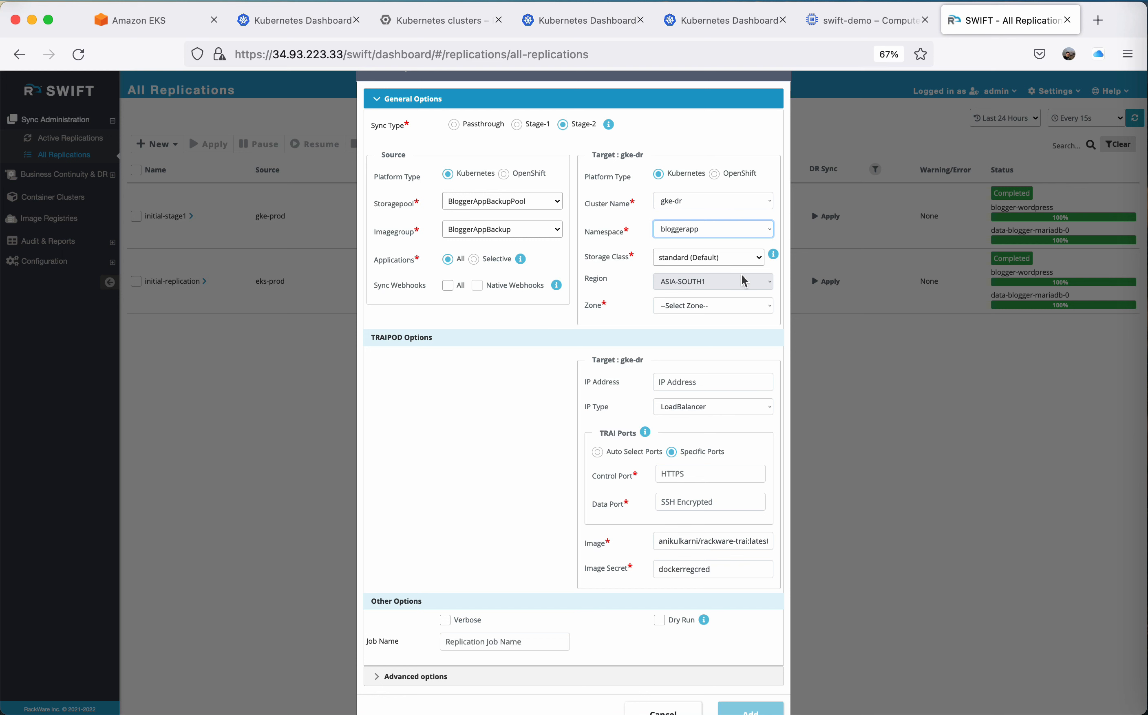
Set the target zone to ASIA-SOUTH1-B and review the storage class choices, keeping standard (Default).
{"action": "left_click", "coordinate": [718, 304]}
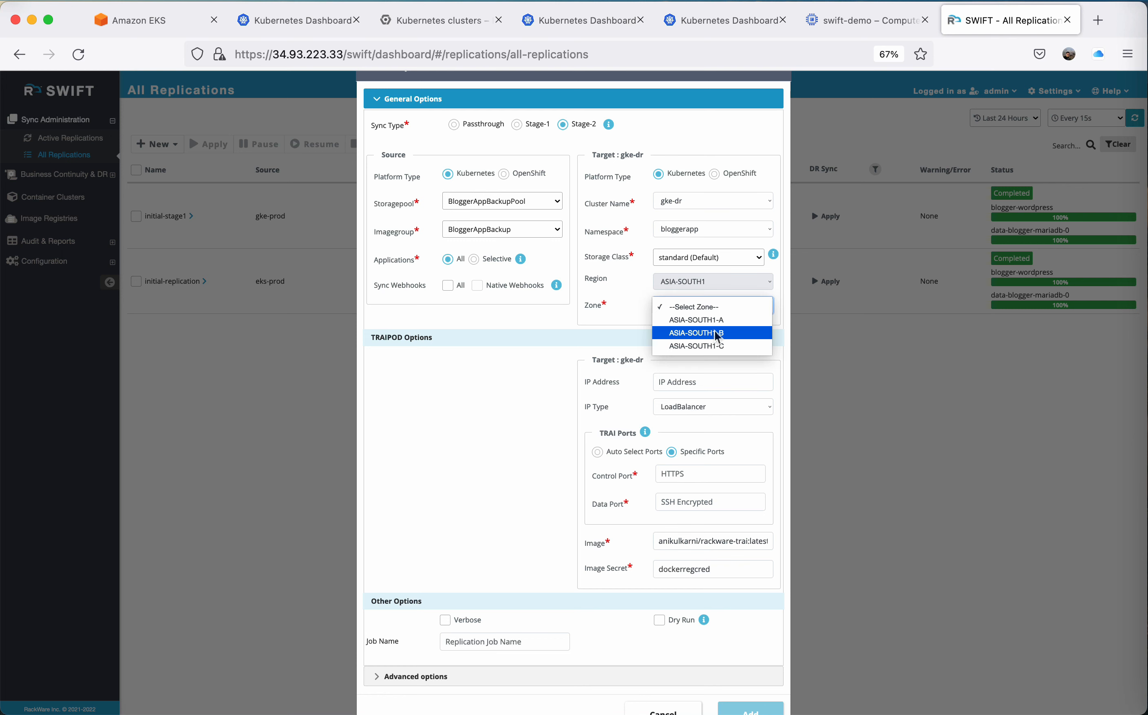
{"action": "left_click", "coordinate": [717, 333]}
{"action": "left_click", "coordinate": [691, 257]}
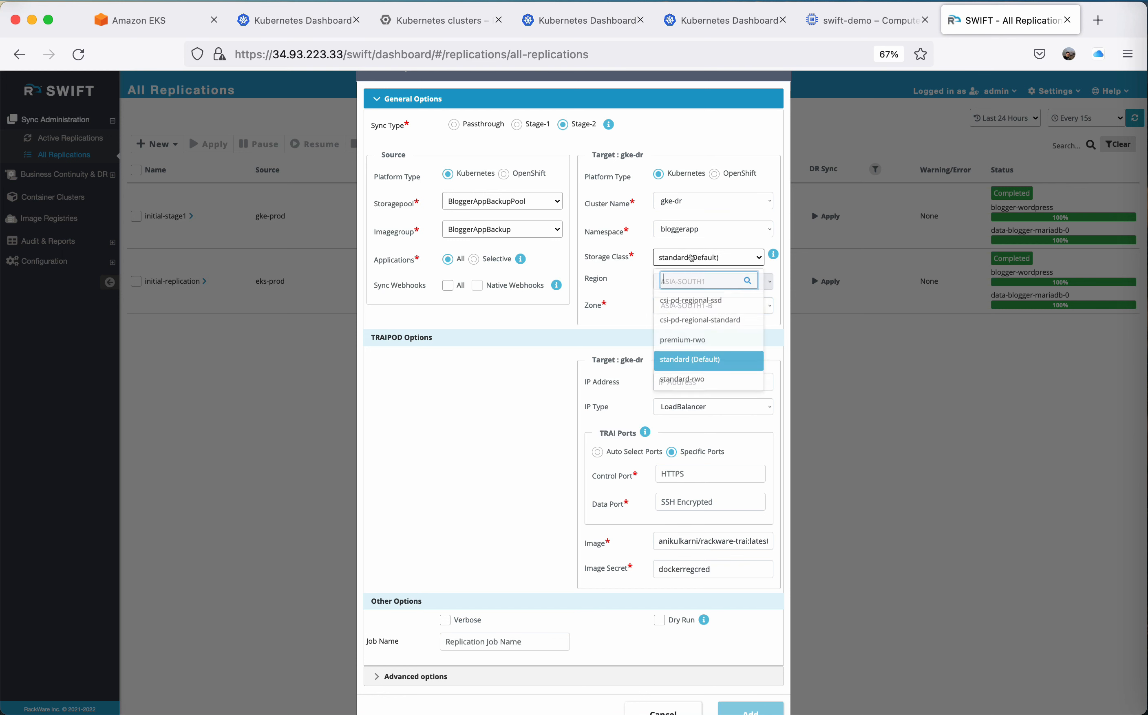
{"action": "left_click", "coordinate": [580, 358]}
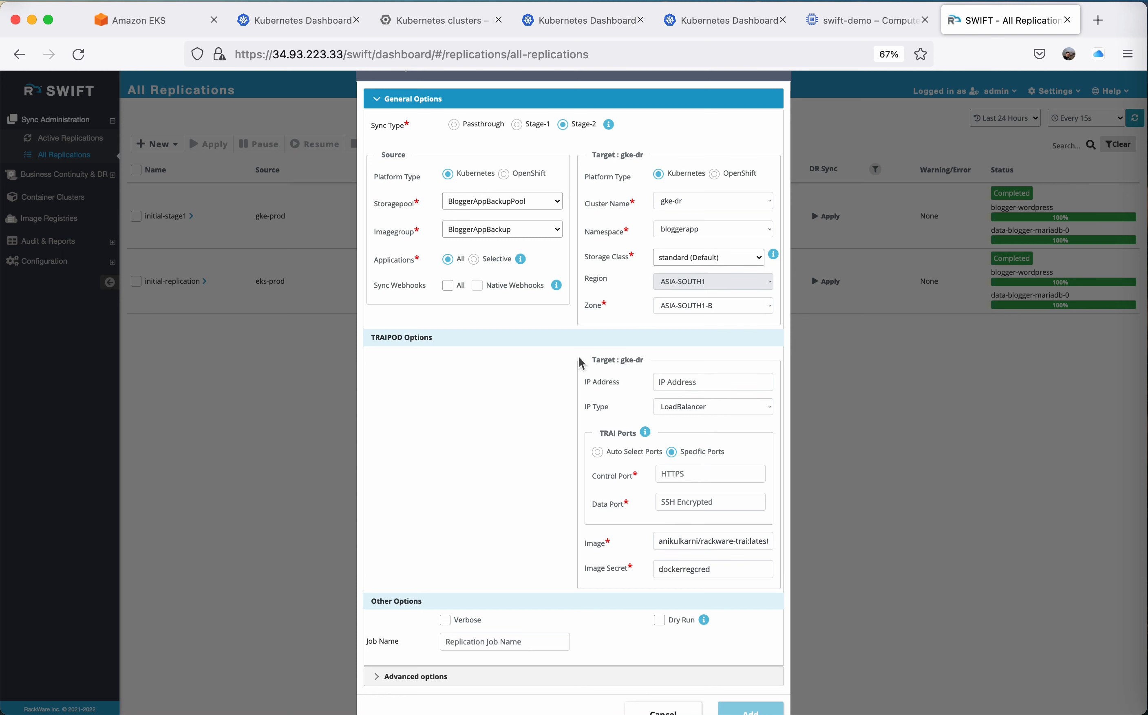
Set the target's TRAI control port to 32090 and data port to 32091.
{"action": "scroll", "coordinate": [580, 358], "scroll_direction": "down", "scroll_amount": 2}
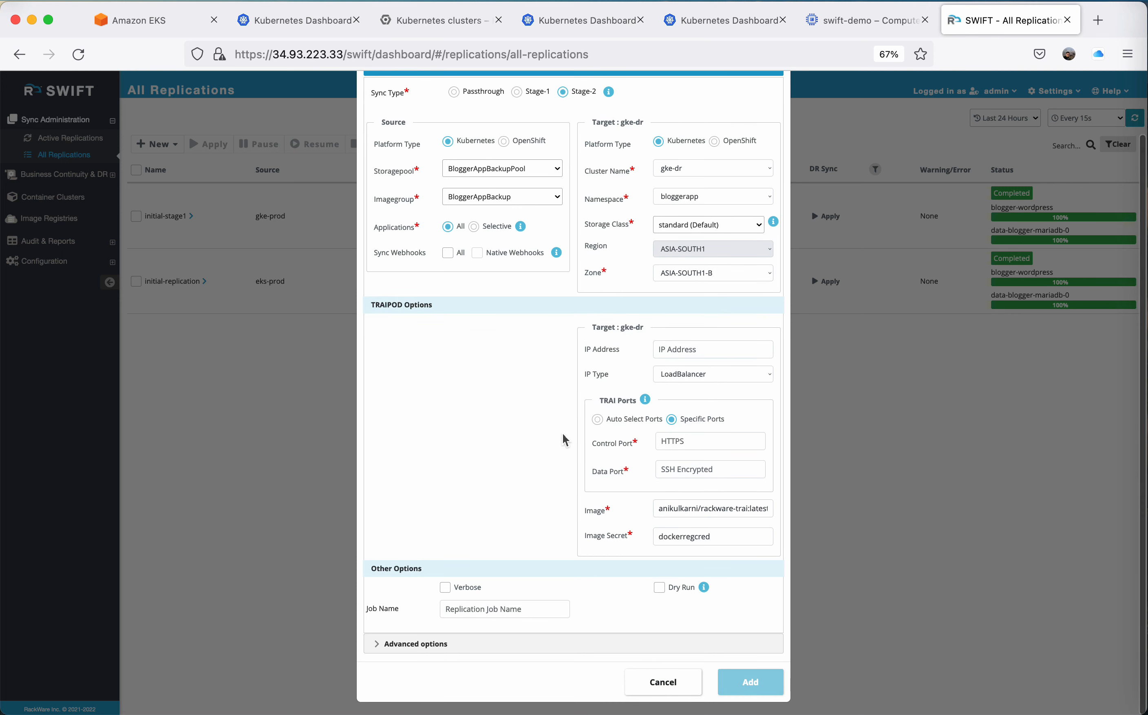
{"action": "left_click", "coordinate": [695, 442]}
{"action": "type", "text": "32090"}
{"action": "key", "text": "Tab"}
{"action": "type", "text": "320"}
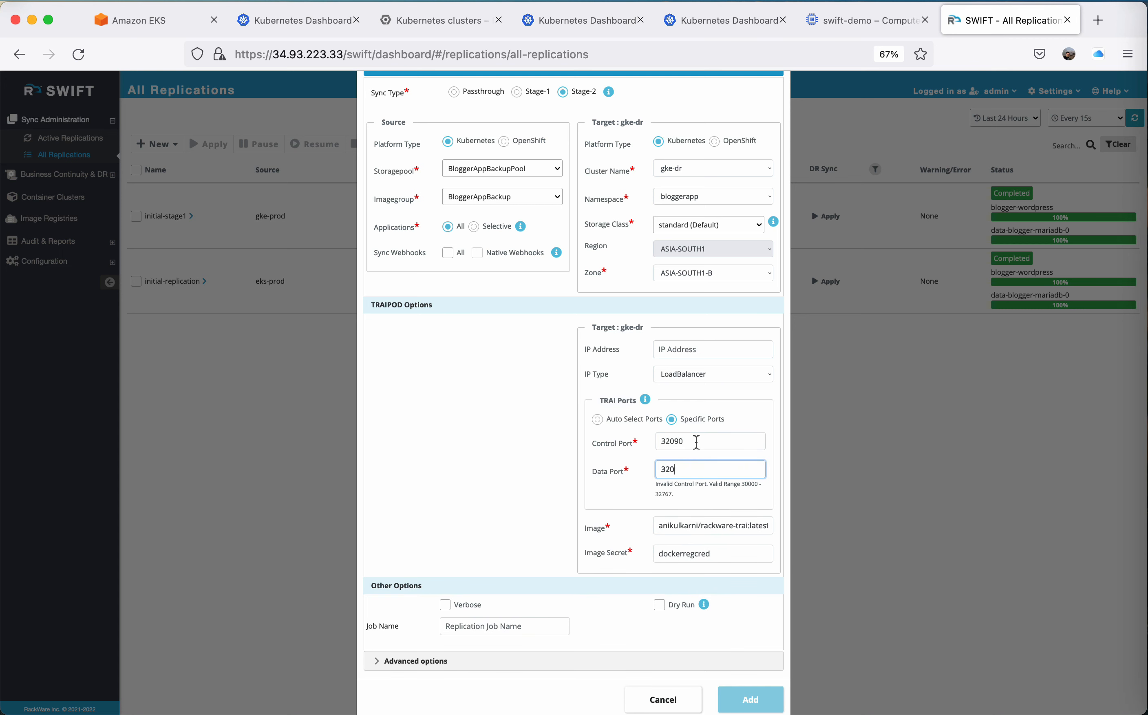
{"action": "type", "text": "91"}
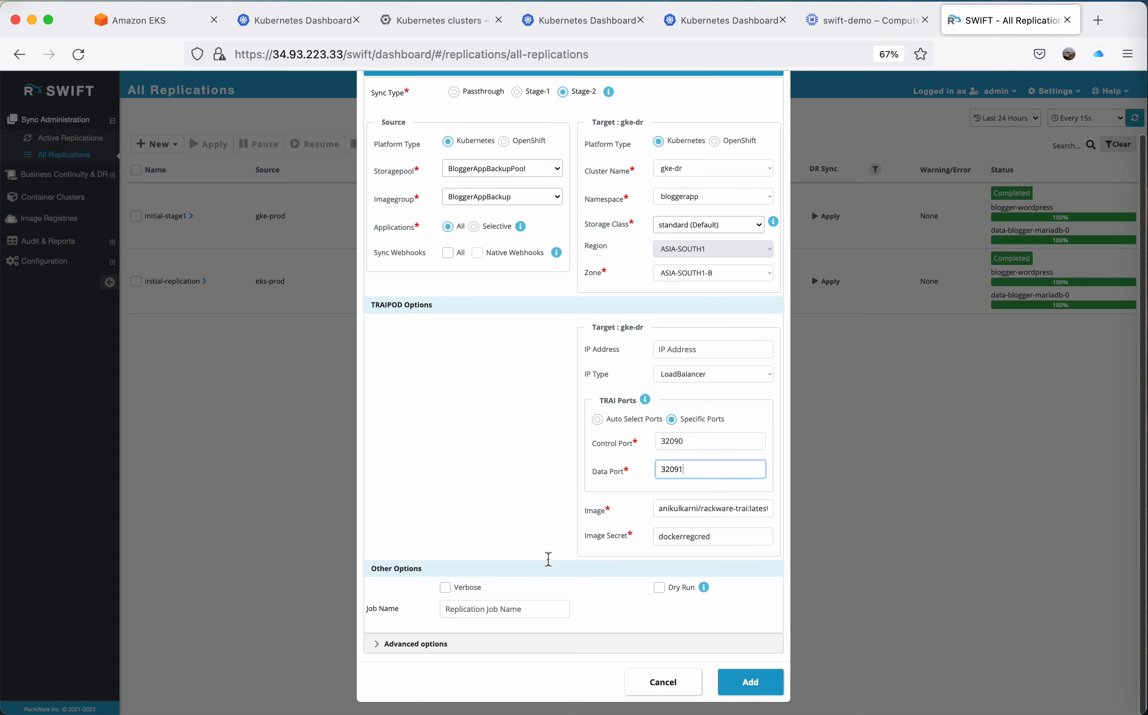
Enable verbose output for the Stage-2 replication and enter a job name beginning with "initial-".
{"action": "left_click", "coordinate": [446, 588]}
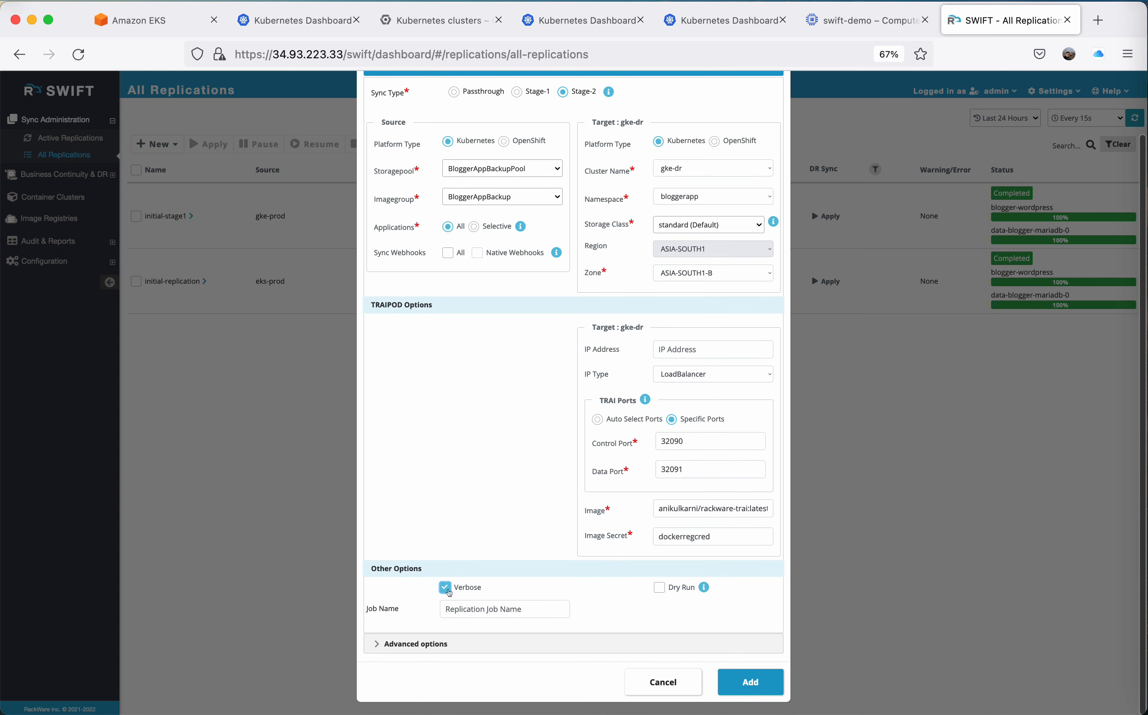
{"action": "left_click", "coordinate": [477, 609]}
{"action": "type", "text": "initial-stage2"}
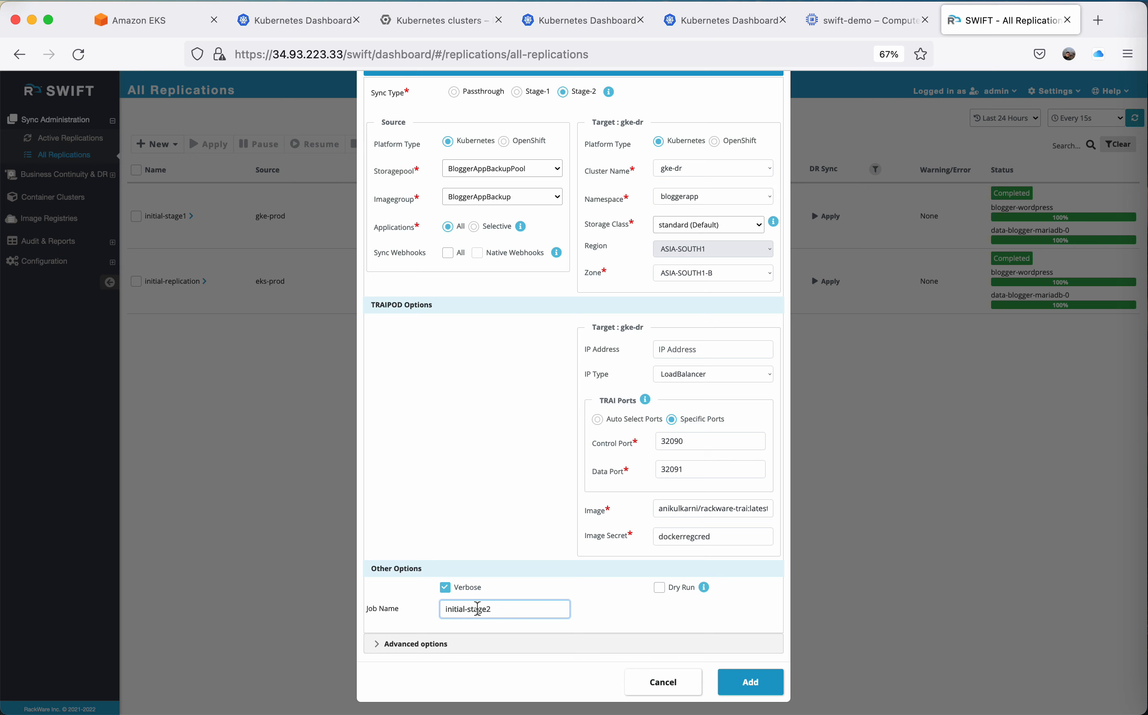
Review the service type mapping choices for blogger-wordpress in the Kubernetes service configuration, without adding a mapping.
{"action": "left_click", "coordinate": [435, 645]}
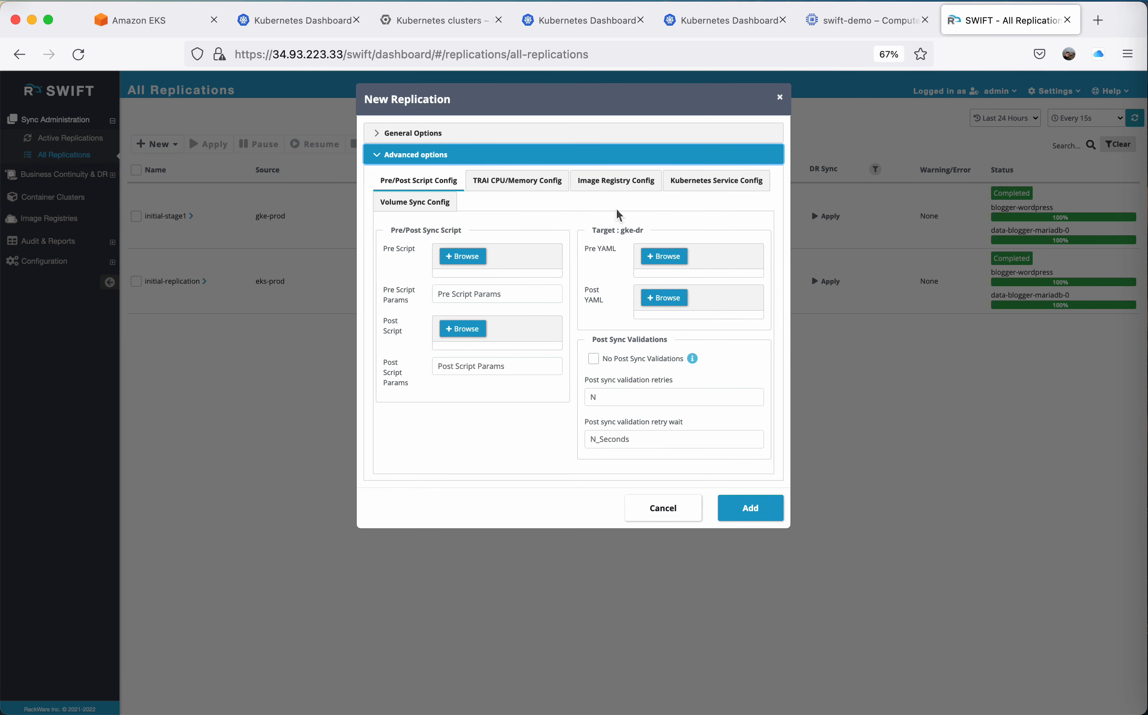
{"action": "left_click", "coordinate": [733, 183]}
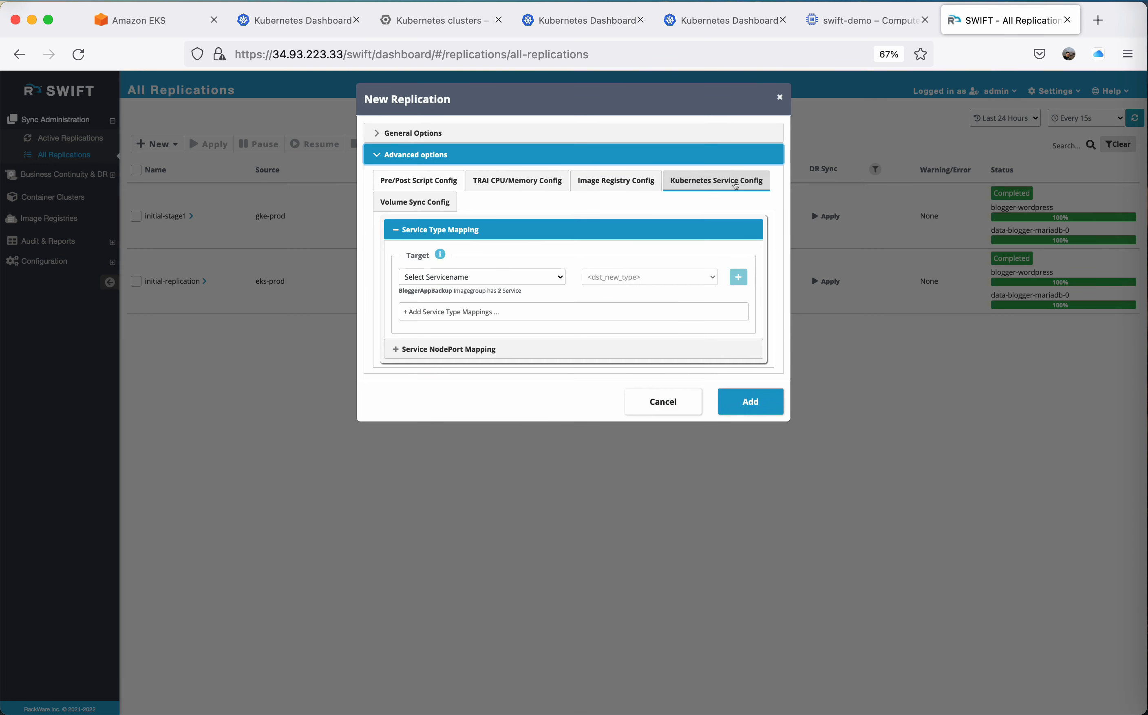
{"action": "left_click", "coordinate": [485, 278]}
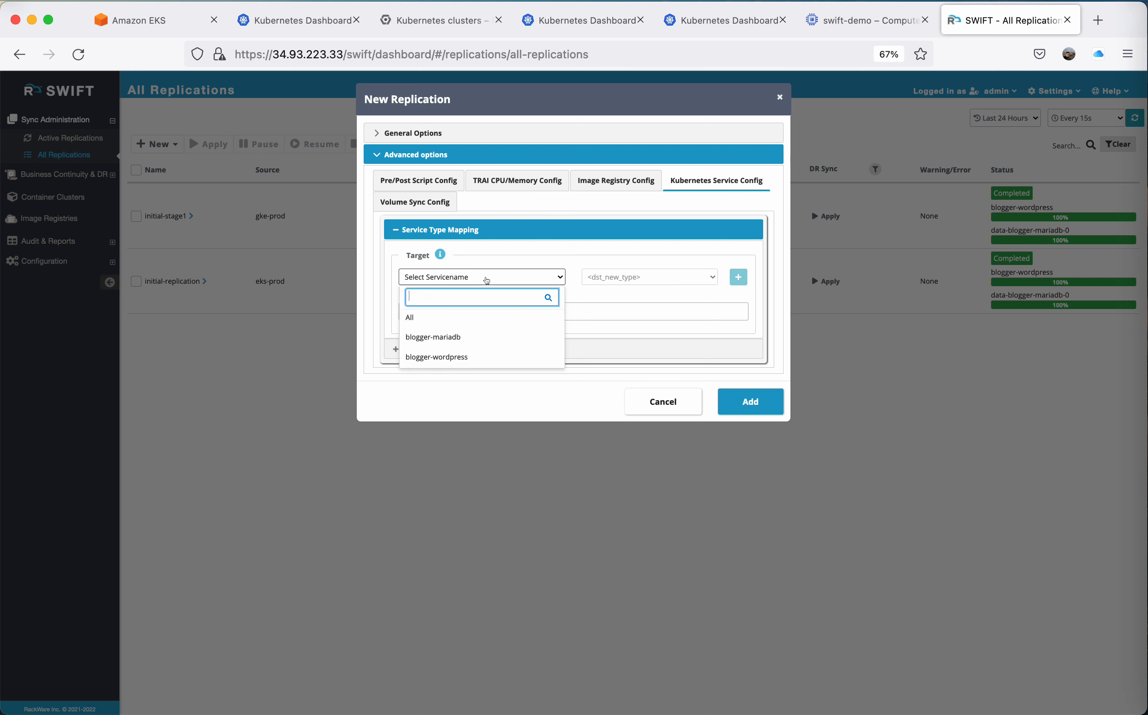
{"action": "left_click", "coordinate": [478, 356]}
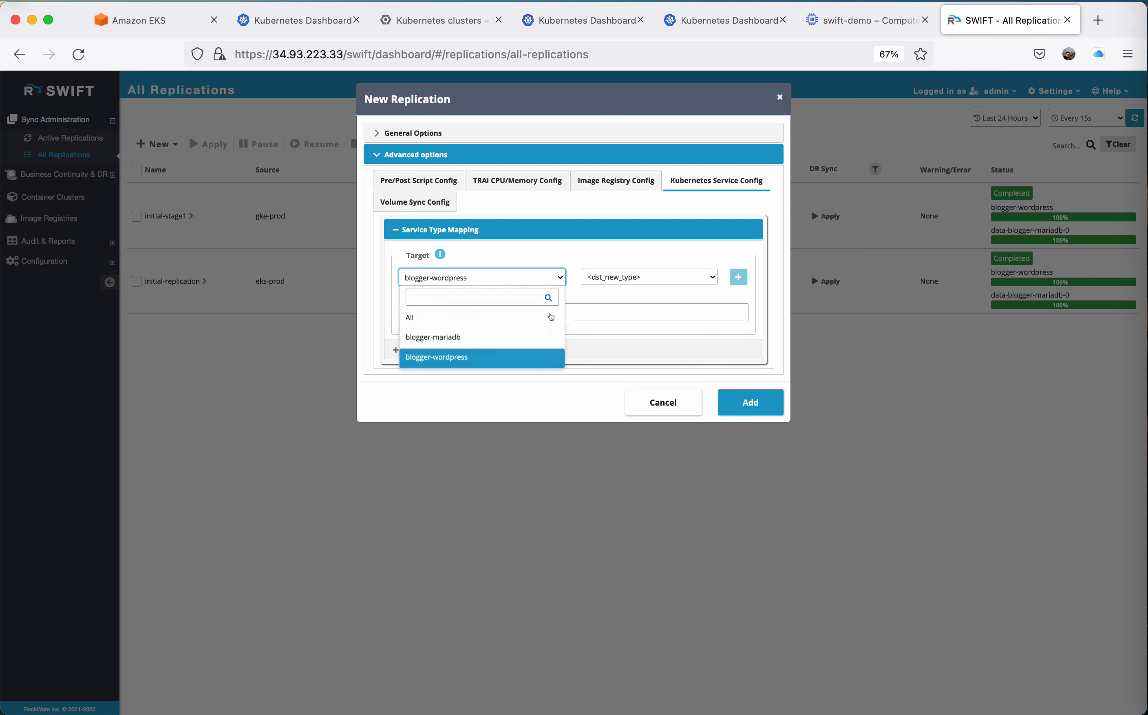
{"action": "left_click", "coordinate": [659, 277]}
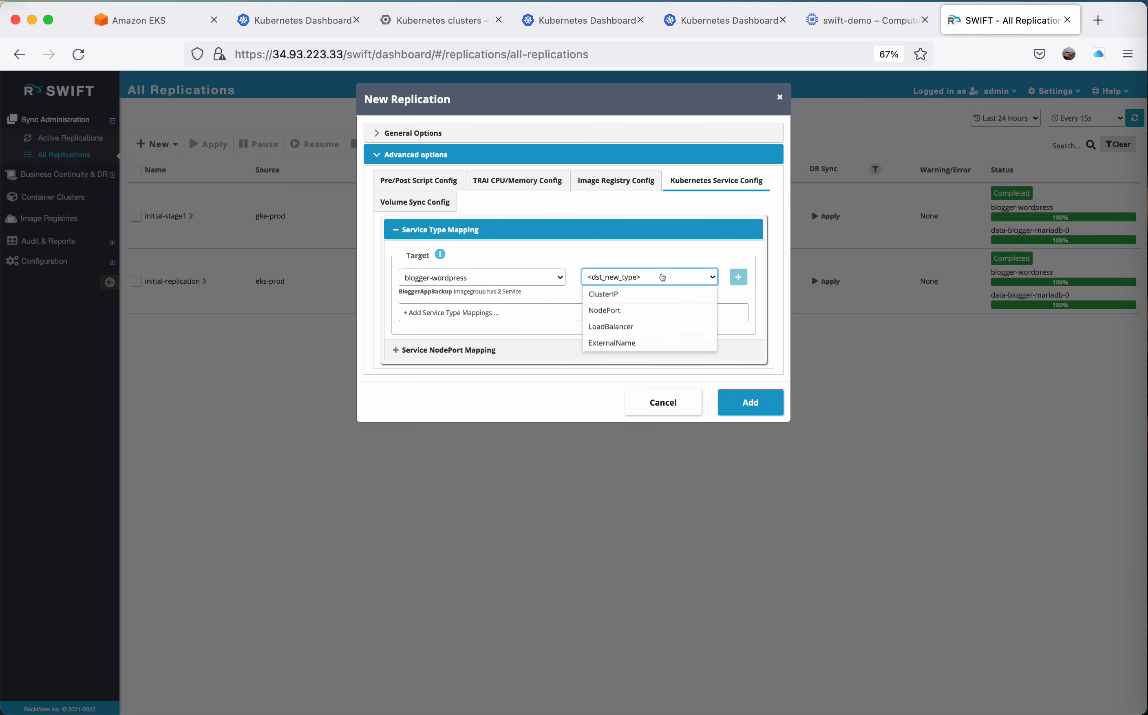
{"action": "left_click", "coordinate": [496, 313]}
Add a service NodePort mapping for blogger-wordpress from source port 32310 to Randomize.
{"action": "left_click", "coordinate": [492, 350]}
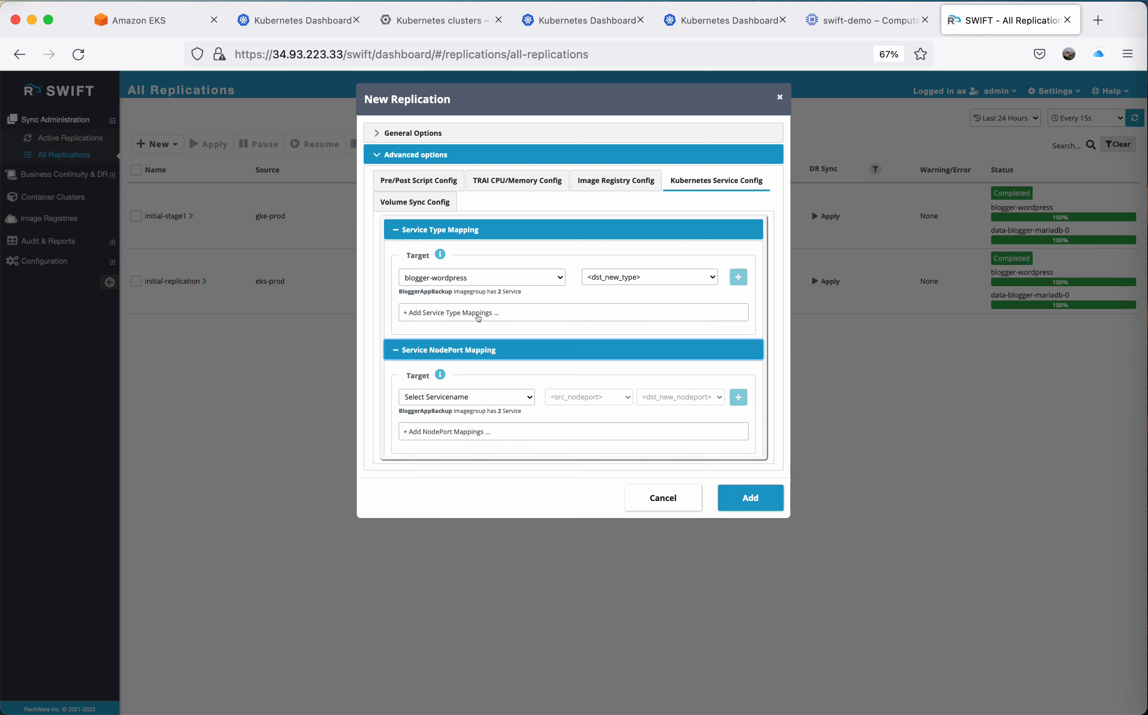
{"action": "left_click", "coordinate": [494, 397]}
{"action": "left_click", "coordinate": [460, 455]}
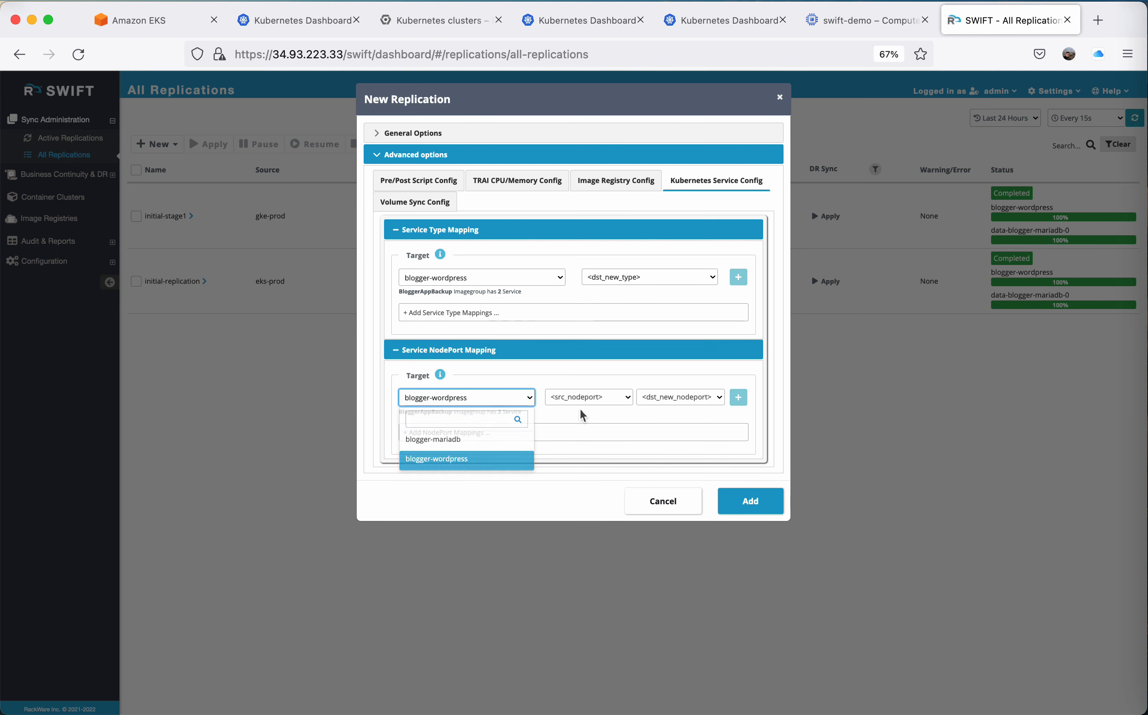
{"action": "left_click", "coordinate": [619, 398]}
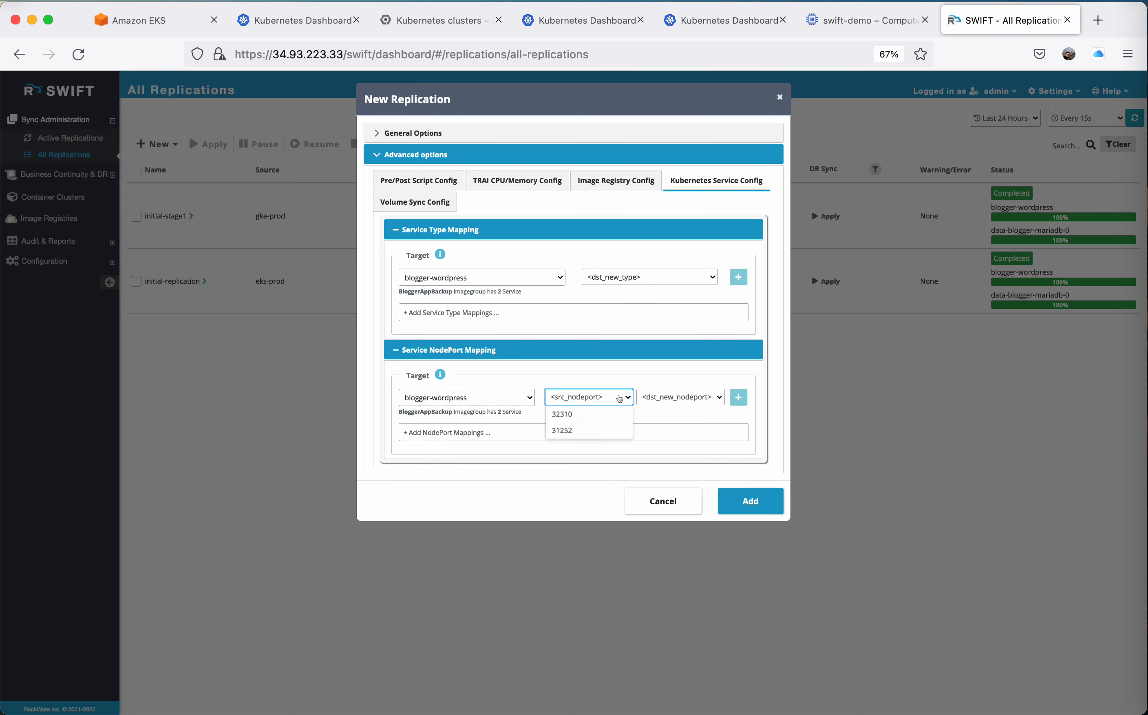
{"action": "left_click", "coordinate": [592, 413]}
{"action": "left_click", "coordinate": [661, 411]}
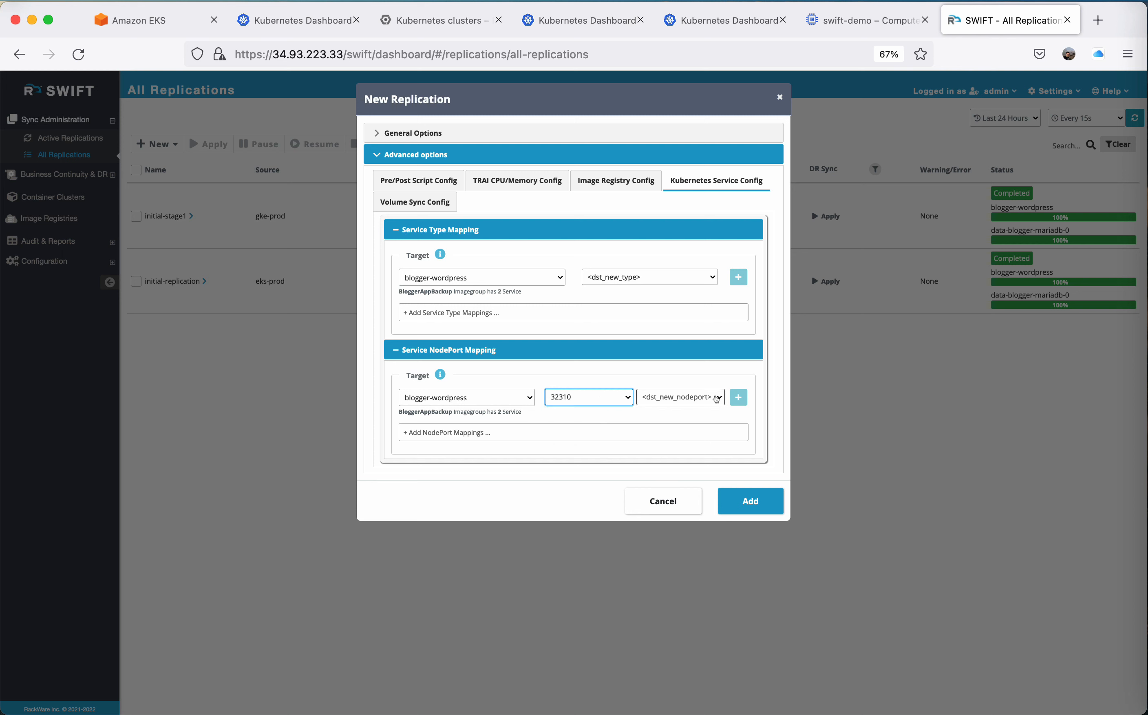
{"action": "left_click", "coordinate": [715, 400]}
{"action": "left_click", "coordinate": [700, 414]}
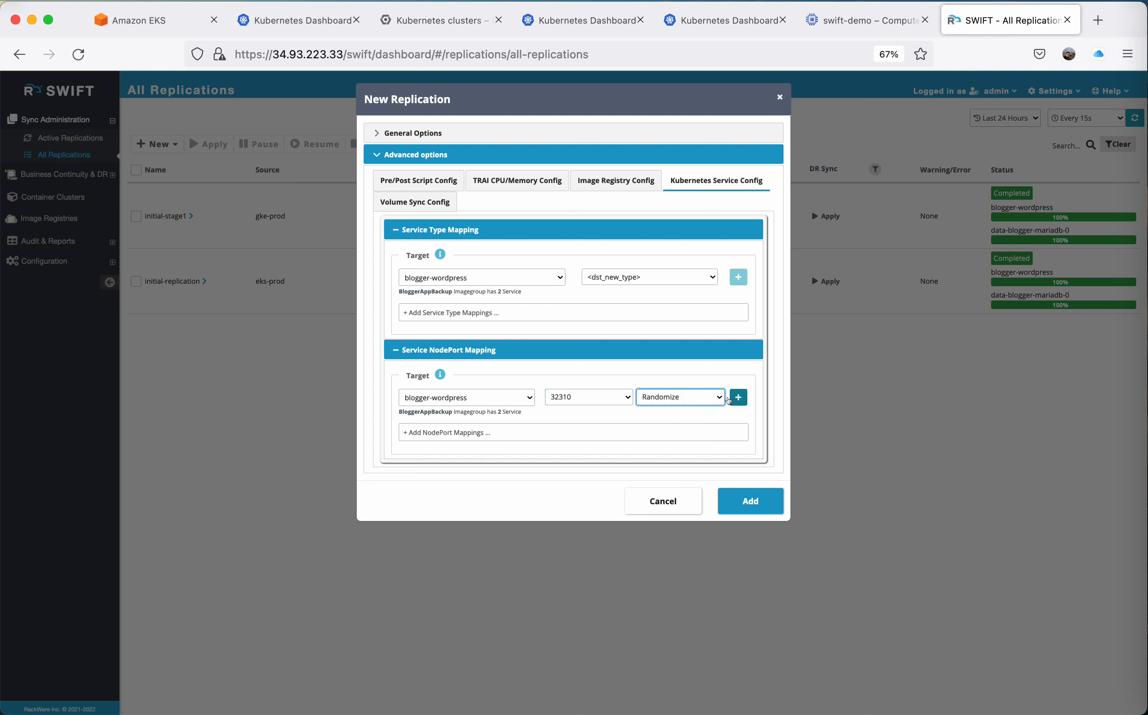
{"action": "left_click", "coordinate": [738, 397]}
Add a second NodePort mapping for blogger-wordpress from source port 31252 to Randomize, and submit the Stage-2 replication.
{"action": "left_click", "coordinate": [522, 399]}
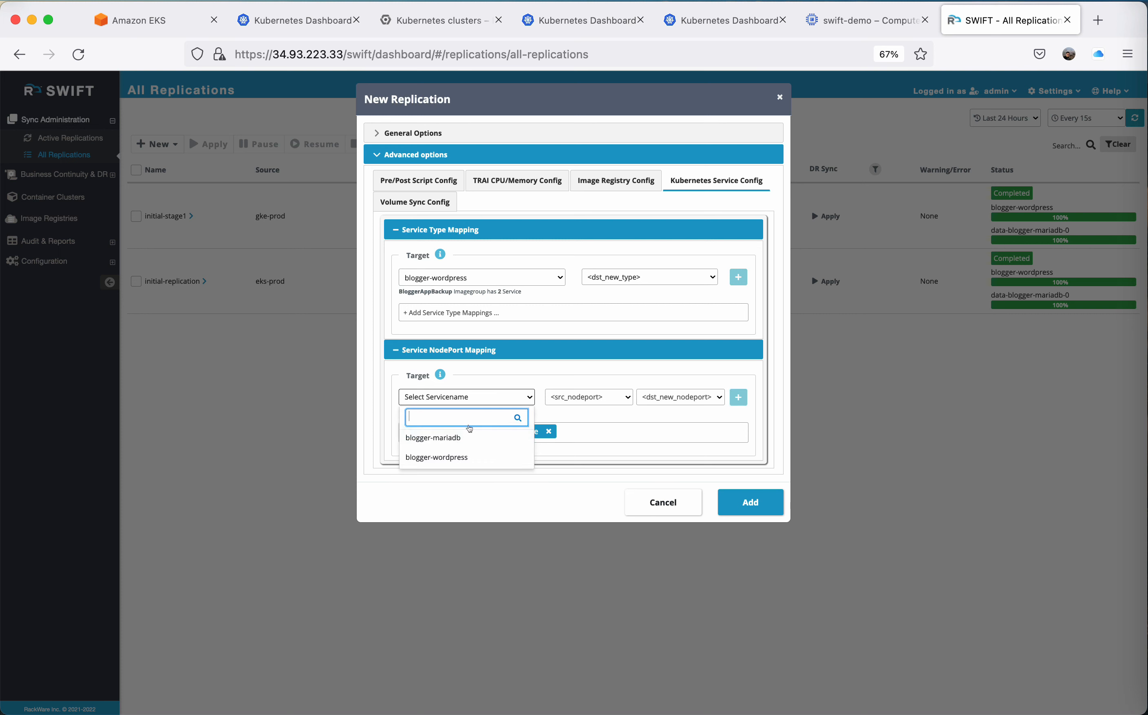
{"action": "left_click", "coordinate": [525, 458]}
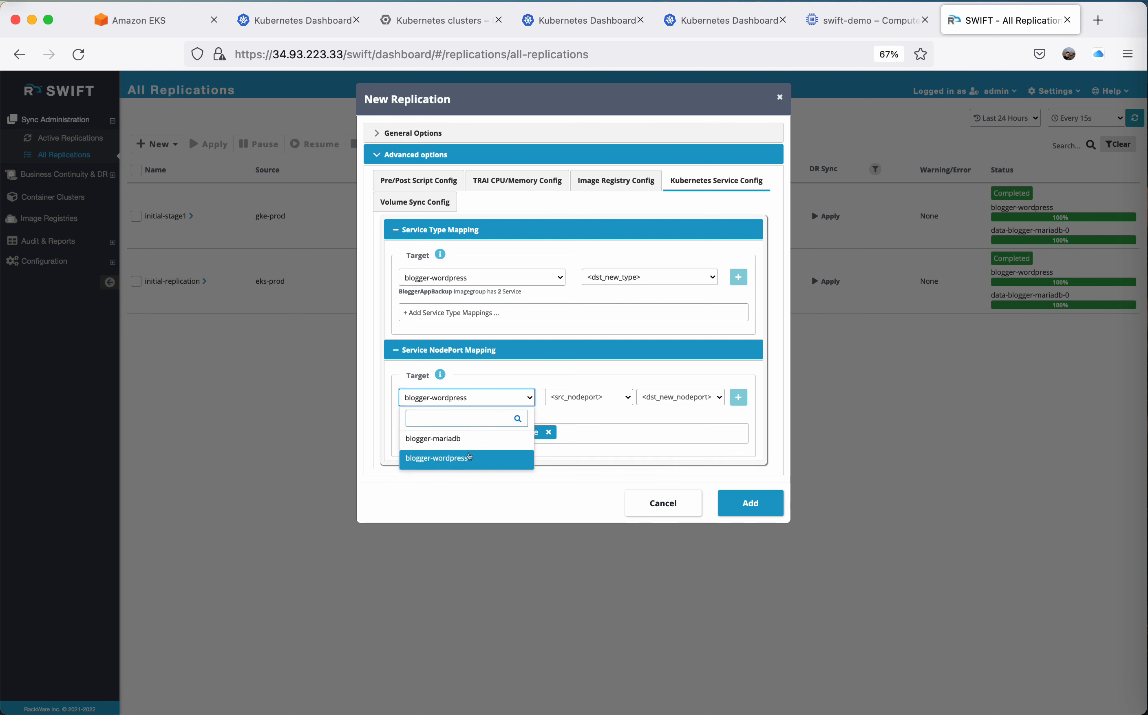
{"action": "left_click", "coordinate": [624, 397]}
{"action": "left_click", "coordinate": [596, 428]}
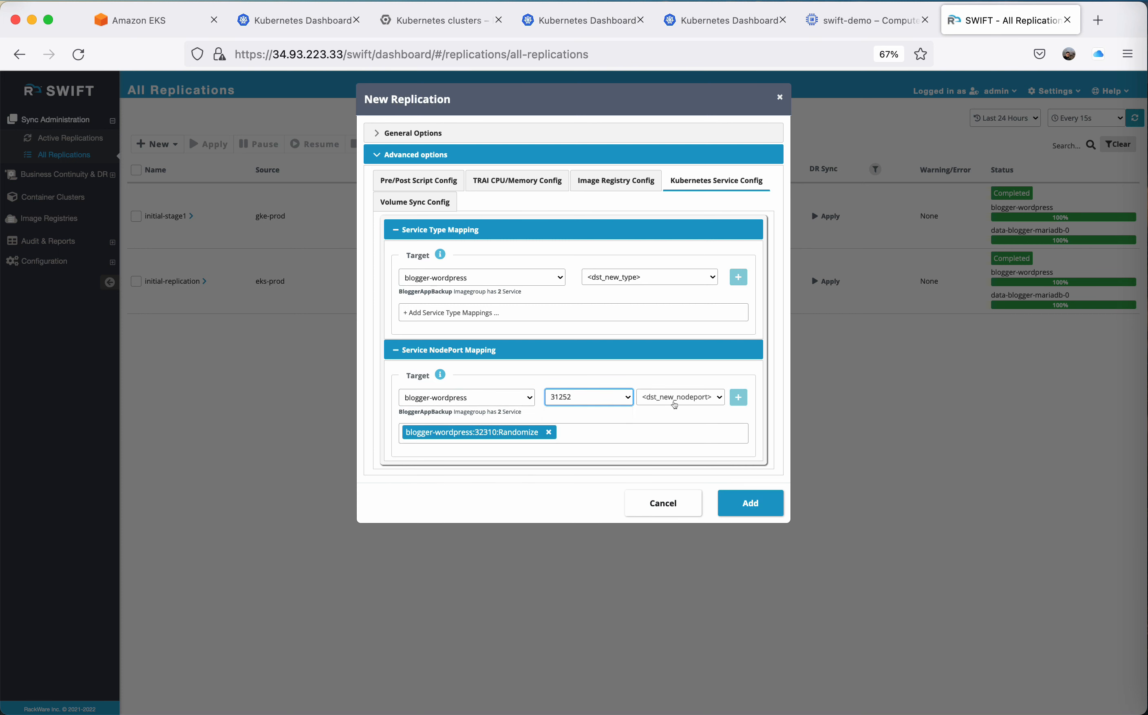
{"action": "left_click", "coordinate": [713, 397]}
{"action": "left_click", "coordinate": [671, 415]}
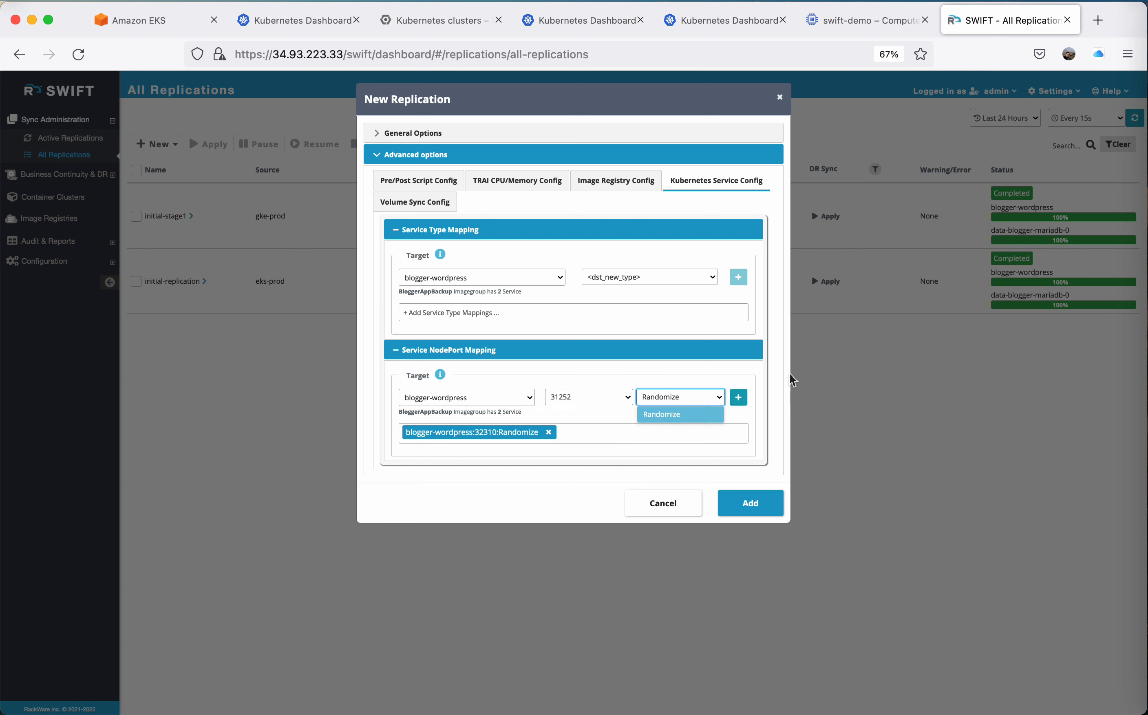
{"action": "left_click", "coordinate": [737, 397]}
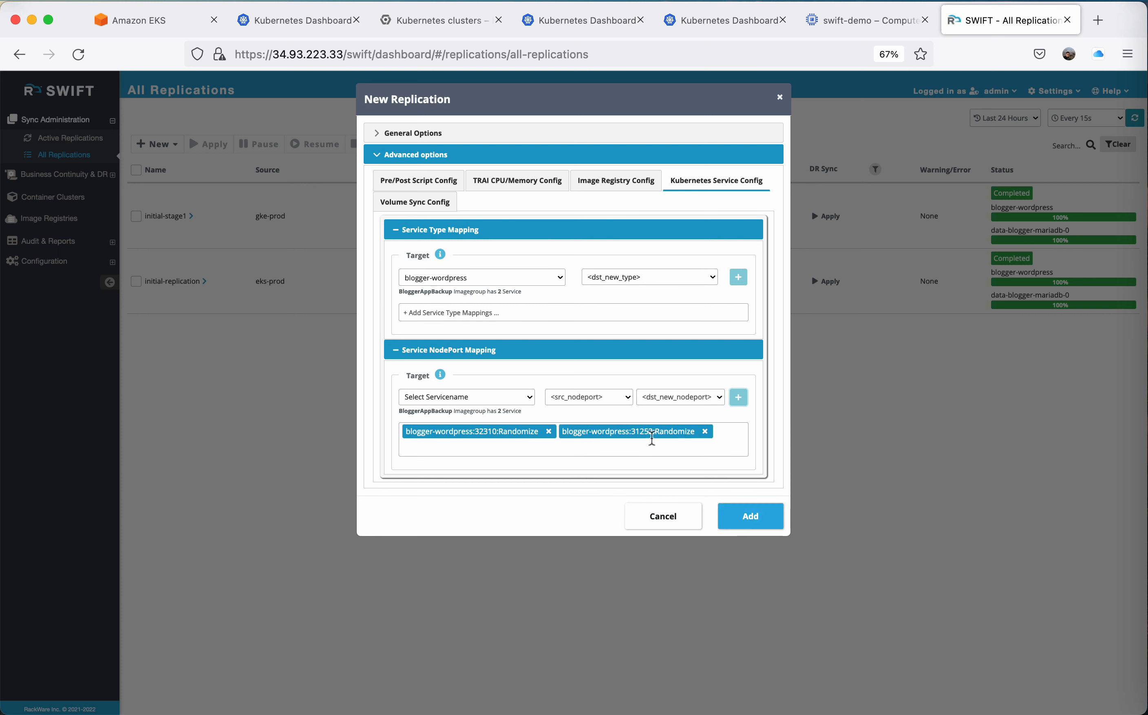
{"action": "left_click", "coordinate": [749, 512]}
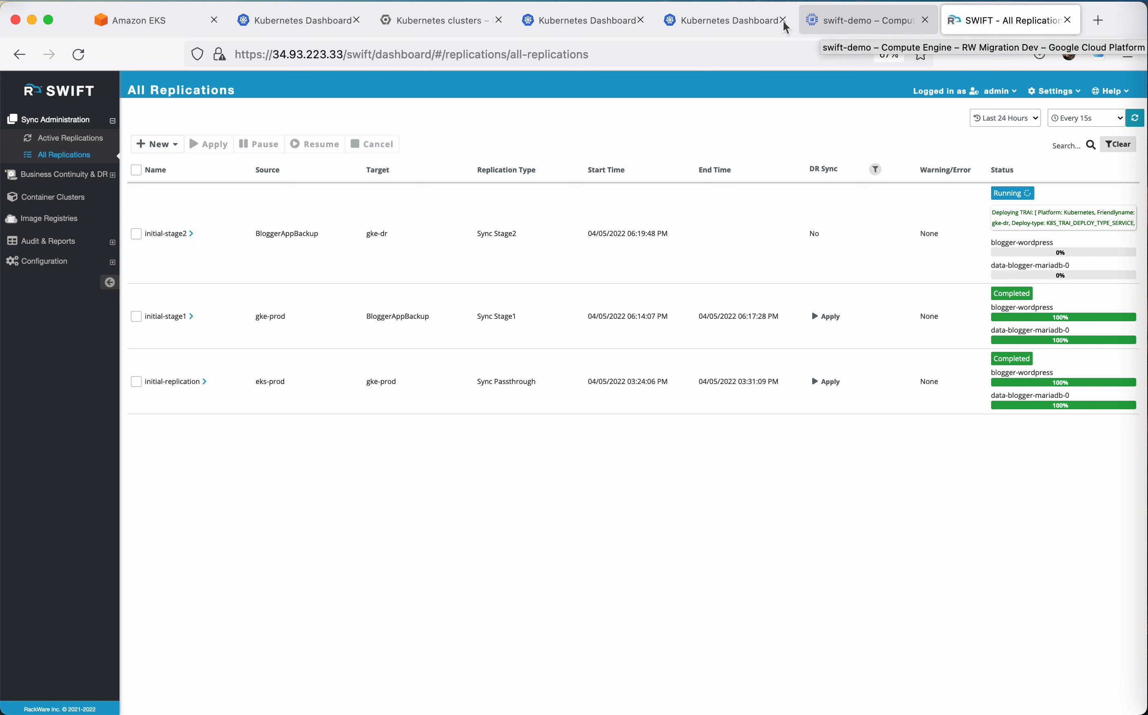
Check the TRAI pod and service deployed in the bloggerapp namespace on the DR cluster's Kubernetes Dashboard.
{"action": "left_click", "coordinate": [739, 23]}
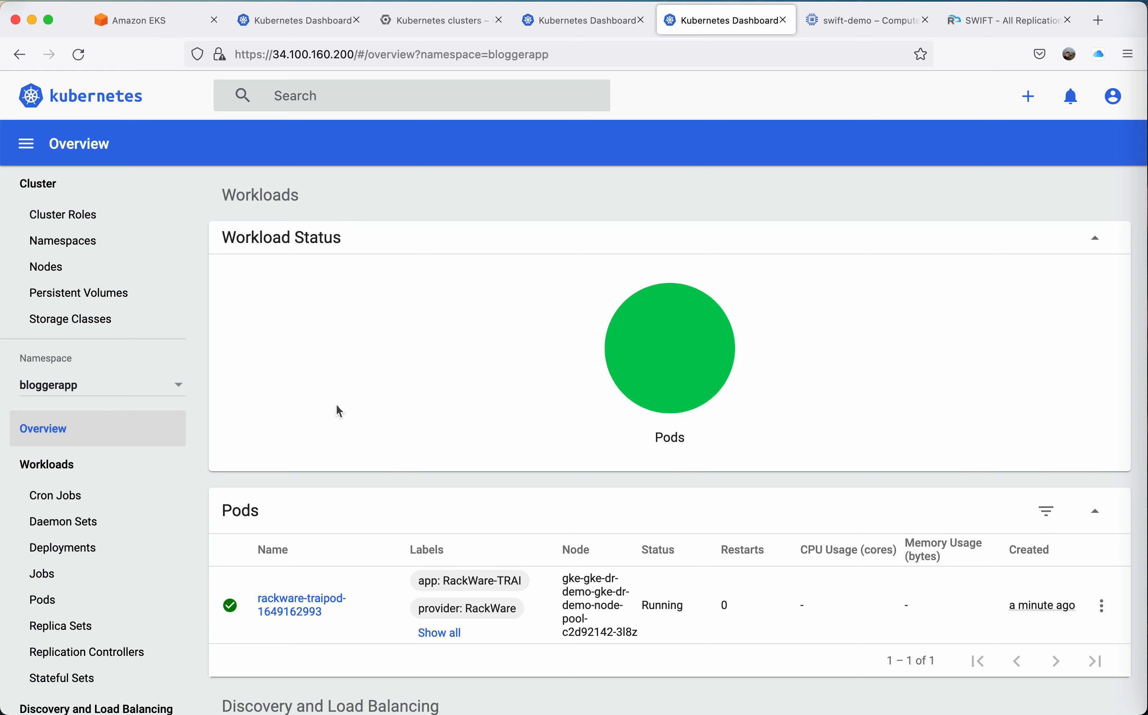
{"action": "scroll", "coordinate": [404, 440], "scroll_direction": "down", "scroll_amount": 7}
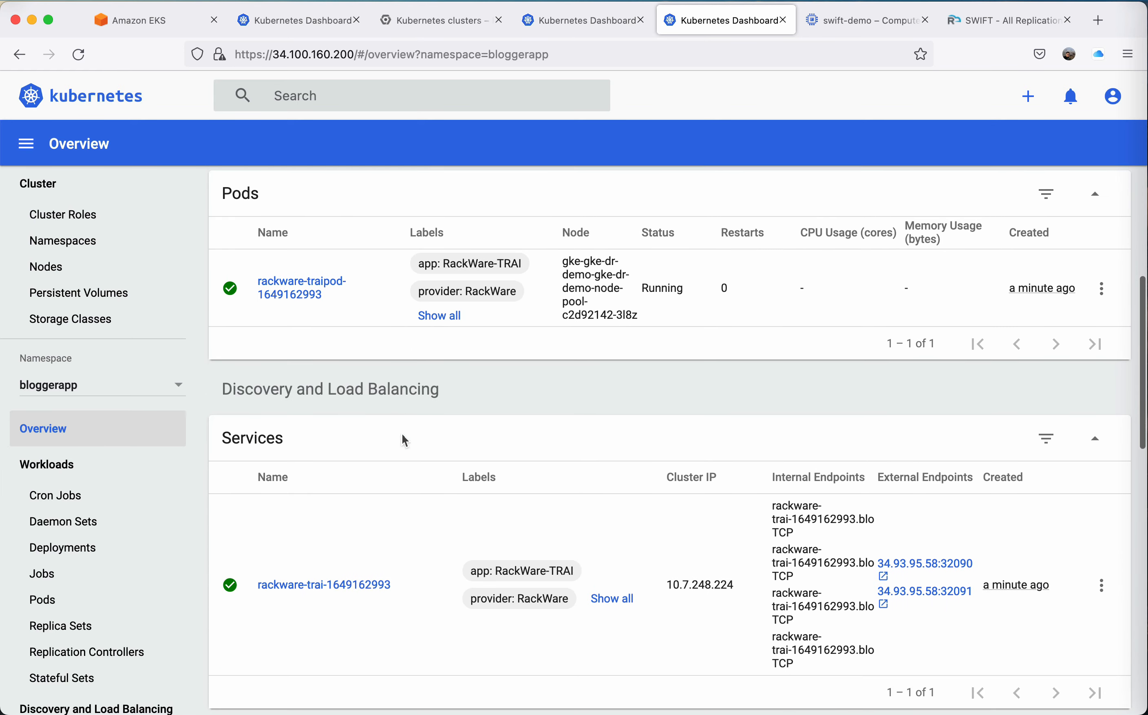
{"action": "scroll", "coordinate": [402, 434], "scroll_direction": "up", "scroll_amount": 7}
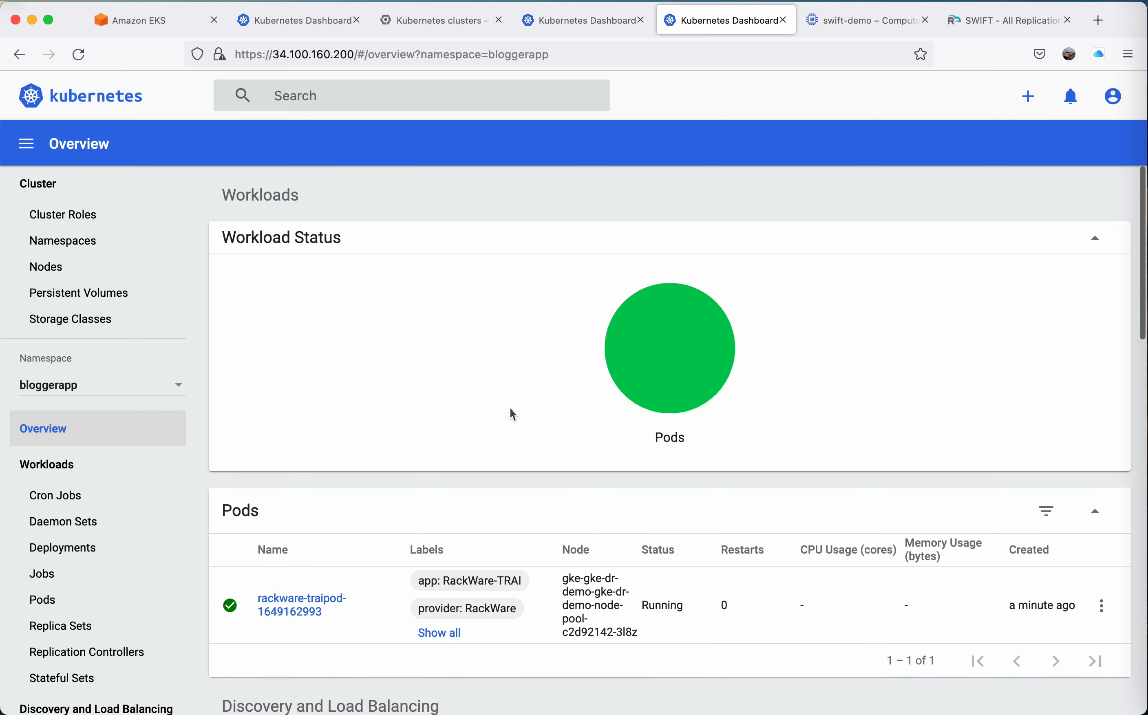
Return to SWIFT and examine the initial-stage2 replication's object statistics, data sync statistics and volume sync summary.
{"action": "left_click", "coordinate": [975, 27]}
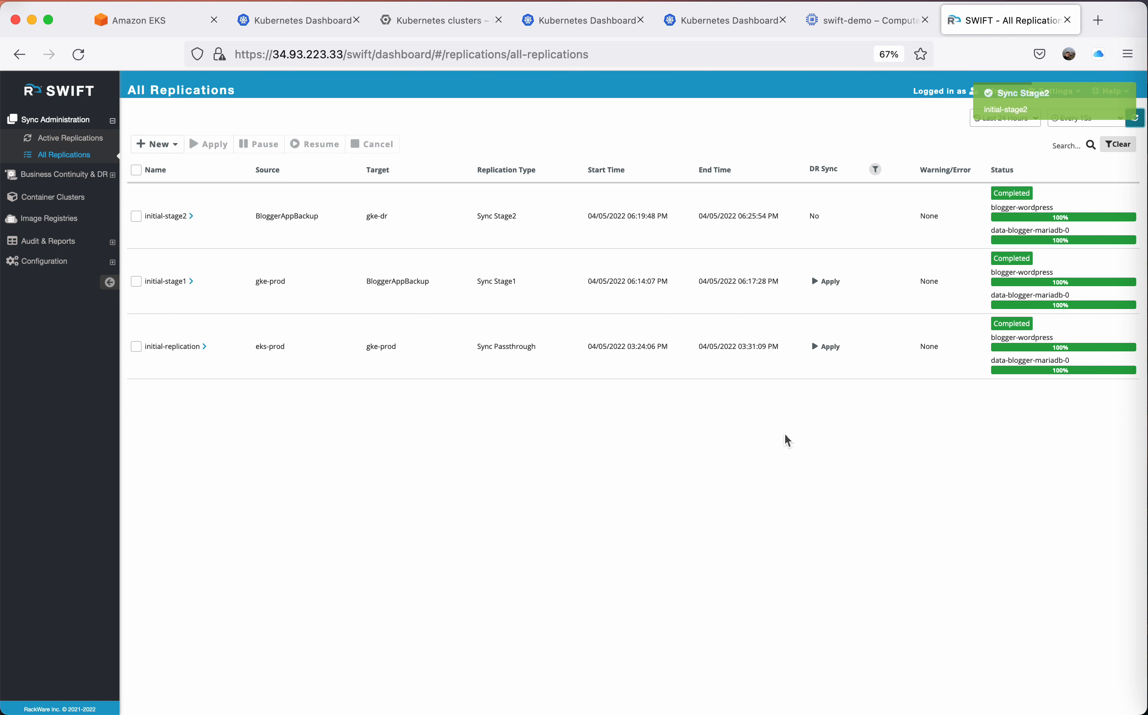
{"action": "left_click", "coordinate": [190, 213]}
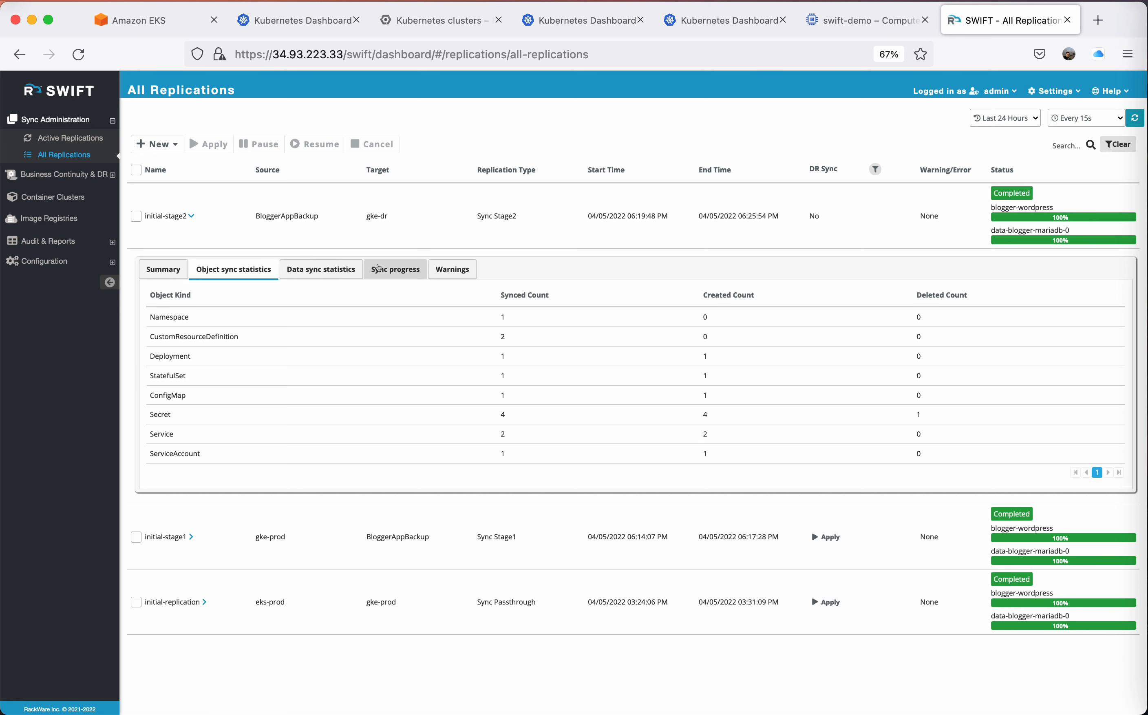
{"action": "left_click", "coordinate": [378, 267]}
{"action": "left_click", "coordinate": [292, 266]}
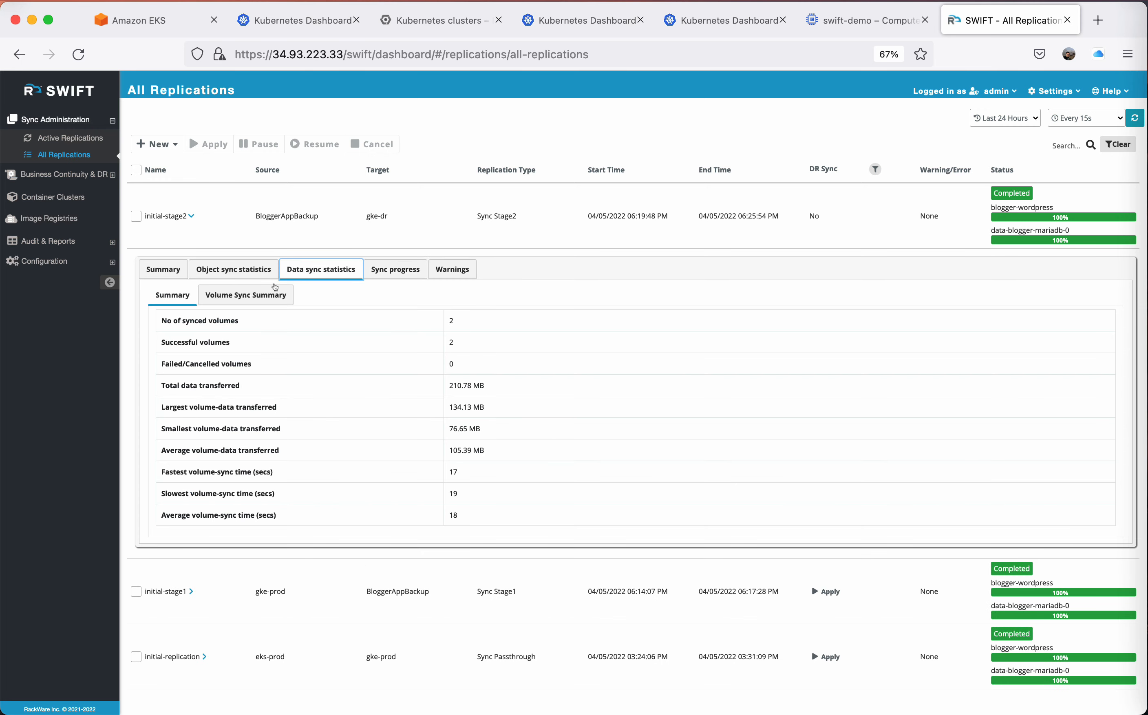
{"action": "left_click", "coordinate": [232, 295]}
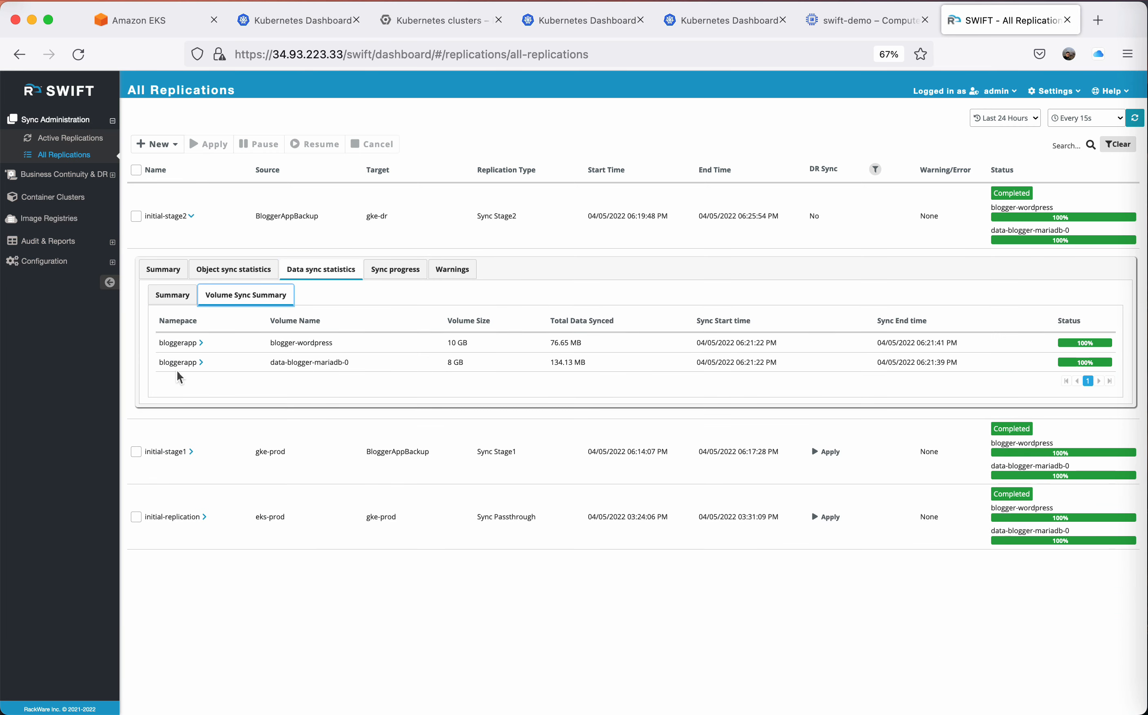
{"action": "left_click", "coordinate": [199, 362]}
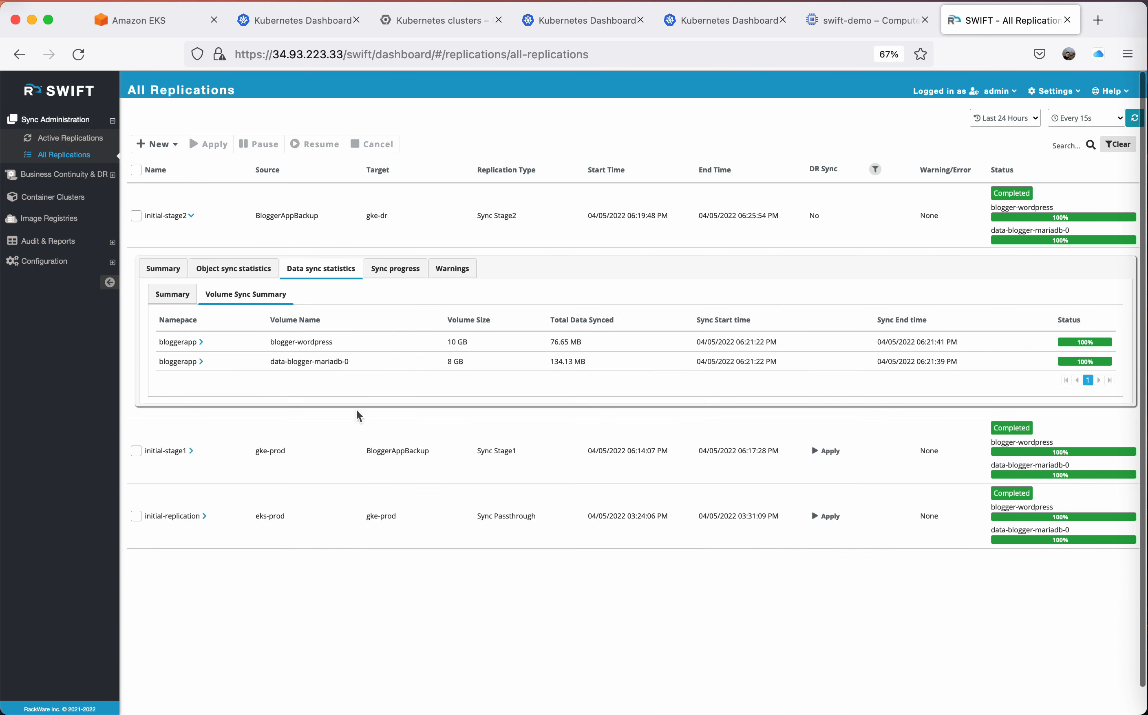
{"action": "left_click", "coordinate": [187, 215]}
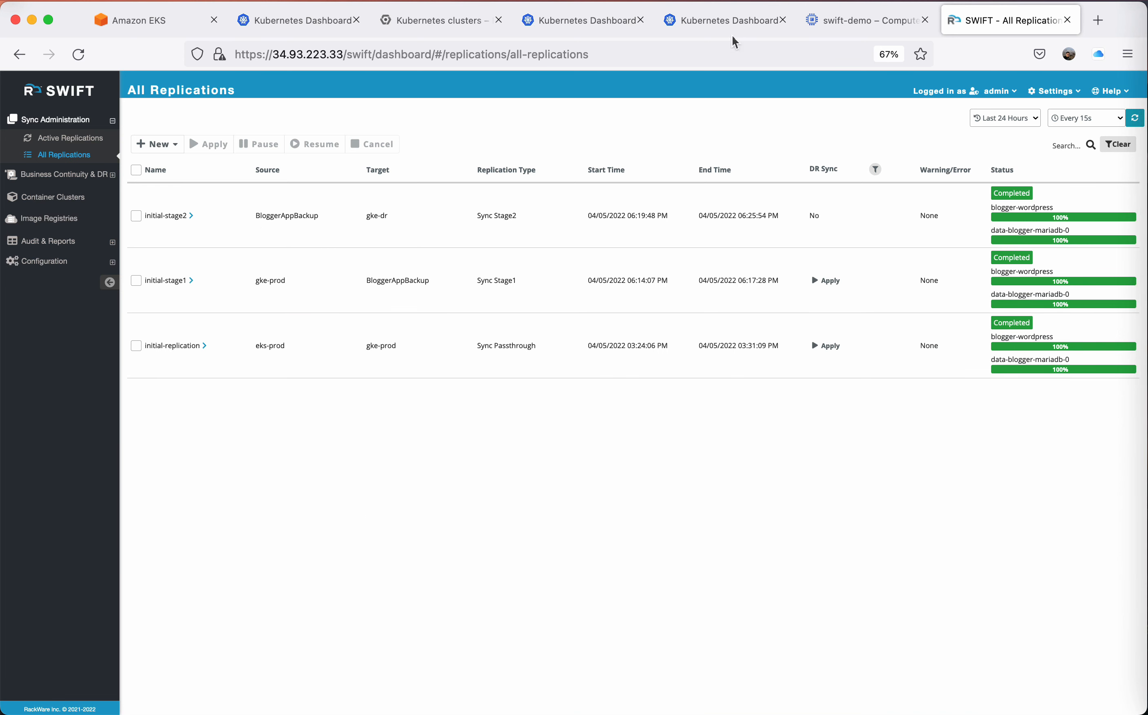
Inspect the restored bloggerapp deployments, pods, replica sets, stateful sets and services in the DR cluster's Kubernetes Dashboard.
{"action": "left_click", "coordinate": [726, 21]}
{"action": "scroll", "coordinate": [437, 408], "scroll_direction": "down", "scroll_amount": 10}
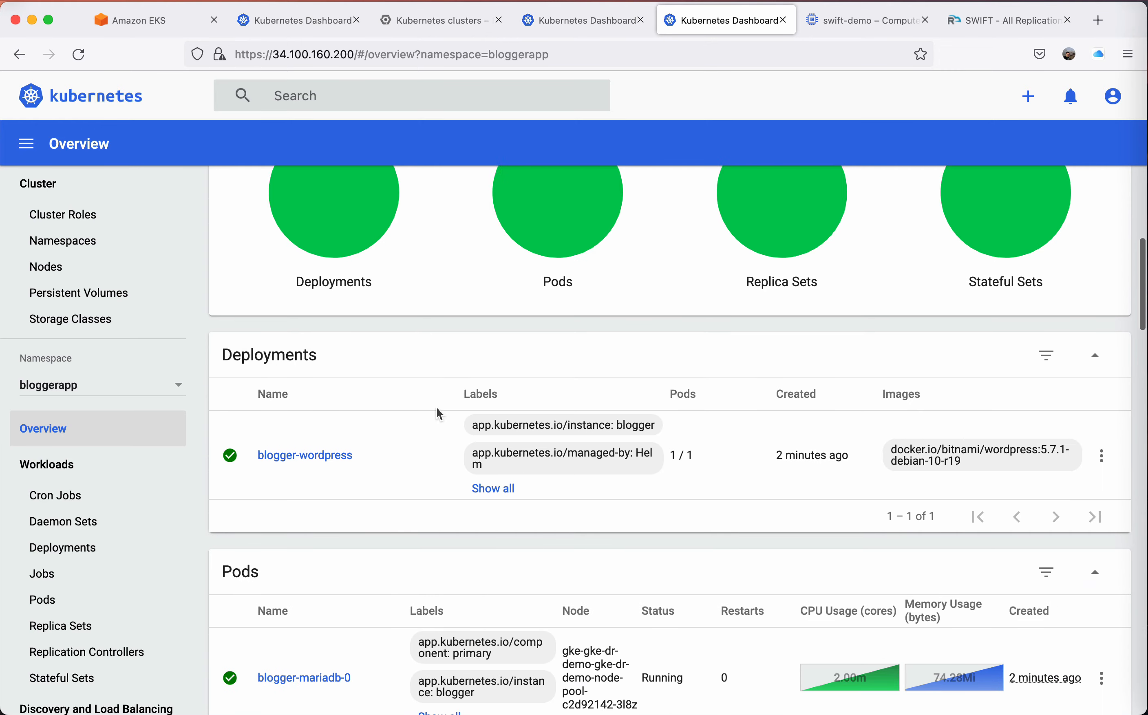
{"action": "scroll", "coordinate": [437, 408], "scroll_direction": "down", "scroll_amount": 9}
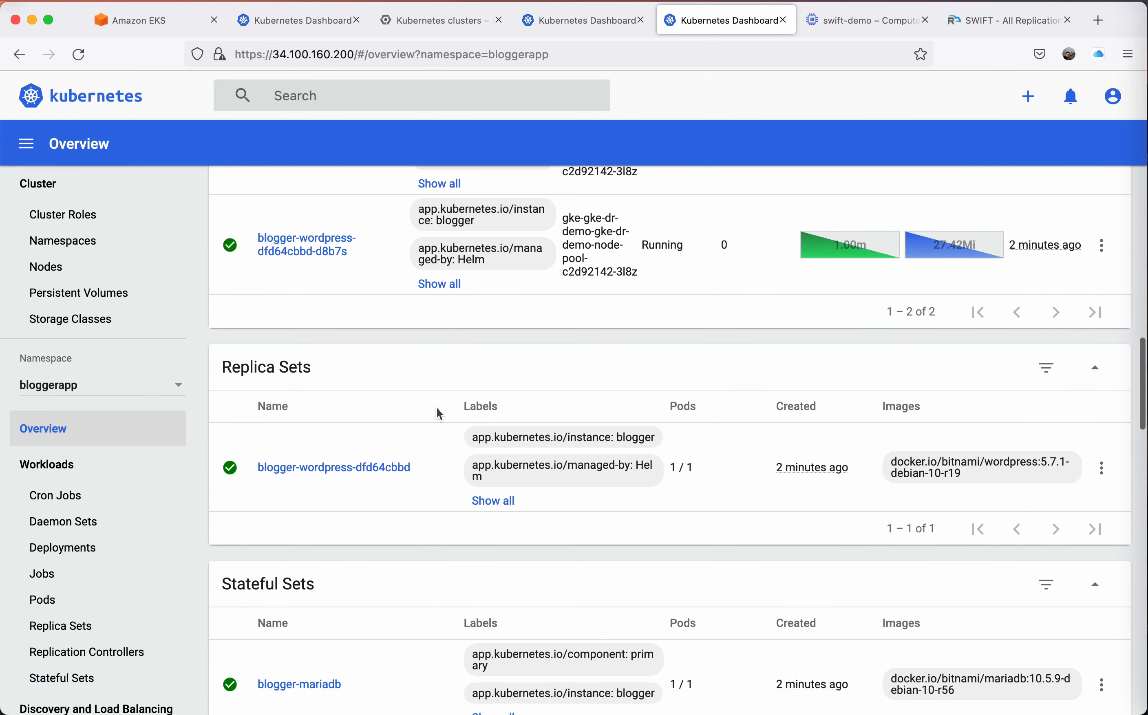
{"action": "scroll", "coordinate": [437, 408], "scroll_direction": "down", "scroll_amount": 3}
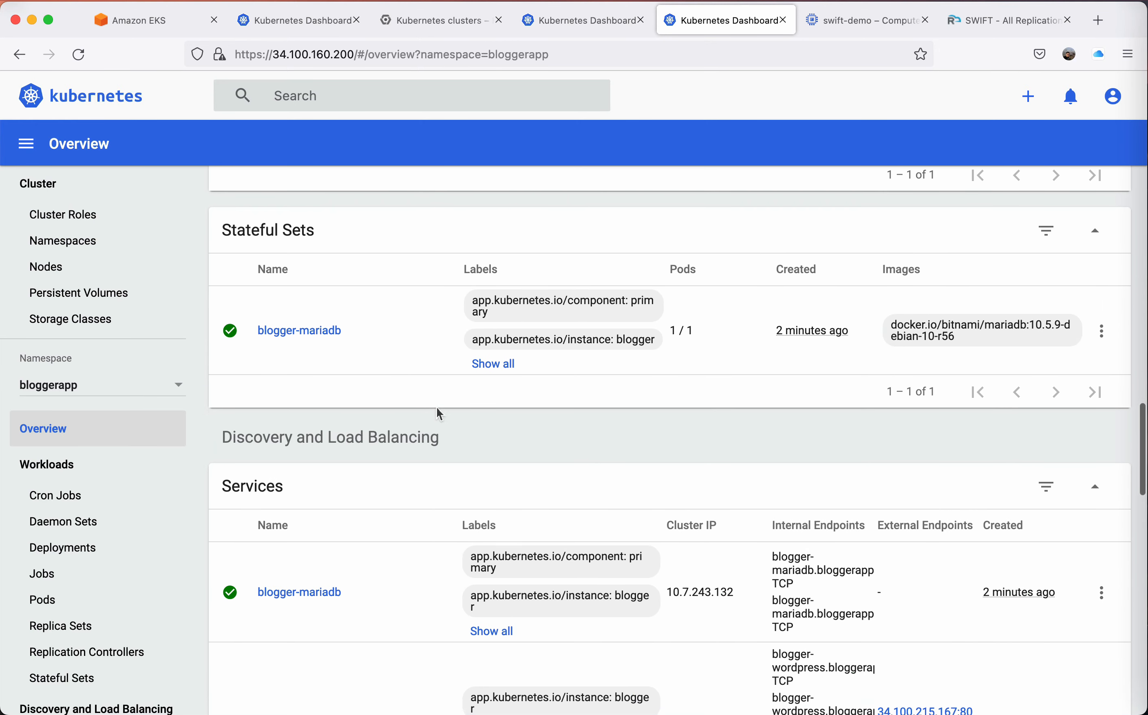
{"action": "scroll", "coordinate": [437, 408], "scroll_direction": "down", "scroll_amount": 8}
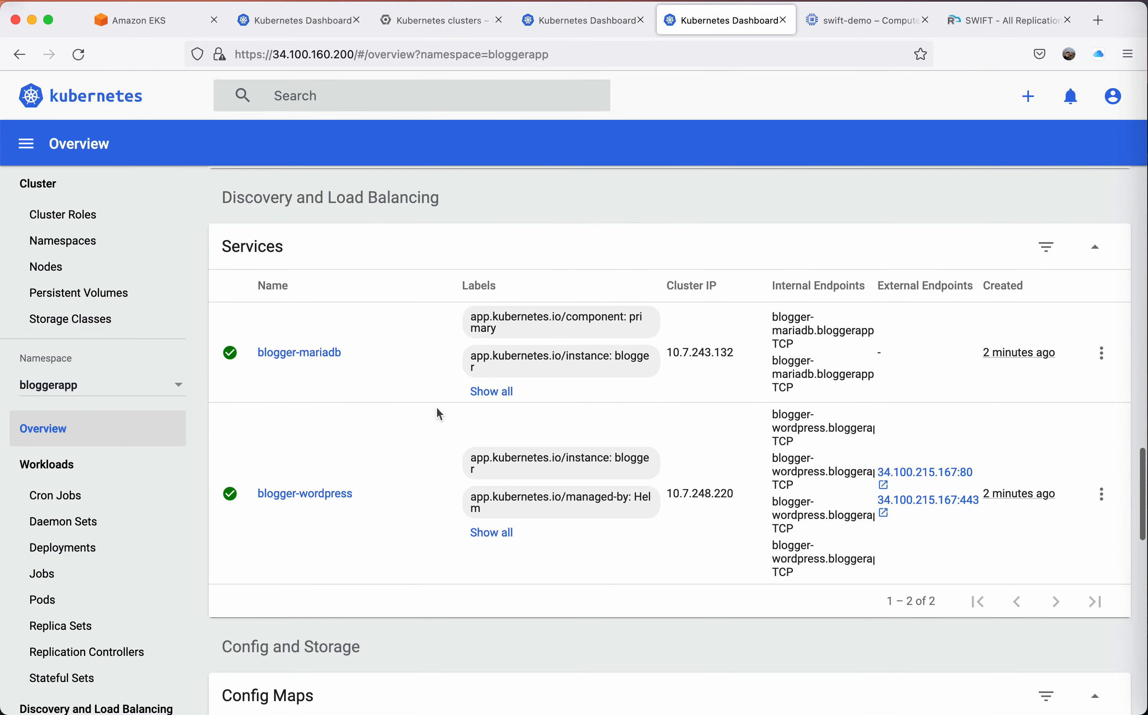
{"action": "scroll", "coordinate": [437, 408], "scroll_direction": "up", "scroll_amount": 6}
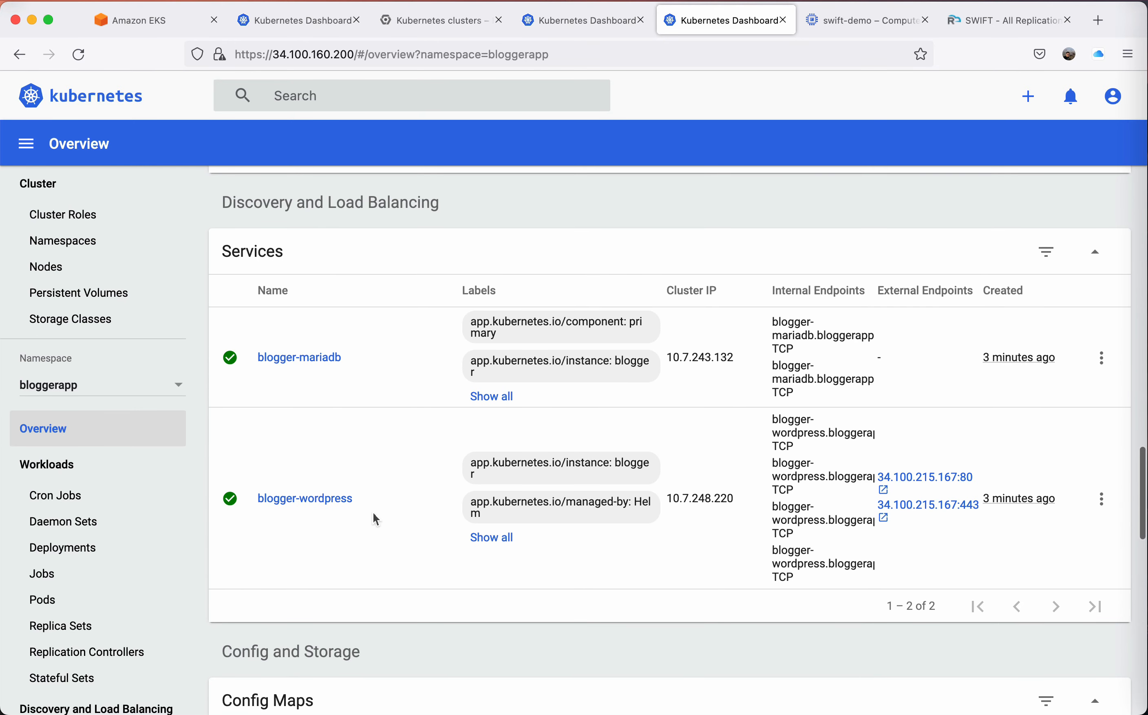
Open the DR blogger-wordpress service's port 80 external endpoint, check the blog posts, and close the site.
{"action": "left_click", "coordinate": [937, 477]}
{"action": "scroll", "coordinate": [514, 400], "scroll_direction": "down", "scroll_amount": 4}
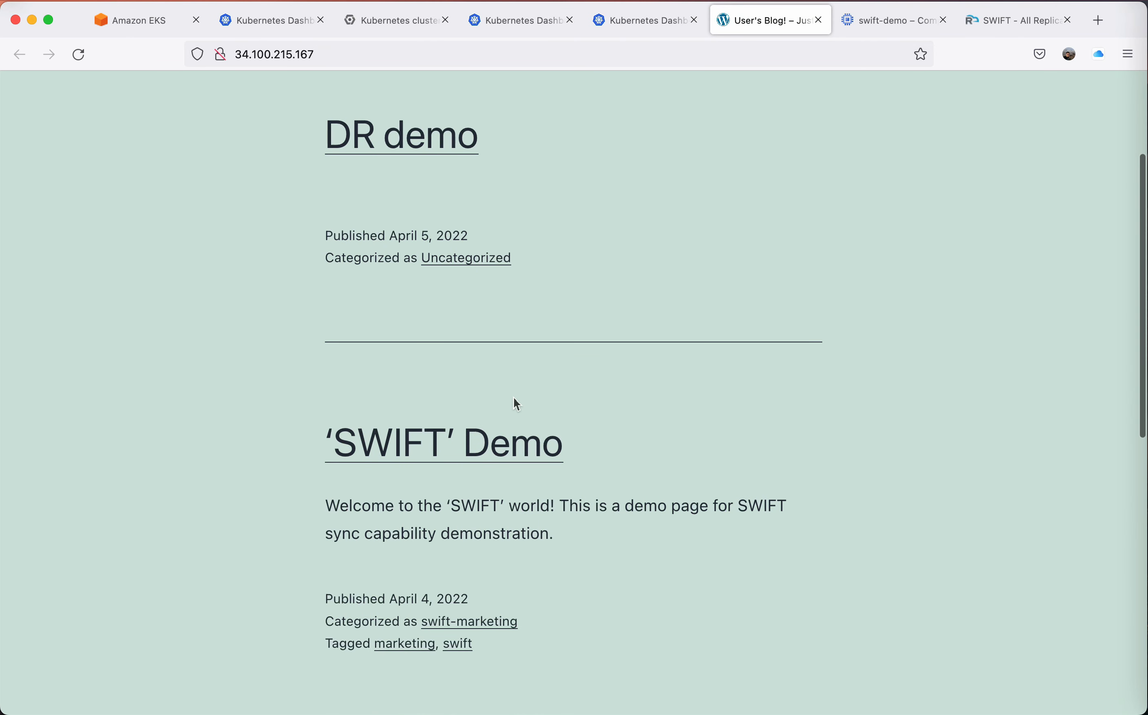
{"action": "scroll", "coordinate": [514, 399], "scroll_direction": "down", "scroll_amount": 4}
{"action": "scroll", "coordinate": [514, 400], "scroll_direction": "up", "scroll_amount": 5}
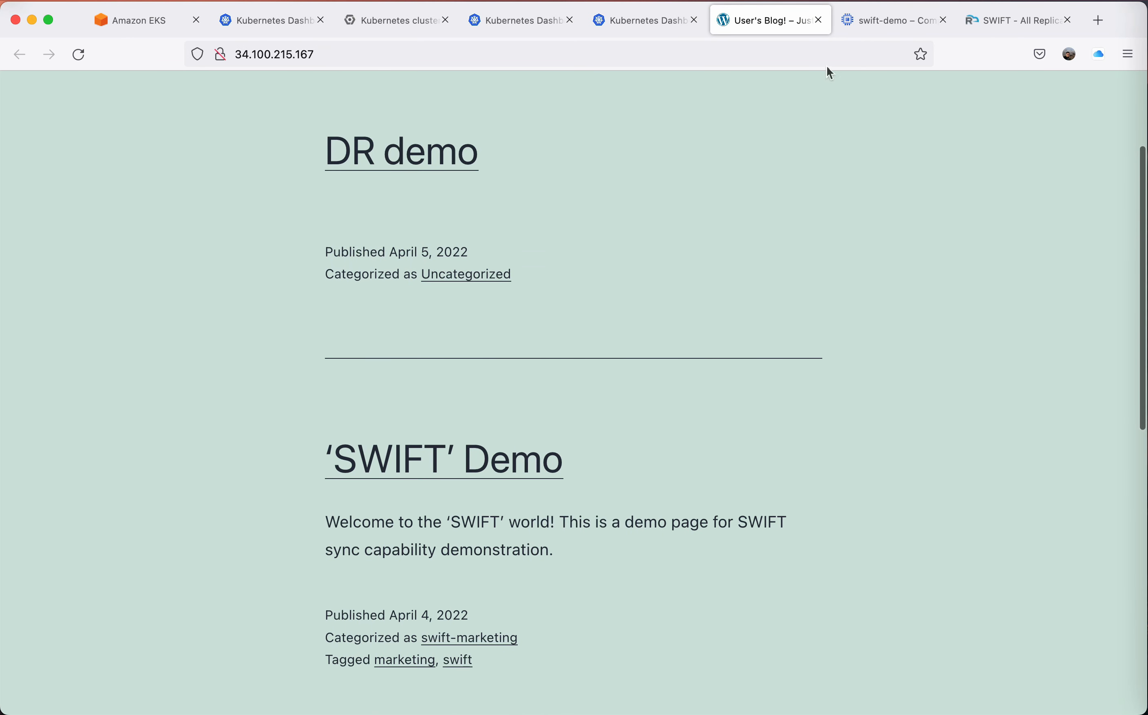
{"action": "left_click", "coordinate": [817, 20]}
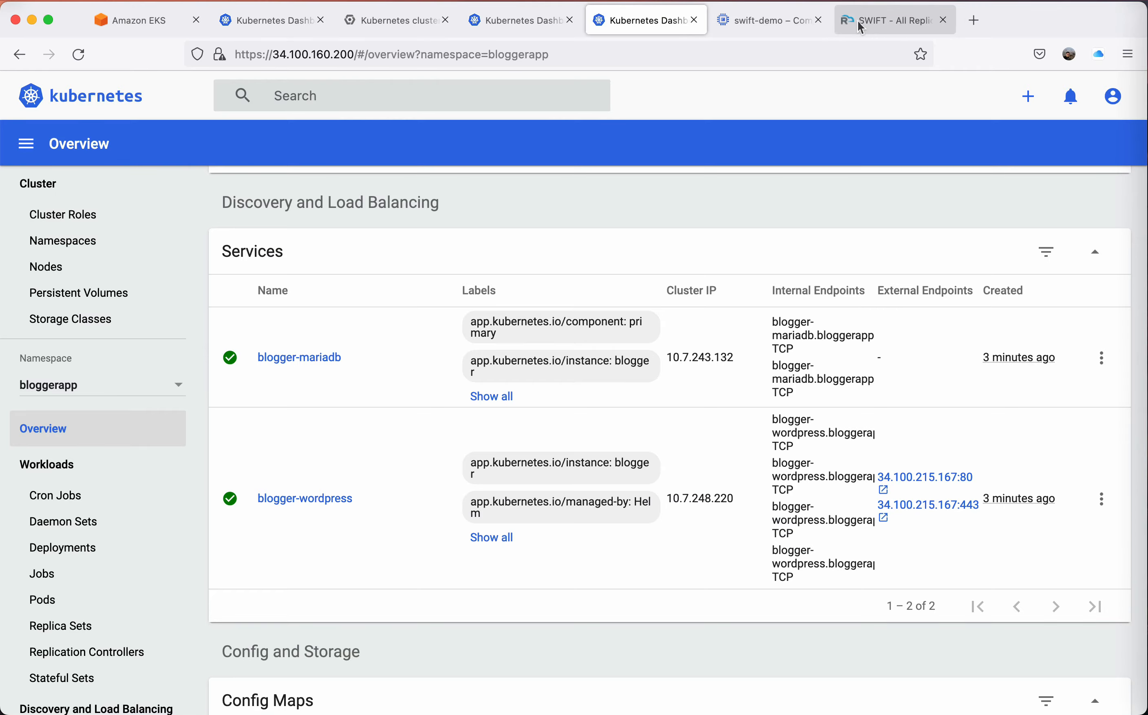
Switch to SWIFT to review the replications list, and examine the bloggerapp workloads in the EKS cluster's Kubernetes Dashboard.
{"action": "left_click", "coordinate": [880, 21]}
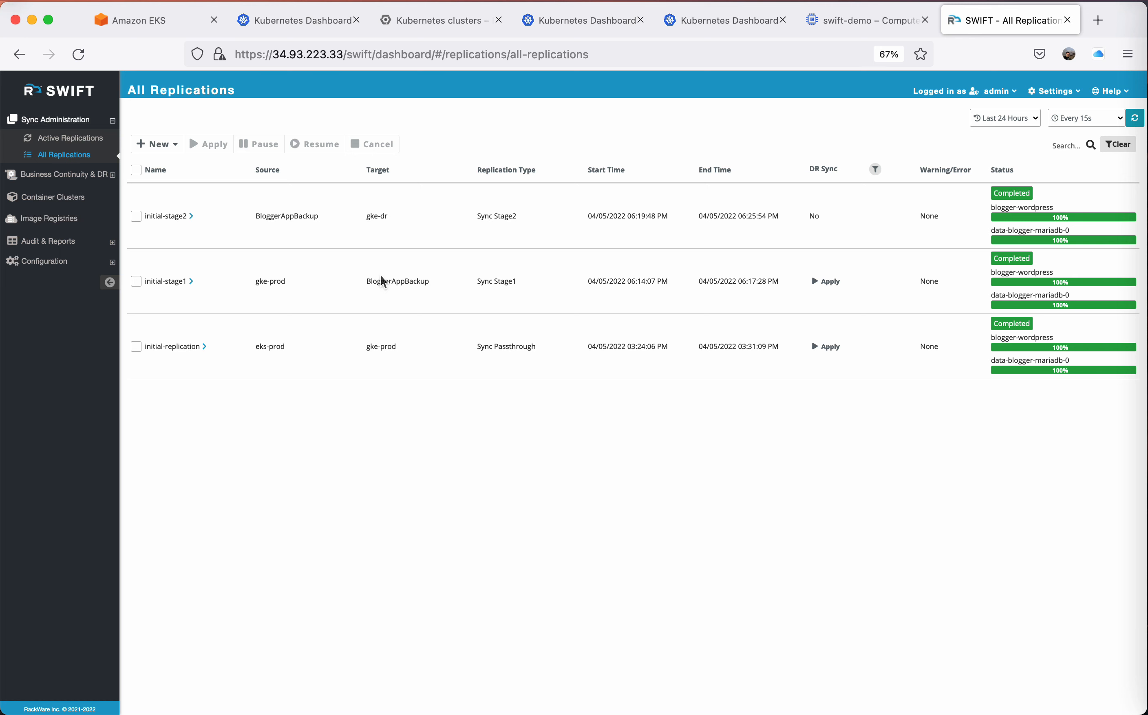
{"action": "left_click", "coordinate": [309, 21]}
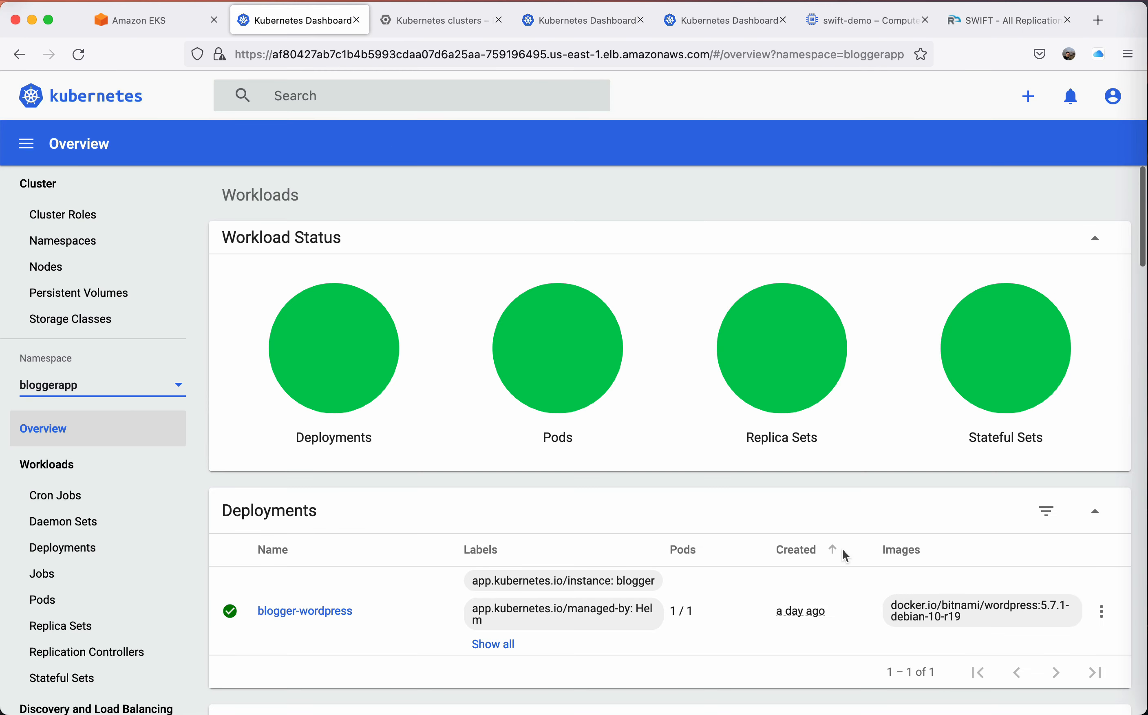
{"action": "scroll", "coordinate": [843, 550], "scroll_direction": "down", "scroll_amount": 10}
{"action": "scroll", "coordinate": [843, 550], "scroll_direction": "down", "scroll_amount": 10}
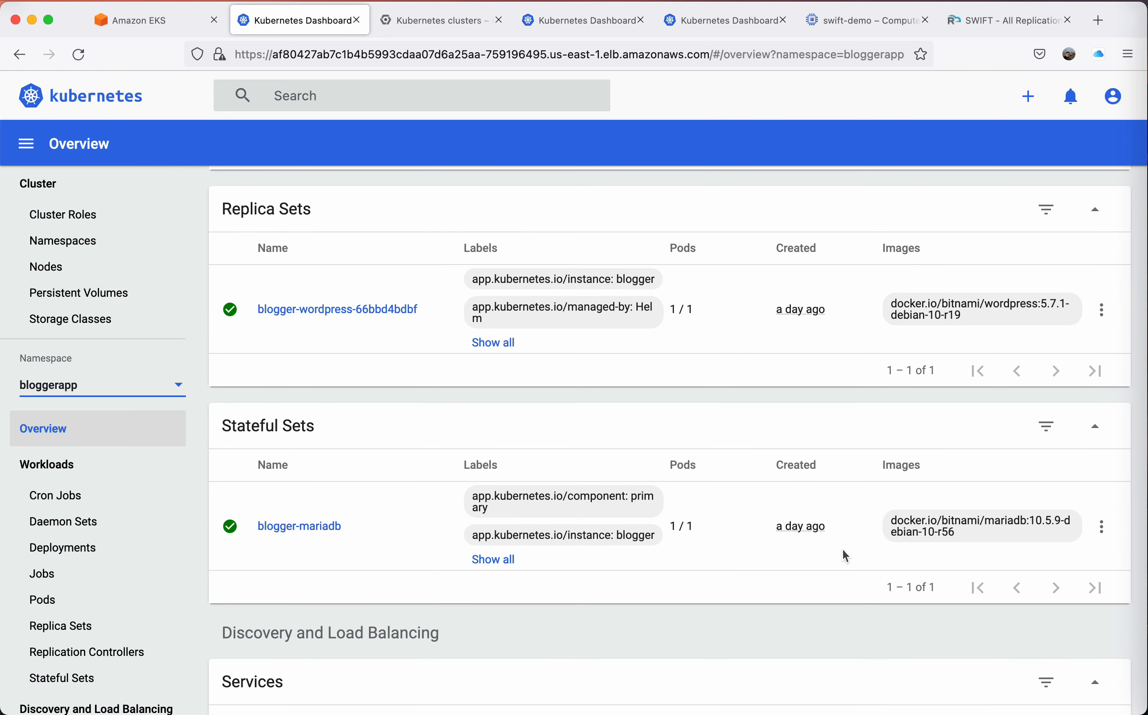
Open the gke-prod blogger-wordpress service's port 80 external endpoint, go to its /admin page, check the Posts list, and close the site.
{"action": "left_click", "coordinate": [587, 22]}
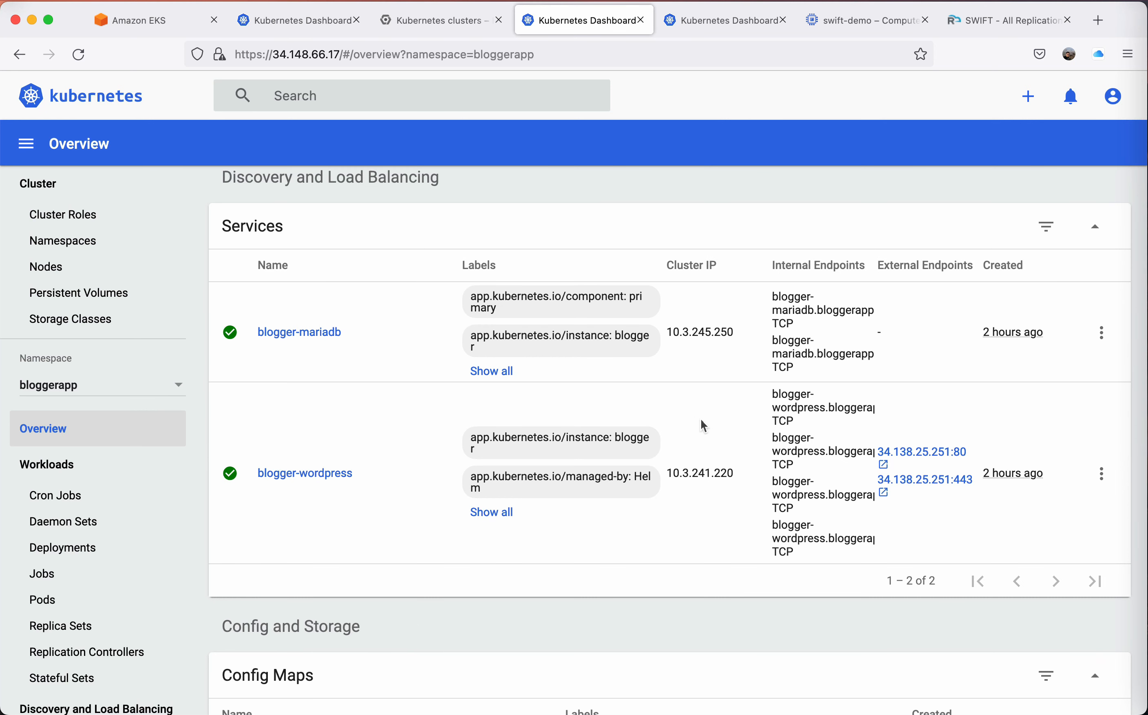
{"action": "left_click", "coordinate": [930, 451]}
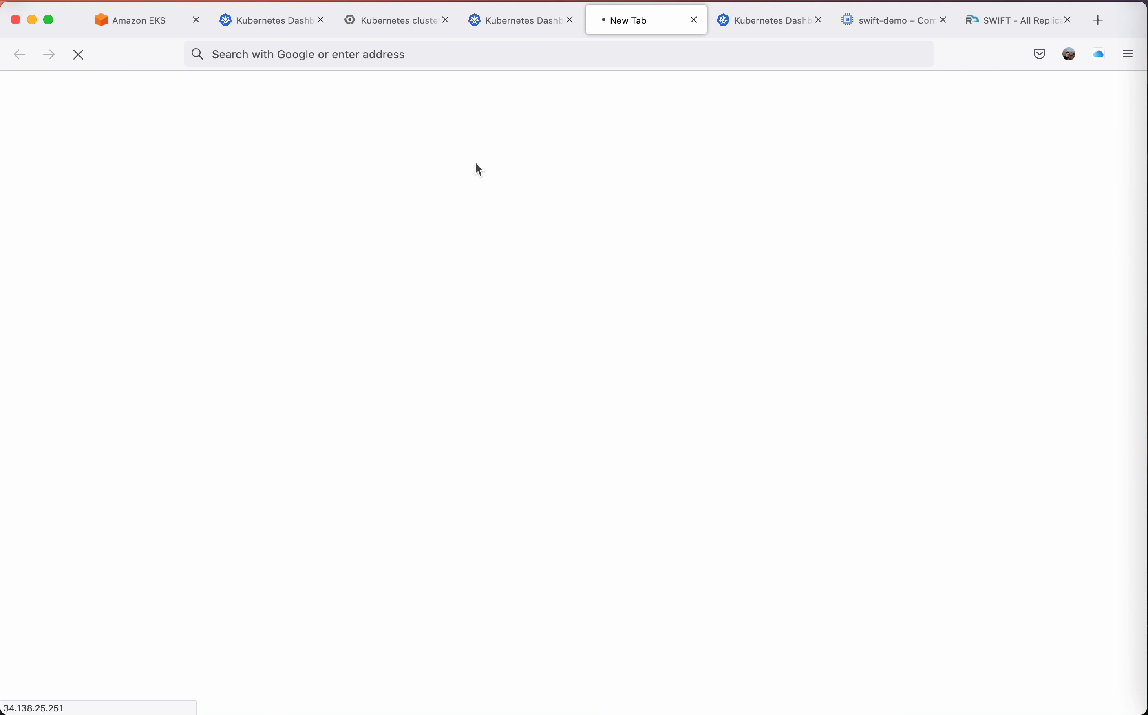
{"action": "left_click", "coordinate": [487, 59]}
{"action": "type", "text": "/a"}
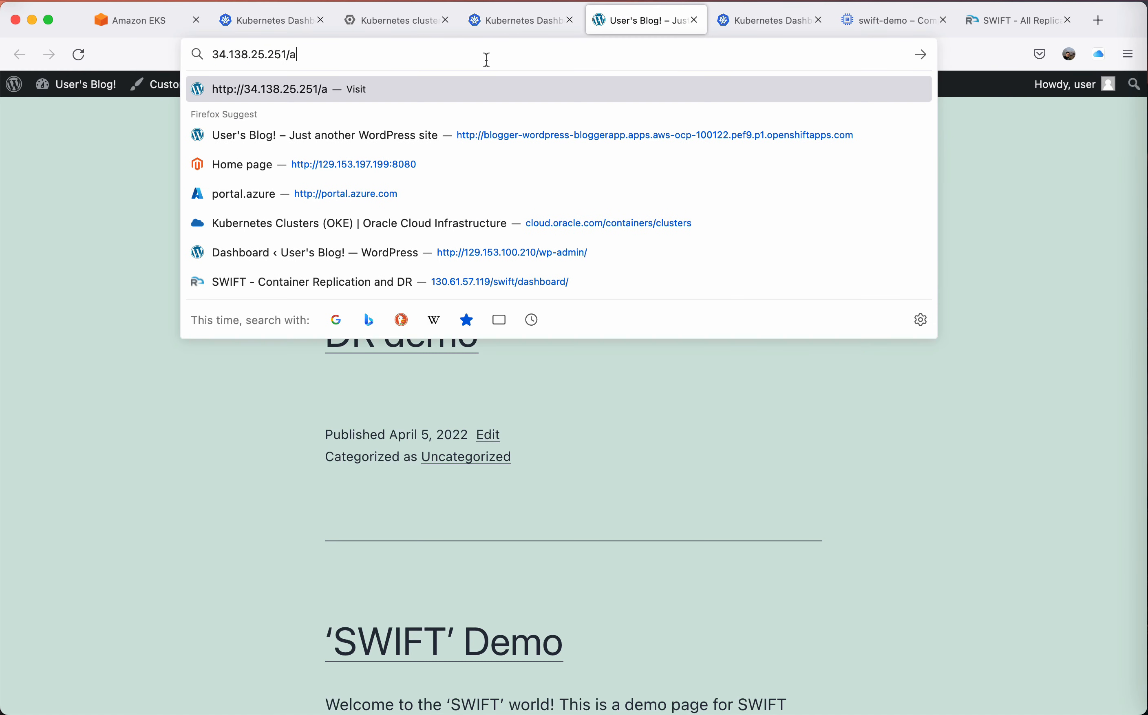
{"action": "type", "text": "dmin"}
{"action": "key", "text": "Return"}
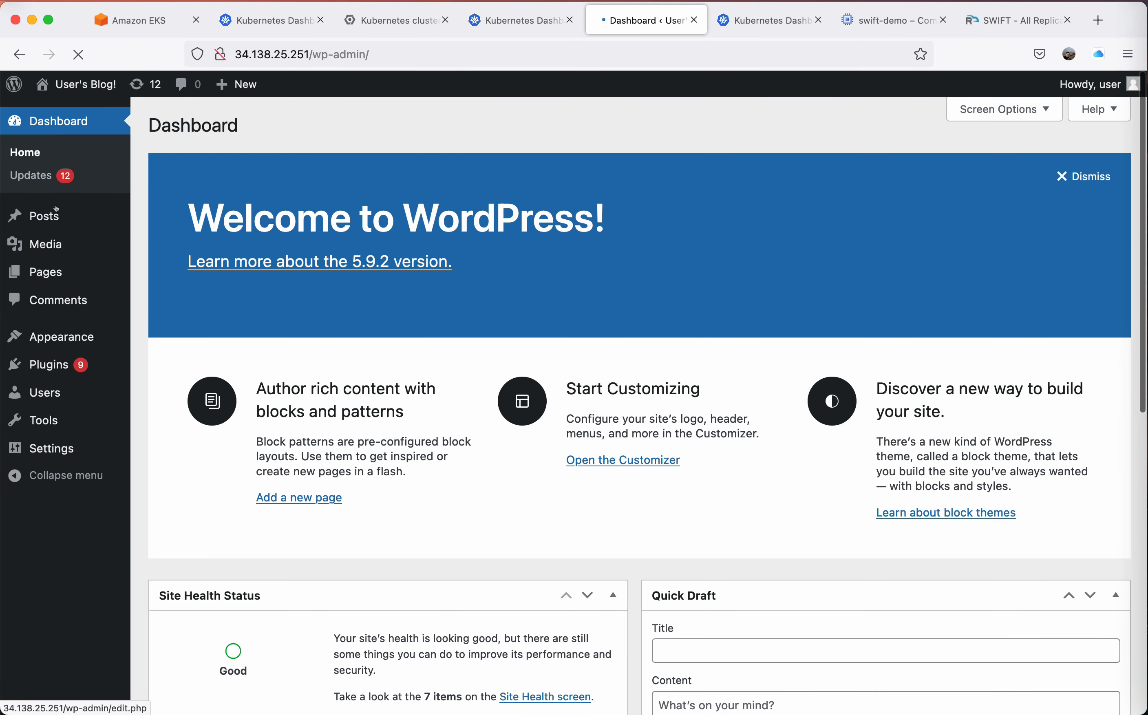
{"action": "left_click", "coordinate": [43, 216]}
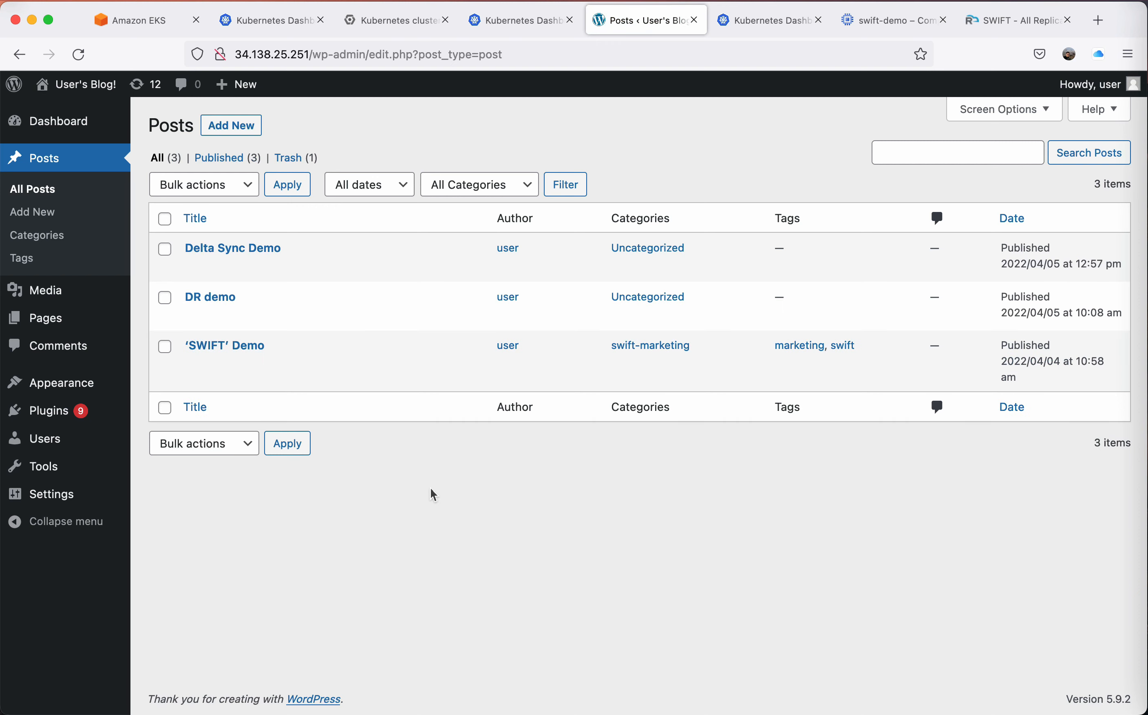
{"action": "mouse_move", "coordinate": [246, 249]}
{"action": "left_click", "coordinate": [691, 22]}
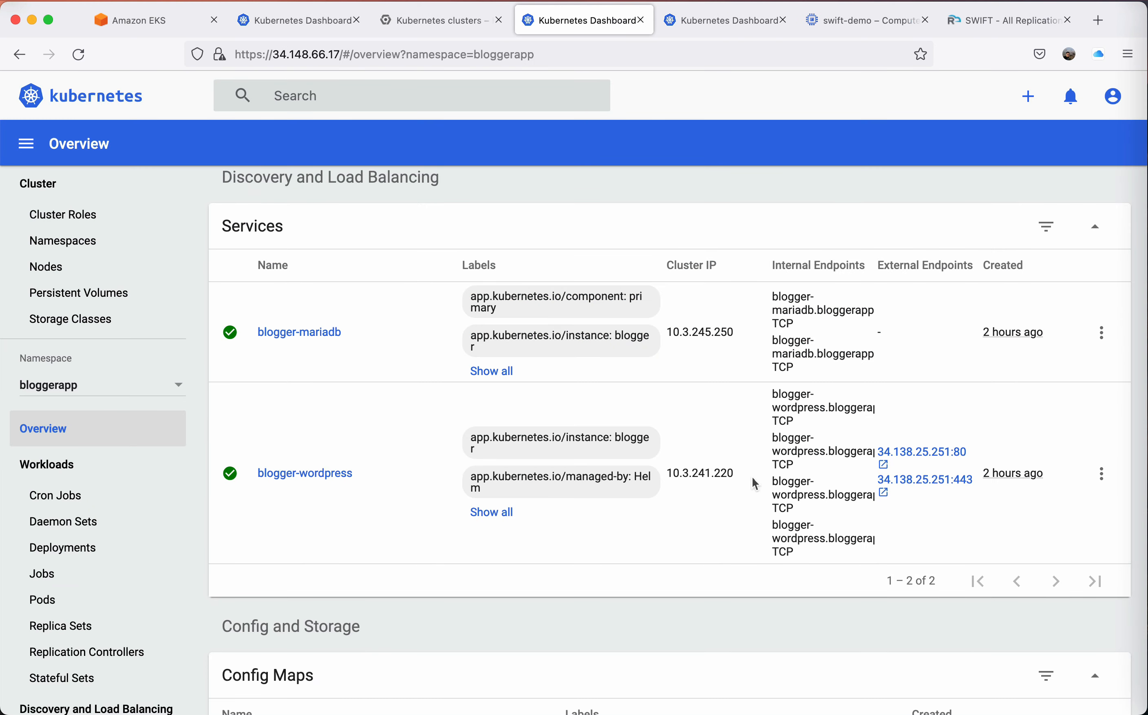
Reopen the gke-prod blogger-wordpress service's port 80 endpoint, read through the posts on the blog's front page, and close it.
{"action": "left_click", "coordinate": [908, 449]}
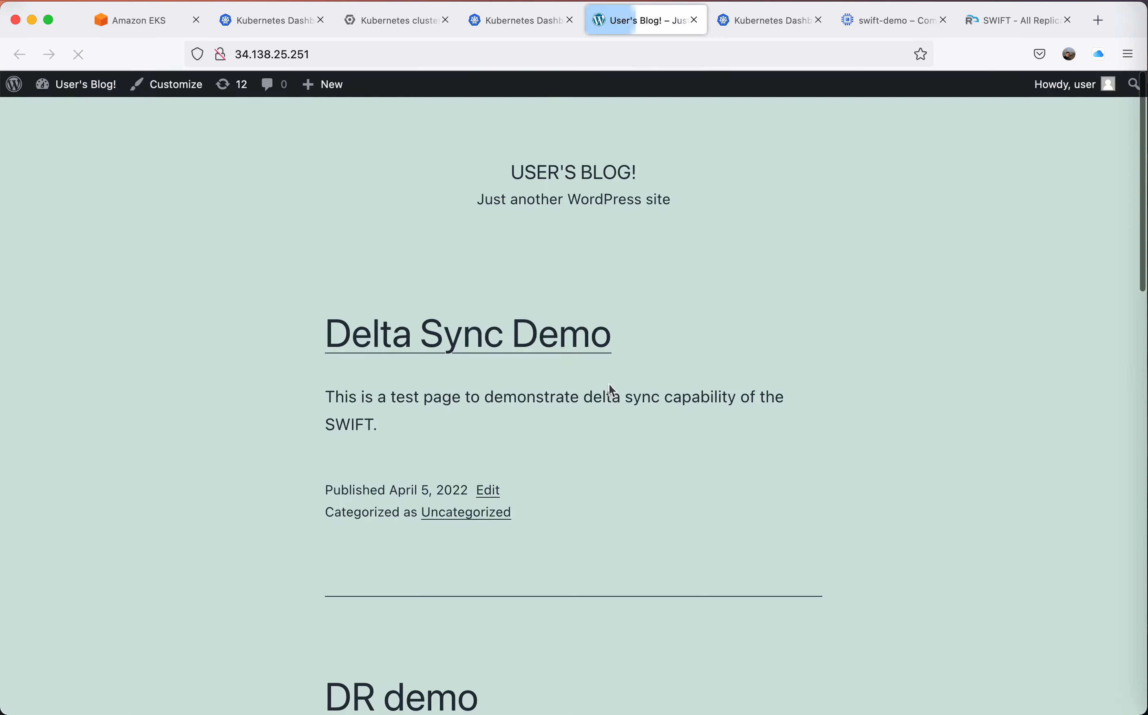
{"action": "scroll", "coordinate": [609, 384], "scroll_direction": "down", "scroll_amount": 5}
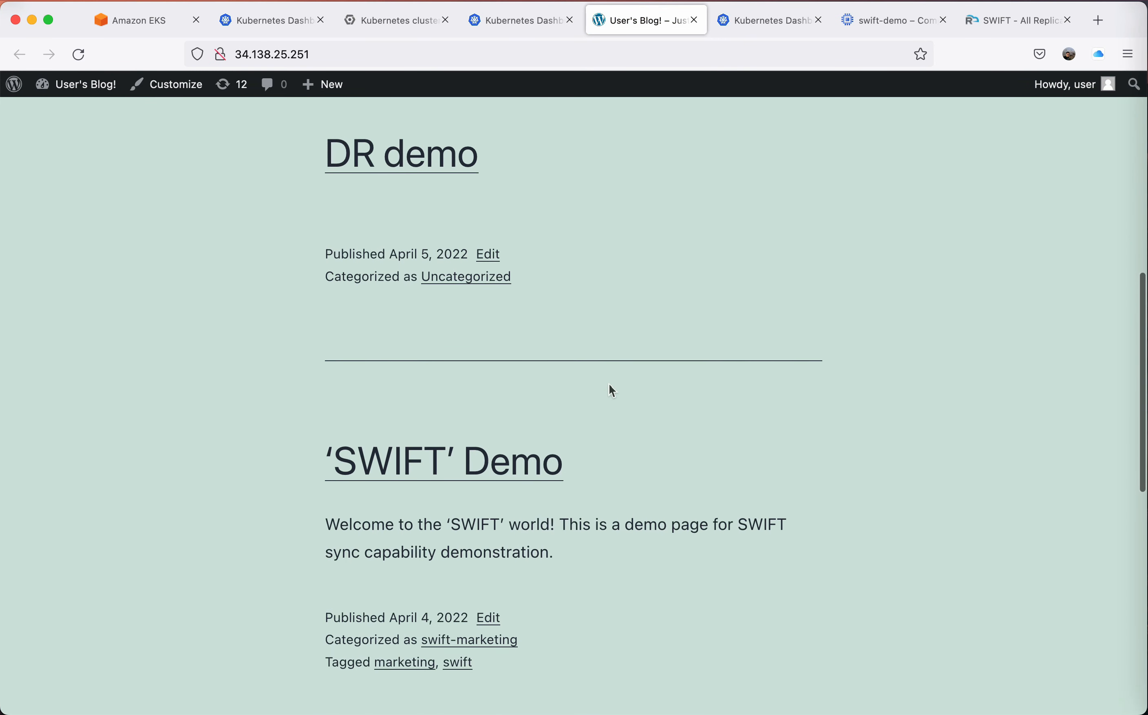
{"action": "scroll", "coordinate": [609, 384], "scroll_direction": "up", "scroll_amount": 10}
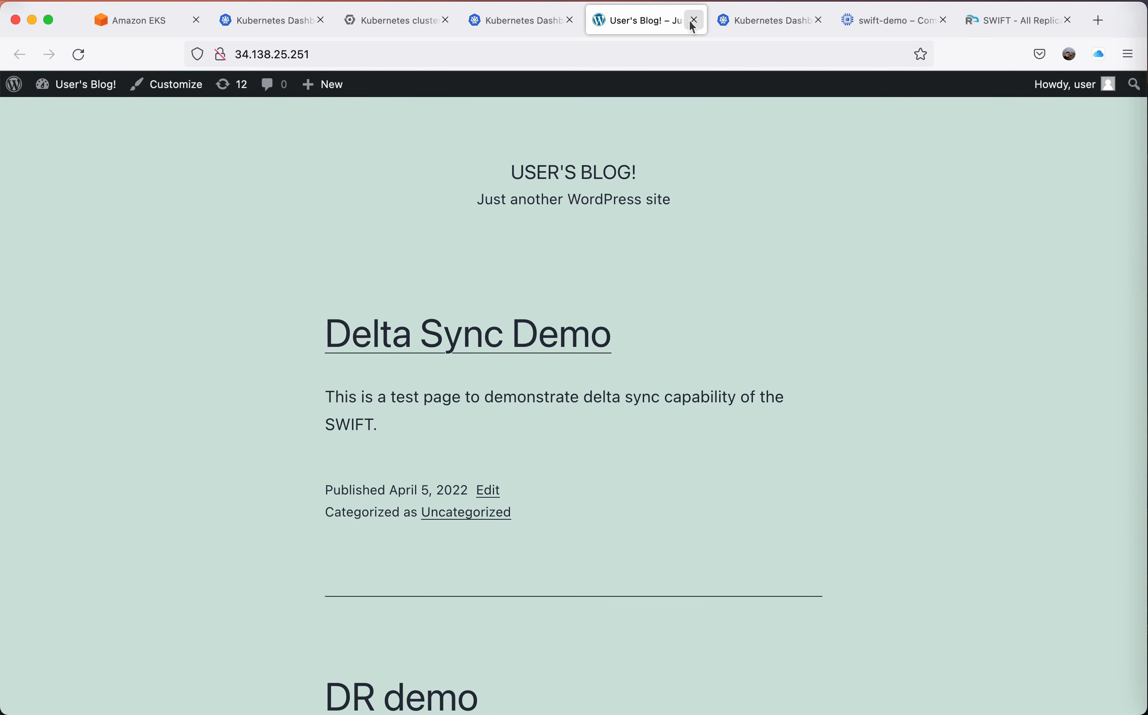
{"action": "left_click", "coordinate": [693, 20]}
Return to SWIFT and start applying the ThirtyMinsPolicy DR policy to an application replication.
{"action": "left_click", "coordinate": [889, 26]}
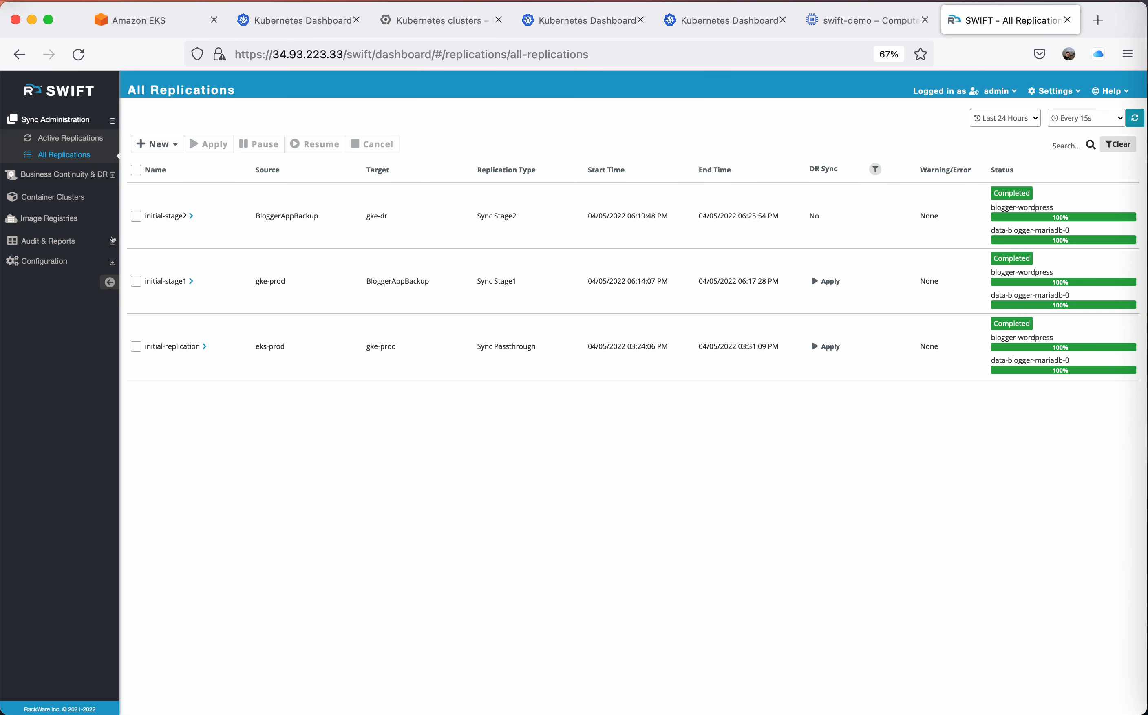
{"action": "left_click", "coordinate": [58, 175]}
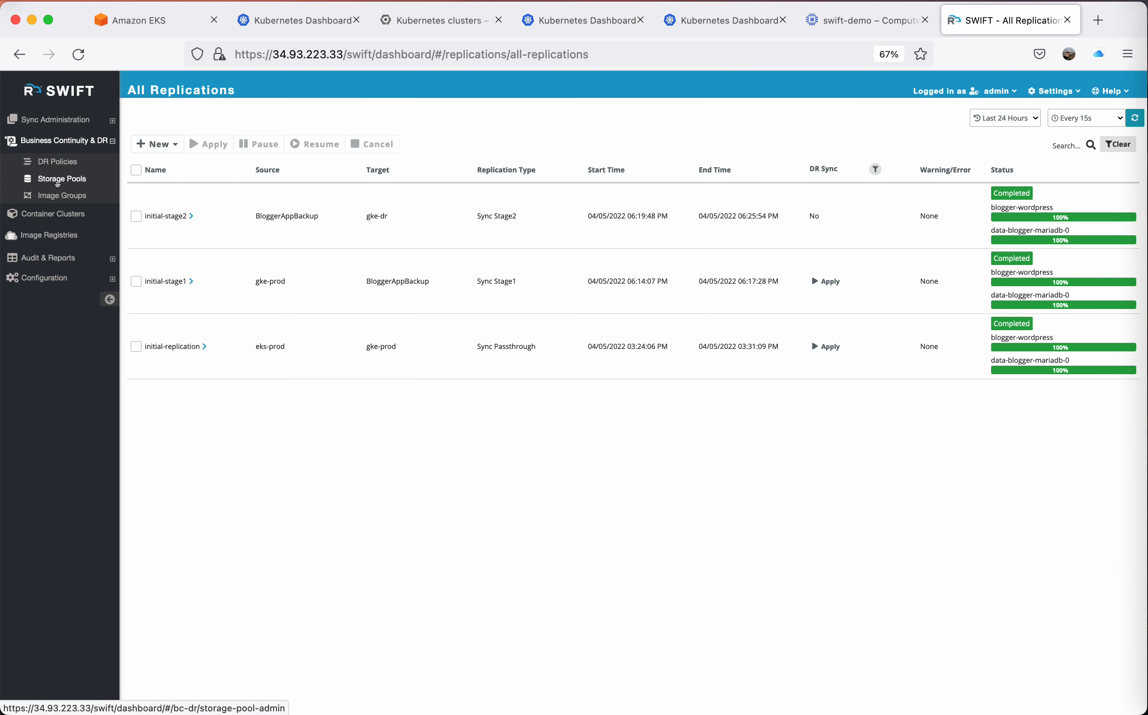
{"action": "left_click", "coordinate": [56, 161]}
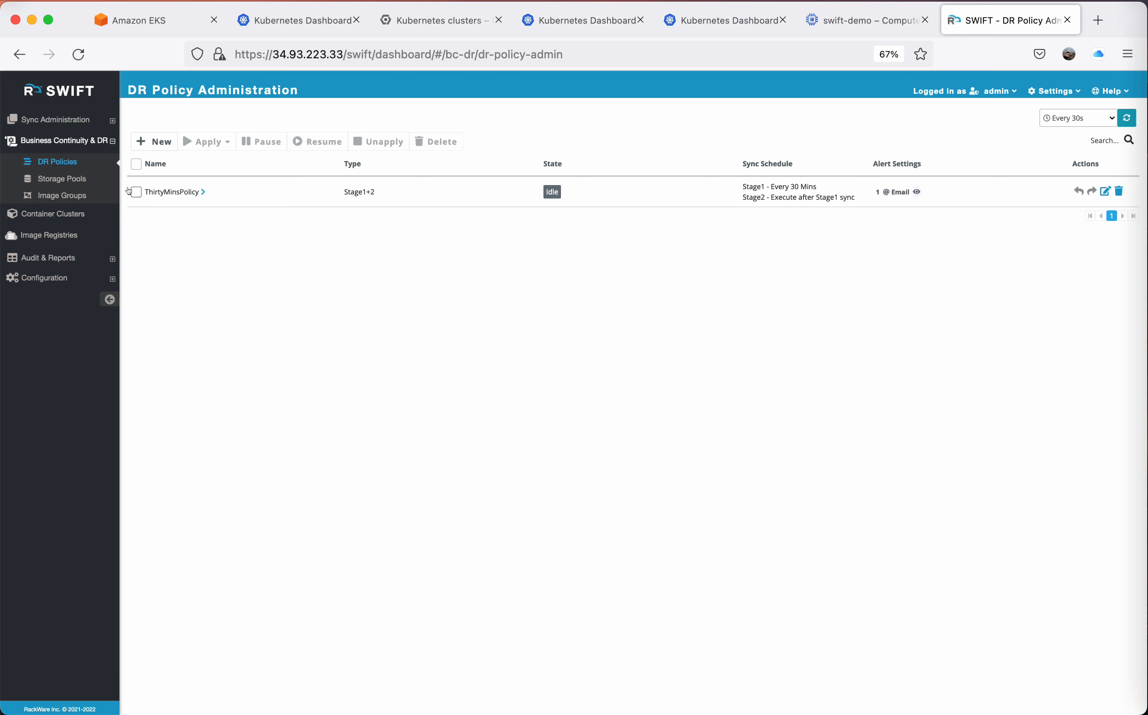
{"action": "left_click", "coordinate": [136, 192]}
{"action": "left_click", "coordinate": [210, 139]}
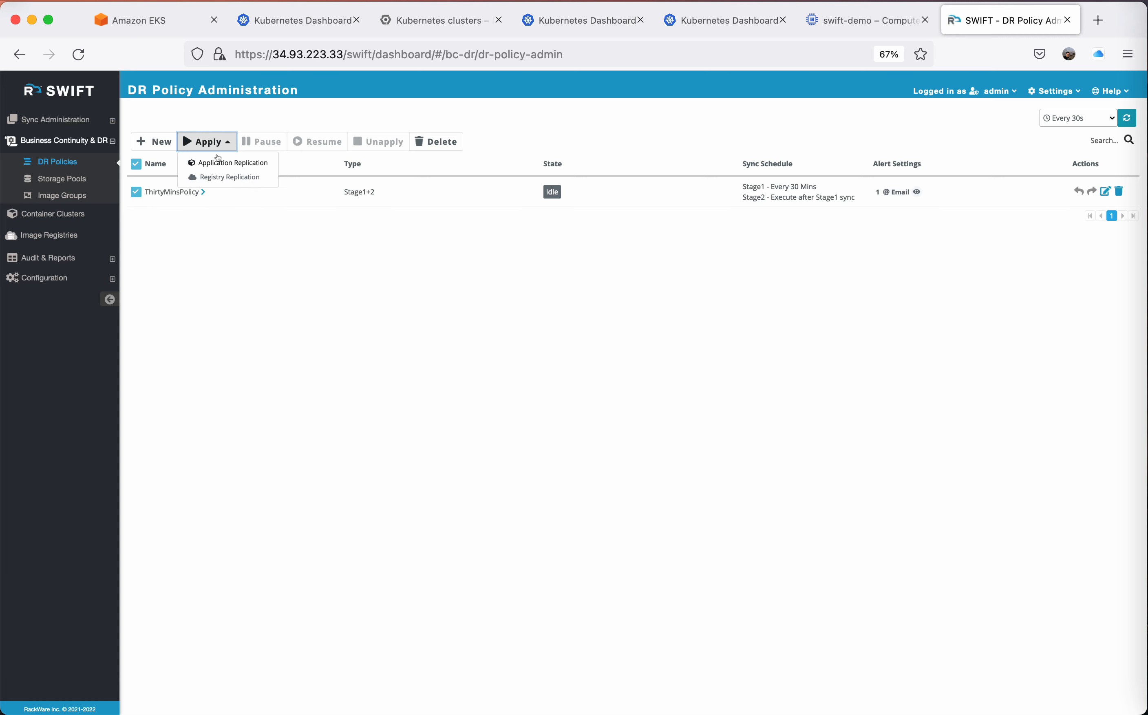
{"action": "left_click", "coordinate": [218, 163]}
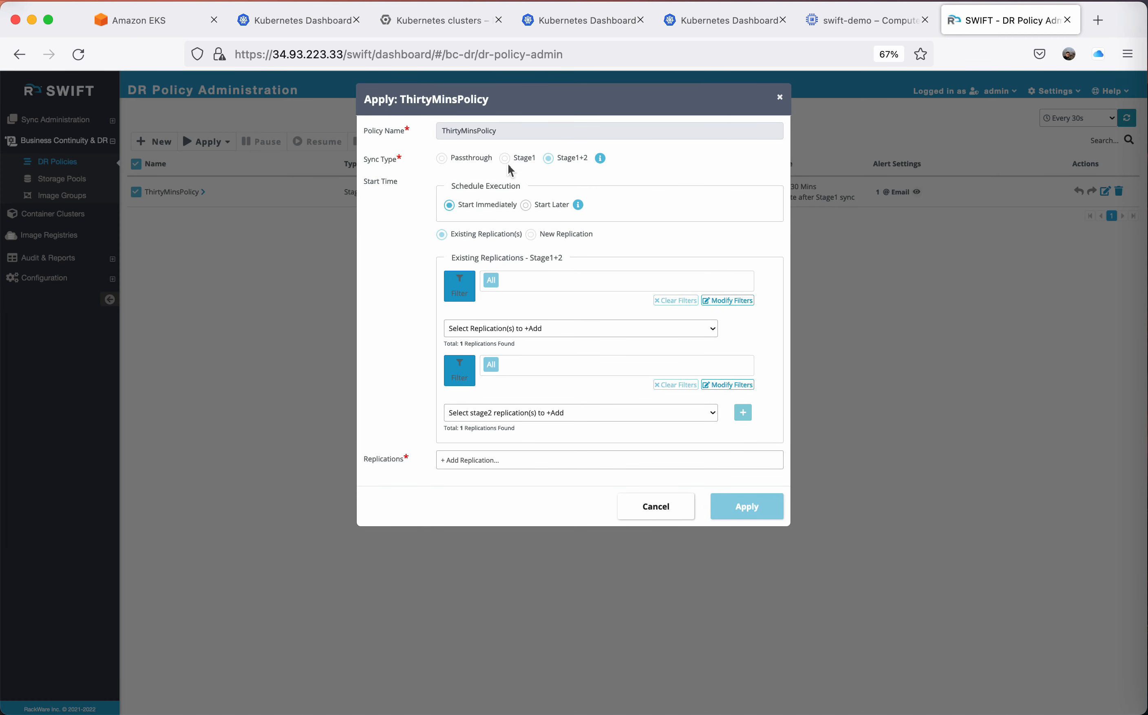
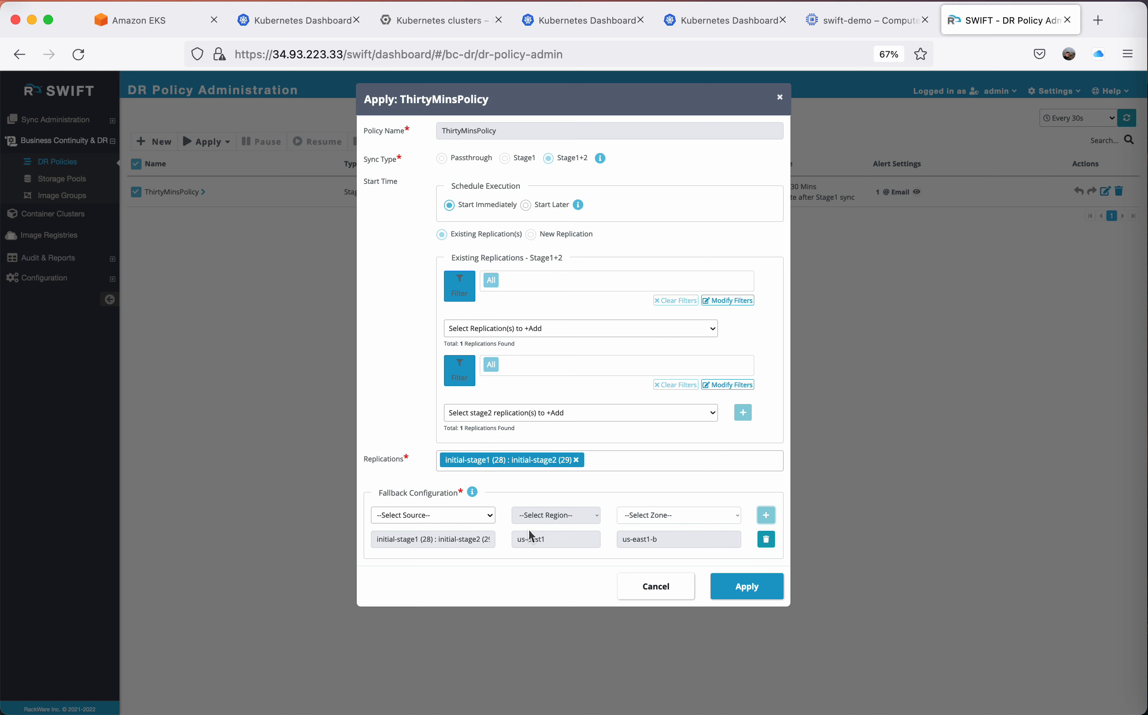
Apply ThirtyMinsPolicy immediately to the initial-stage1 and initial-stage2 replications, and review its DR policy operations and the list of all replications.
{"action": "left_click", "coordinate": [760, 579]}
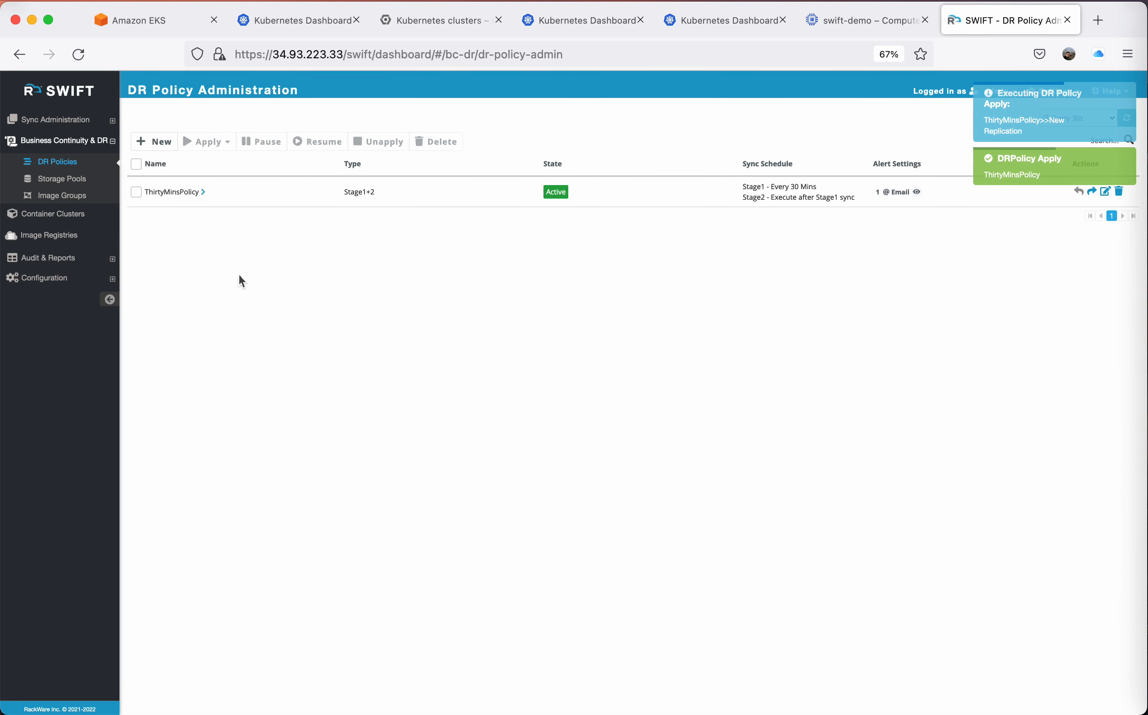
{"action": "left_click", "coordinate": [203, 198]}
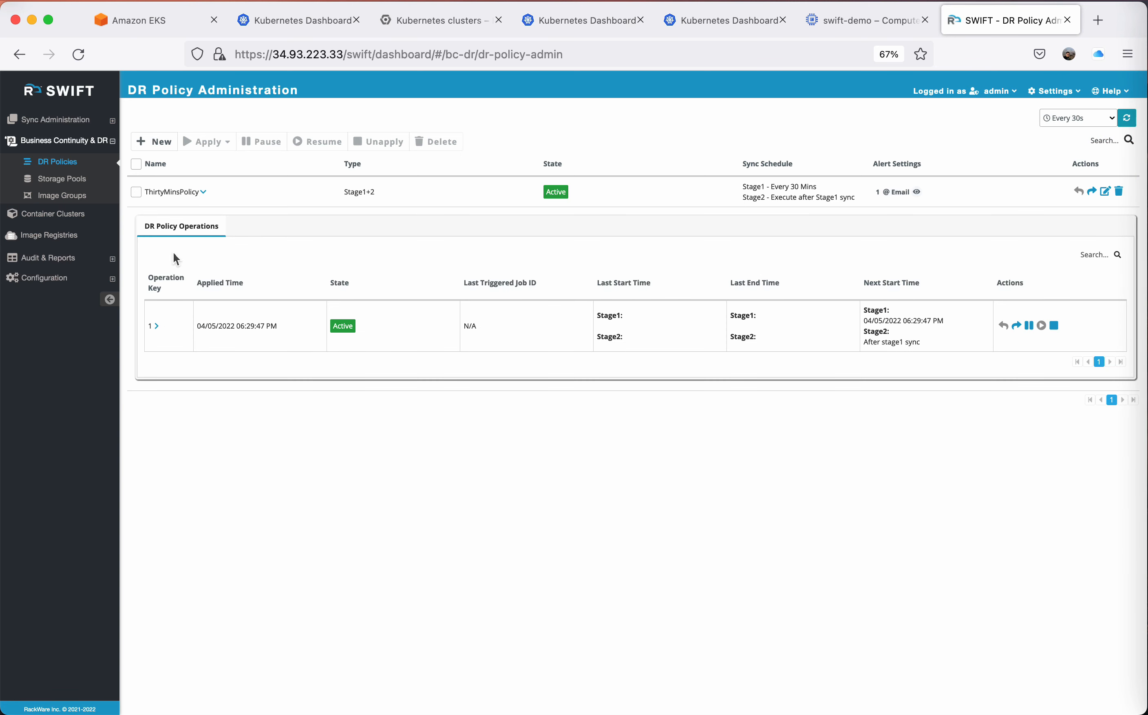
{"action": "left_click", "coordinate": [201, 191]}
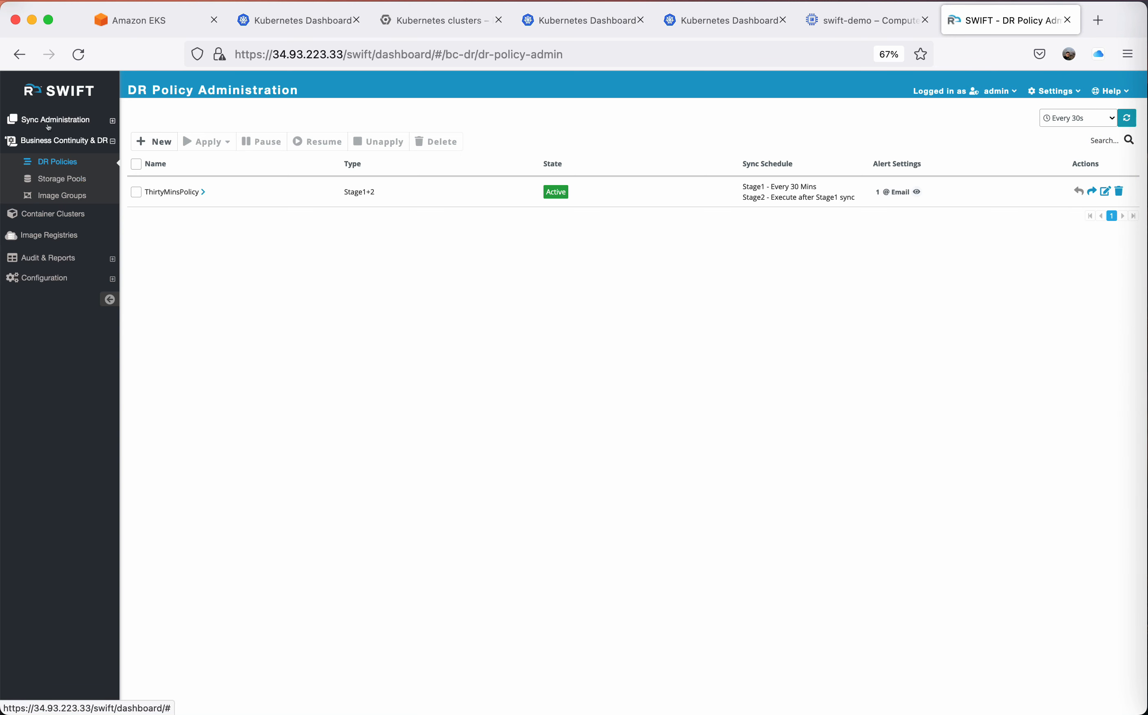
{"action": "left_click", "coordinate": [48, 122]}
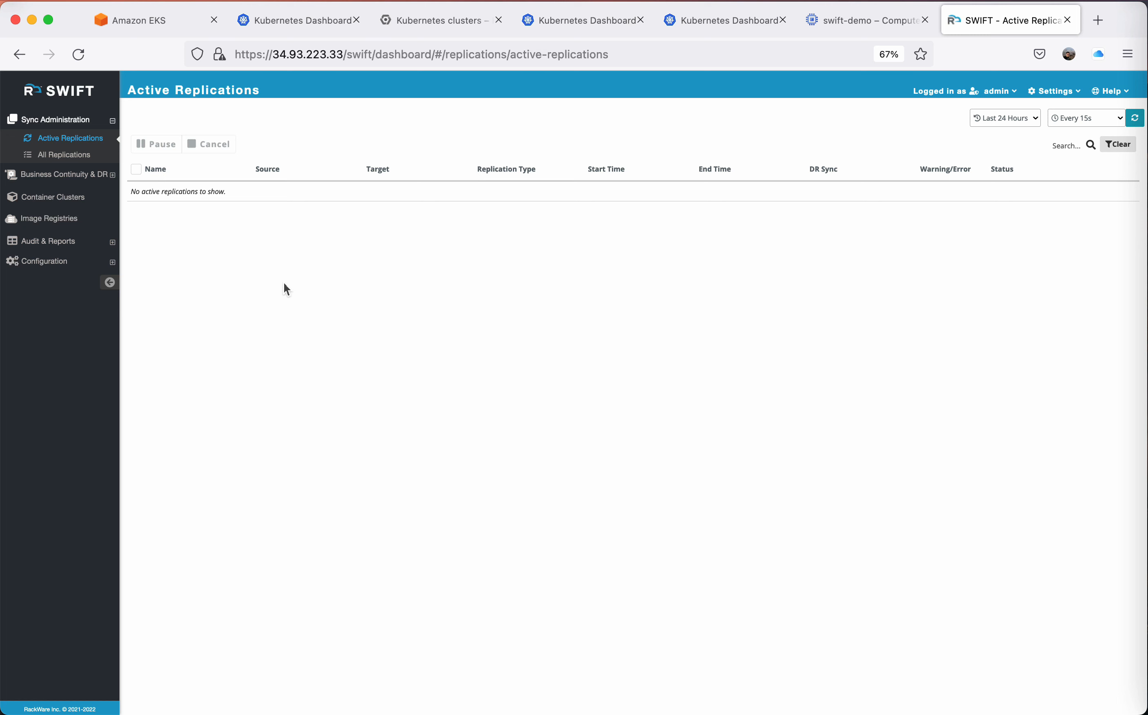
{"action": "left_click", "coordinate": [64, 154]}
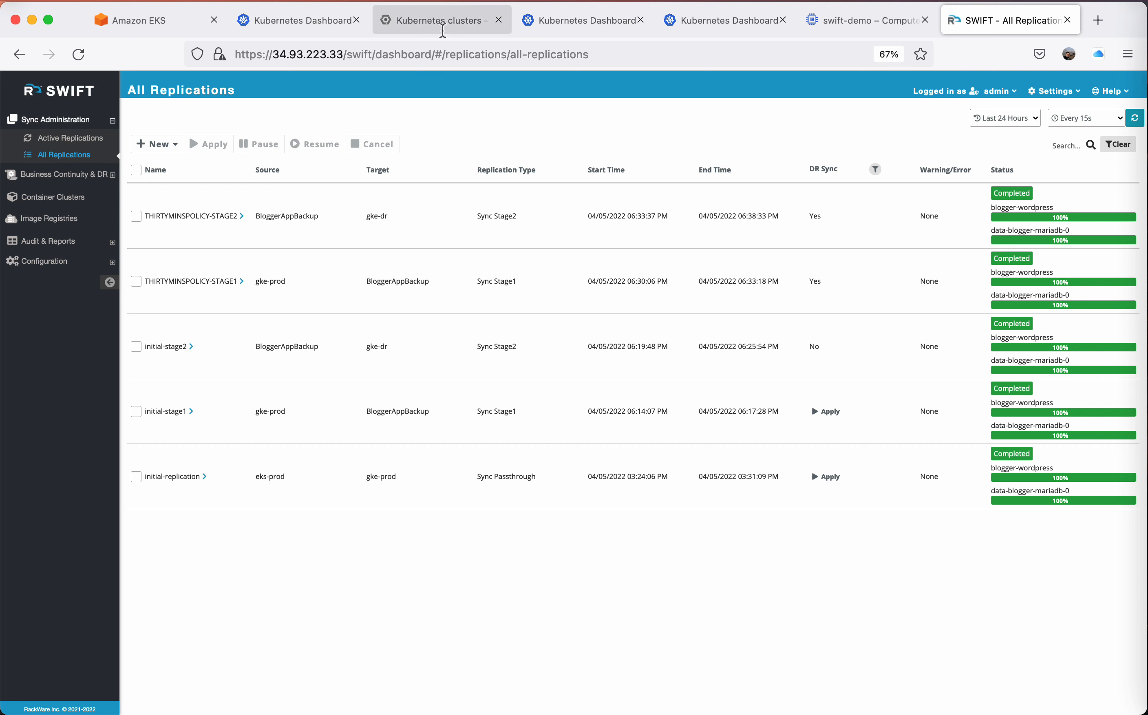
Open the gke-prod blogger-wordpress service's port 80 endpoint from its Kubernetes Dashboard, read through the blog posts, and close the site.
{"action": "left_click", "coordinate": [326, 20]}
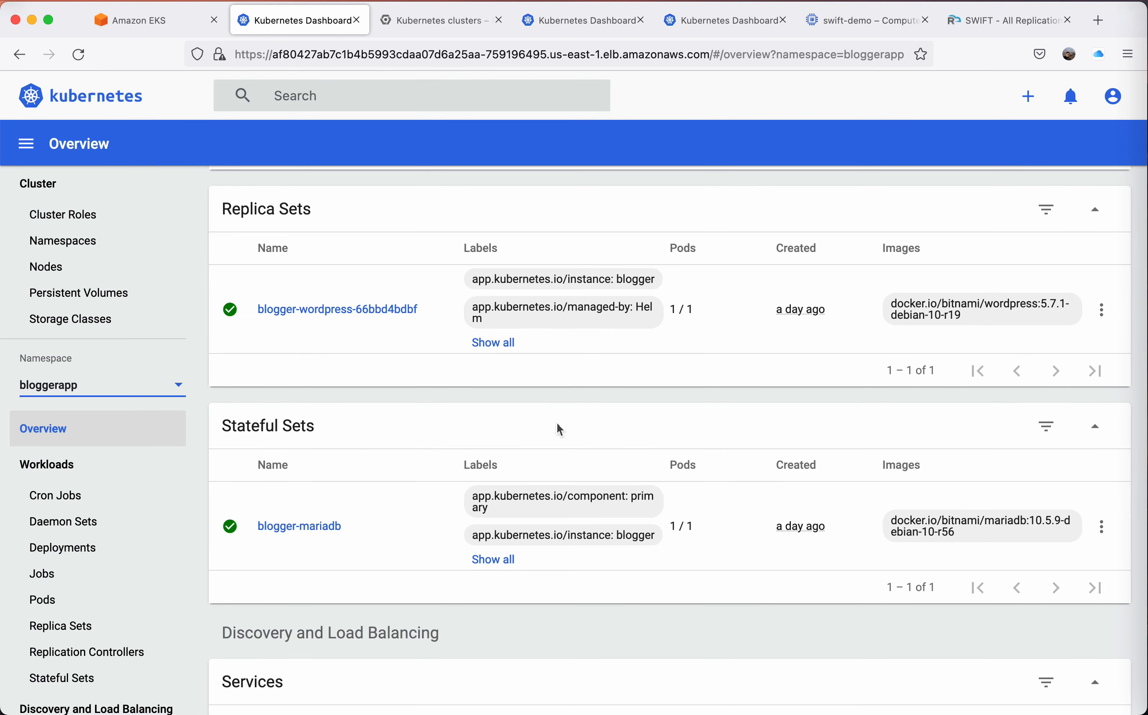
{"action": "scroll", "coordinate": [529, 431], "scroll_direction": "down", "scroll_amount": 3}
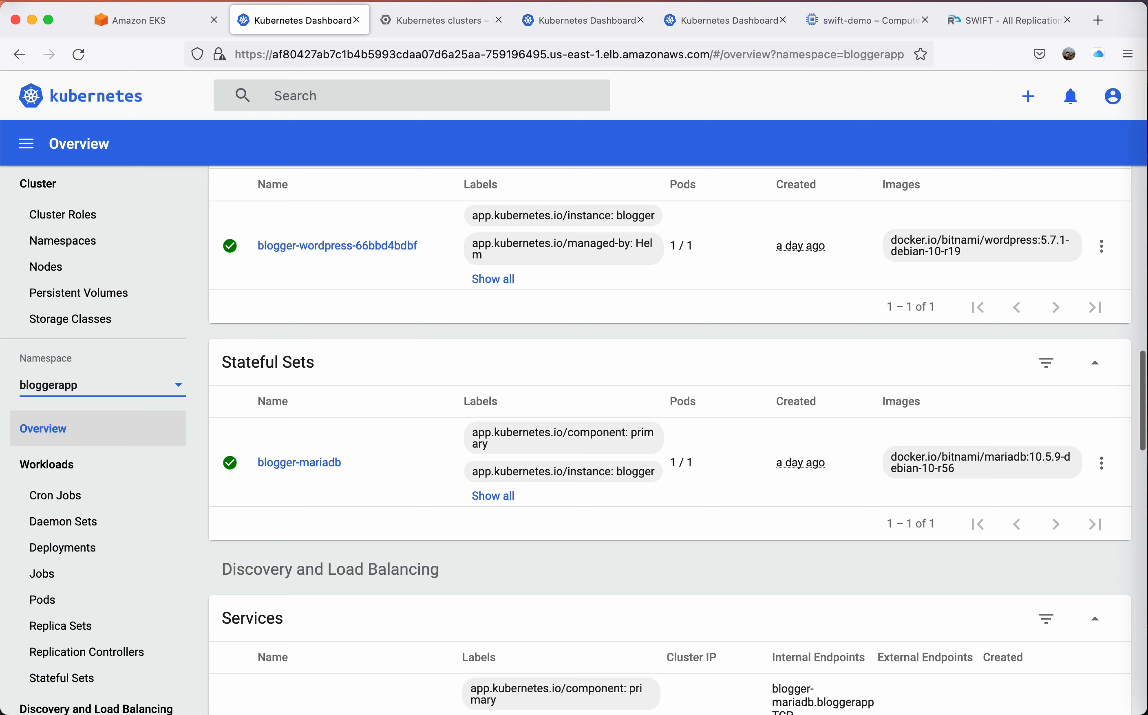
{"action": "left_click", "coordinate": [597, 19]}
{"action": "scroll", "coordinate": [485, 482], "scroll_direction": "down", "scroll_amount": 3}
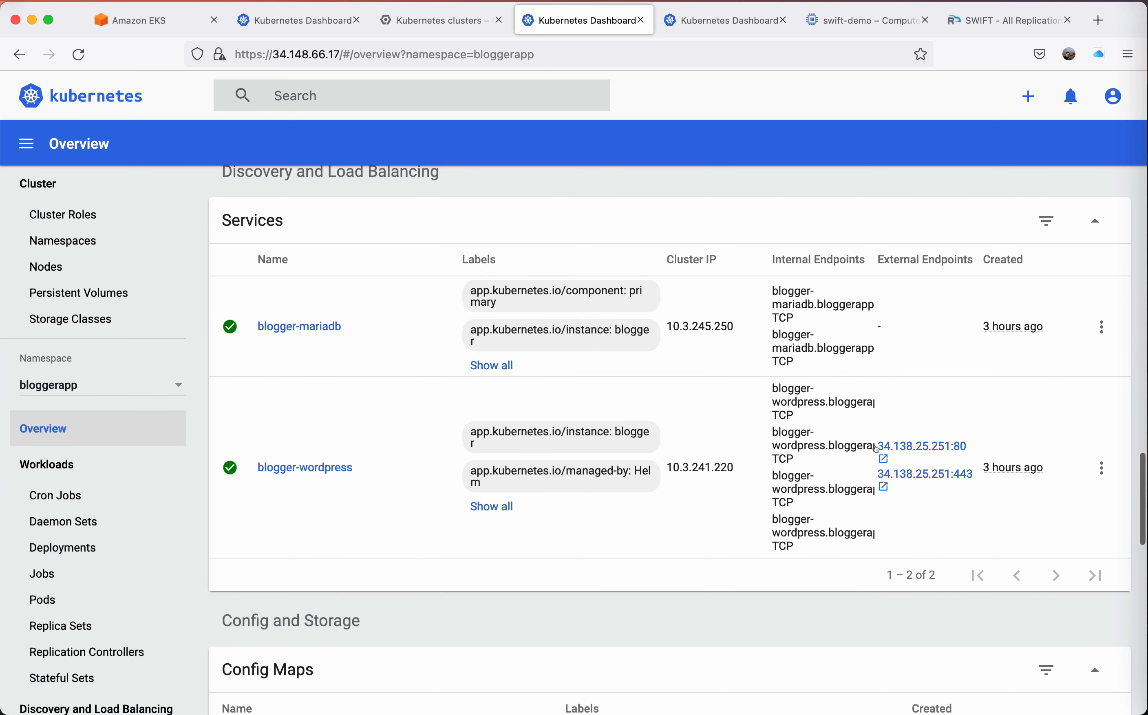
{"action": "left_click", "coordinate": [914, 447]}
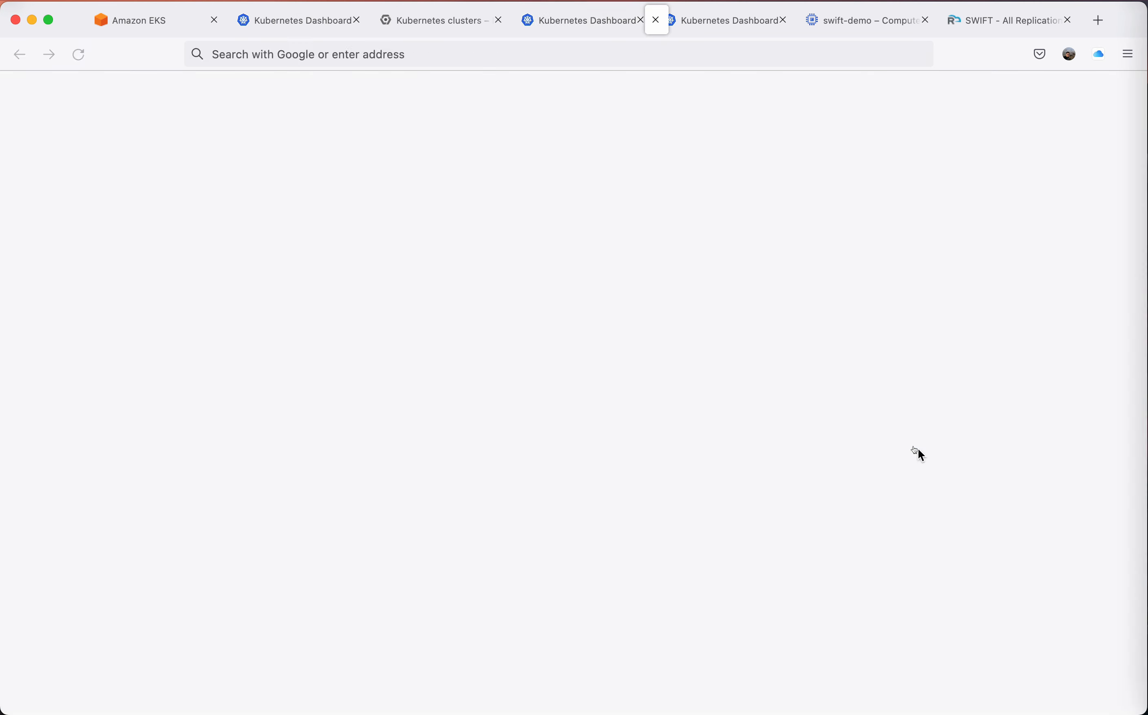
{"action": "scroll", "coordinate": [596, 407], "scroll_direction": "down", "scroll_amount": 1}
{"action": "scroll", "coordinate": [596, 407], "scroll_direction": "down", "scroll_amount": 10}
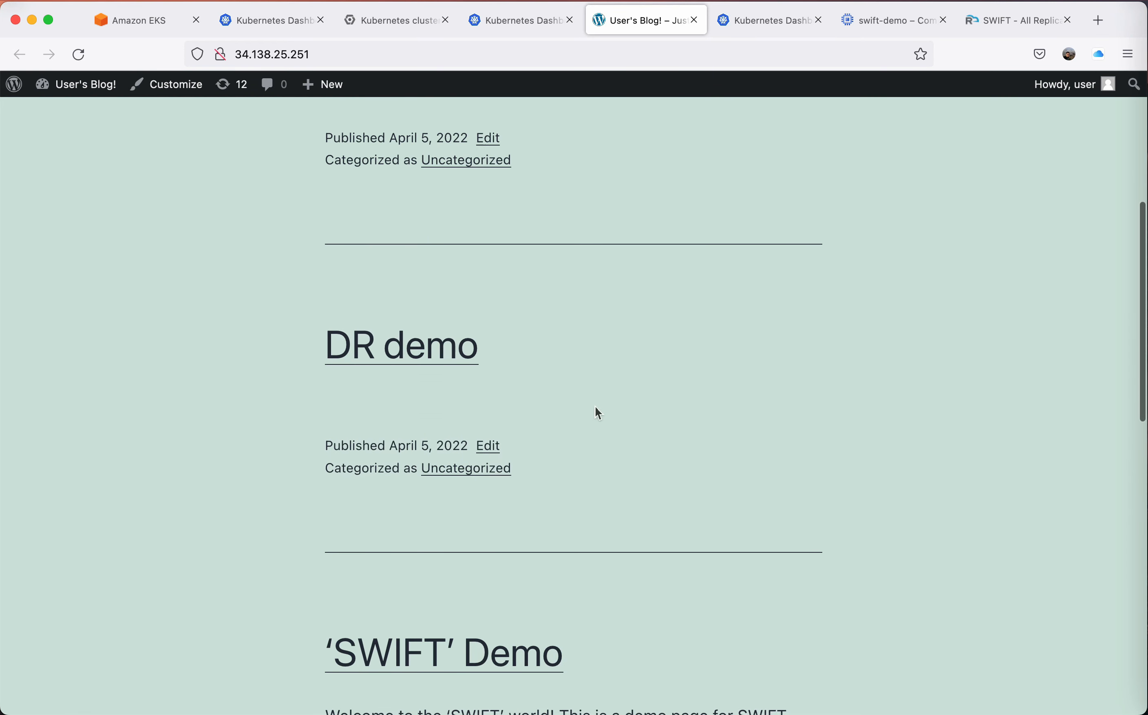
{"action": "left_click", "coordinate": [694, 20]}
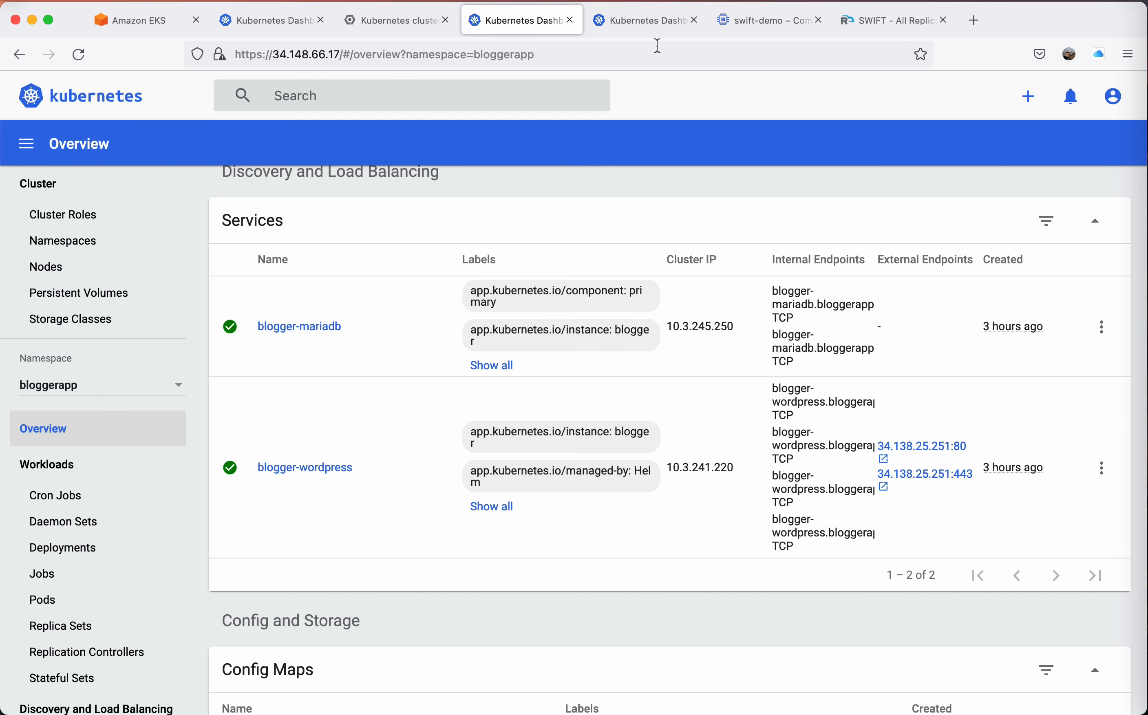
Examine the bloggerapp deployments, pods, replica sets, stateful sets and services in the gke-dr cluster's Kubernetes Dashboard.
{"action": "left_click", "coordinate": [656, 21]}
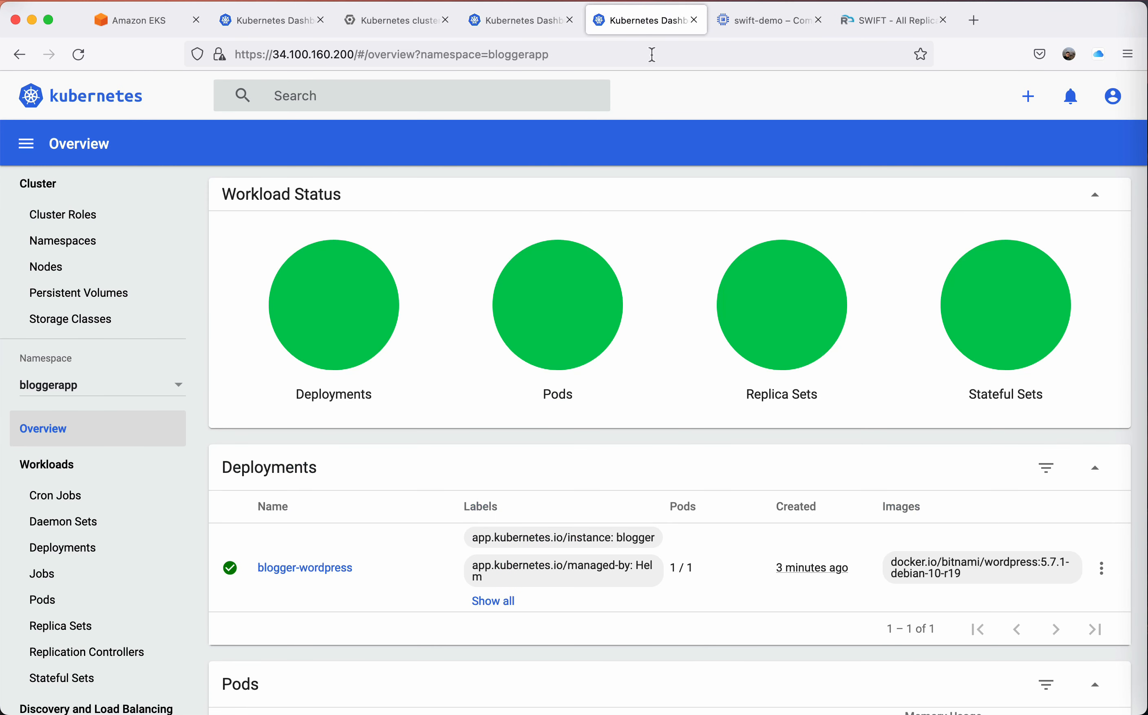
{"action": "scroll", "coordinate": [626, 486], "scroll_direction": "down", "scroll_amount": 1}
{"action": "scroll", "coordinate": [627, 486], "scroll_direction": "down", "scroll_amount": 8}
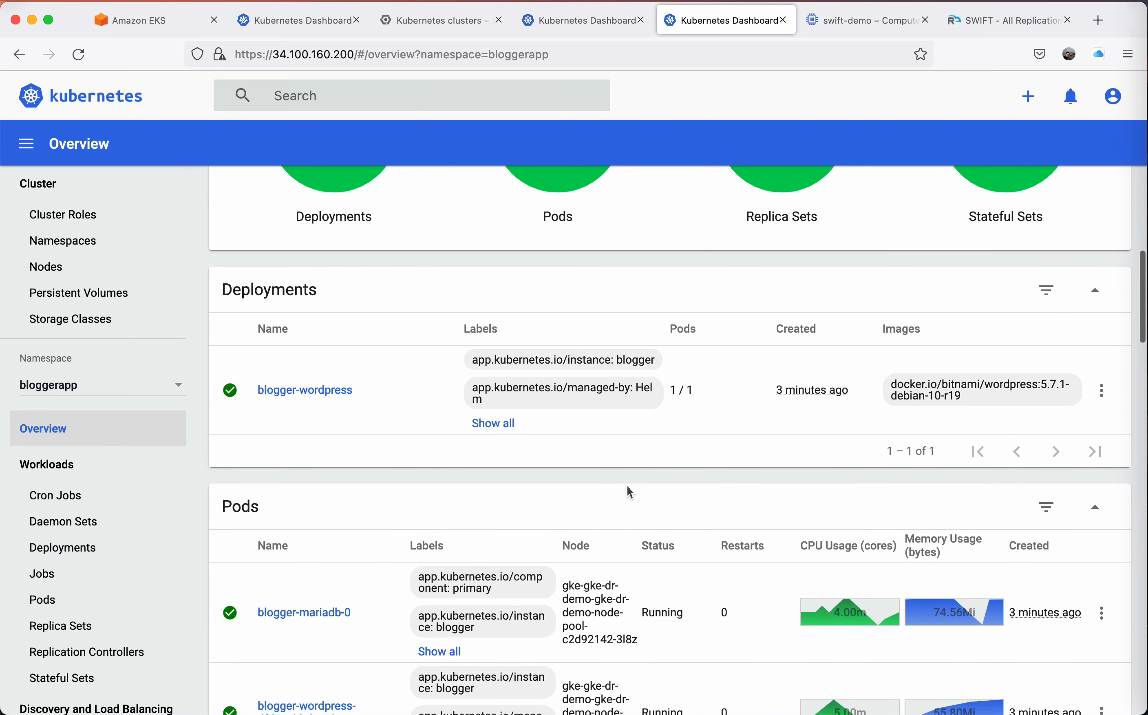
{"action": "scroll", "coordinate": [627, 486], "scroll_direction": "down", "scroll_amount": 2}
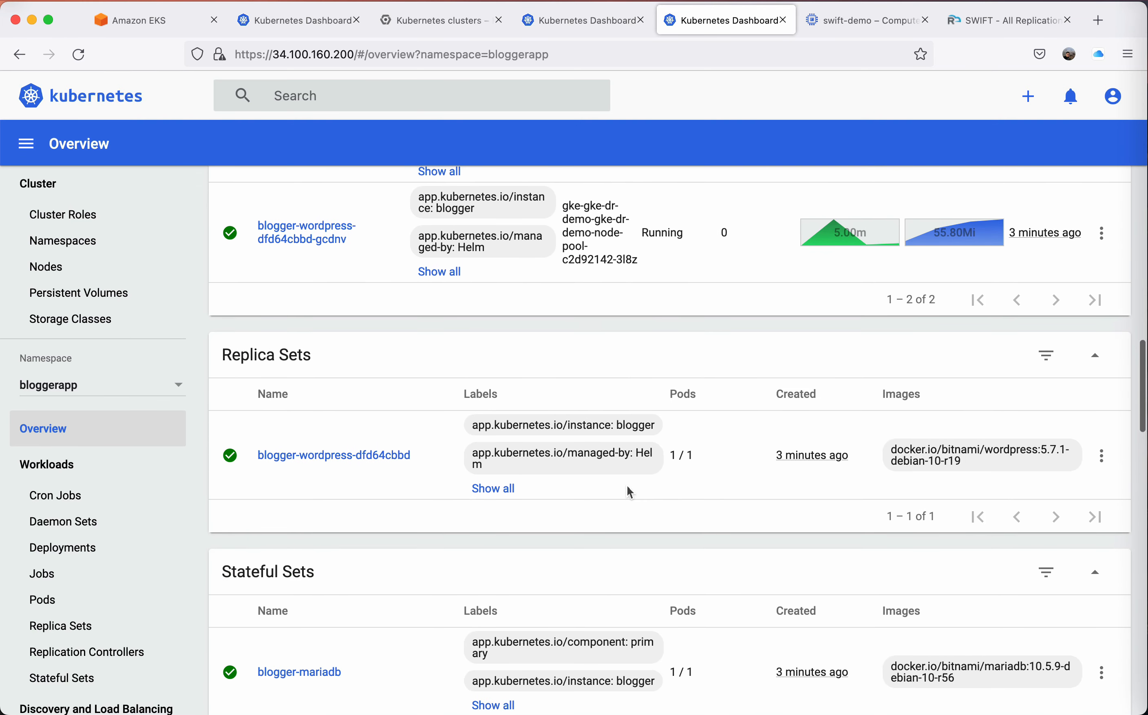
{"action": "scroll", "coordinate": [627, 486], "scroll_direction": "up", "scroll_amount": 10}
{"action": "scroll", "coordinate": [627, 487], "scroll_direction": "down", "scroll_amount": 6}
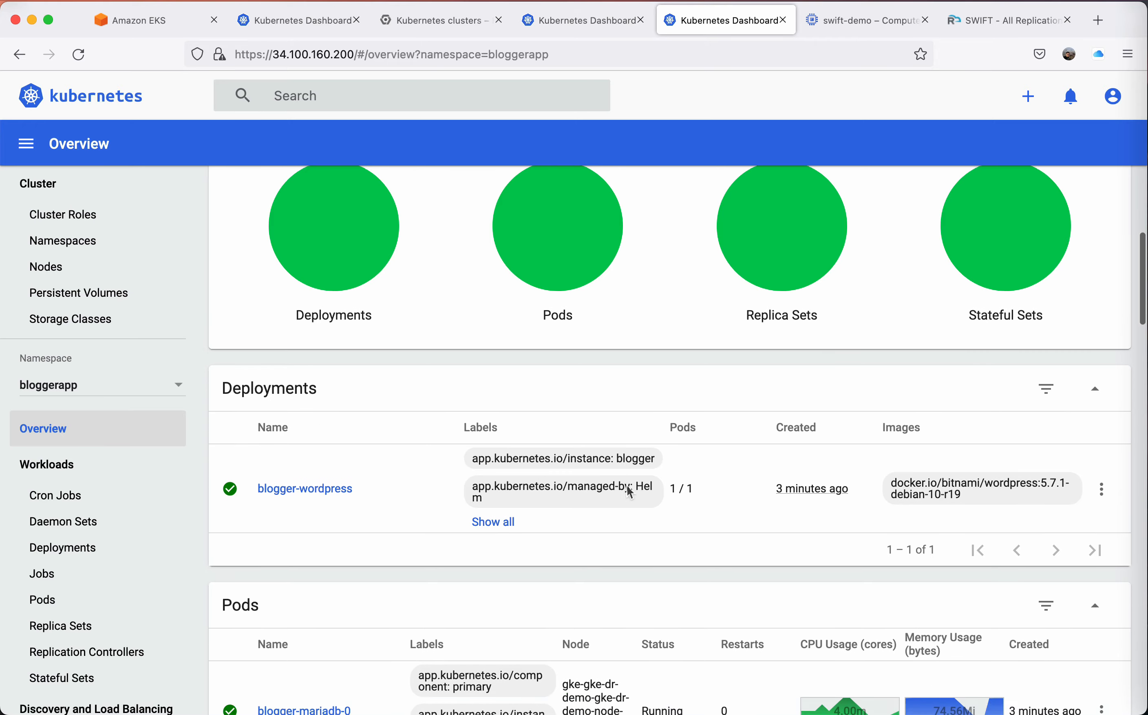
{"action": "scroll", "coordinate": [627, 486], "scroll_direction": "down", "scroll_amount": 12}
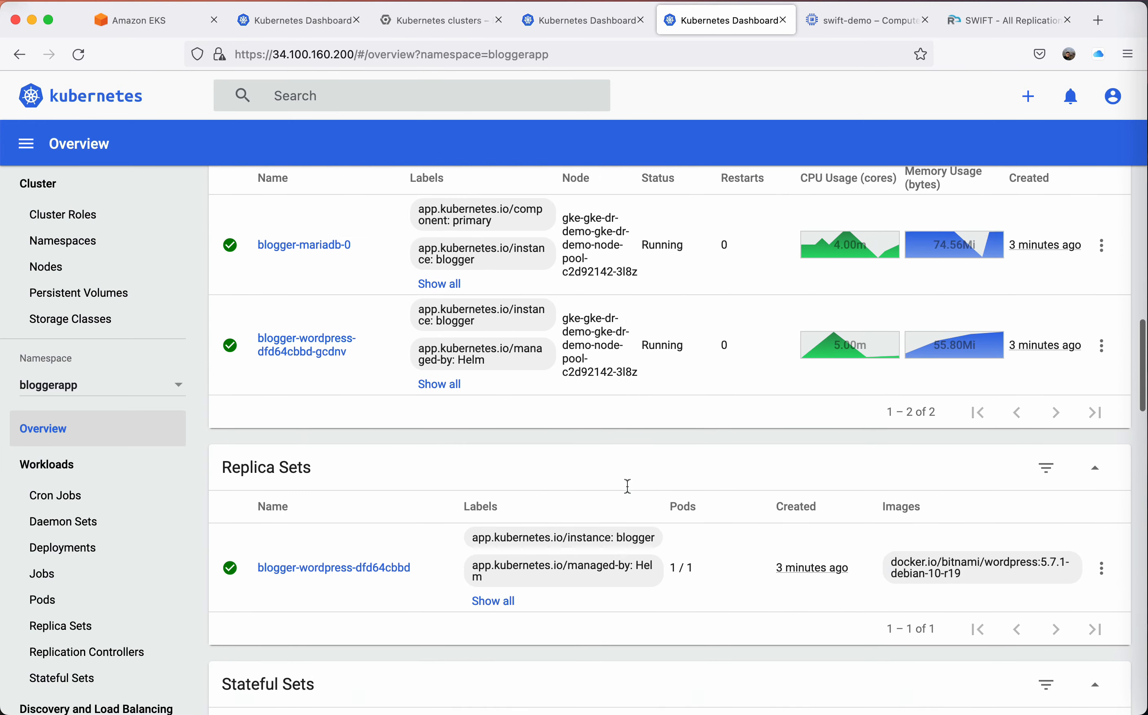
{"action": "scroll", "coordinate": [627, 486], "scroll_direction": "down", "scroll_amount": 3}
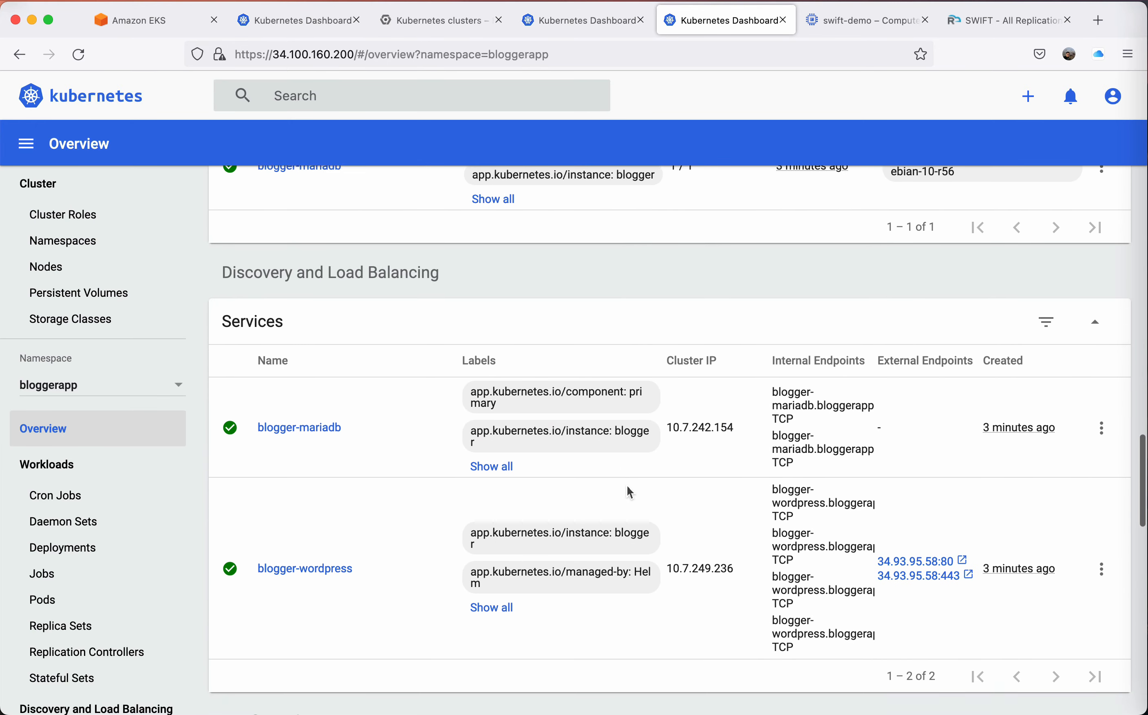
Open the gke-dr blogger-wordpress service's port 80 external endpoint and read through the posts on the blog's front page.
{"action": "left_click", "coordinate": [910, 501]}
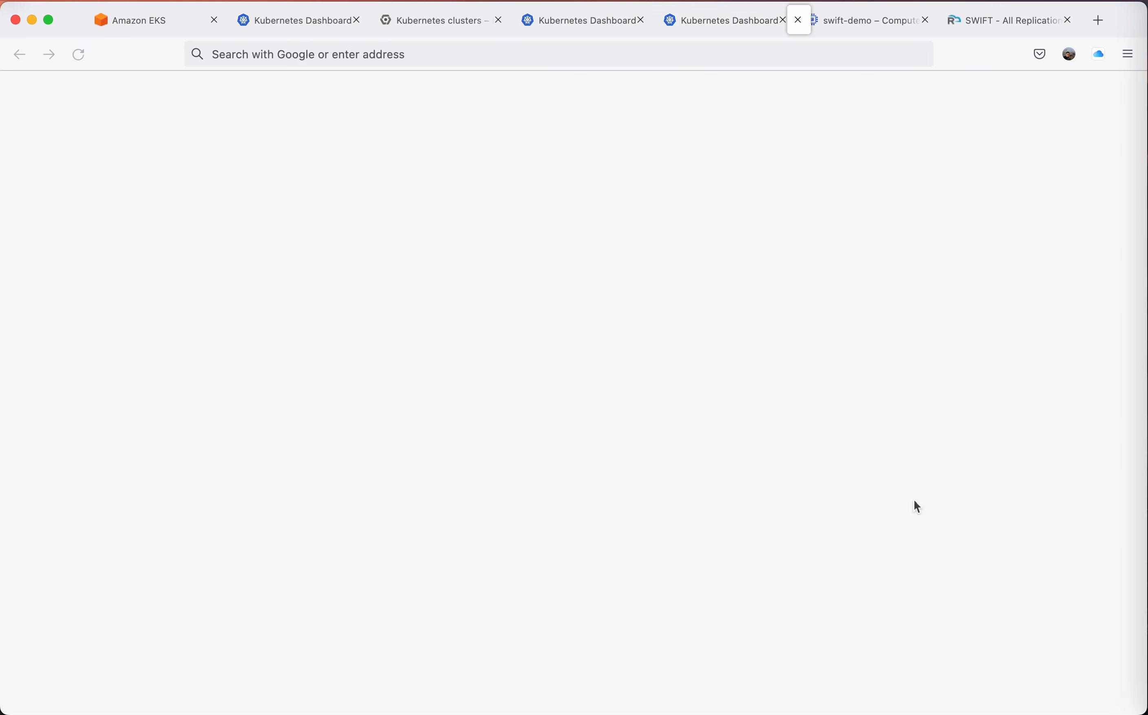
{"action": "scroll", "coordinate": [709, 429], "scroll_direction": "down", "scroll_amount": 2}
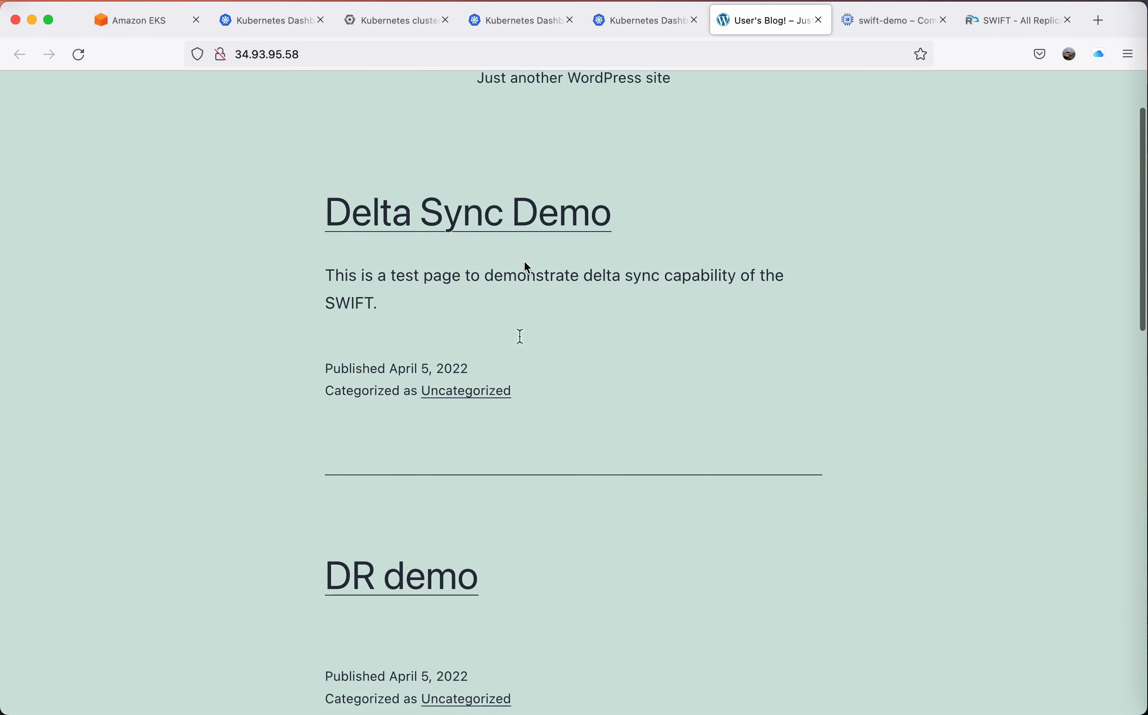
{"action": "scroll", "coordinate": [609, 441], "scroll_direction": "down", "scroll_amount": 10}
{"action": "scroll", "coordinate": [610, 440], "scroll_direction": "up", "scroll_amount": 12}
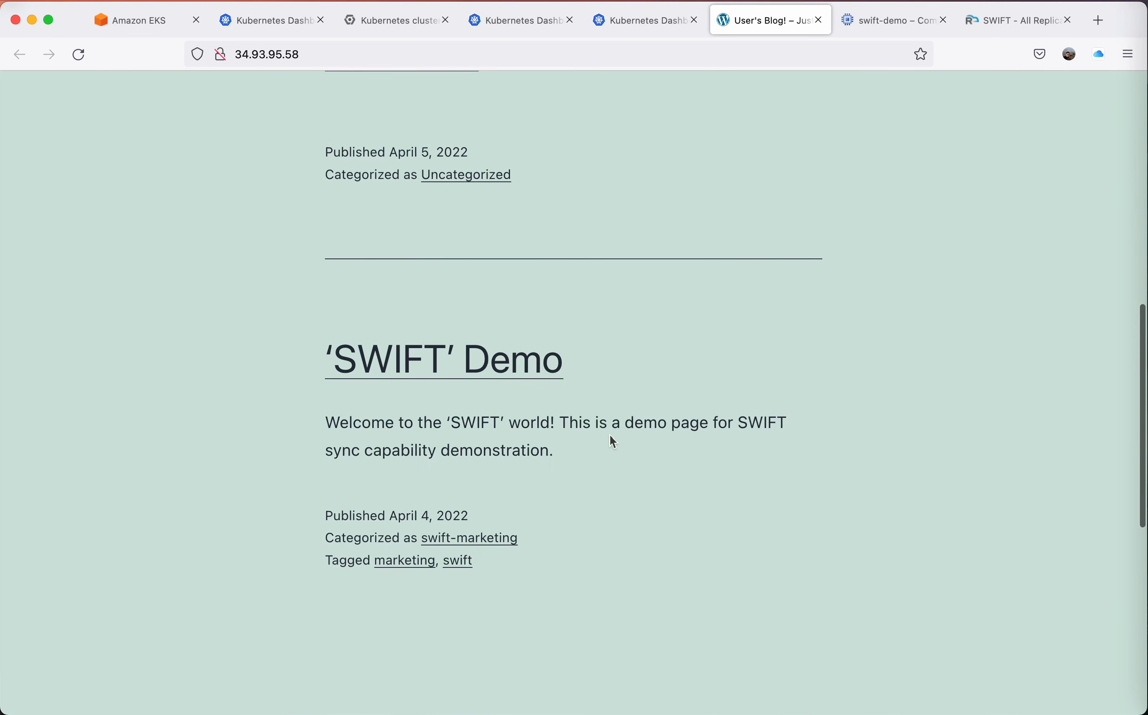
Go to the gke-dr blog's /admin page and log in to WordPress as "user" with the account password.
{"action": "left_click", "coordinate": [560, 50]}
{"action": "left_click", "coordinate": [560, 51]}
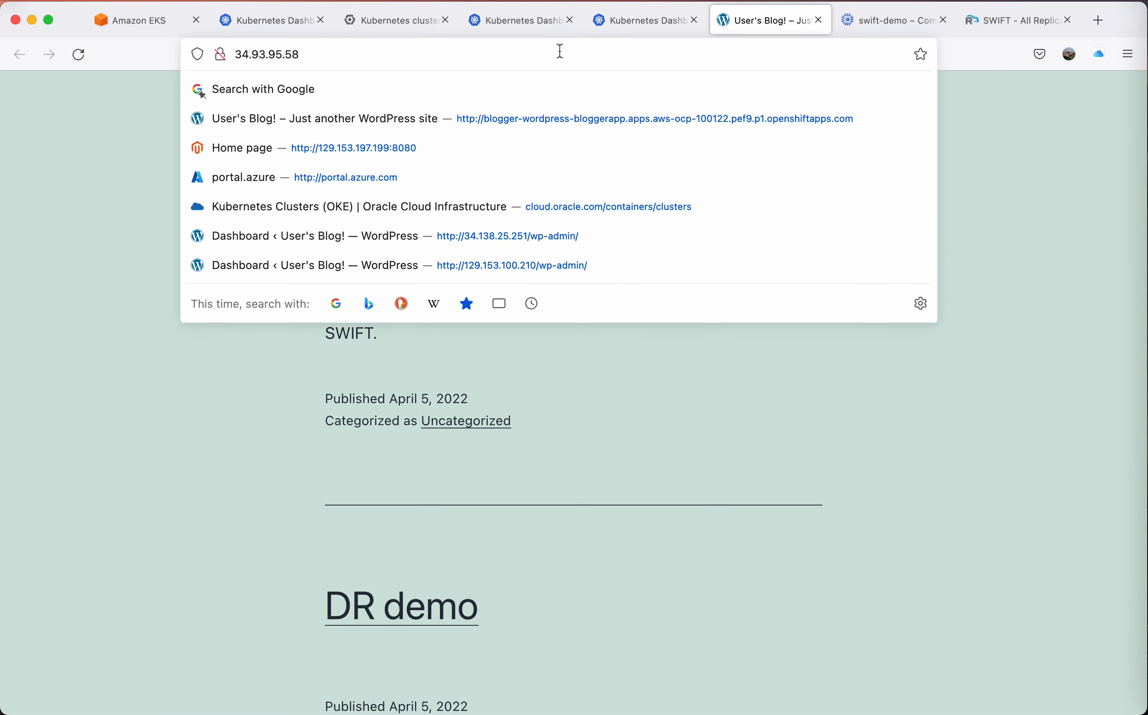
{"action": "type", "text": "/admin"}
{"action": "key", "text": "Return"}
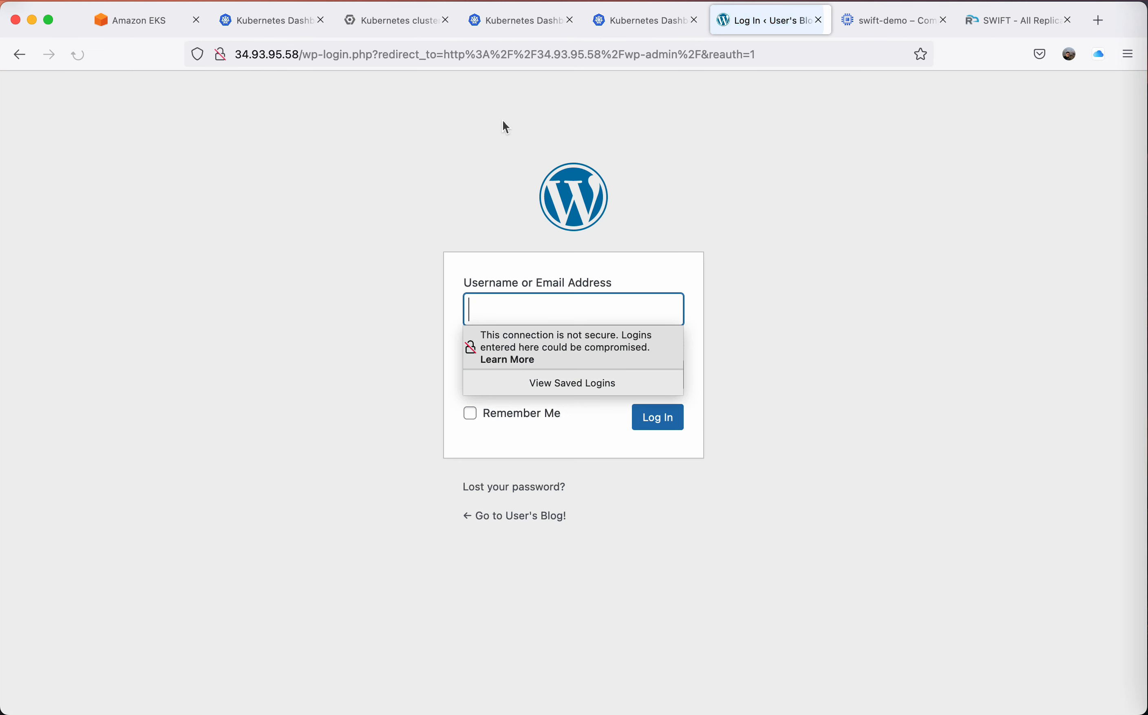
{"action": "type", "text": "user"}
{"action": "key", "text": "Tab"}
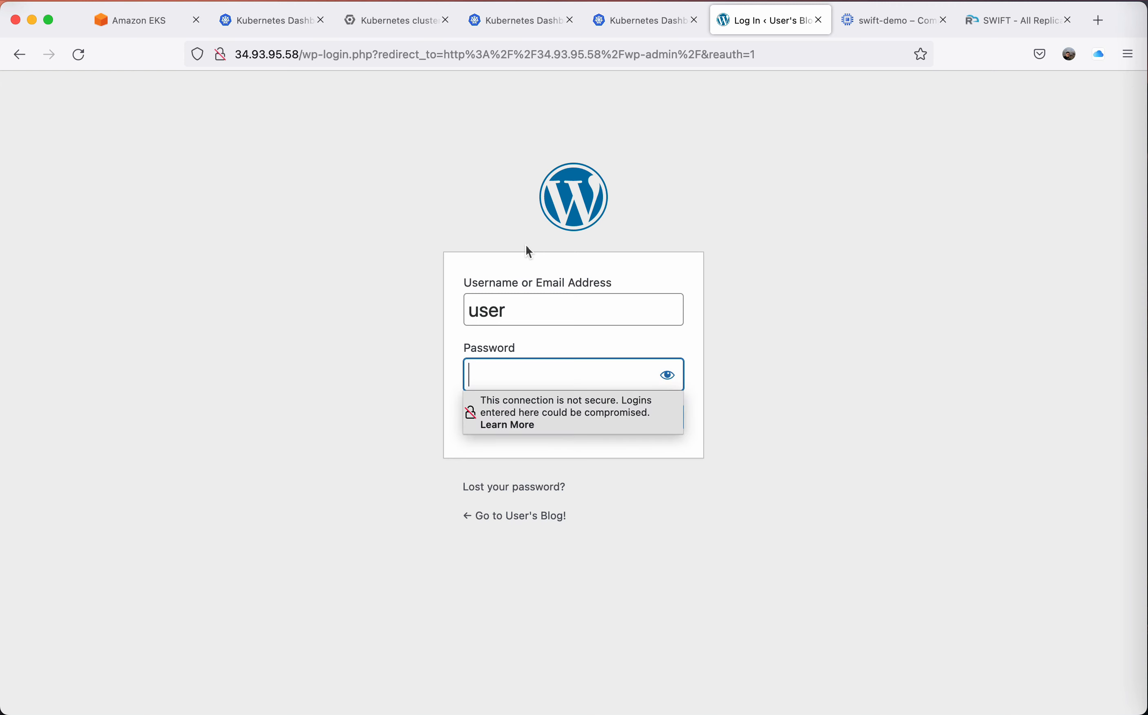
{"action": "type", "text": "•••••••••"}
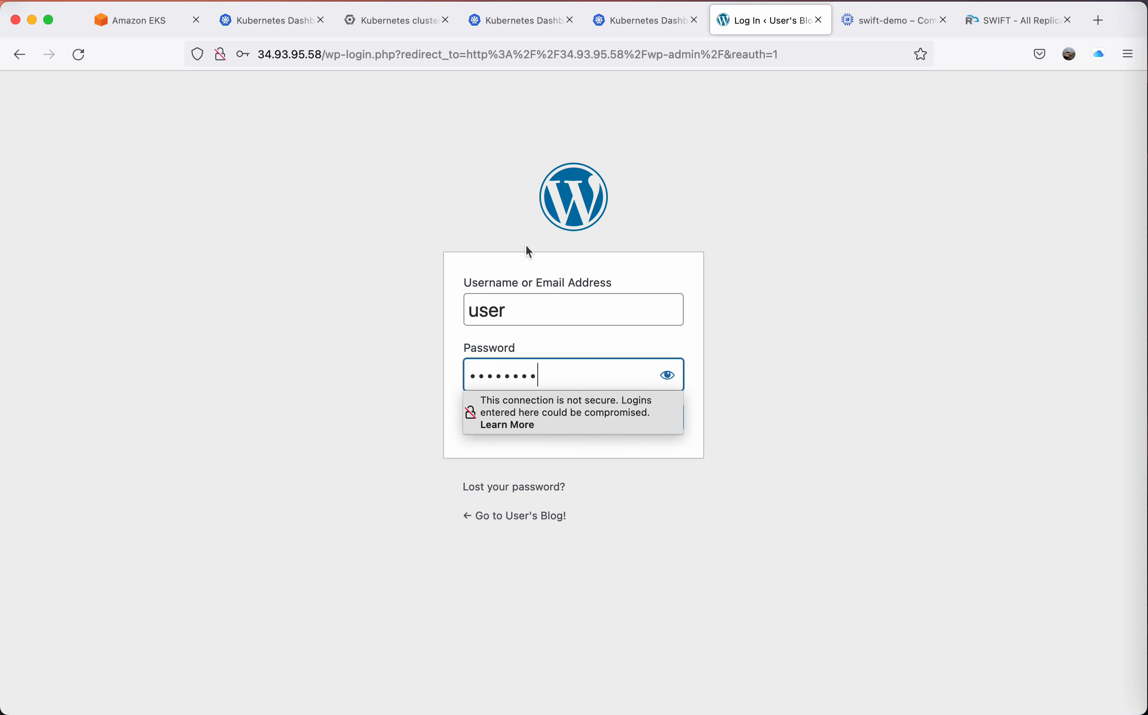
{"action": "key", "text": "Return"}
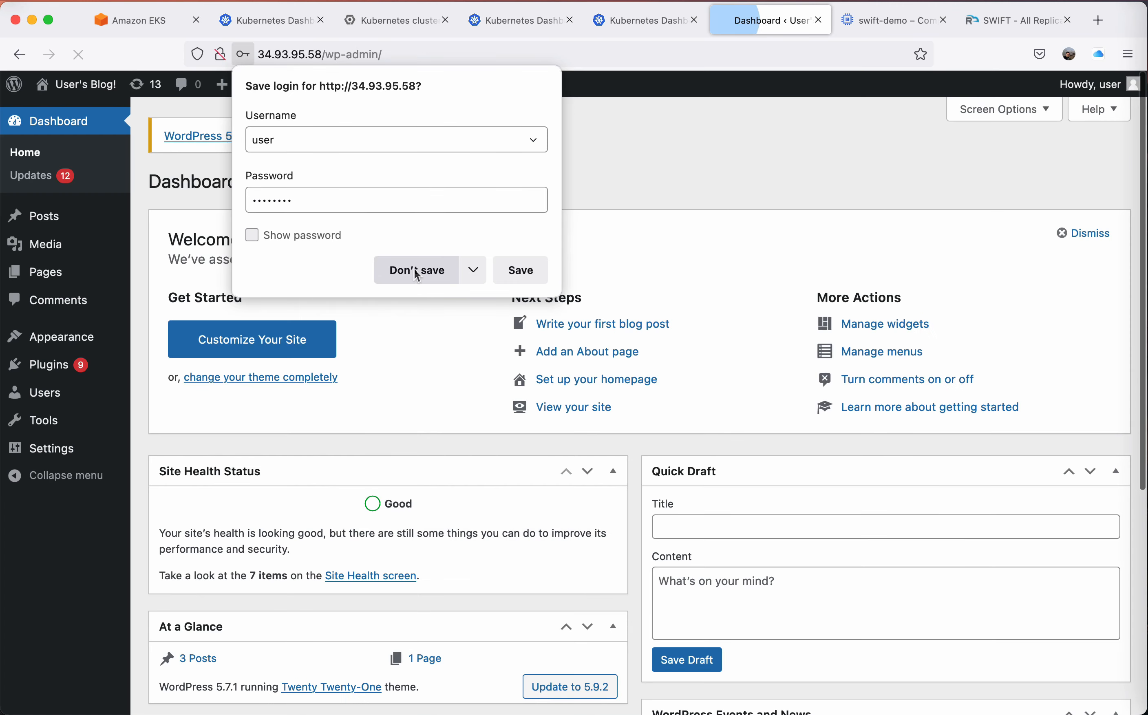
{"action": "left_click", "coordinate": [415, 270]}
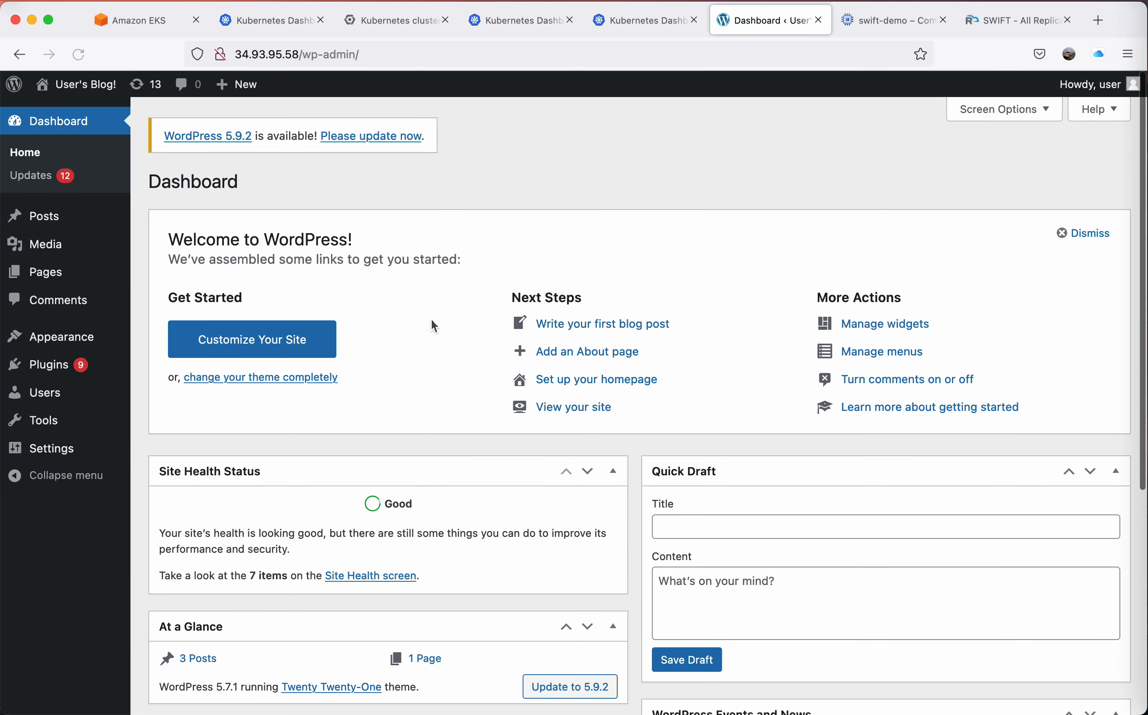
Check the Posts list on the gke-dr WordPress site, close the site, and switch back to SWIFT.
{"action": "left_click", "coordinate": [44, 216]}
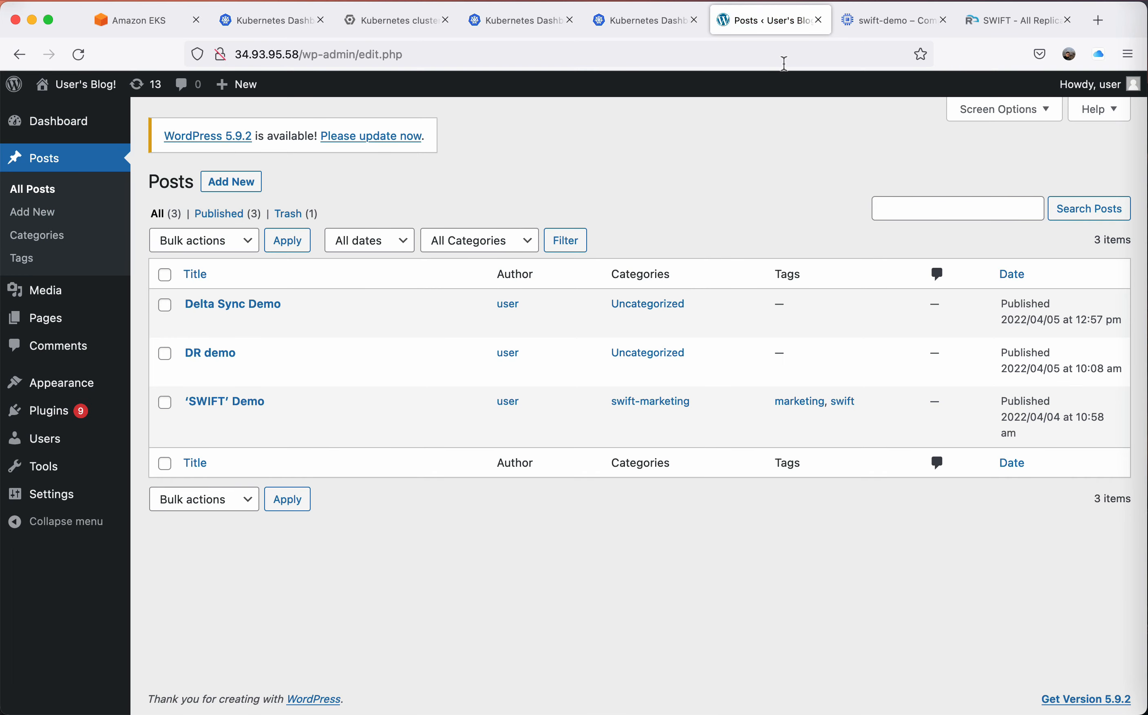
{"action": "left_click", "coordinate": [818, 20]}
{"action": "left_click", "coordinate": [888, 21]}
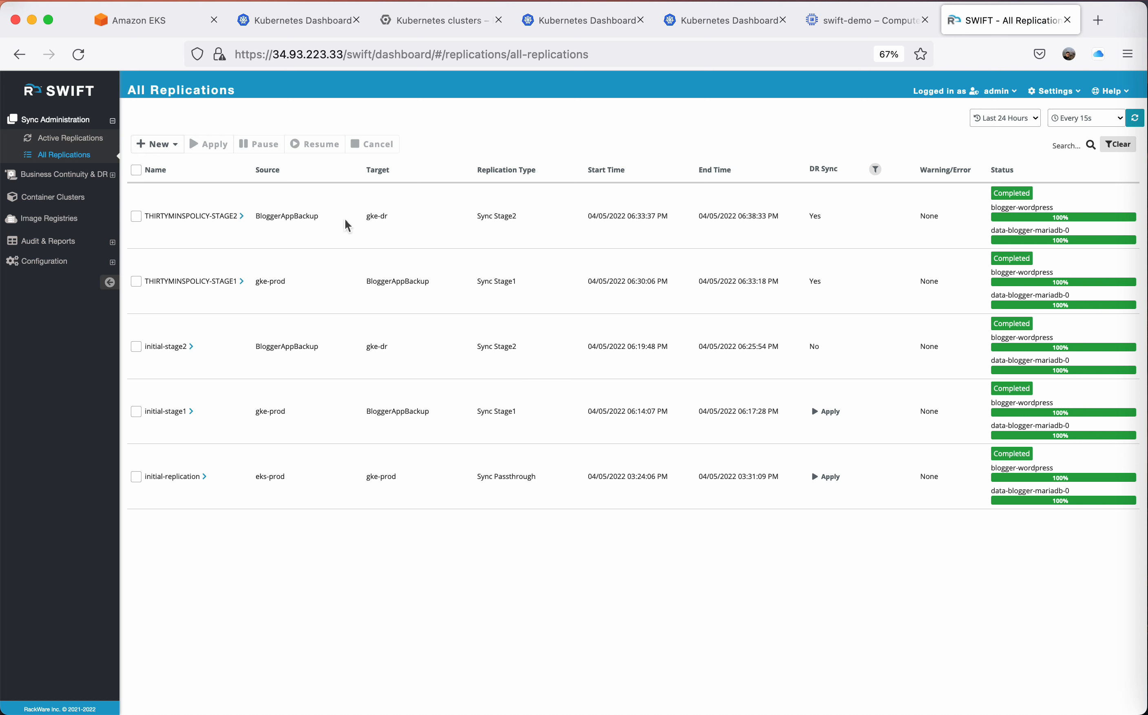
Open the DR policies list and select ThirtyMinsPolicy.
{"action": "left_click", "coordinate": [84, 175]}
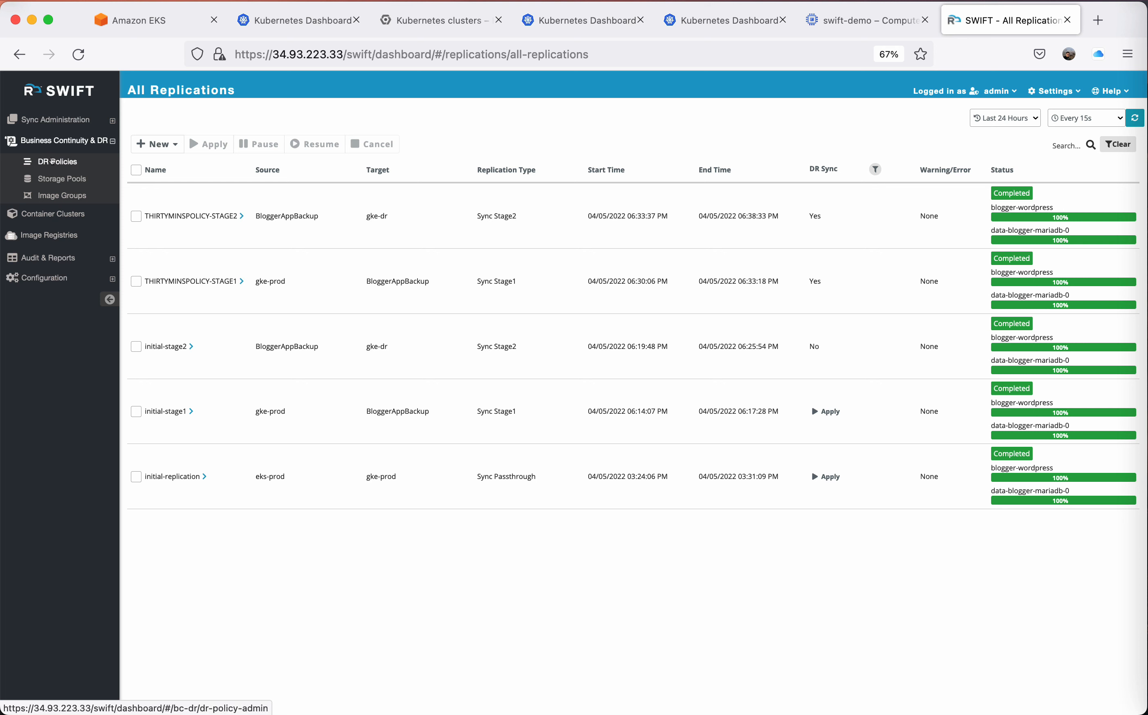
{"action": "left_click", "coordinate": [52, 161]}
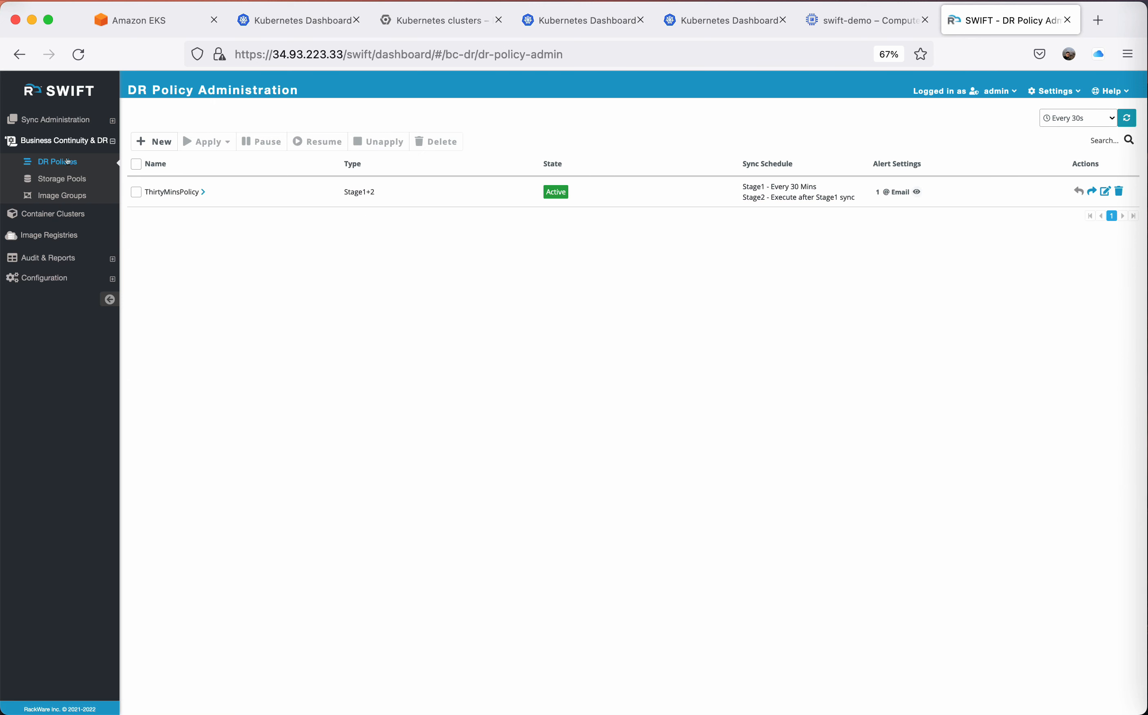
{"action": "left_click", "coordinate": [136, 191]}
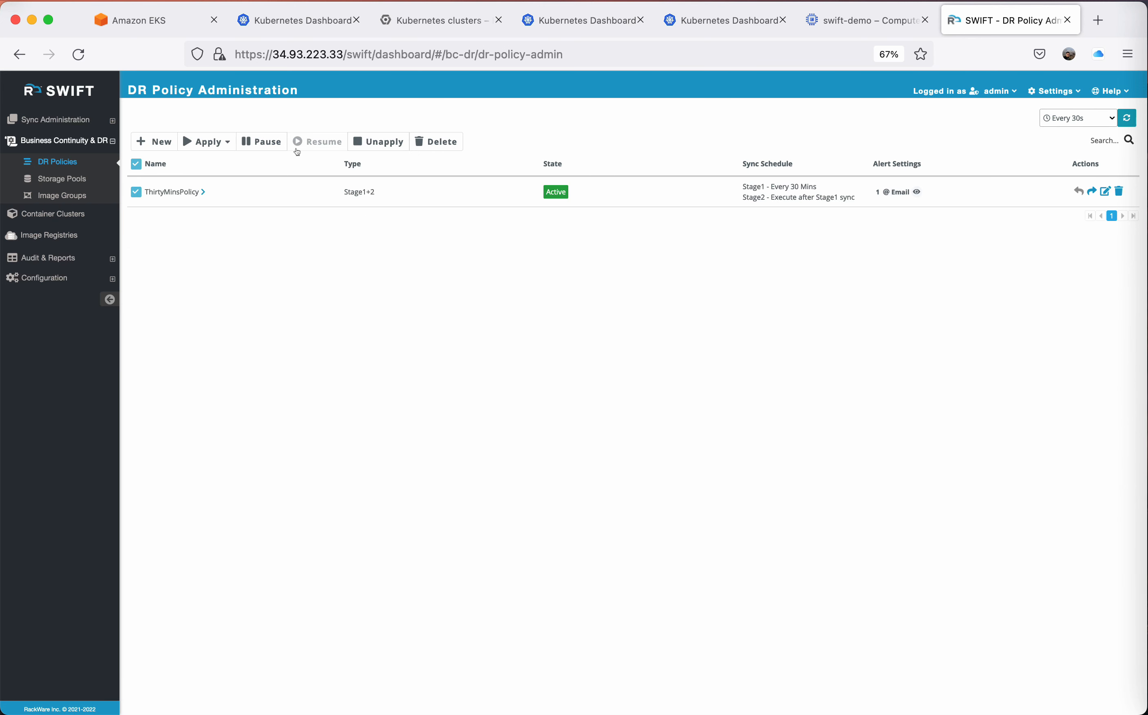
{"action": "left_click", "coordinate": [216, 137]}
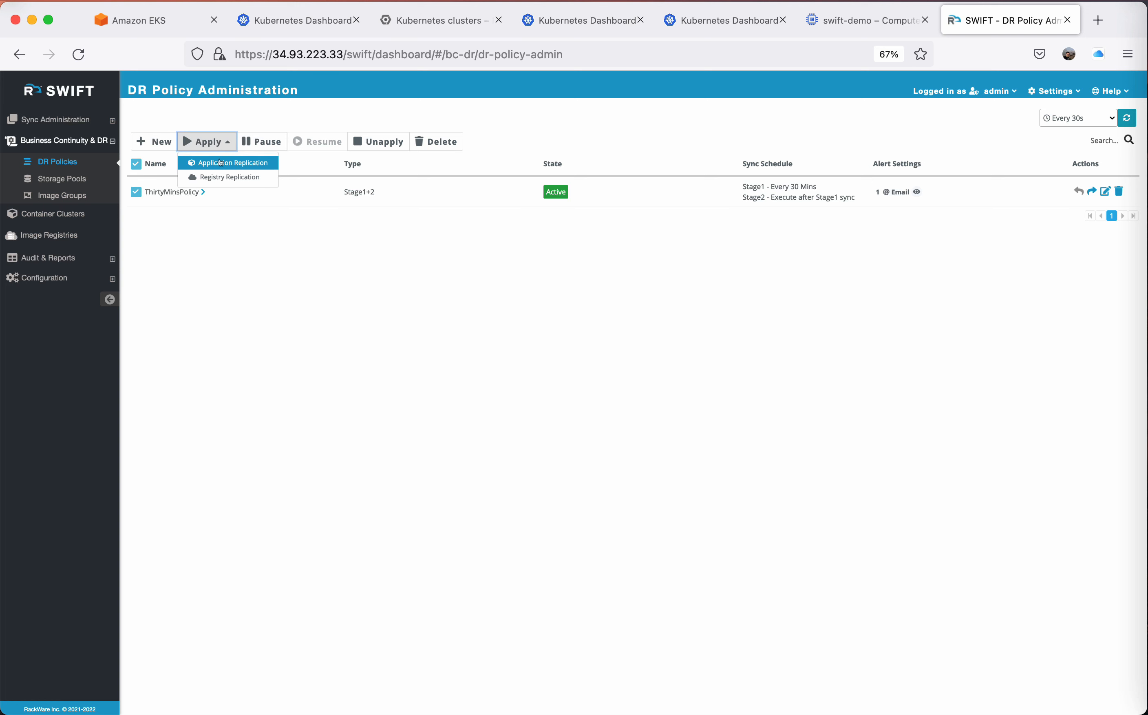
{"action": "left_click", "coordinate": [220, 162]}
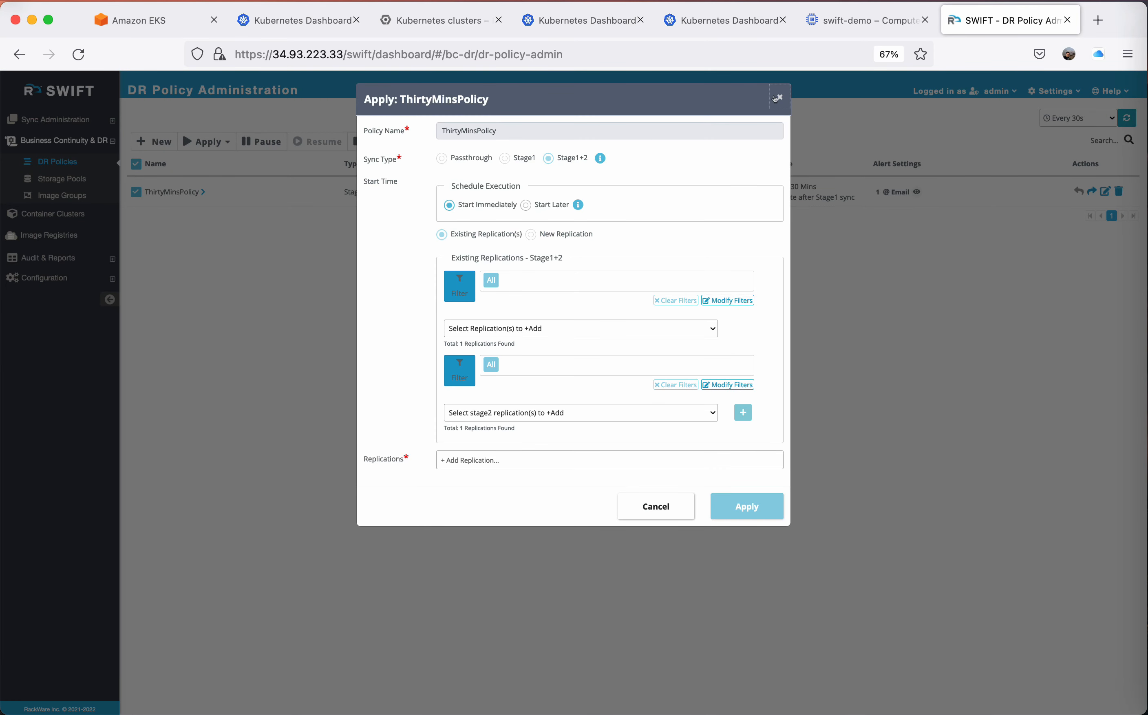
{"action": "left_click", "coordinate": [777, 98]}
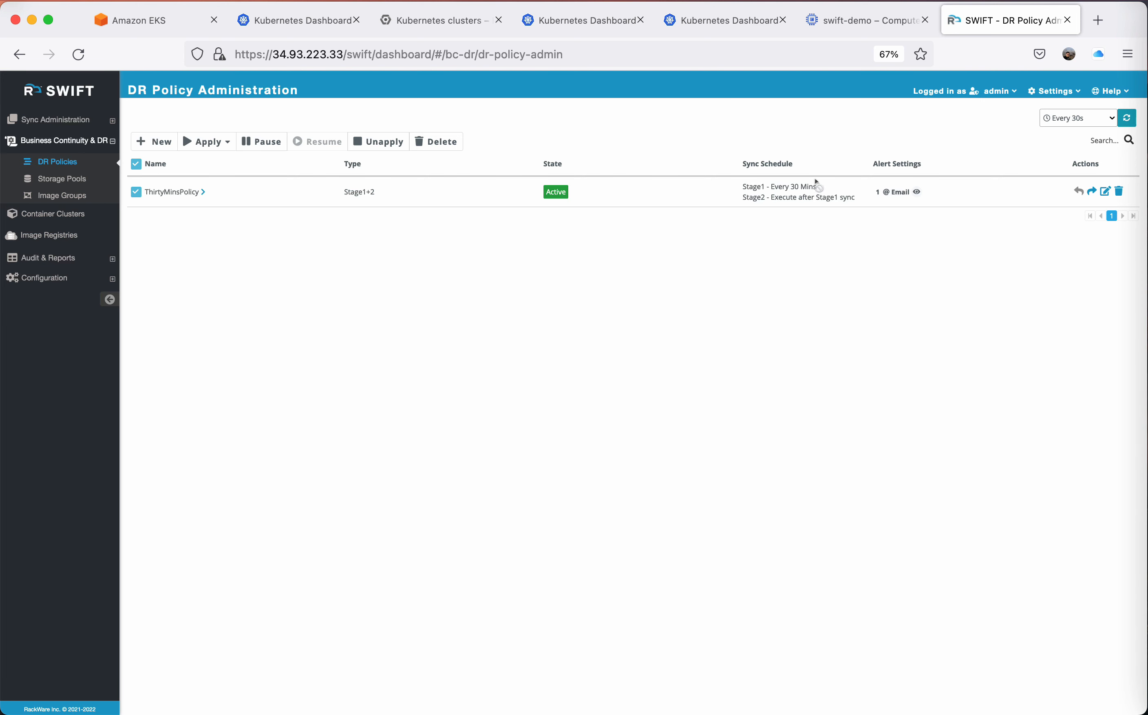
Fail over all DR operations of ThirtyMinsPolicy in Drill Mode, without forcing a Stage2 sync.
{"action": "left_click", "coordinate": [1089, 191]}
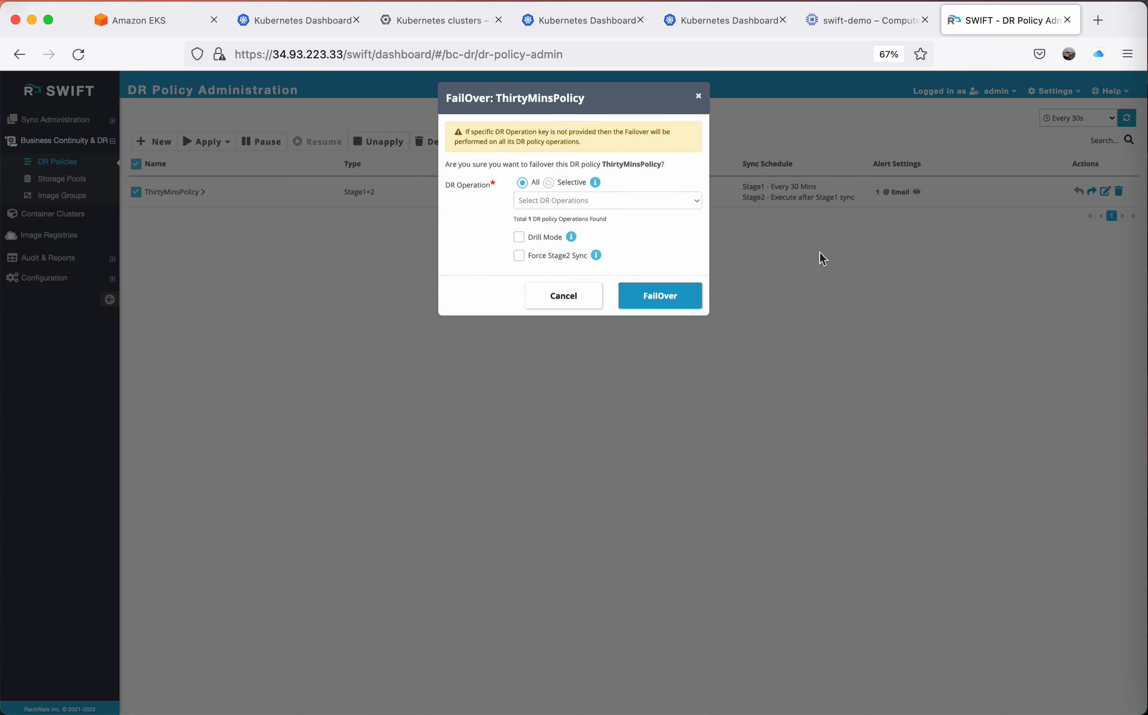
{"action": "left_click", "coordinate": [516, 238]}
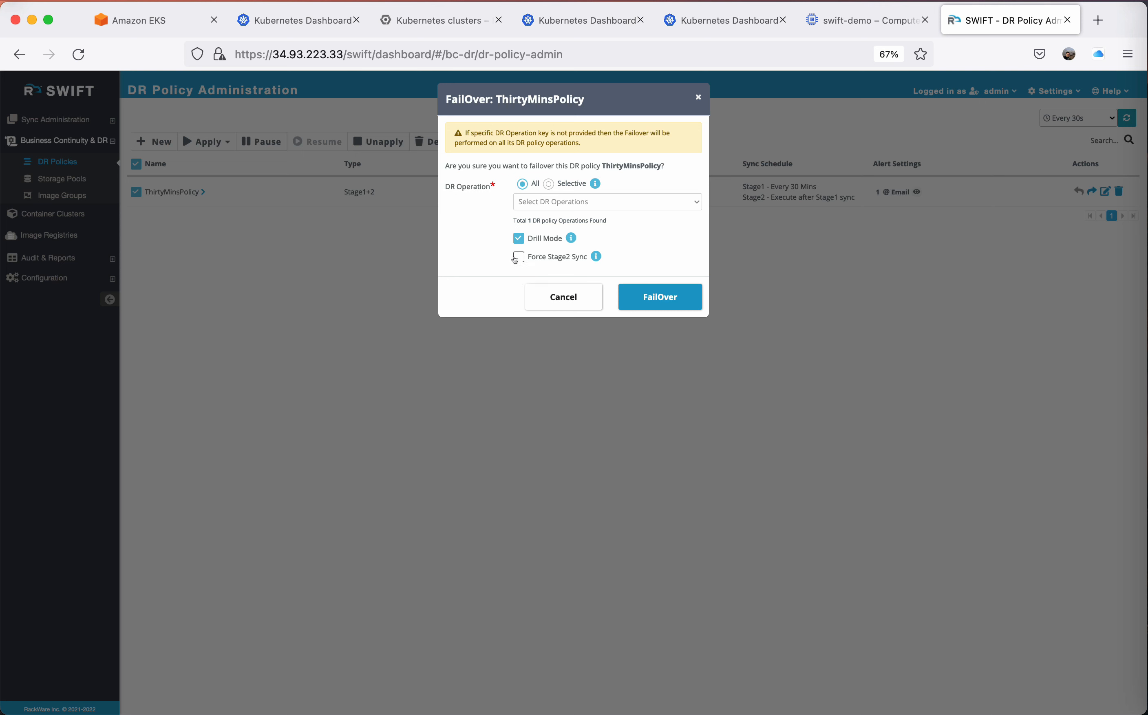
{"action": "left_click", "coordinate": [662, 298]}
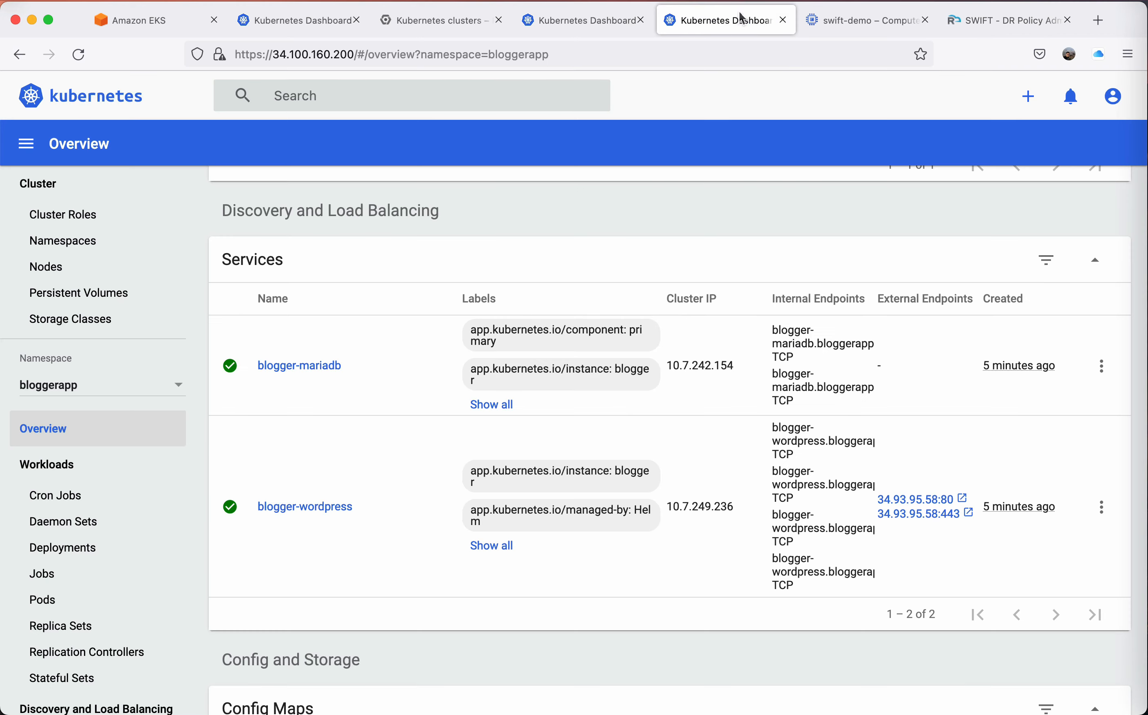
Open the gke-dr blogger-wordpress service's port 80 external endpoint from the Kubernetes dashboard, check the blog's front page, and close the site.
{"action": "left_click", "coordinate": [728, 20]}
{"action": "left_click", "coordinate": [906, 499]}
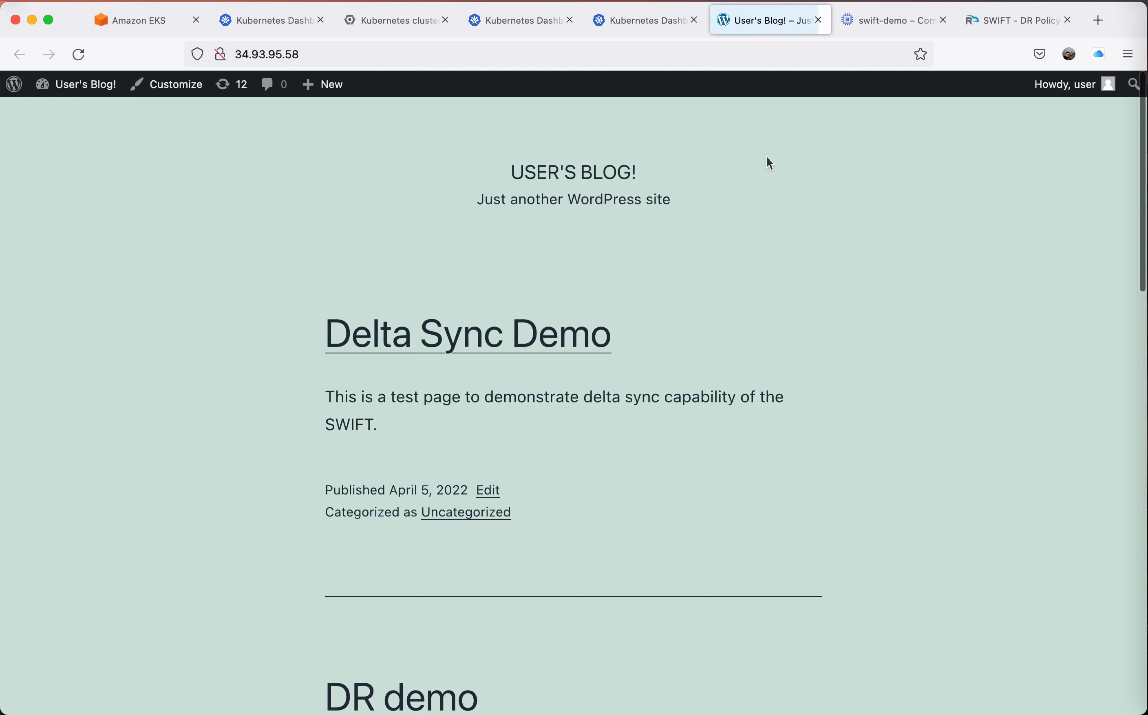
{"action": "left_click", "coordinate": [818, 20]}
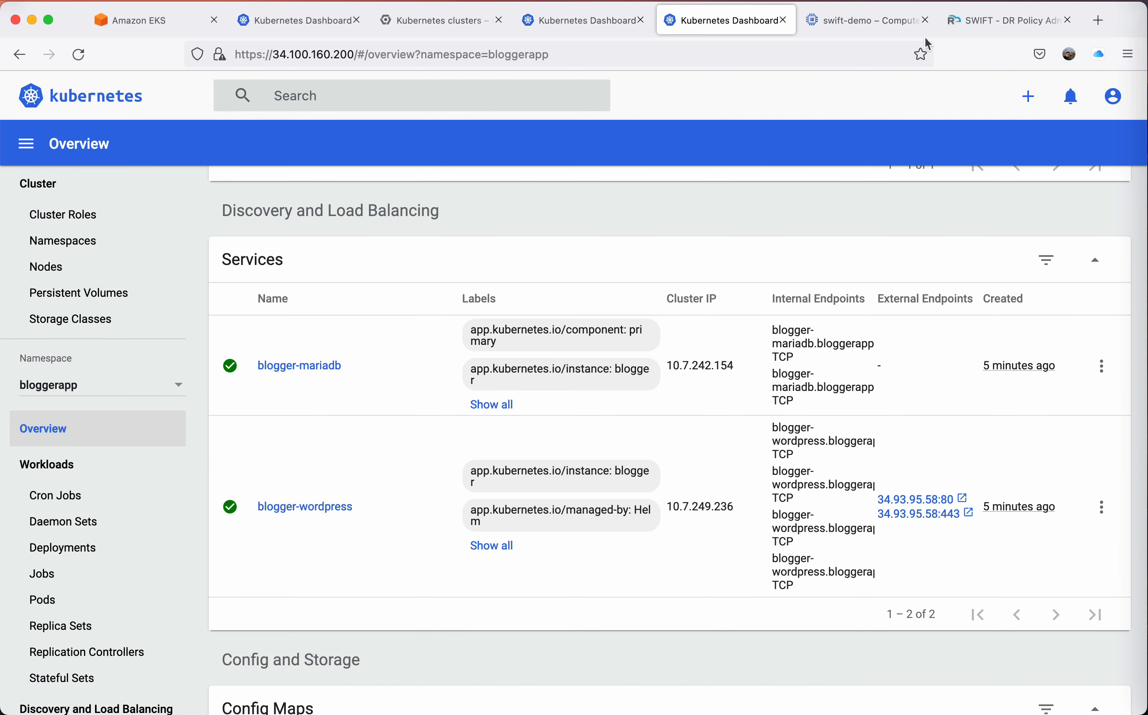
Switch back to SWIFT and fall back all DR operations of ThirtyMinsPolicy without Reverse Sync.
{"action": "left_click", "coordinate": [995, 20]}
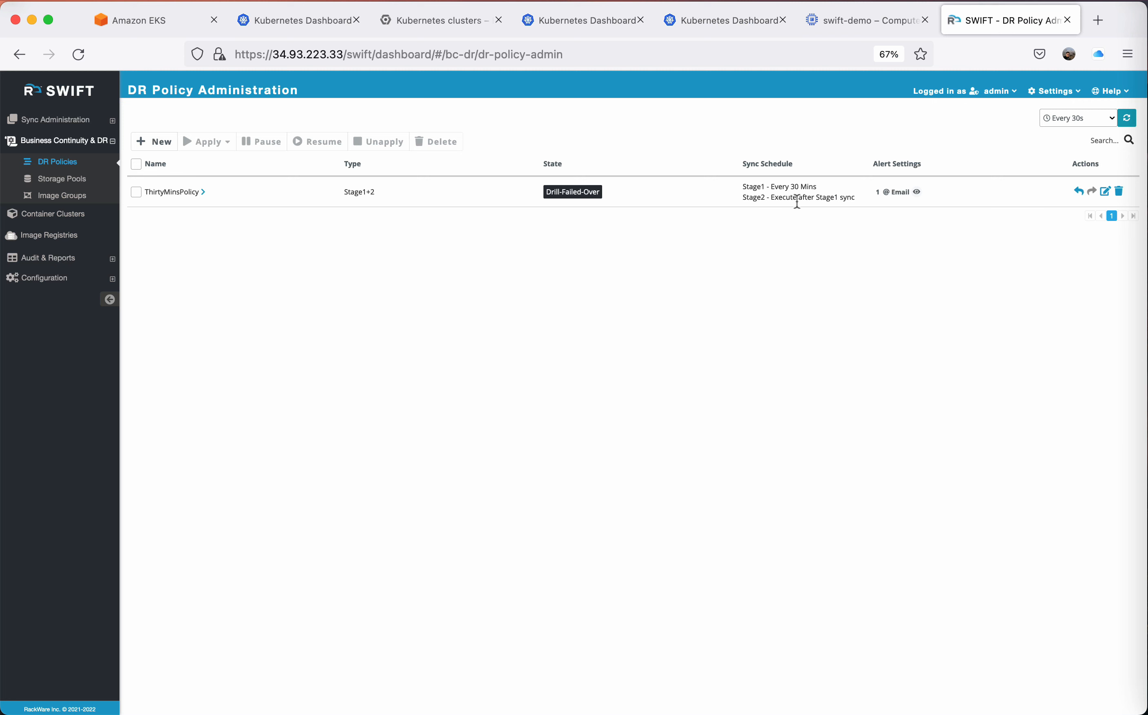
{"action": "left_click", "coordinate": [1073, 191]}
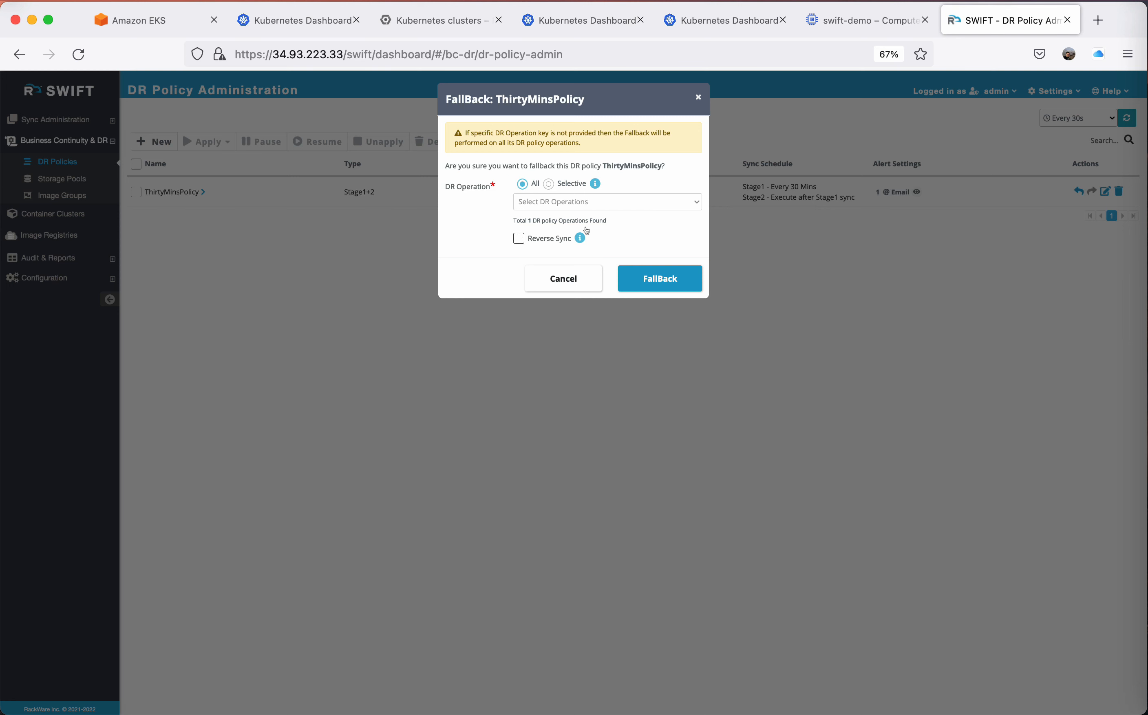
{"action": "left_click", "coordinate": [655, 274]}
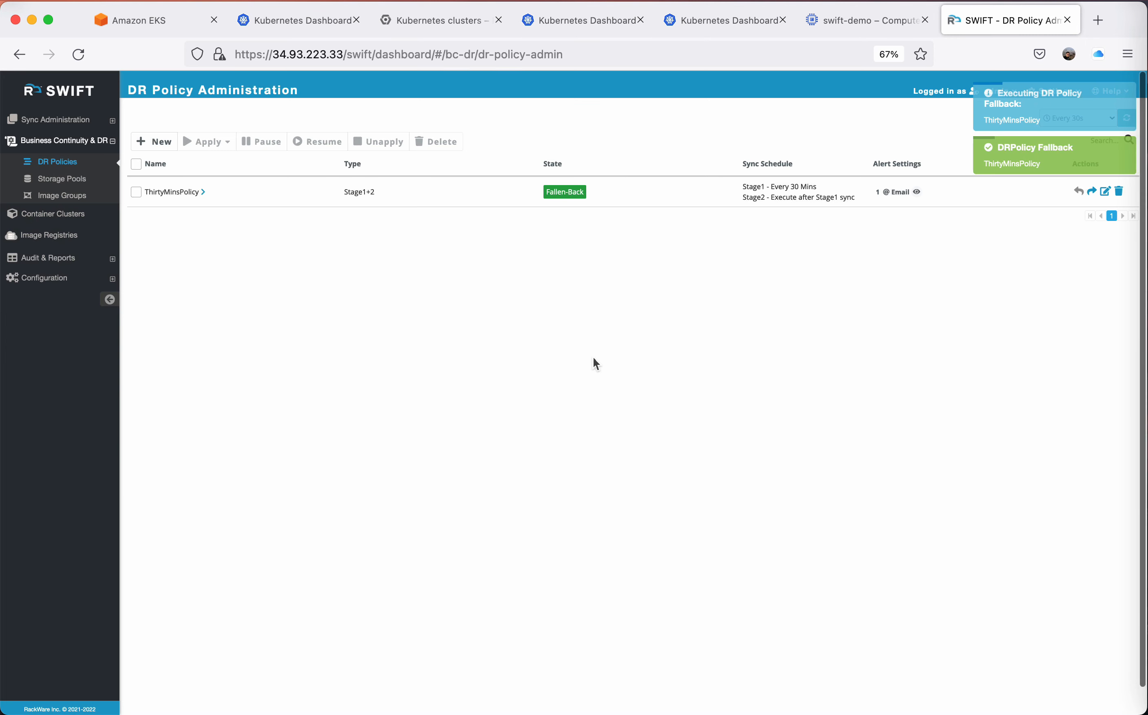